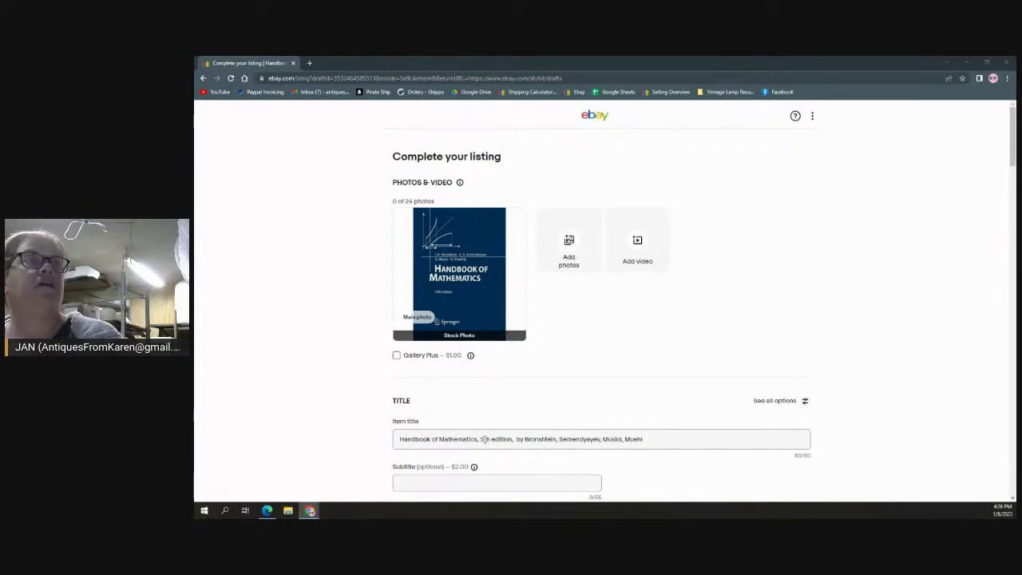
# Step: Change the edition in the item title to 3rd
pyautogui.click(481, 439)
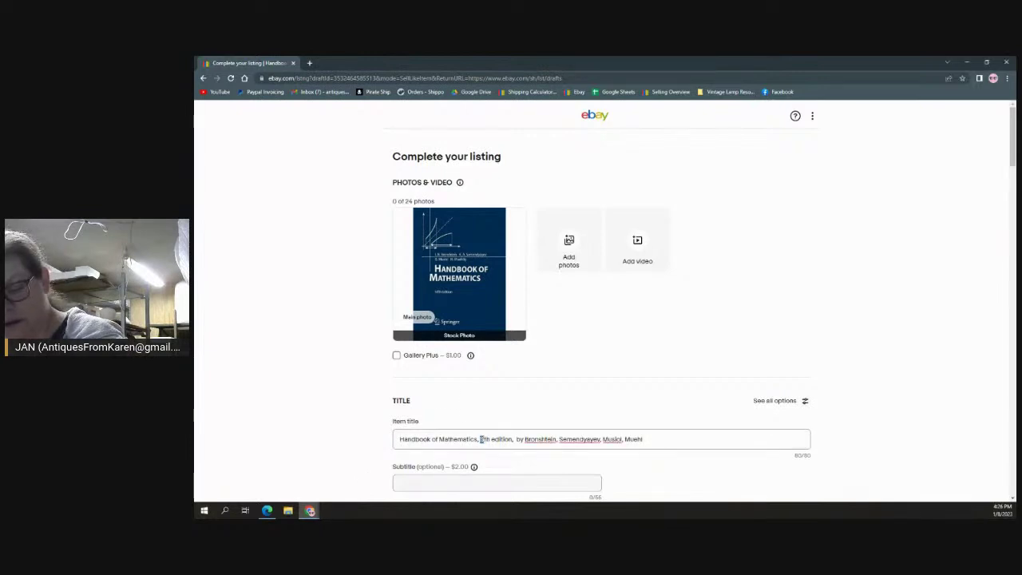
pyautogui.write('8')
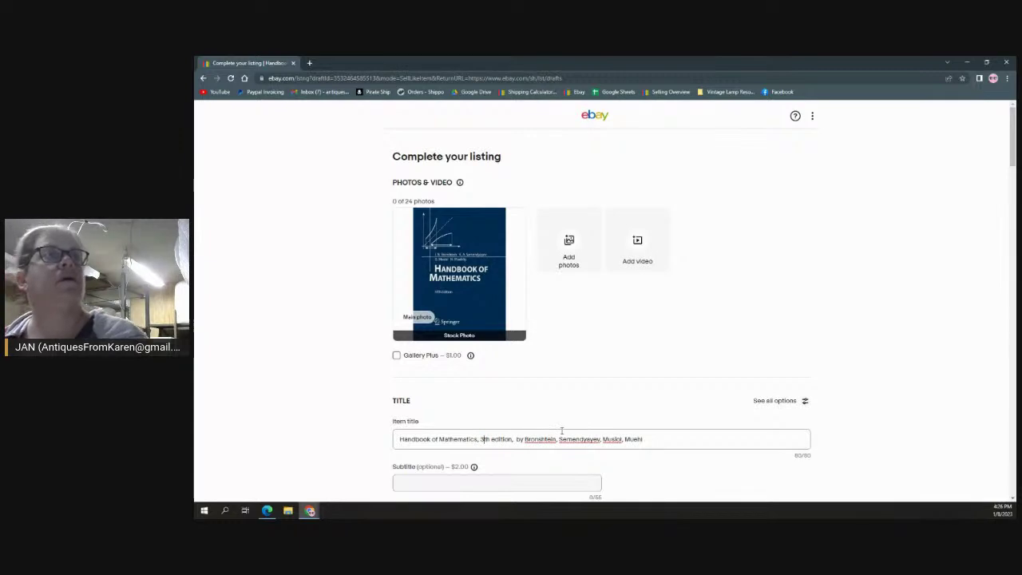
pyautogui.press('Delete')
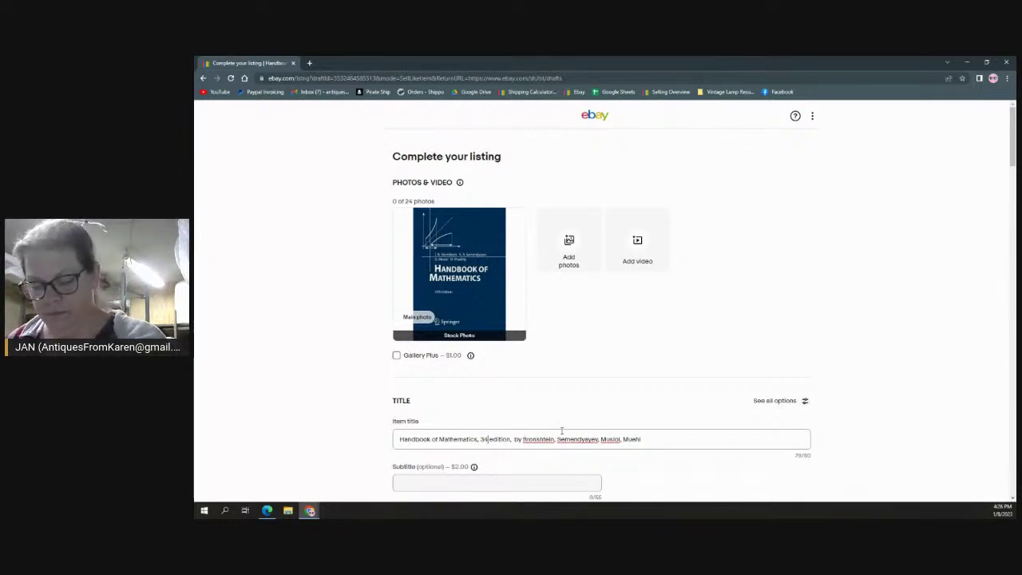
pyautogui.write('rd')
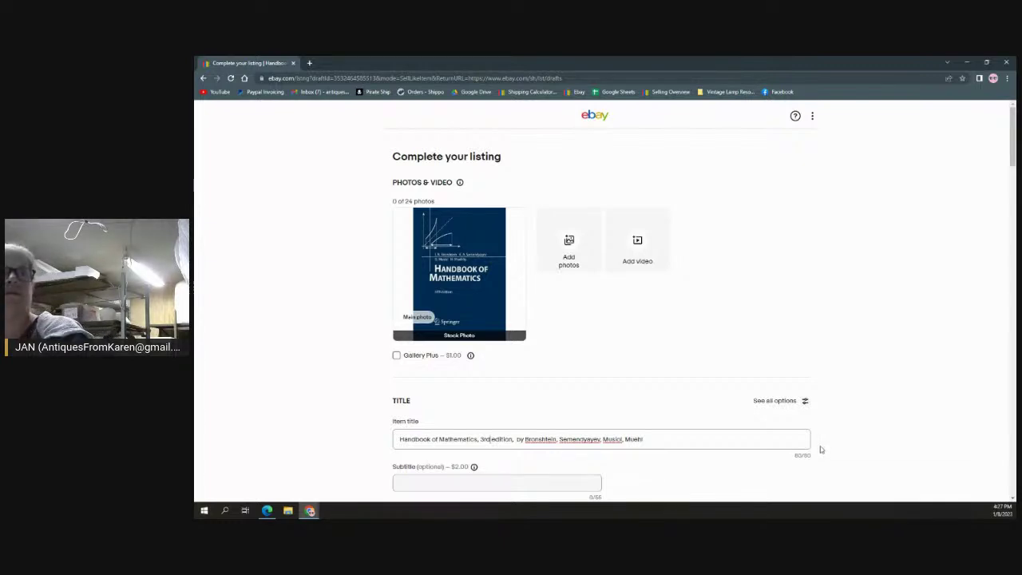
# Step: Remove the last two authors from the item title and insert "based on German" before the word "by"
pyautogui.click(642, 439)
pyautogui.moveTo(642, 439); pyautogui.dragTo(605, 439)
pyautogui.press('BackSpace')
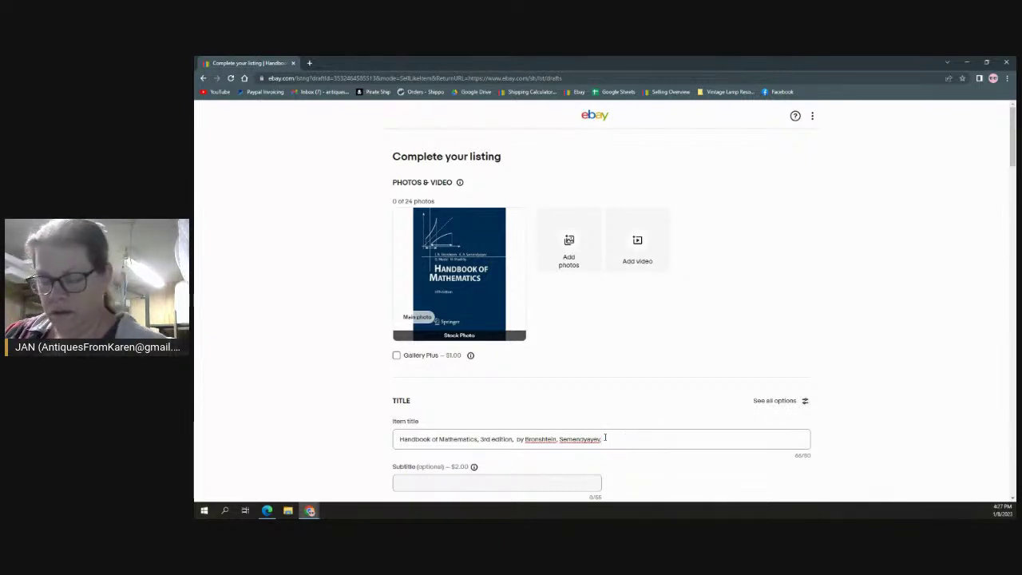
pyautogui.press('BackSpace')
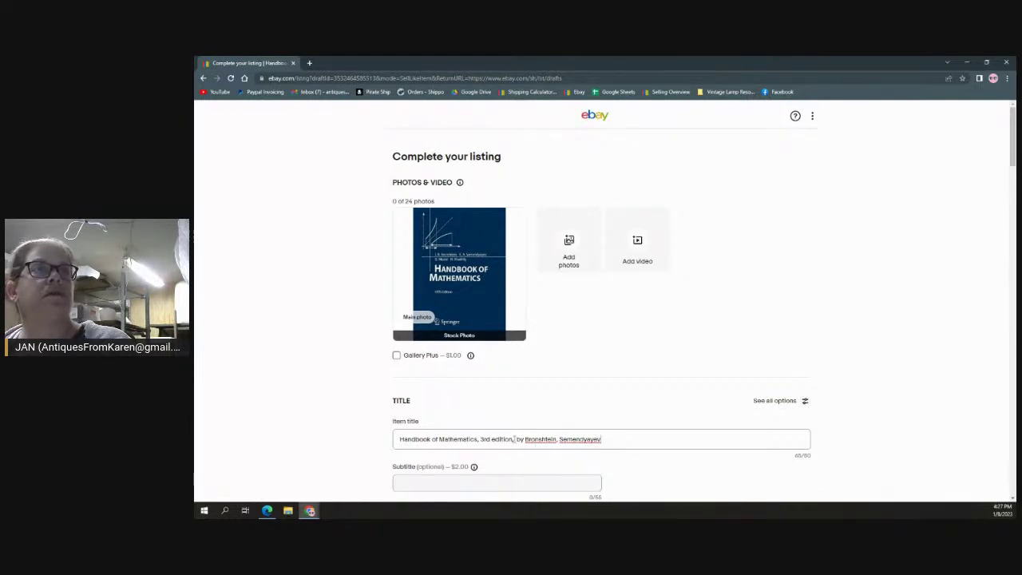
pyautogui.write('based on G')
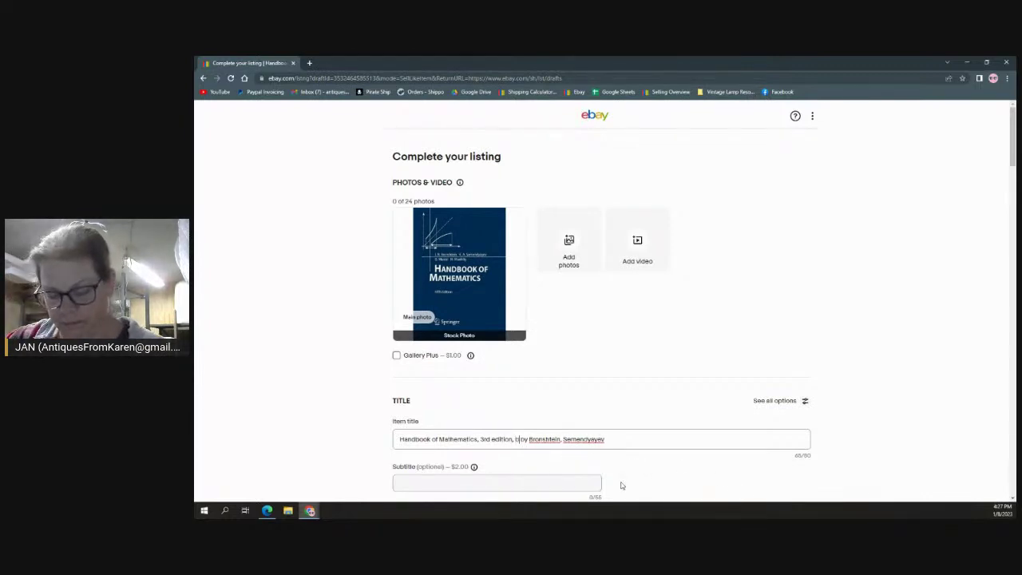
pyautogui.write('erman')
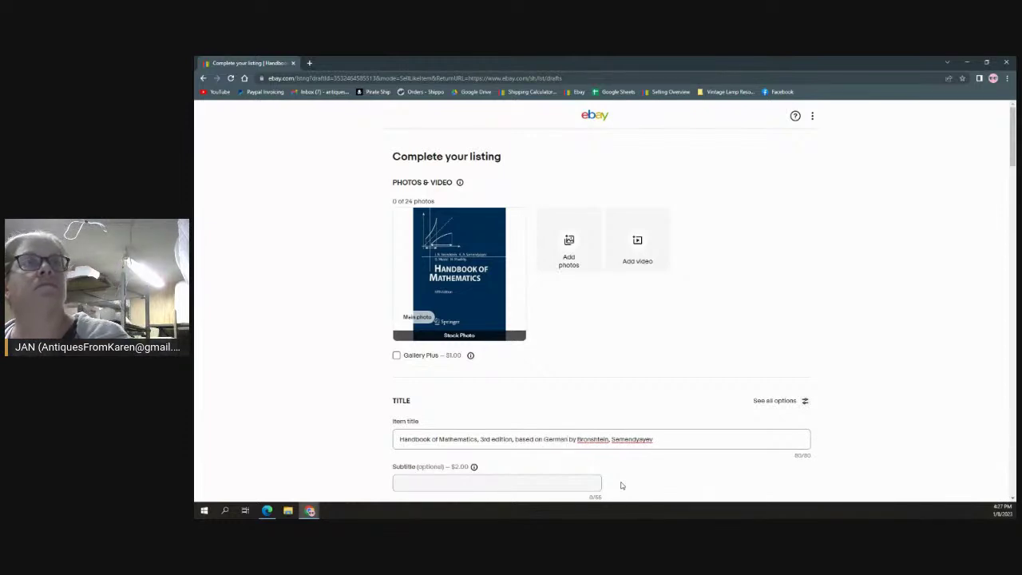
# Step: Deselect the two authors not named in the title from the Author item specific and remove the mismatched ISBN from the listing
pyautogui.scroll(-3, 603, 477)
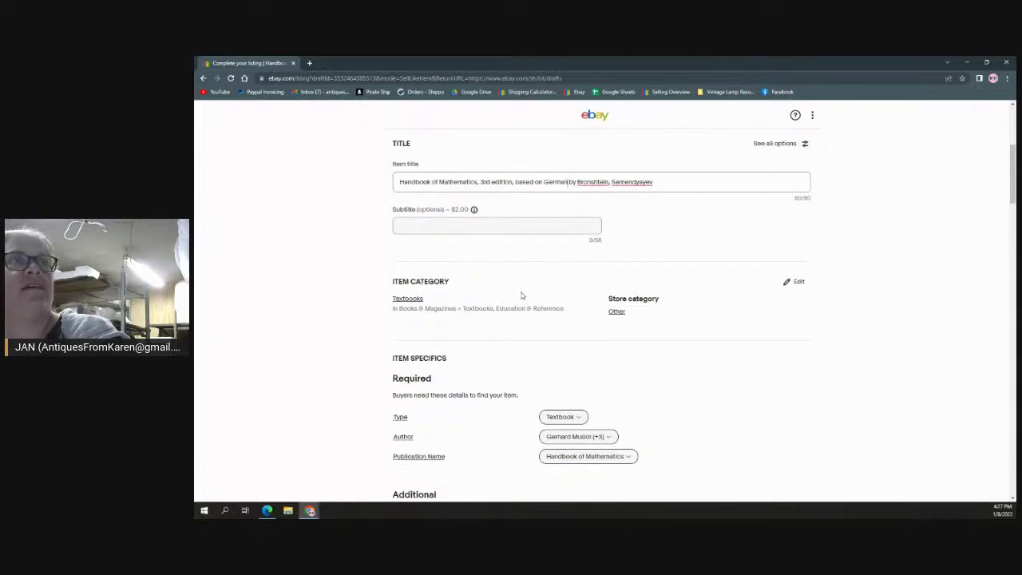
pyautogui.scroll(-2, 519, 278)
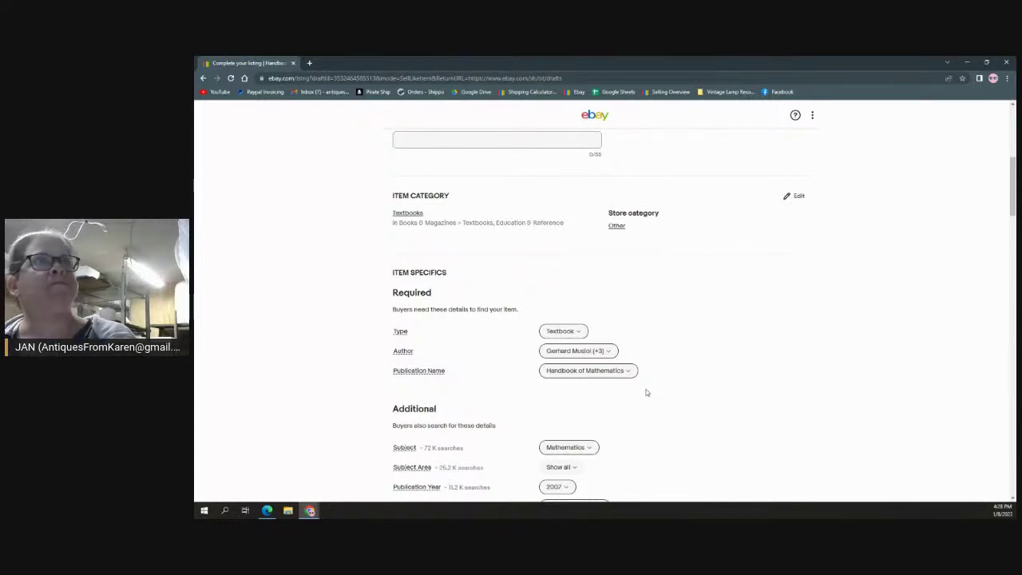
pyautogui.click(611, 352)
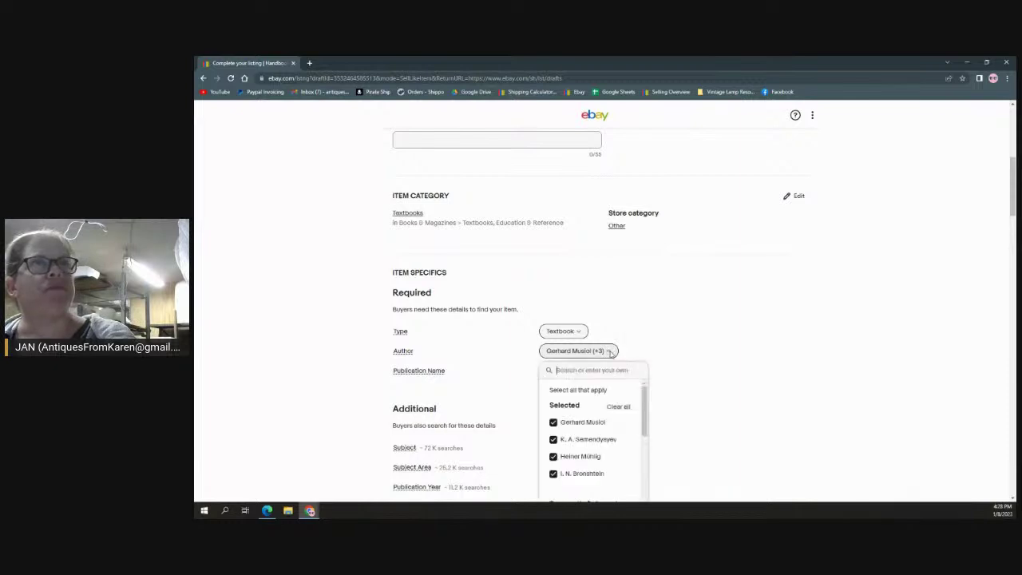
pyautogui.click(554, 423)
pyautogui.click(554, 439)
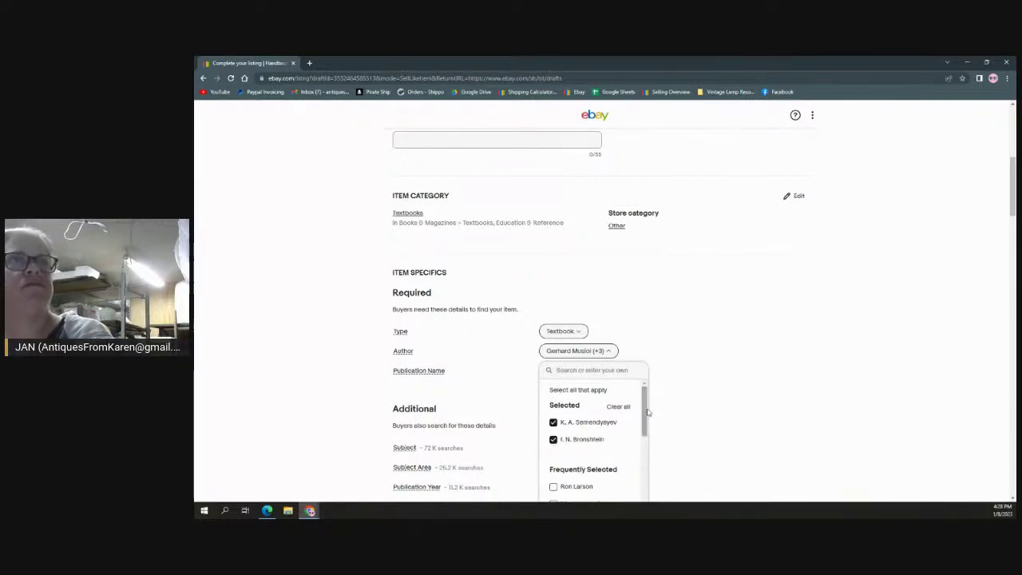
pyautogui.click(672, 337)
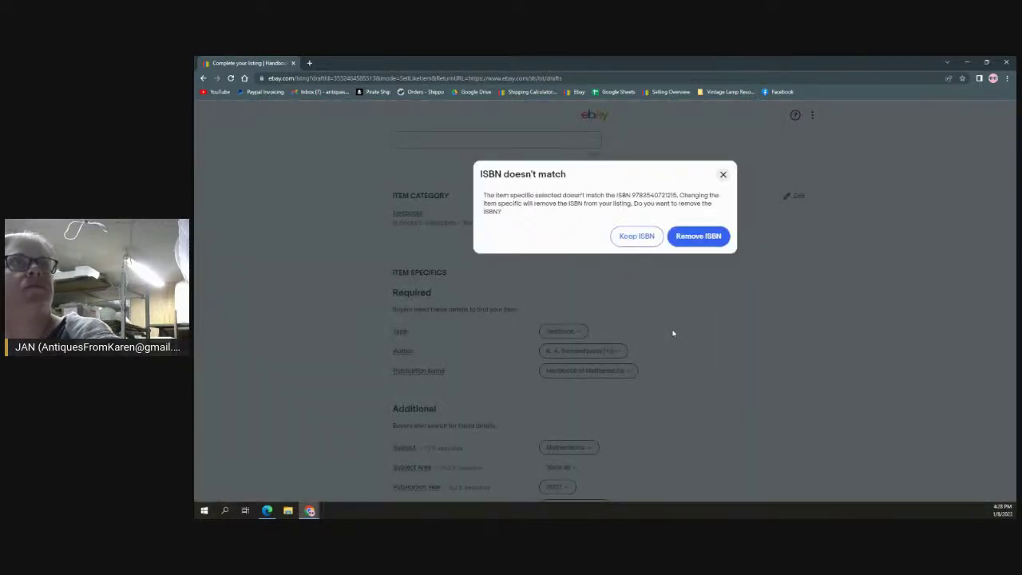
pyautogui.click(694, 238)
# Step: Try to enter 1985 as the publication year
pyautogui.scroll(-3, 682, 303)
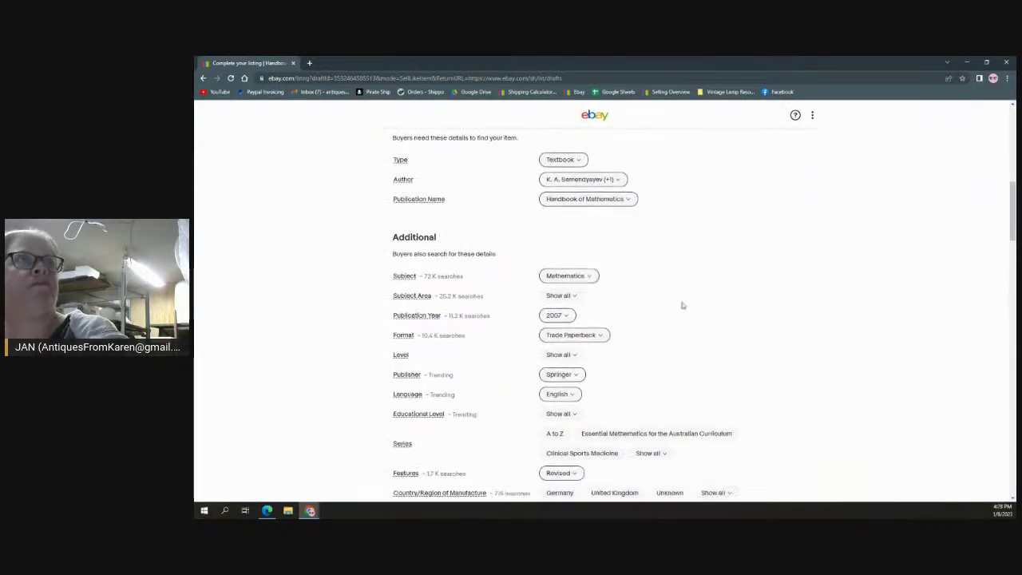
pyautogui.click(565, 318)
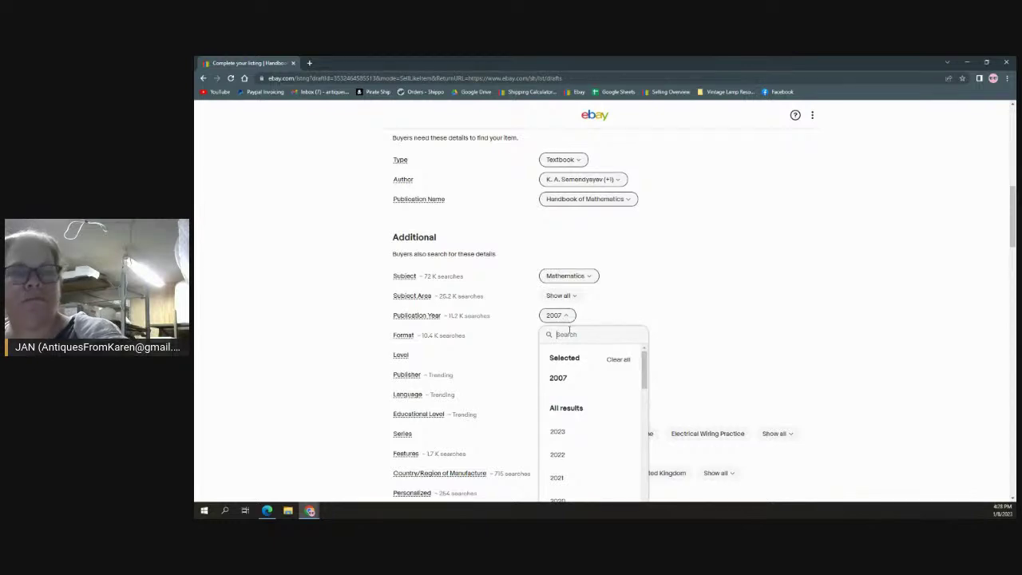
pyautogui.write('19')
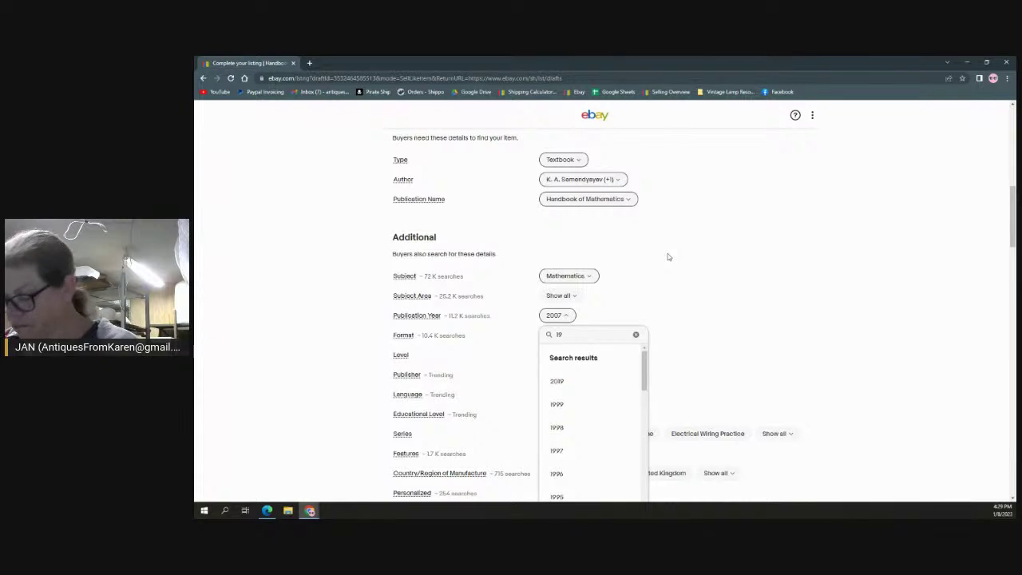
pyautogui.write('85')
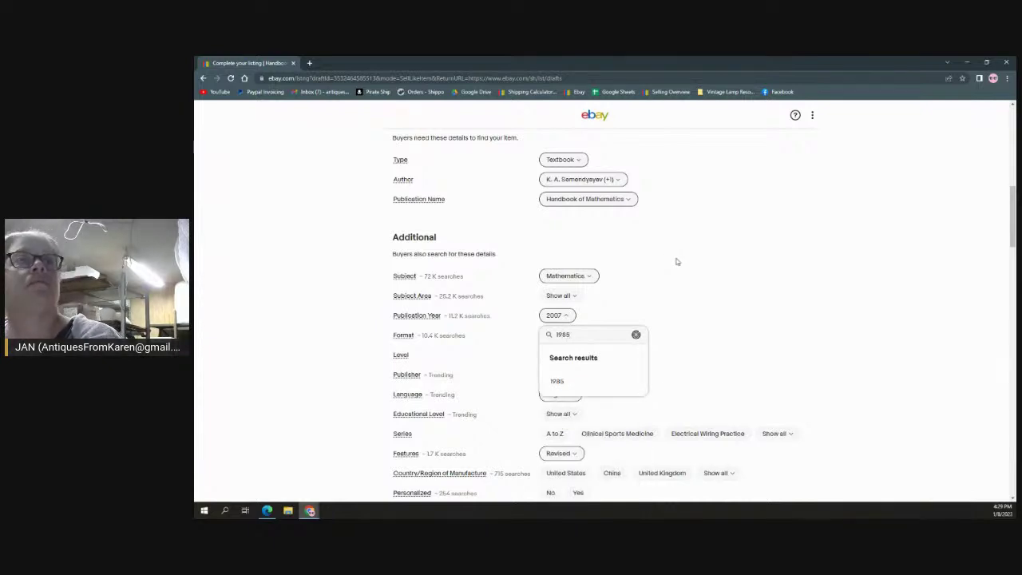
pyautogui.press('Tab')
pyautogui.click(749, 349)
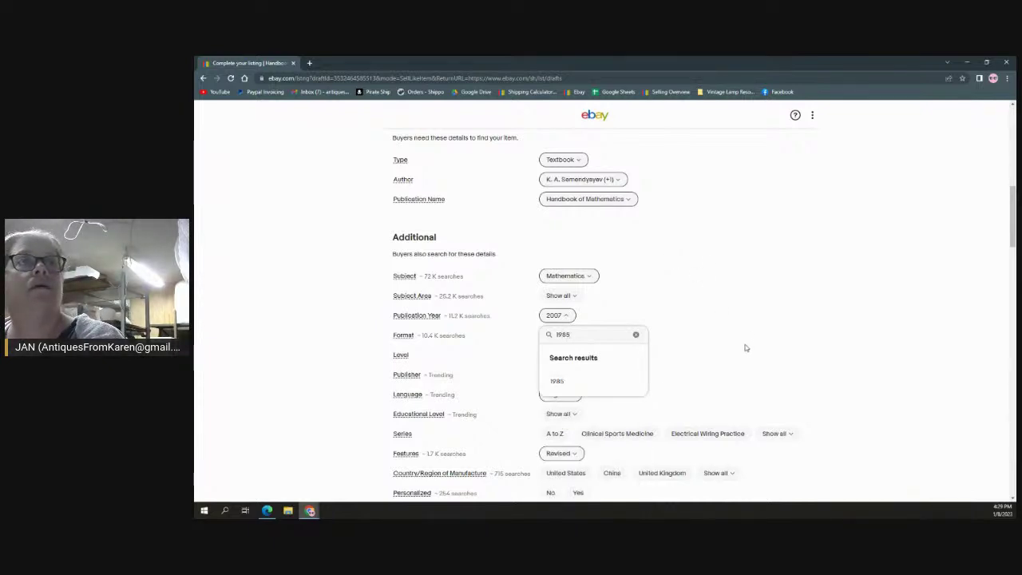
# Step: Set the publication year to 1985
pyautogui.click(565, 316)
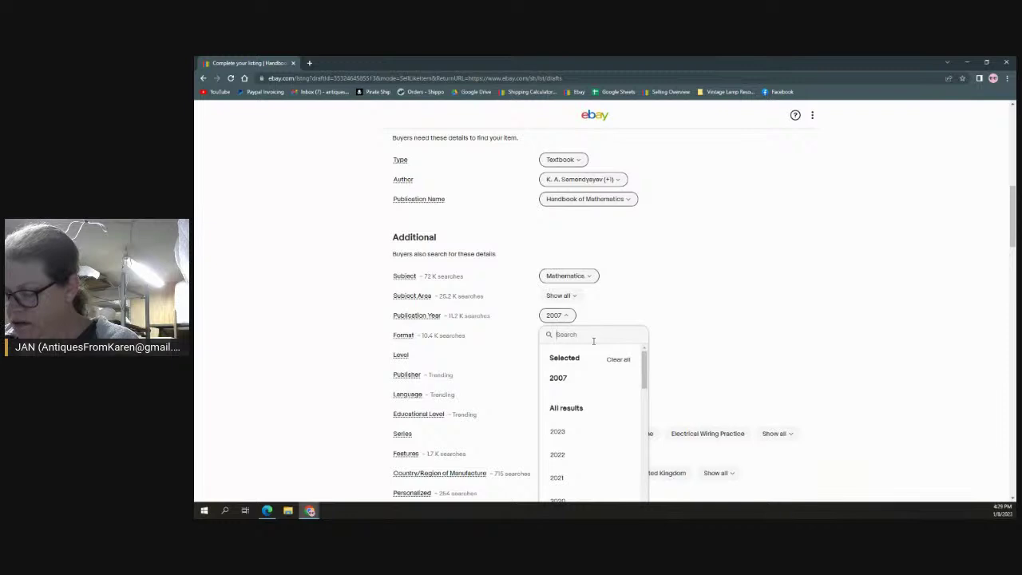
pyautogui.write('1985')
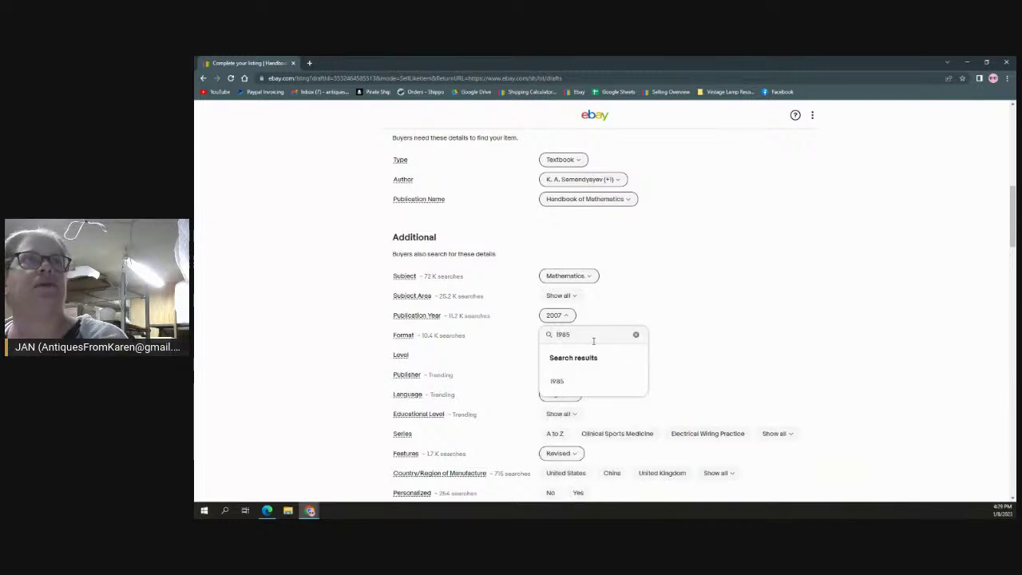
pyautogui.click(561, 389)
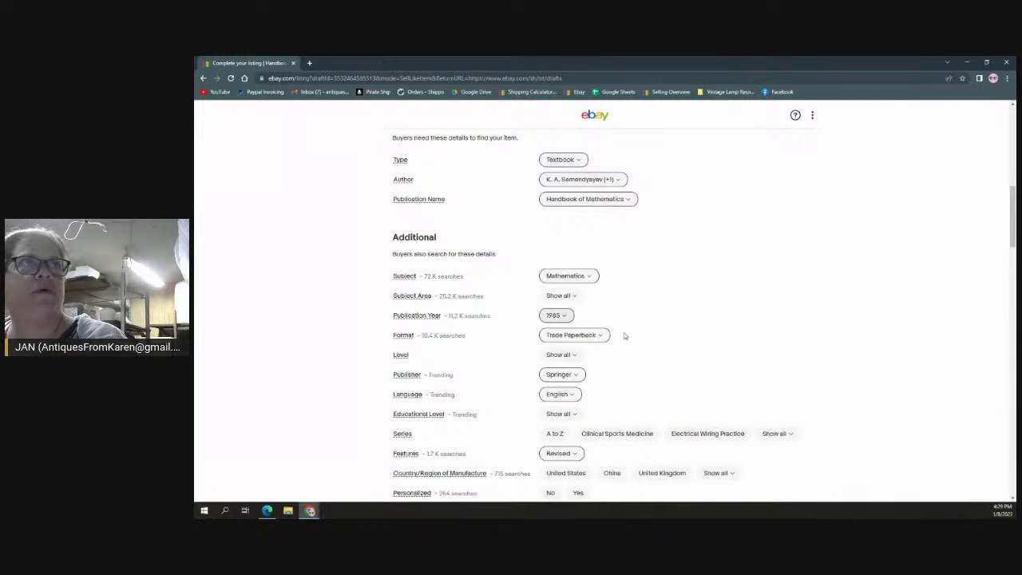
# Step: Add Faux Leather Bound to the book's format, keeping Trade Paperback selected
pyautogui.click(601, 336)
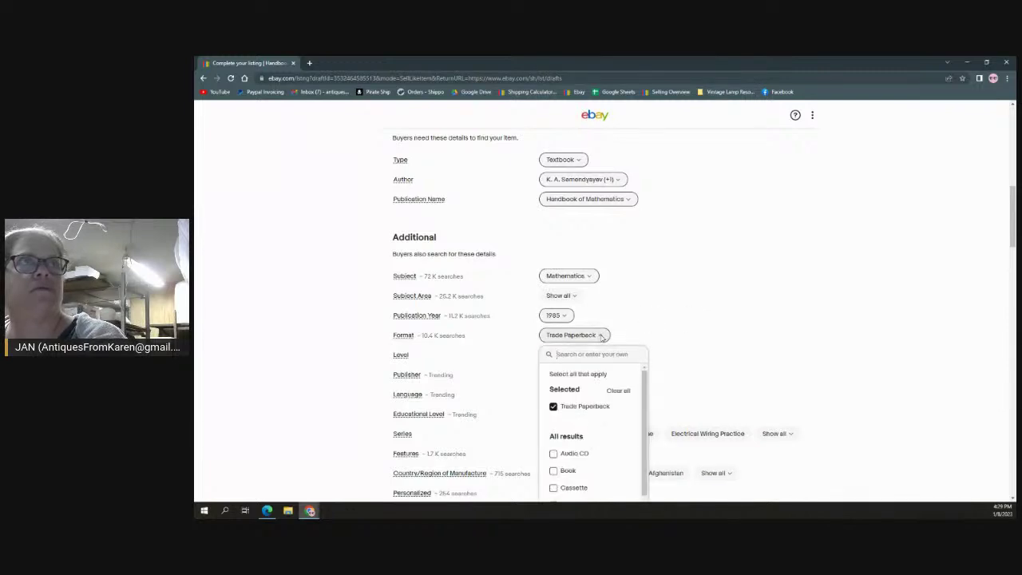
pyautogui.scroll(-2, 602, 339)
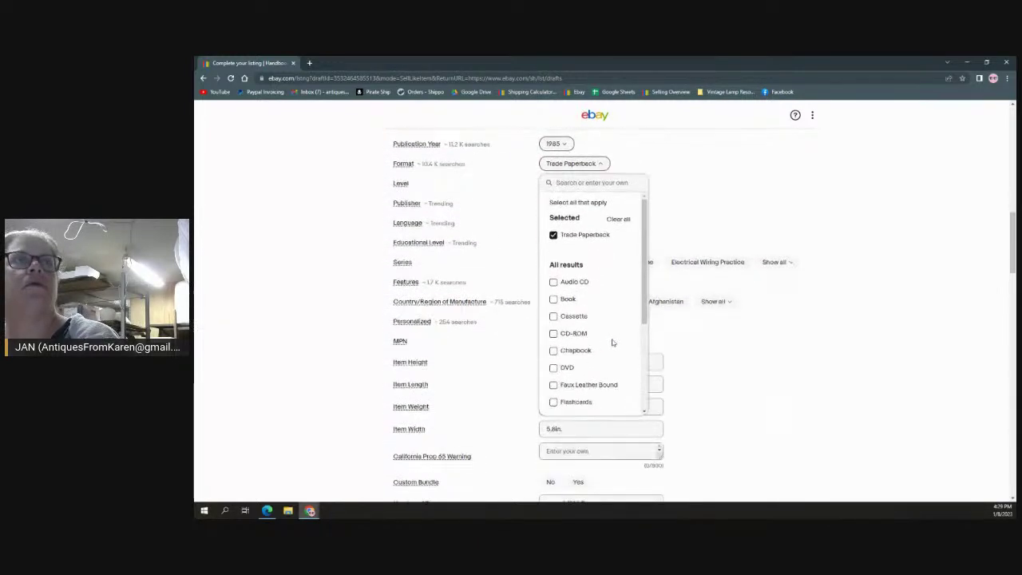
pyautogui.click(555, 385)
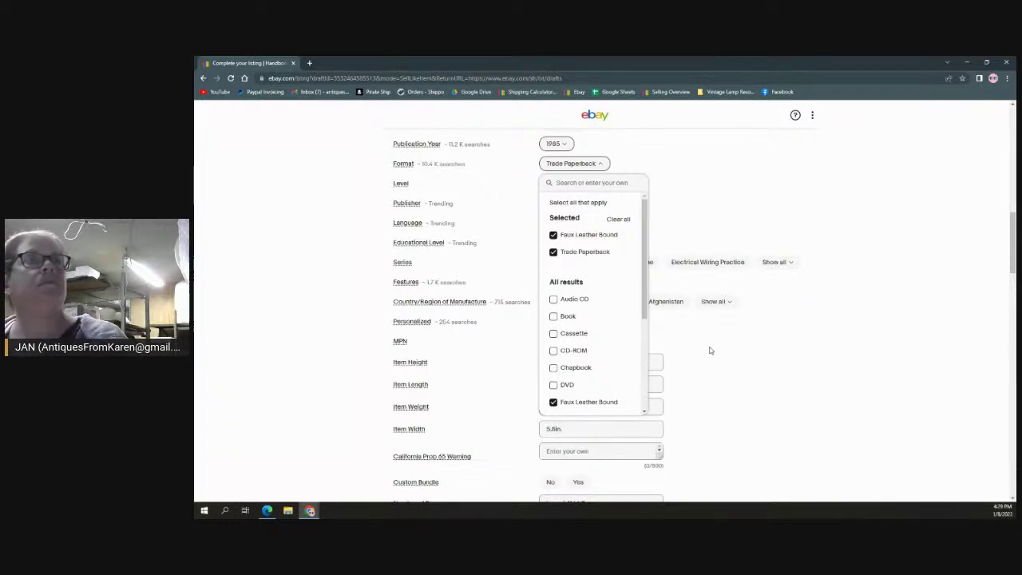
pyautogui.moveTo(647, 296); pyautogui.dragTo(639, 338)
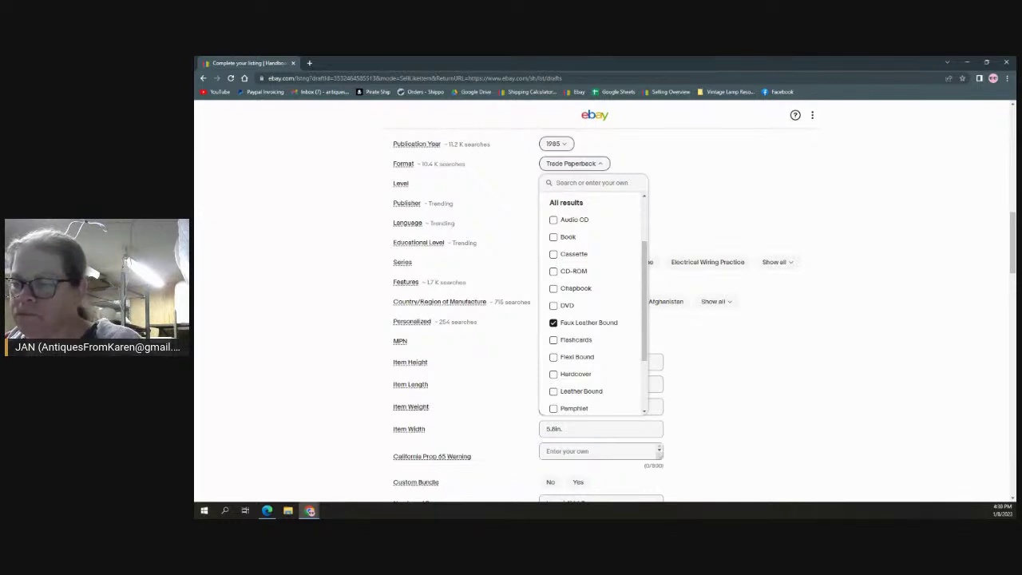
pyautogui.press('Escape')
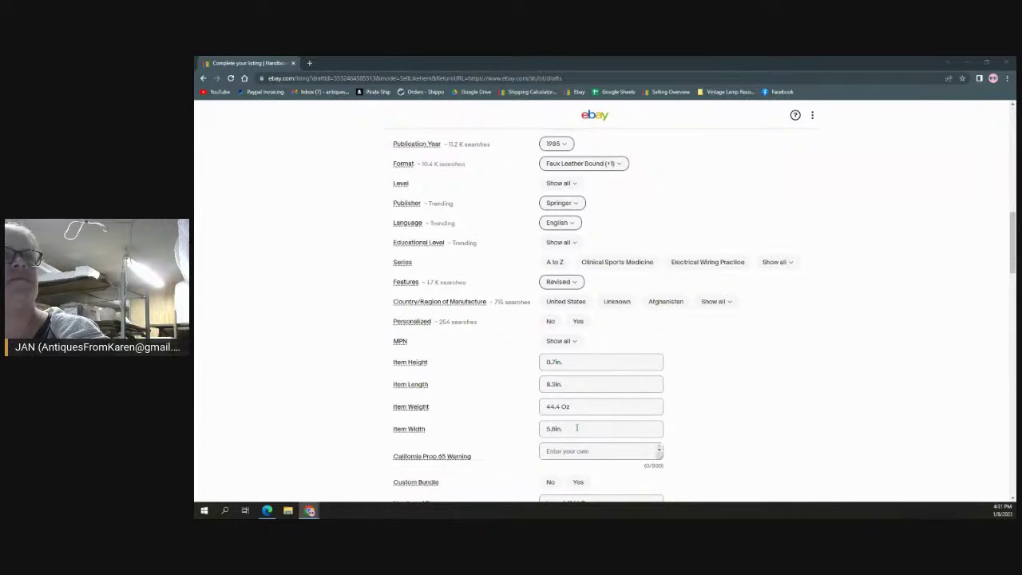
# Step: Set the item height to 2.25in
pyautogui.moveTo(577, 429); pyautogui.dragTo(528, 426)
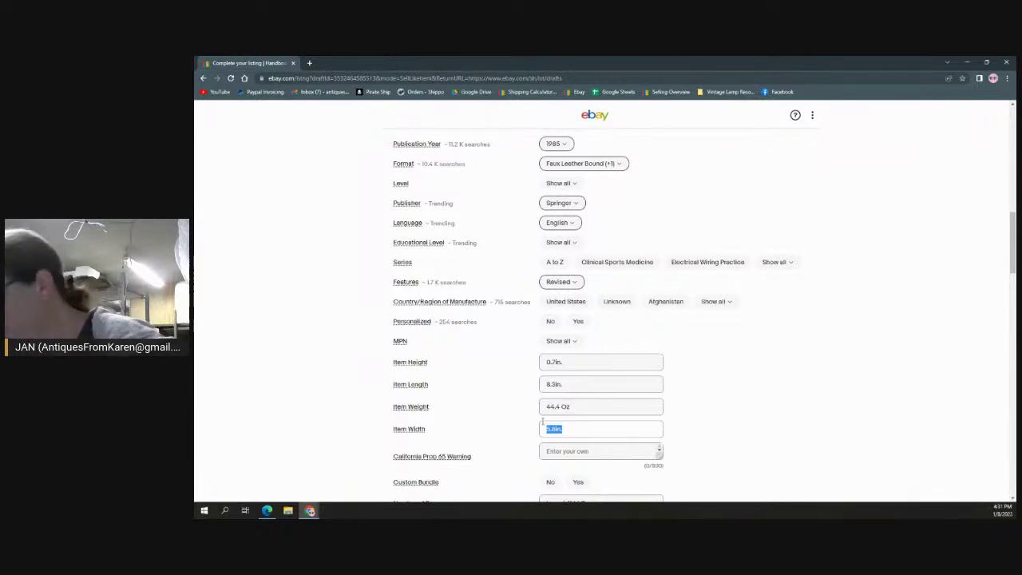
pyautogui.click(580, 365)
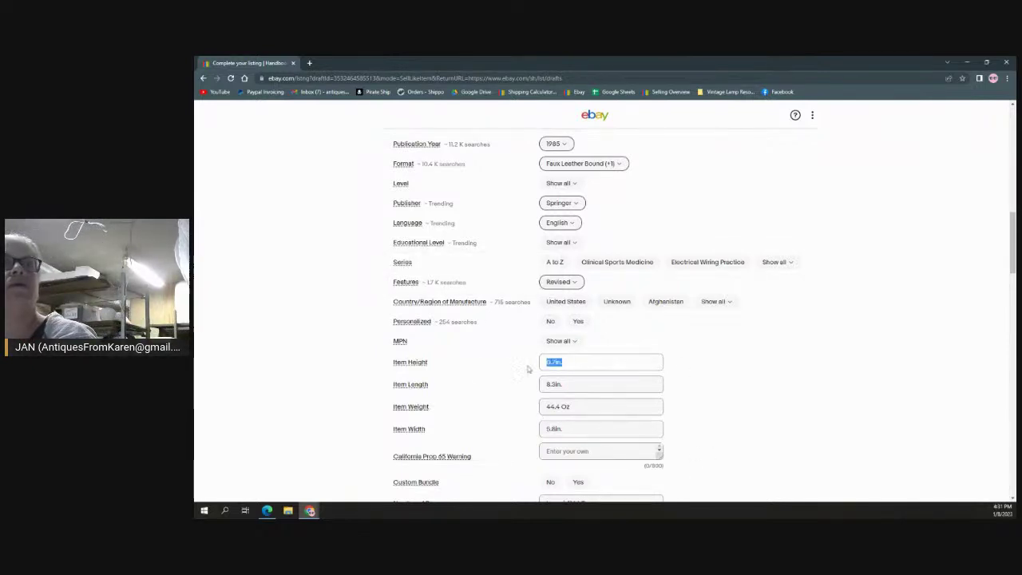
pyautogui.write('2.25')
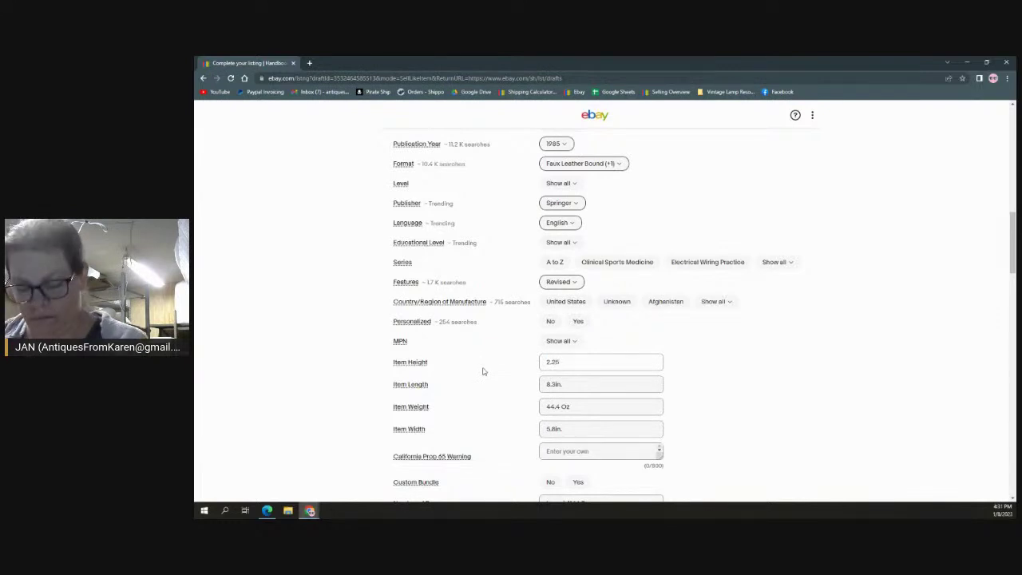
pyautogui.write('in')
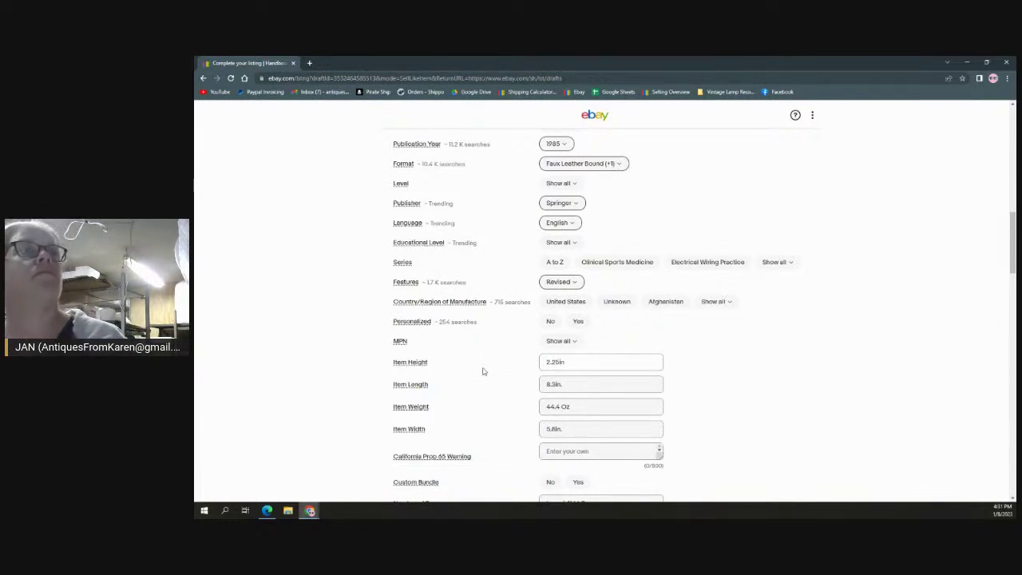
# Step: Set the item length to 8in and start editing the item weight
pyautogui.press('Tab')
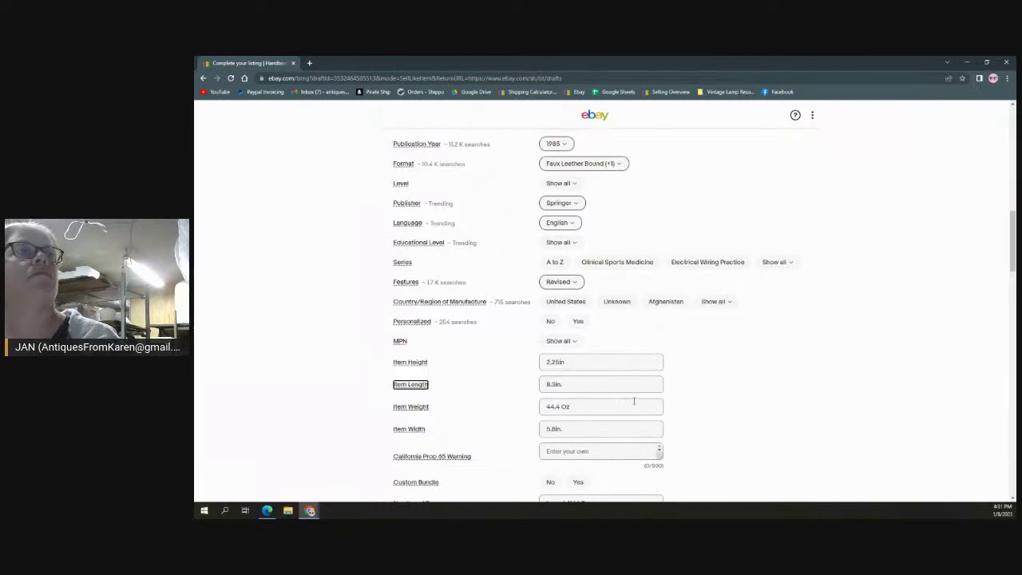
pyautogui.press('Tab')
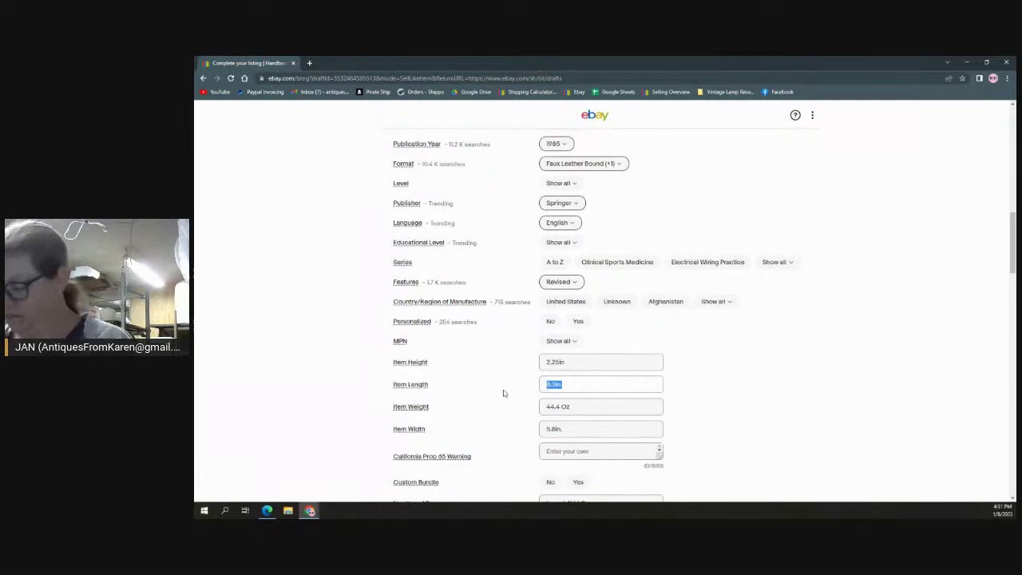
pyautogui.write('8')
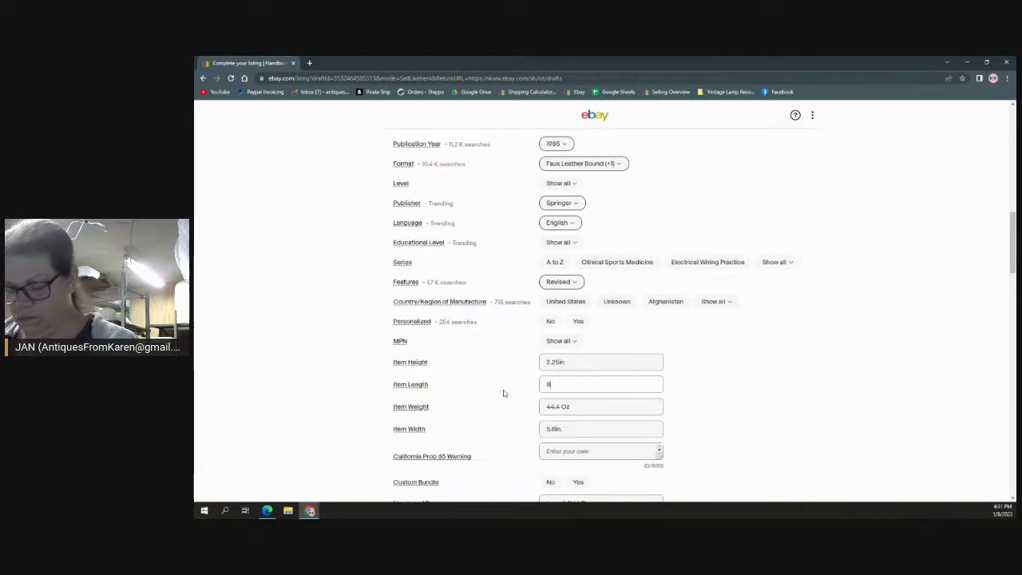
pyautogui.write('in')
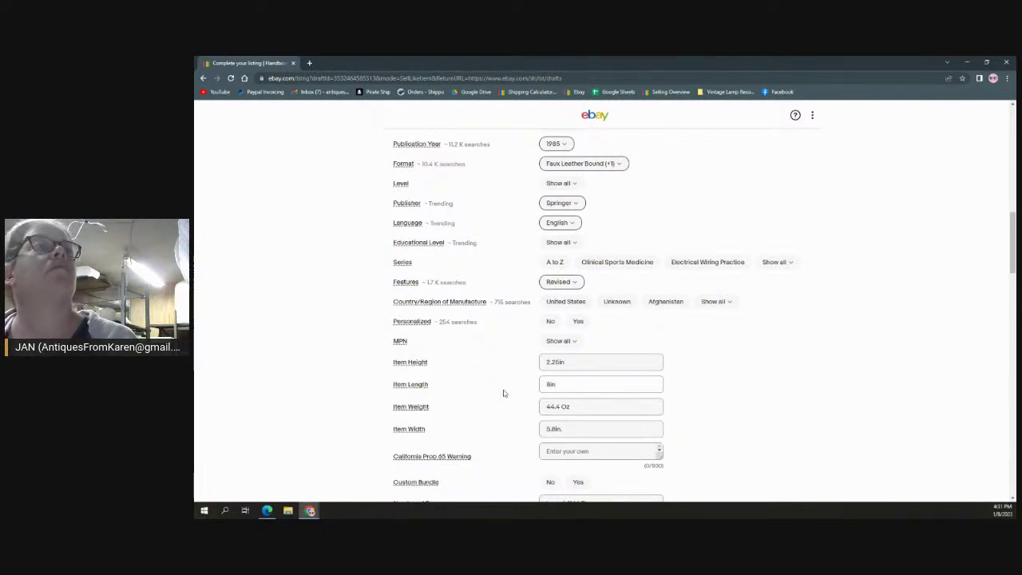
pyautogui.write('.')
pyautogui.press('Tab')
pyautogui.press('Tab')
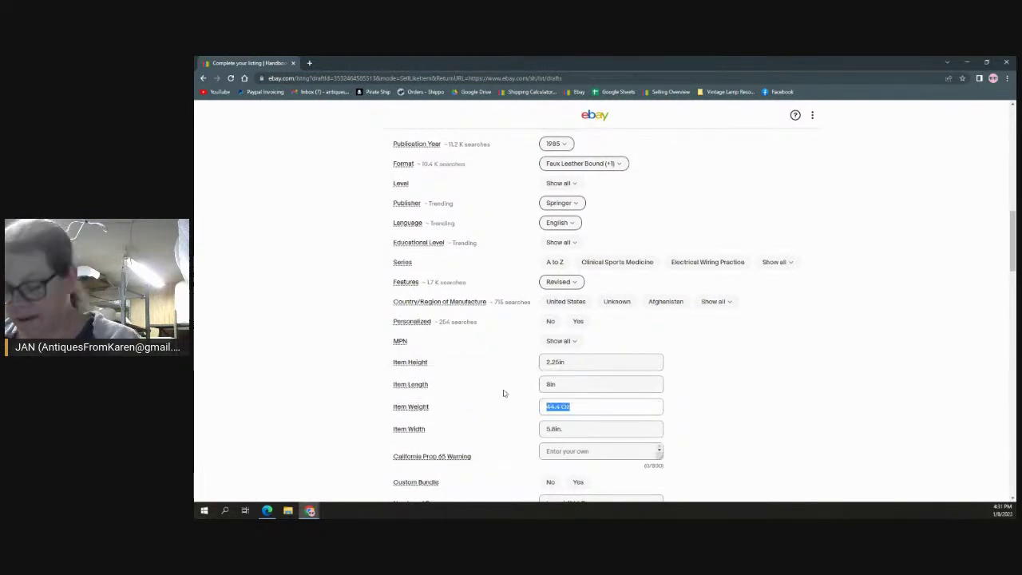
# Step: Clear the existing item weight and set the item width to 6in
pyautogui.press('BackSpace')
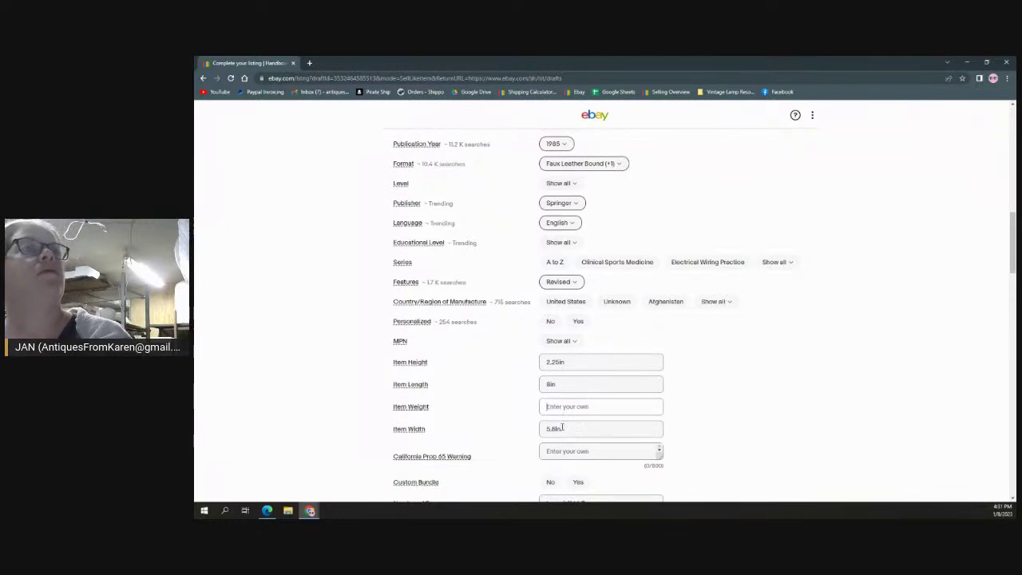
pyautogui.press('Tab')
pyautogui.press('Tab')
pyautogui.write('6')
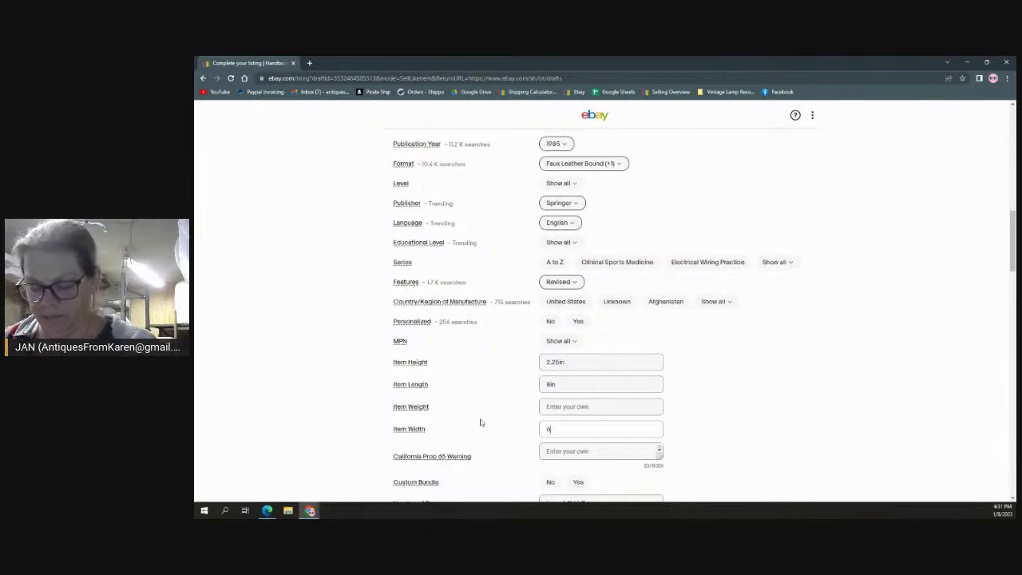
pyautogui.write('in')
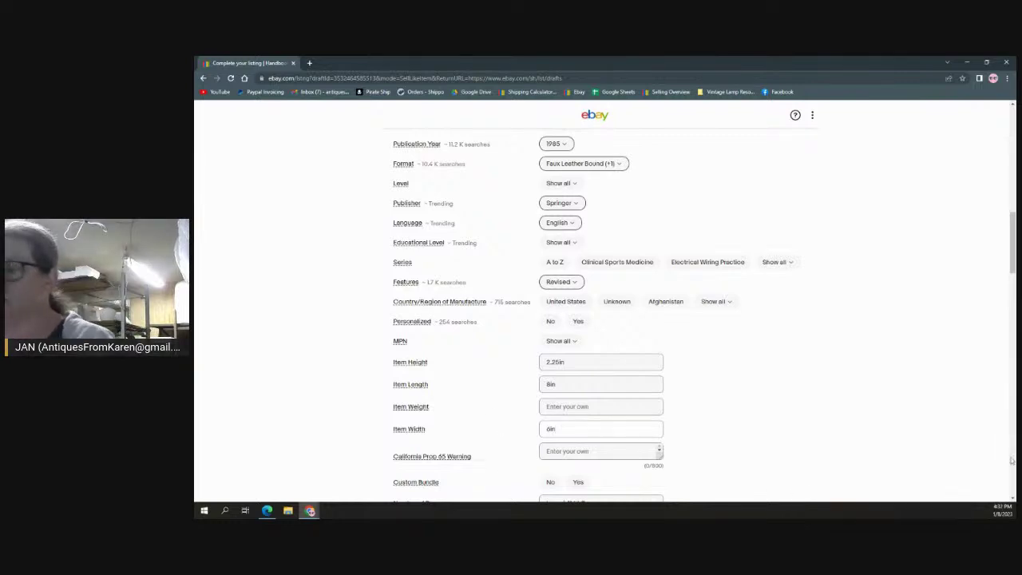
pyautogui.press('Tab')
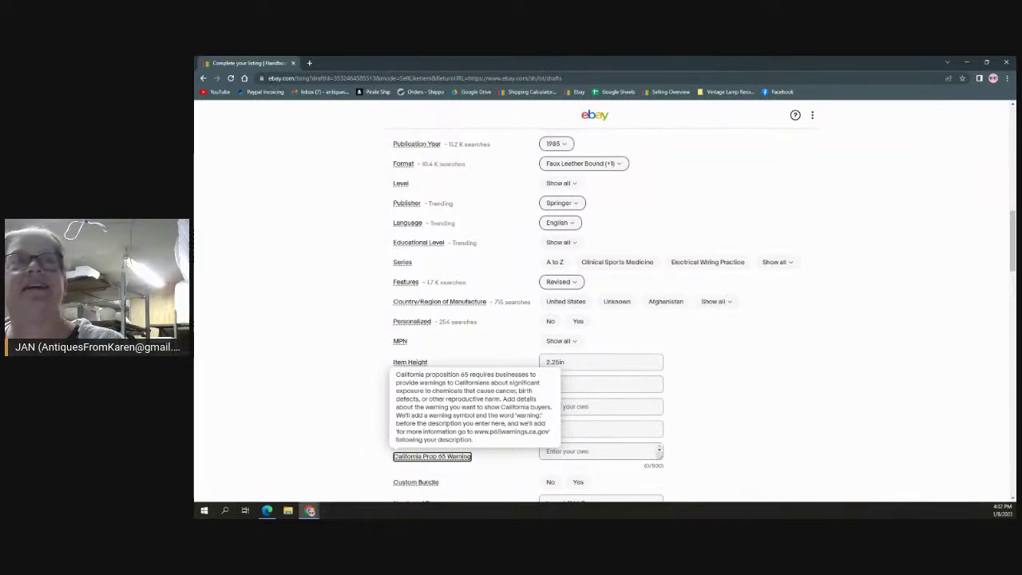
pyautogui.click(738, 438)
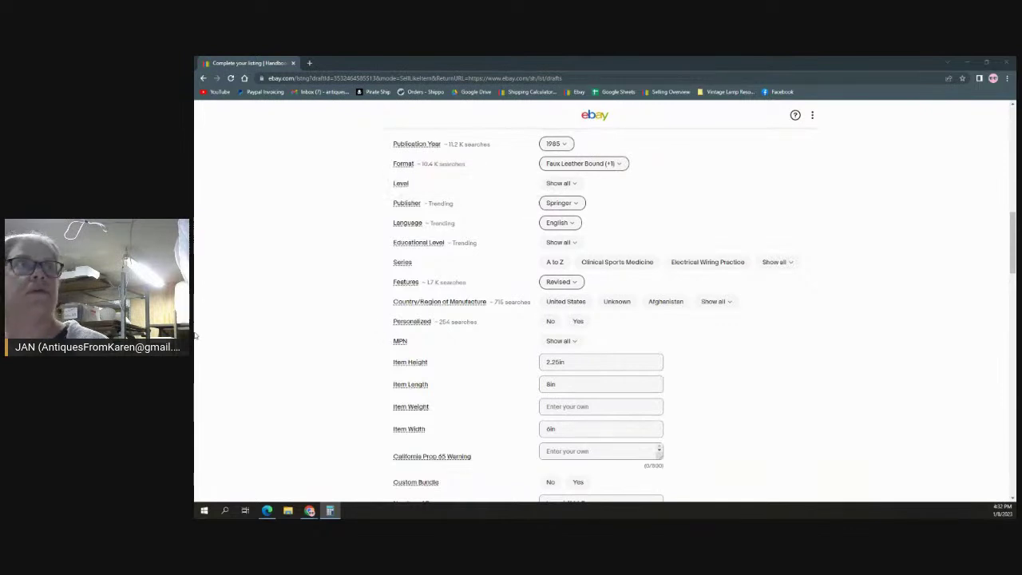
# Step: Enter 45oz as the item weight in the book's item specifics
pyautogui.click(593, 405)
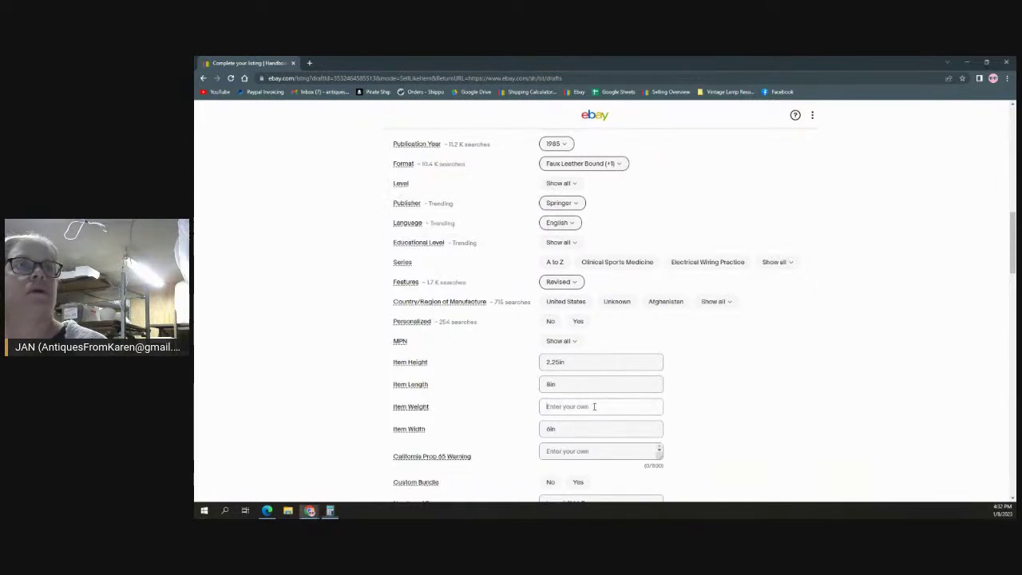
pyautogui.write('45')
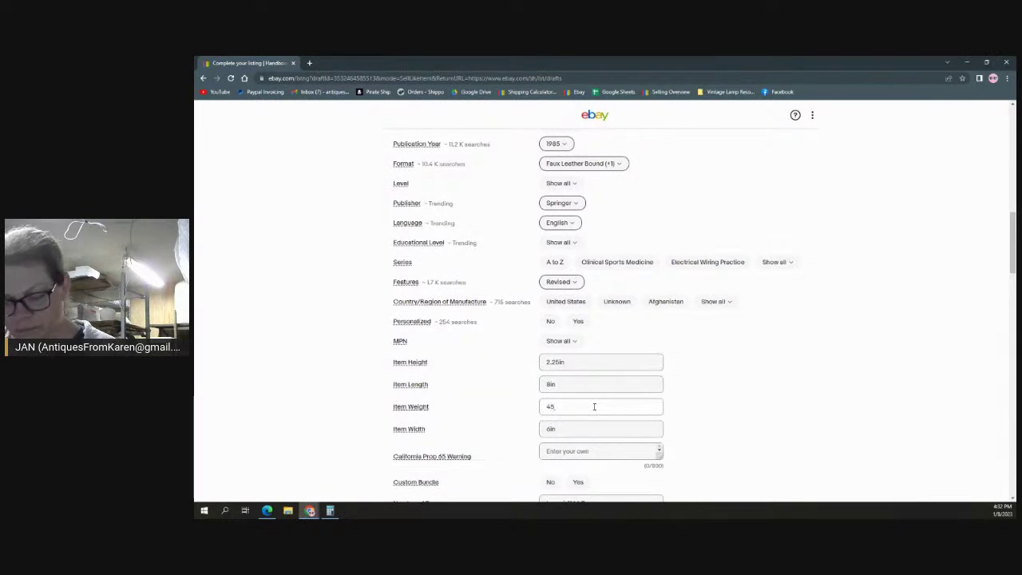
pyautogui.write('oz')
pyautogui.press('Tab')
# Step: Replace the number of pages in the item specifics with 973
pyautogui.scroll(-2, 751, 304)
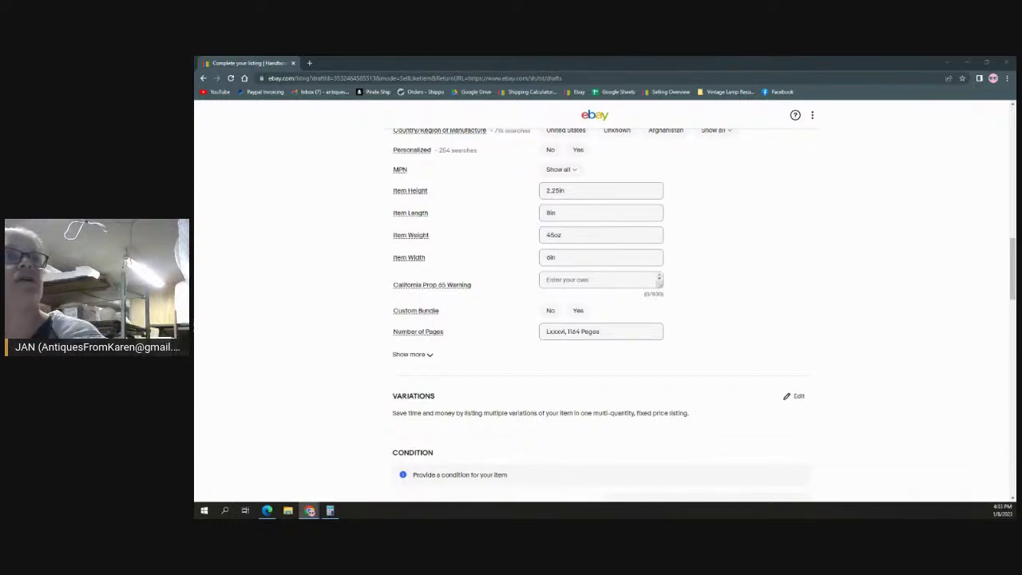
pyautogui.click(599, 331)
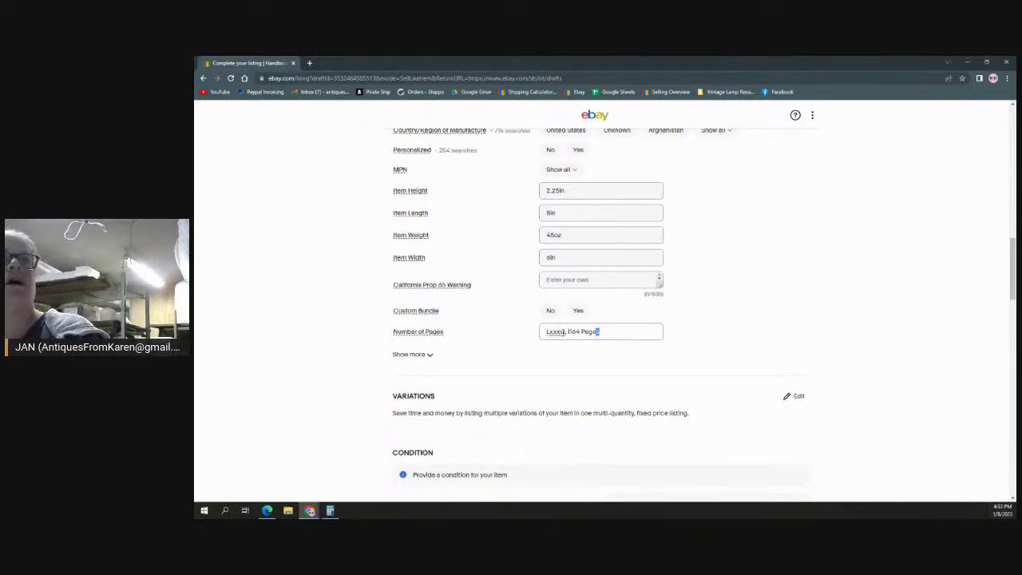
pyautogui.moveTo(599, 332); pyautogui.dragTo(508, 336)
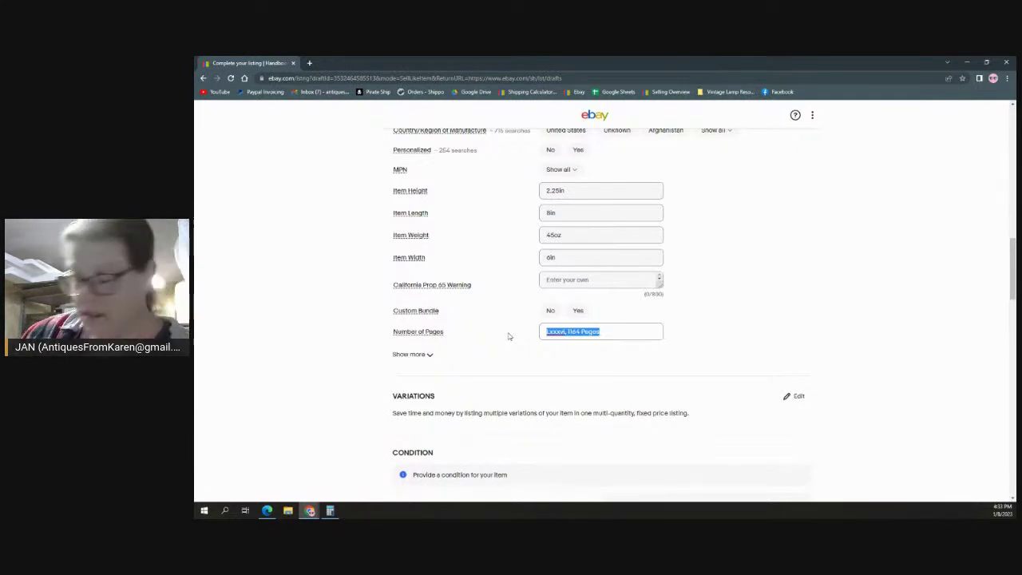
pyautogui.write('973')
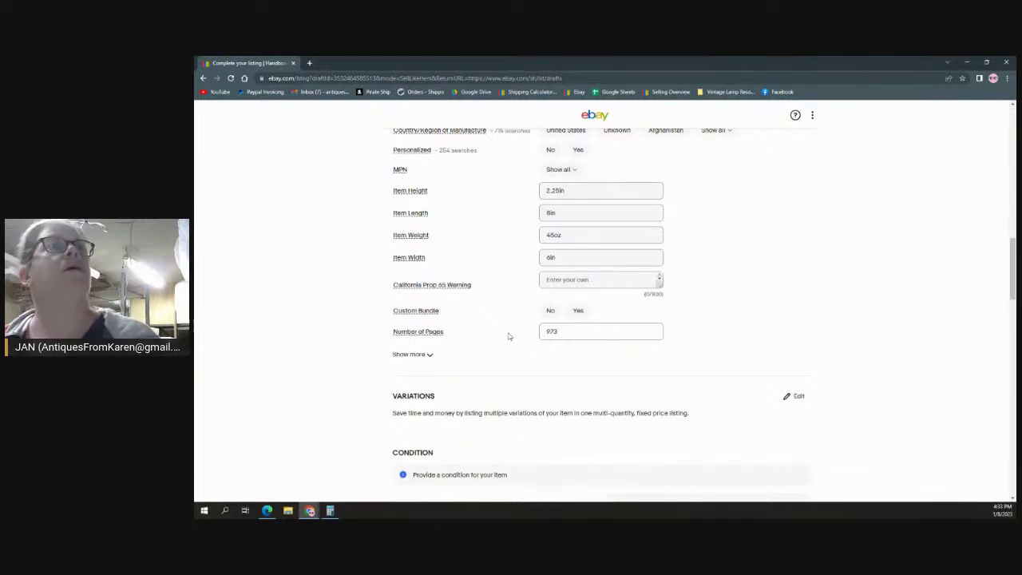
pyautogui.press('Tab')
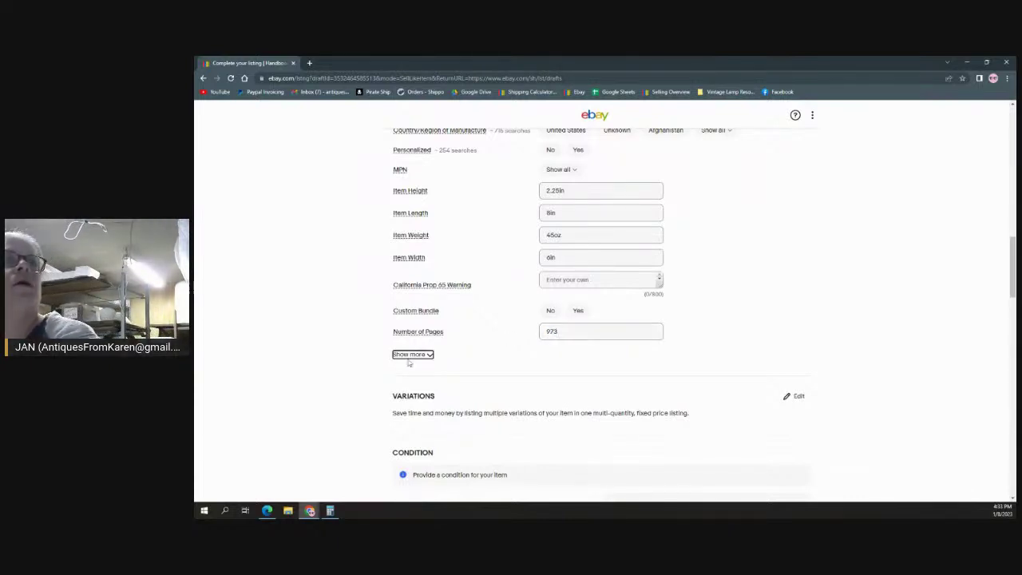
# Step: Set the book's item condition to Like New
pyautogui.scroll(5, 701, 272)
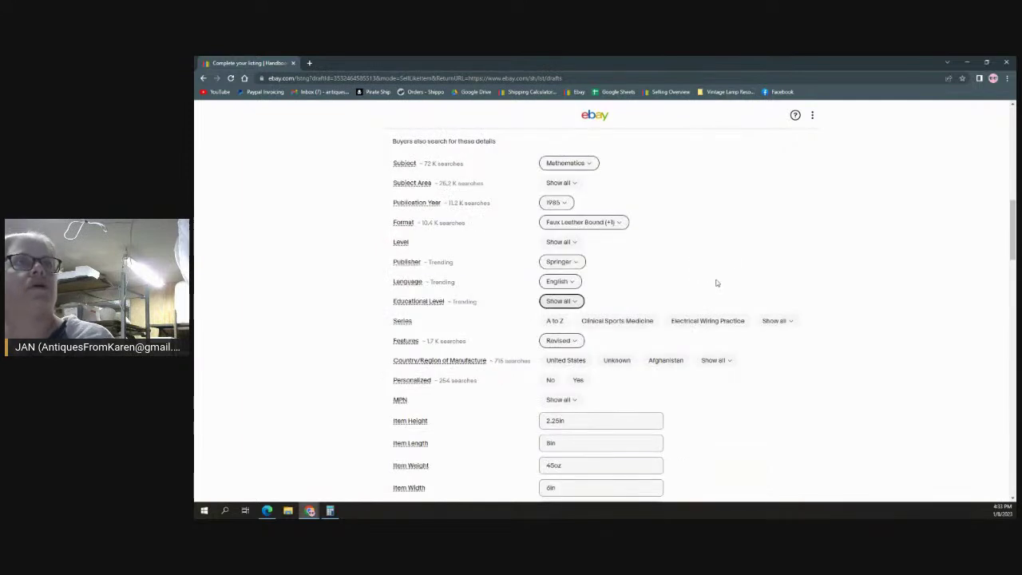
pyautogui.scroll(-5, 717, 282)
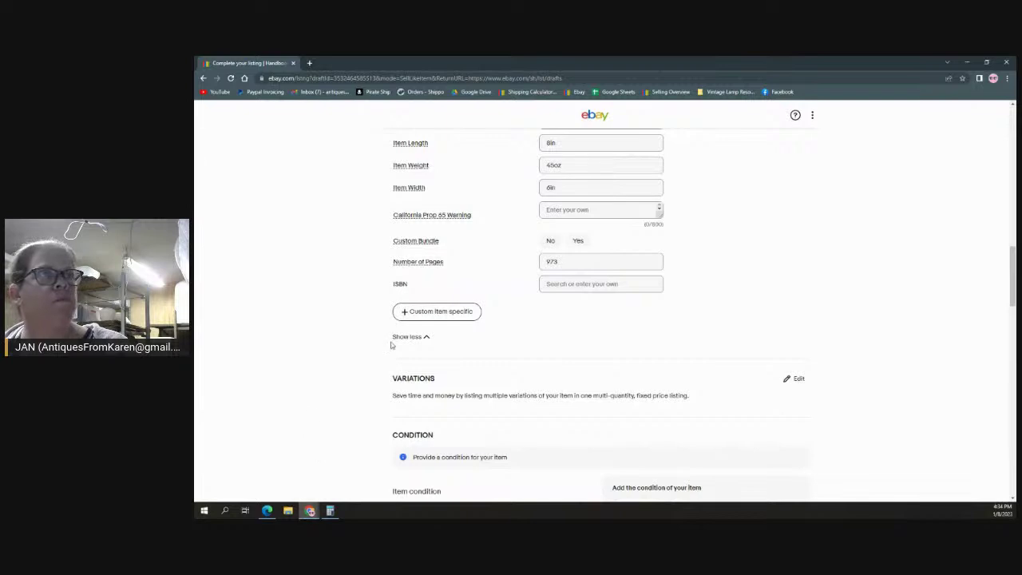
pyautogui.scroll(-1, 604, 316)
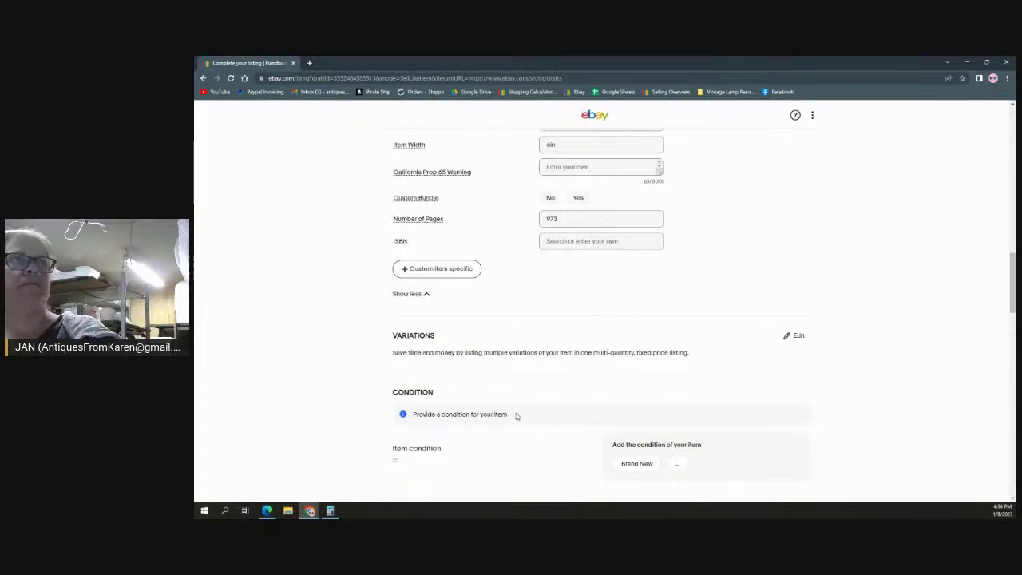
pyautogui.scroll(-2, 519, 392)
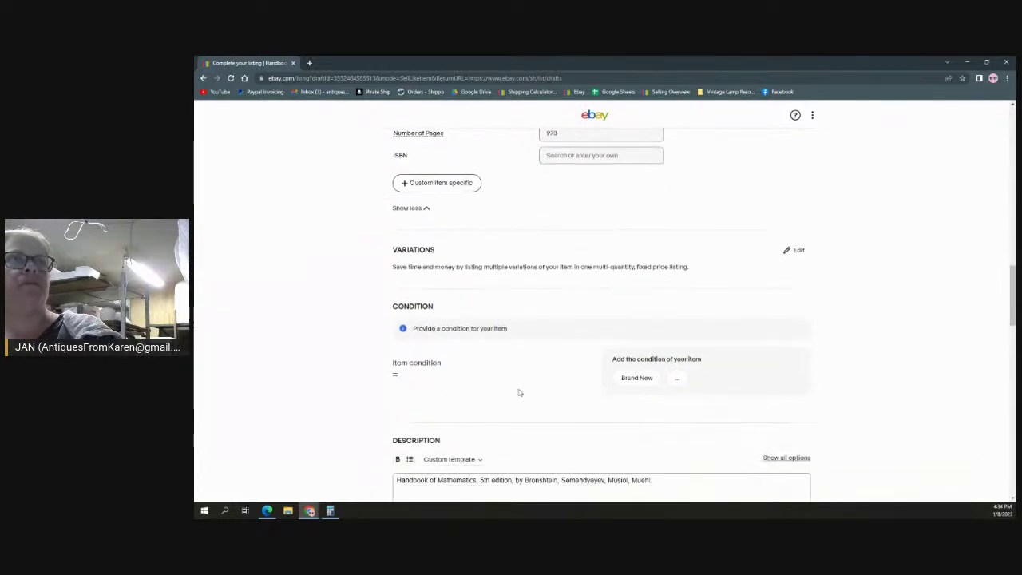
pyautogui.click(677, 378)
pyautogui.click(492, 214)
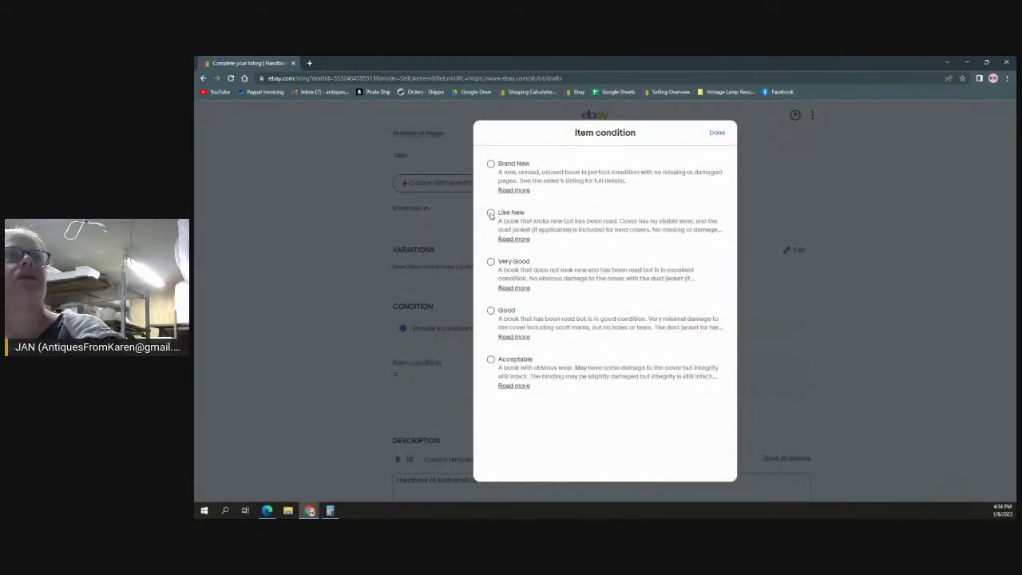
# Step: Enter the condition description "Like New - appears unused."
pyautogui.click(452, 369)
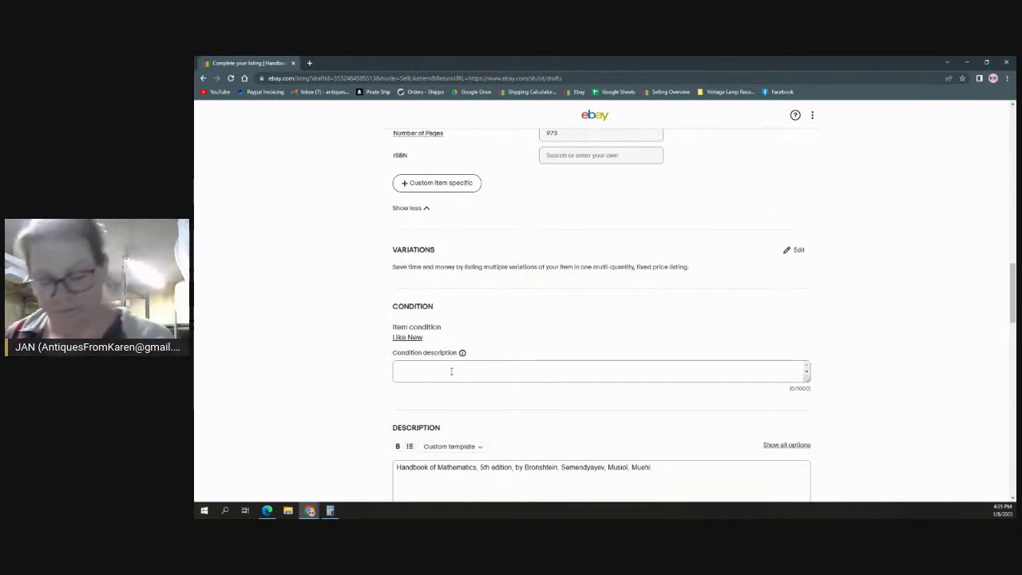
pyautogui.write('Like New')
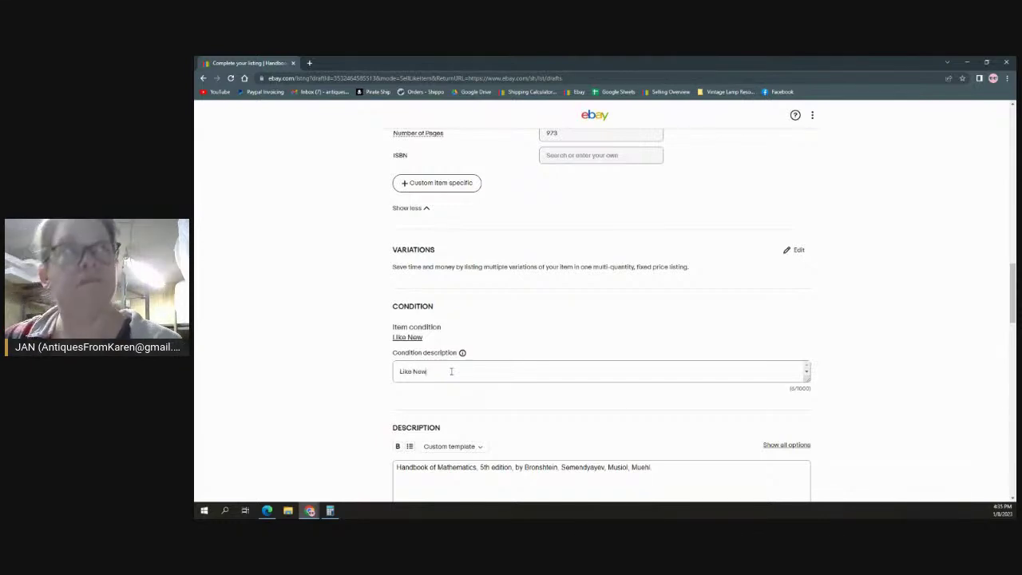
pyautogui.write(' - appears')
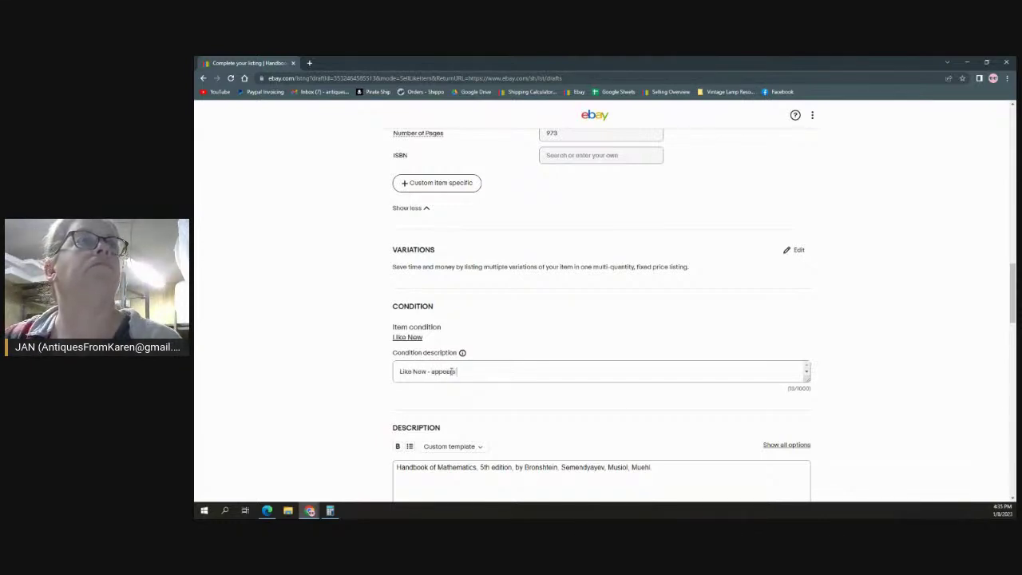
pyautogui.write(' un')
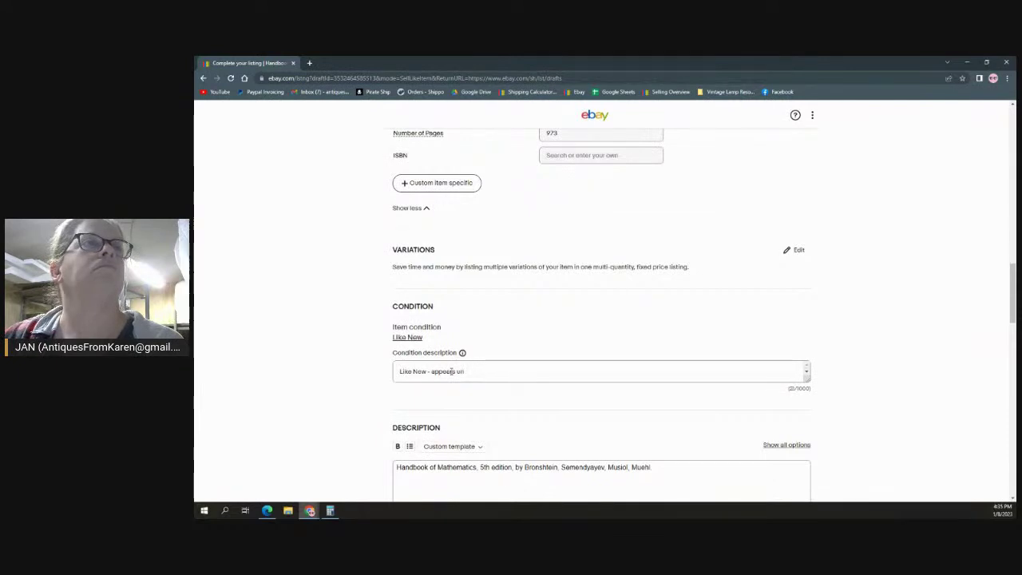
pyautogui.write('used')
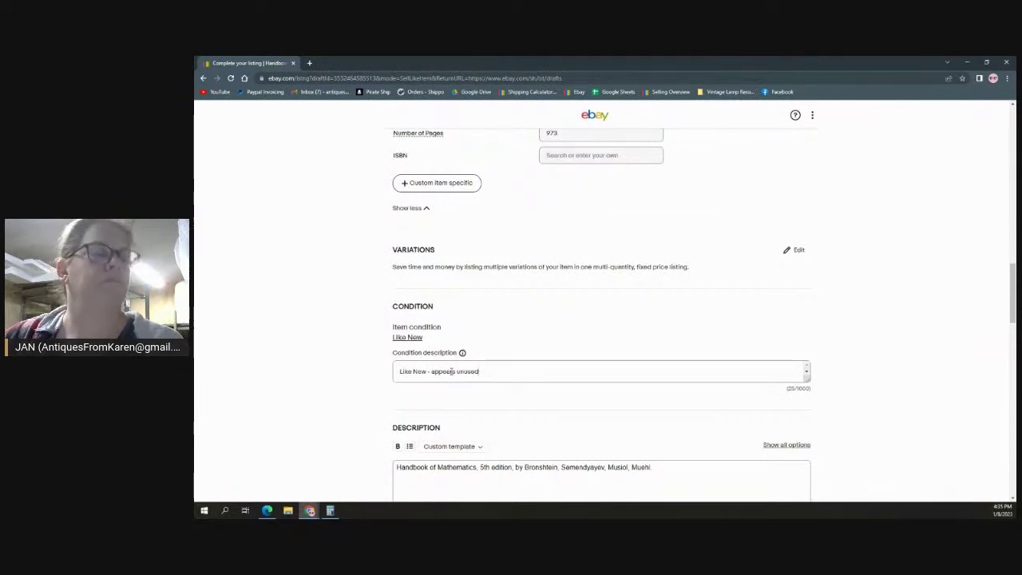
pyautogui.write('.')
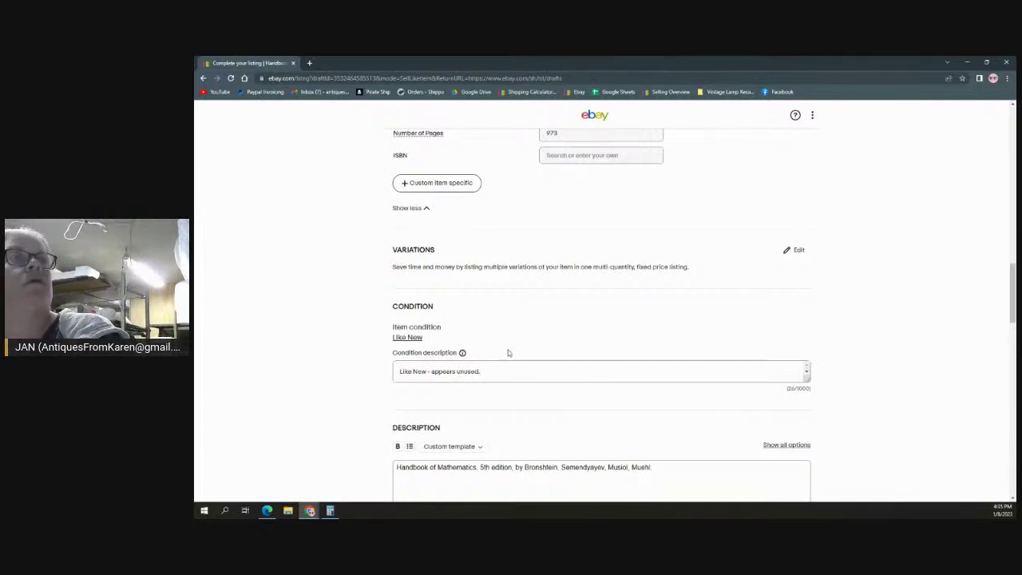
# Step: Add the line "Blue cover" to the listing description and change the edition in its first line to 3rd
pyautogui.scroll(-3, 508, 351)
pyautogui.click(679, 338)
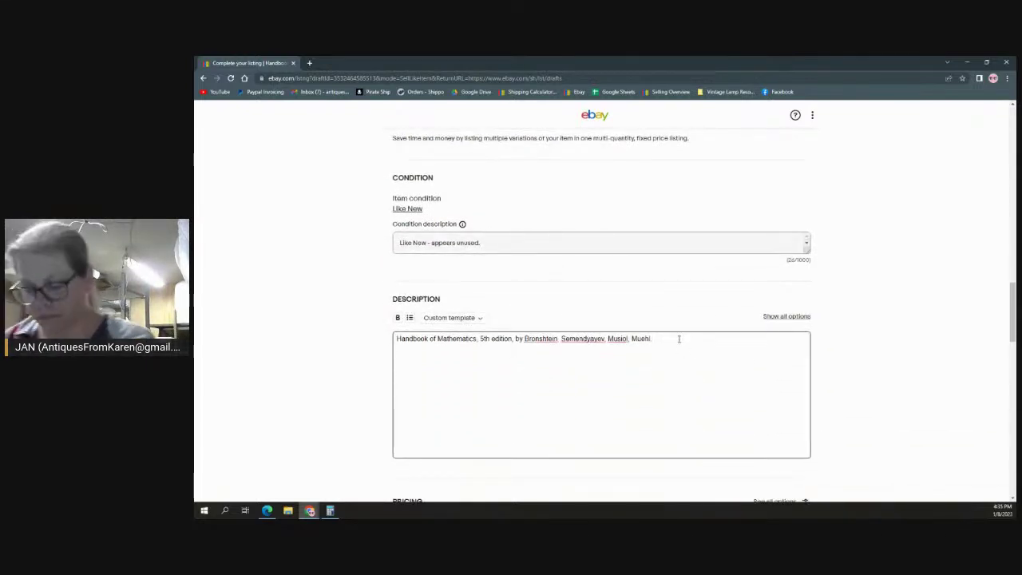
pyautogui.press('Return')
pyautogui.write('Blue cov')
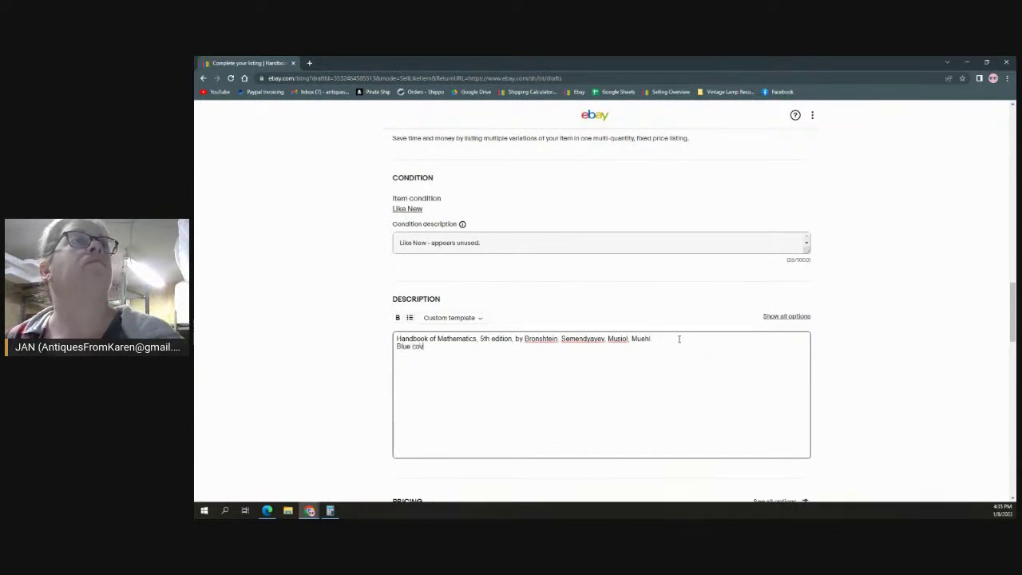
pyautogui.write('er')
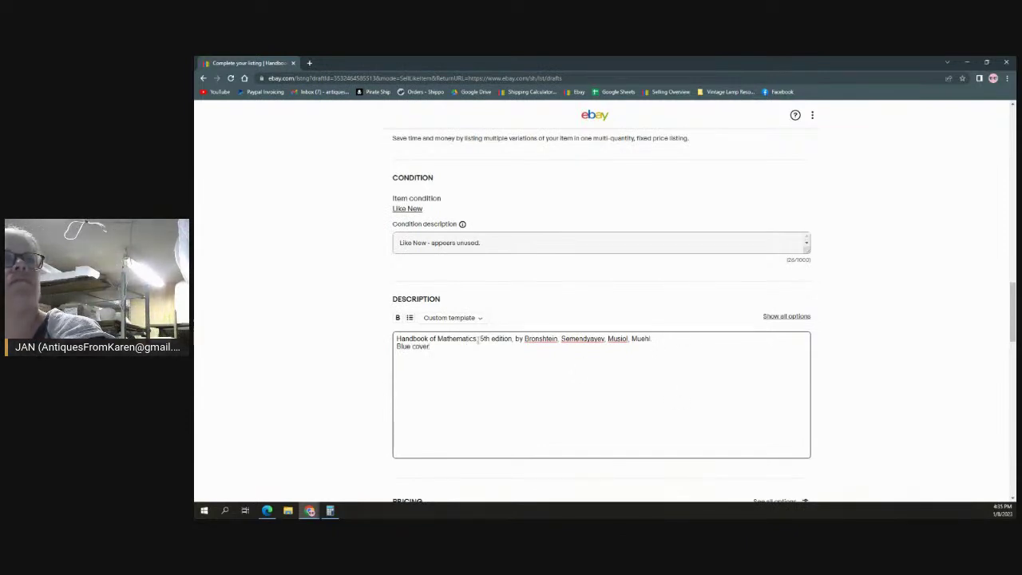
pyautogui.doubleClick(484, 339)
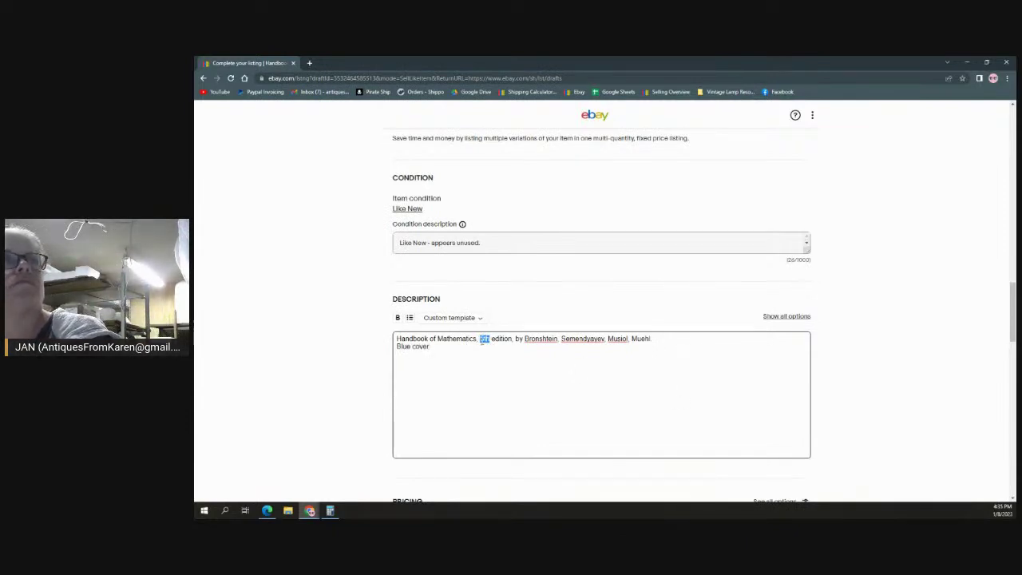
pyautogui.write('3rd')
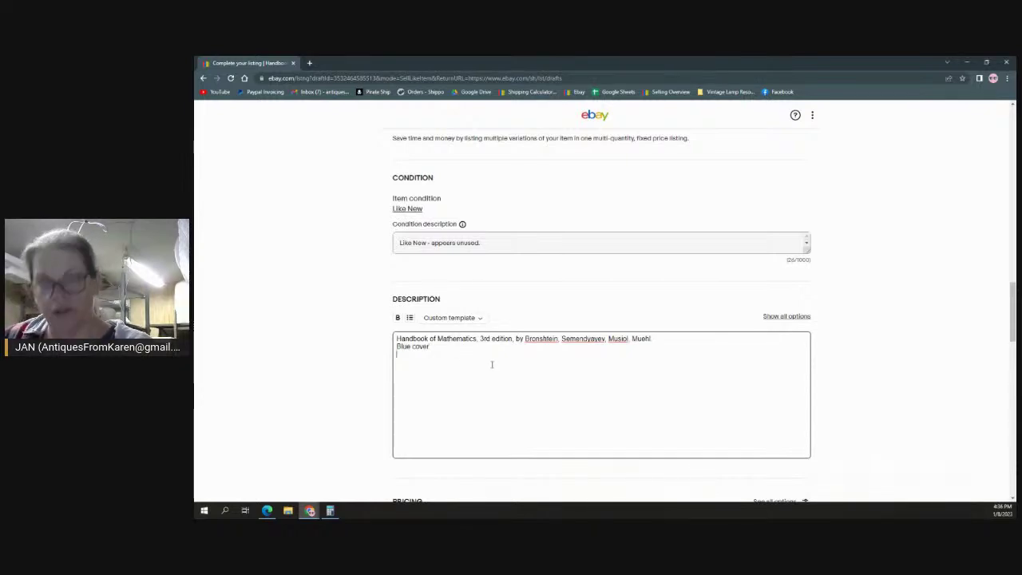
# Step: Append the paragraph starting "This guide book to mathematics contains in handbook form" and the line "See photos for condition - Like new." to the description
pyautogui.write('This guide book to mathematics contains in handbook form the fundamental working knowledge of mathematics which is needed as an everyday guide for working scientists and engineers, as well as for students. Easy to understand, and convenient to use, this guide book gives concisely the information necessary to evaluate most problems which occur in concrete applications.')
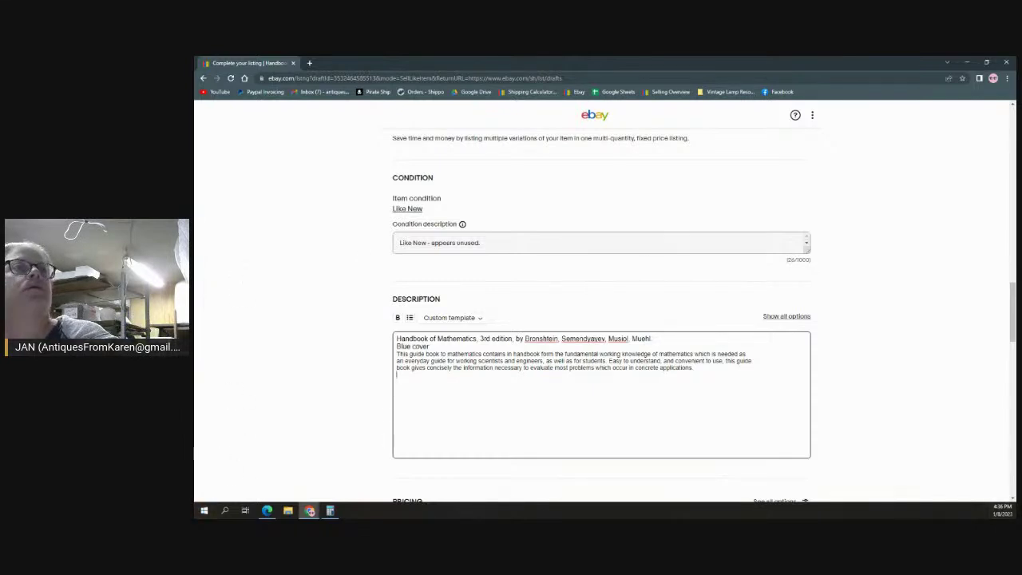
pyautogui.write('Se')
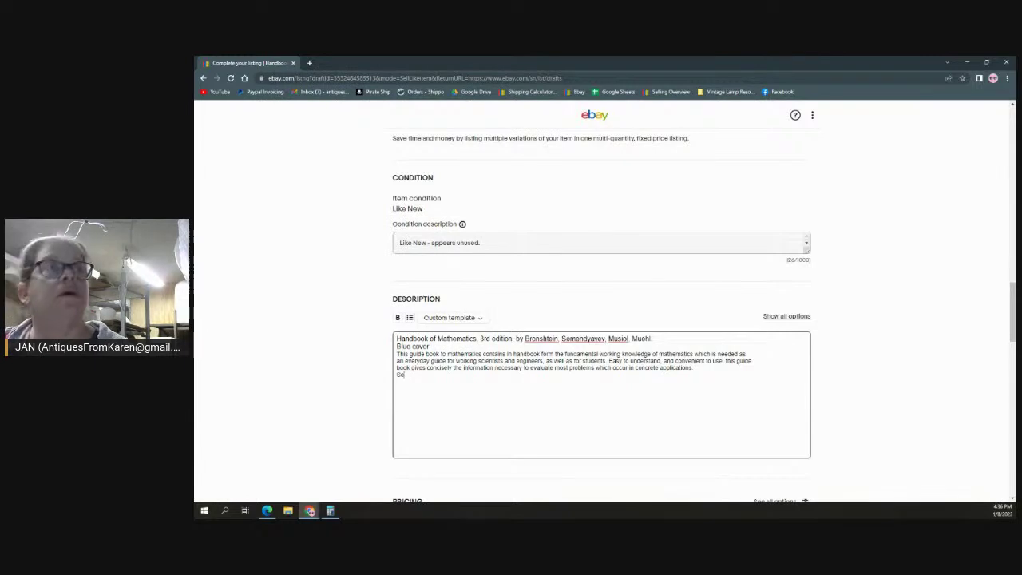
pyautogui.press('BackSpace')
pyautogui.press('BackSpace')
pyautogui.press('BackSpace')
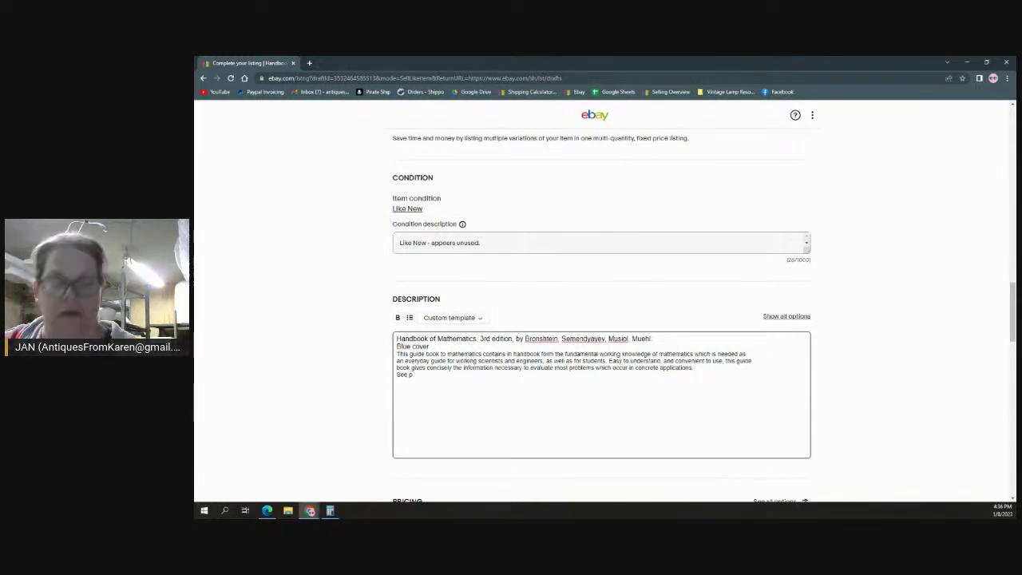
pyautogui.write('hotos')
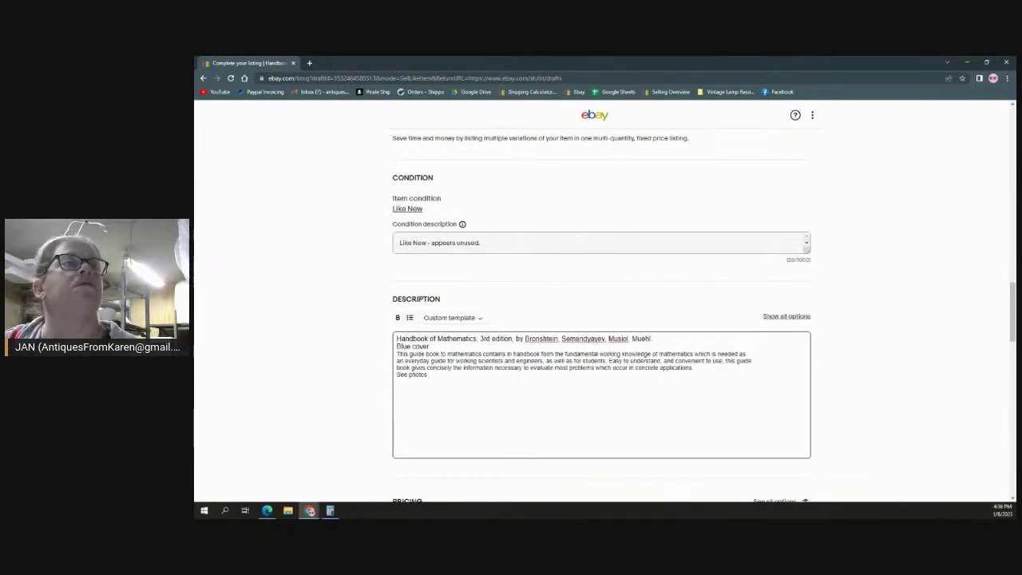
pyautogui.write(' for')
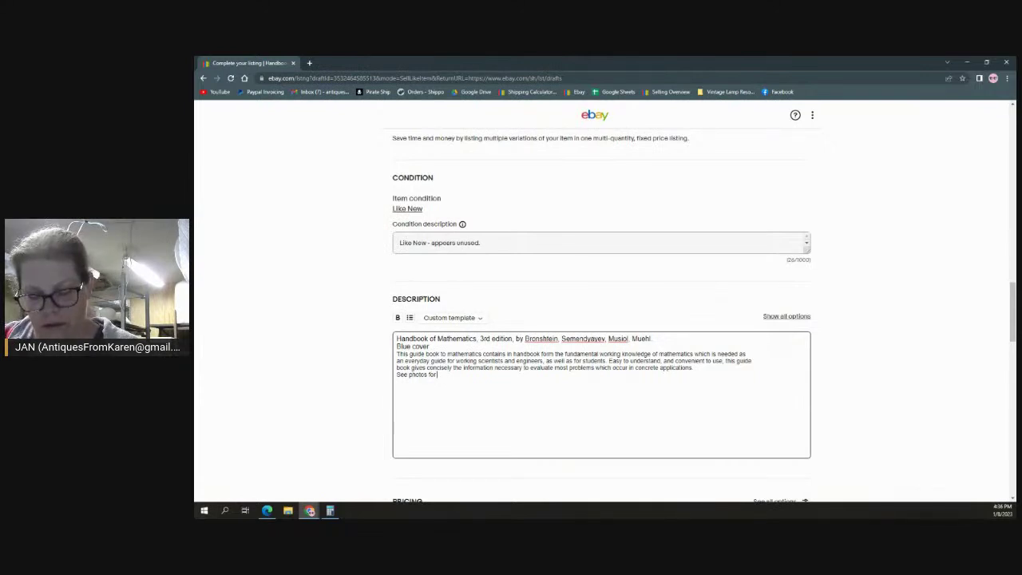
pyautogui.write(' condition')
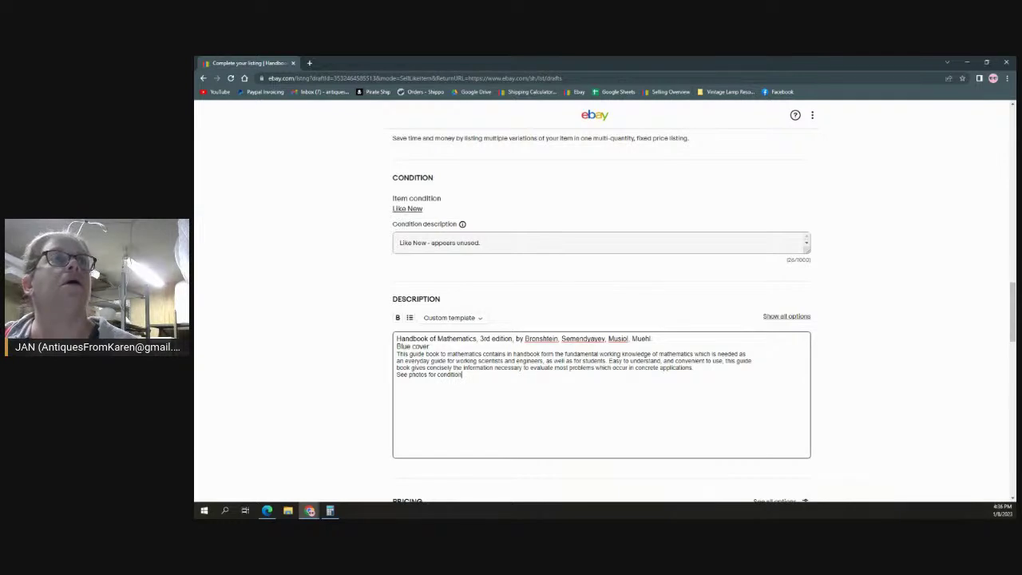
pyautogui.write(' - Like new.')
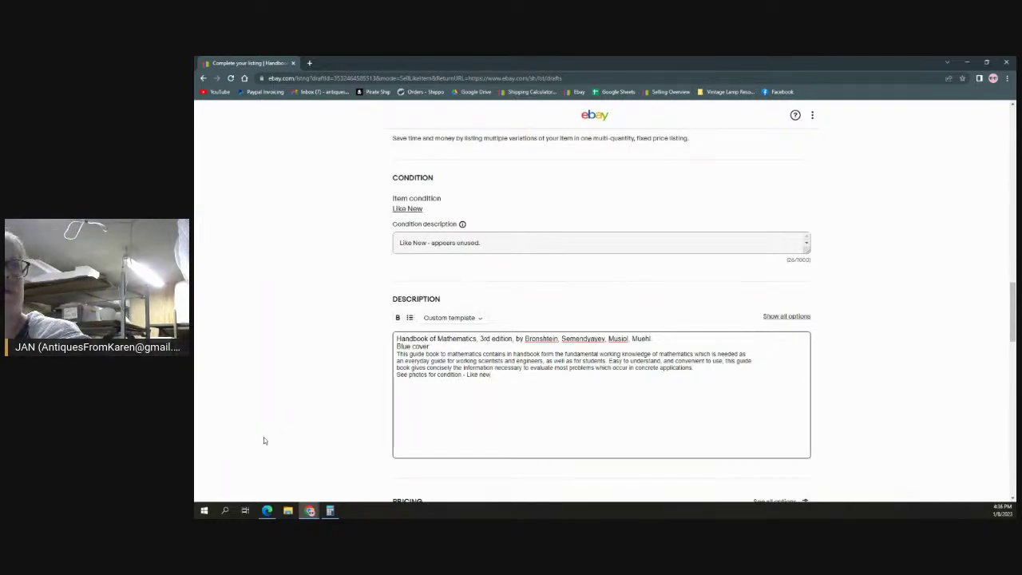
# Step: Lower the minimum acceptable offer for the listing to $10.00
pyautogui.scroll(-3, 358, 276)
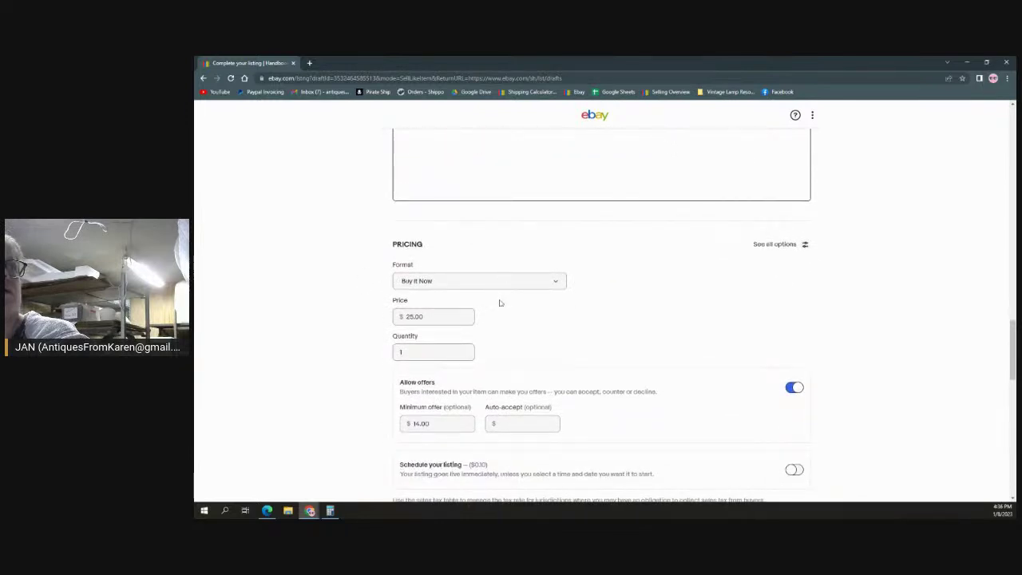
pyautogui.scroll(-1, 591, 326)
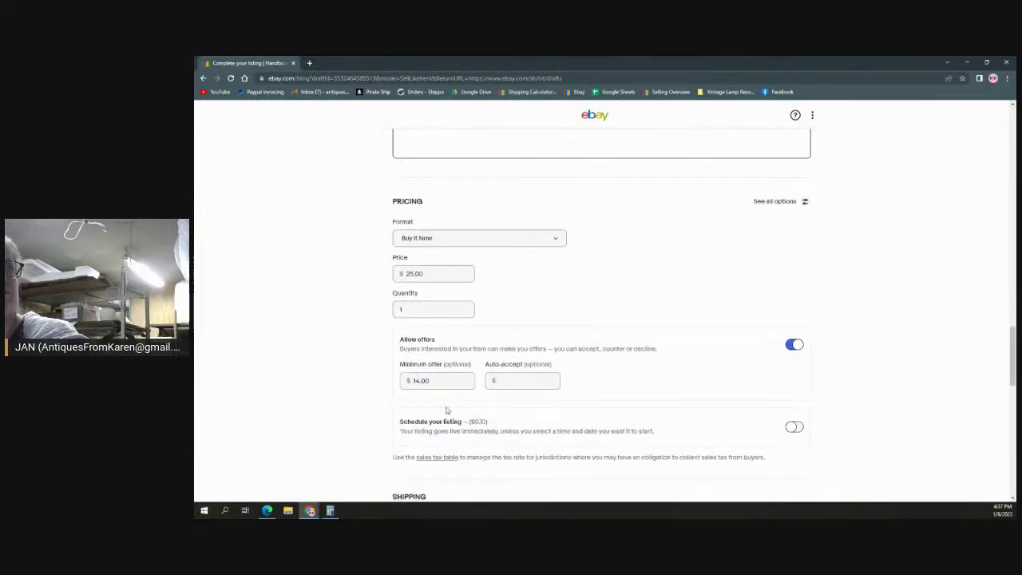
pyautogui.moveTo(440, 380); pyautogui.dragTo(349, 382)
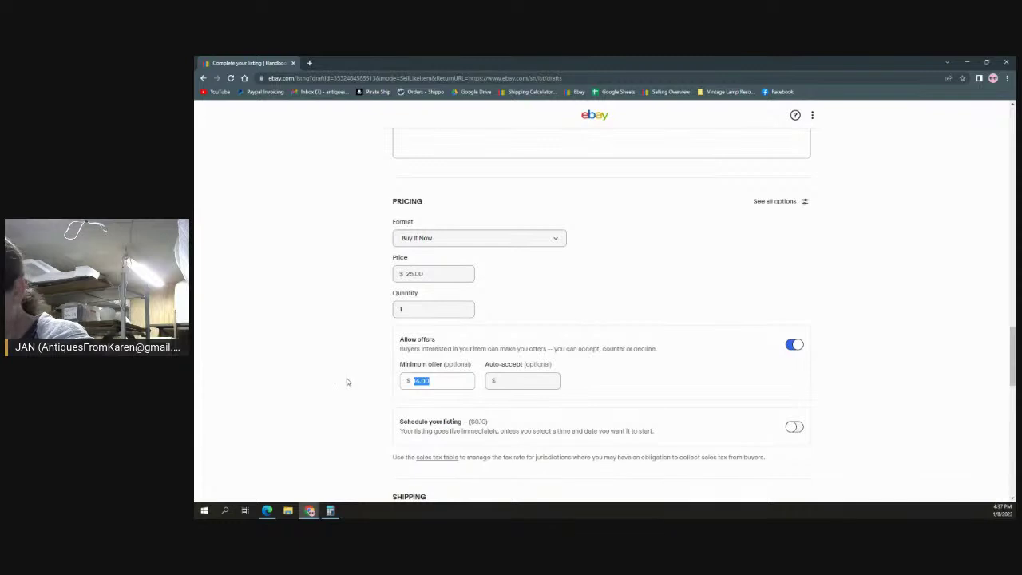
pyautogui.write('10.00')
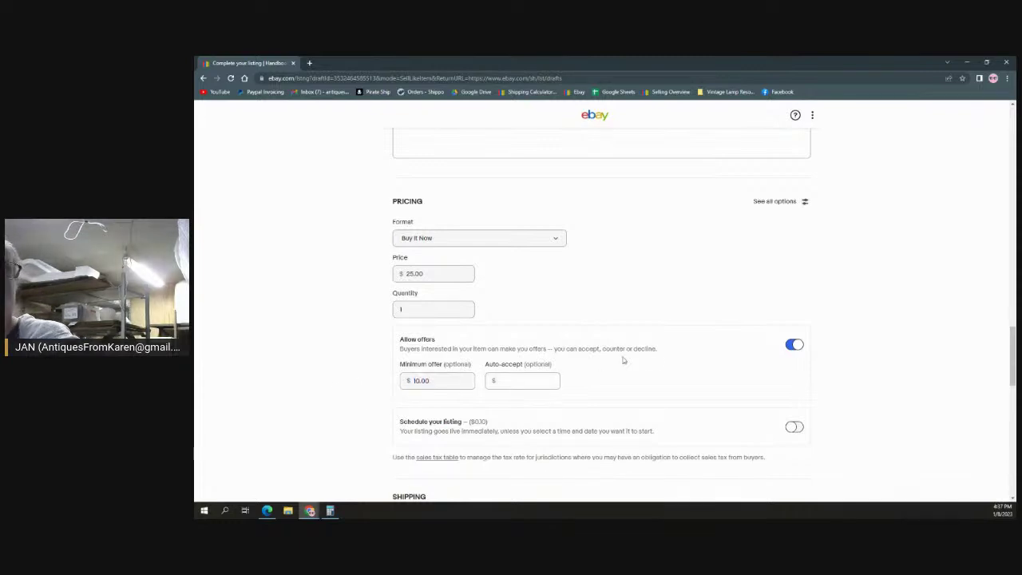
pyautogui.press('Tab')
# Step: Enter a package weight of 3 lbs 5 oz for shipping
pyautogui.scroll(-5, 692, 323)
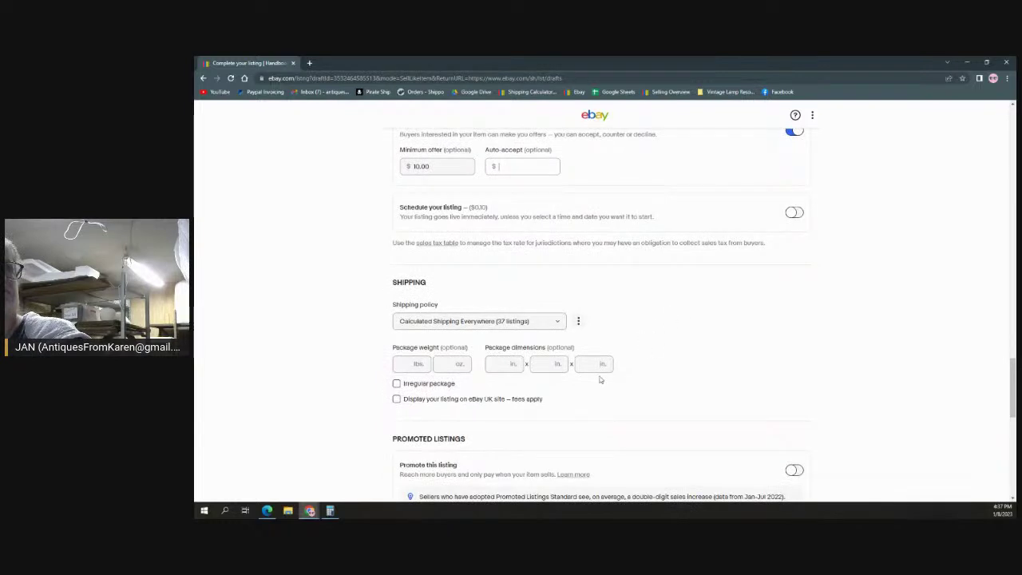
pyautogui.click(411, 363)
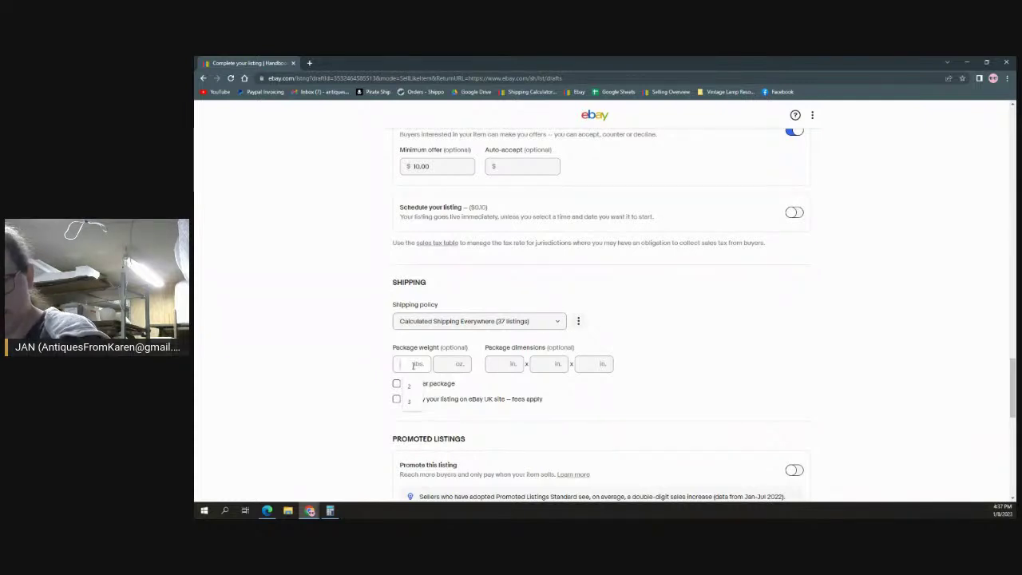
pyautogui.write('3')
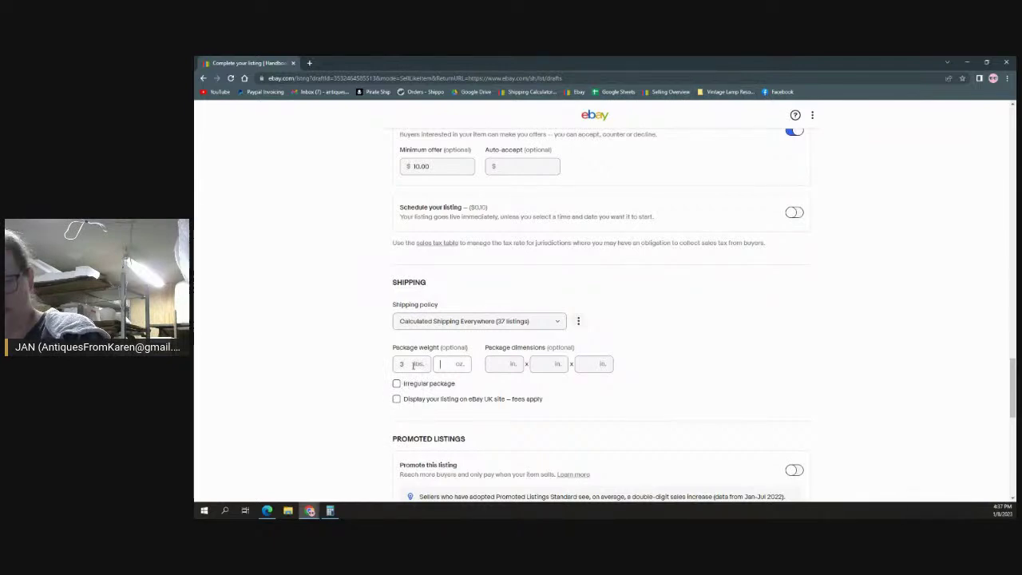
pyautogui.write('5')
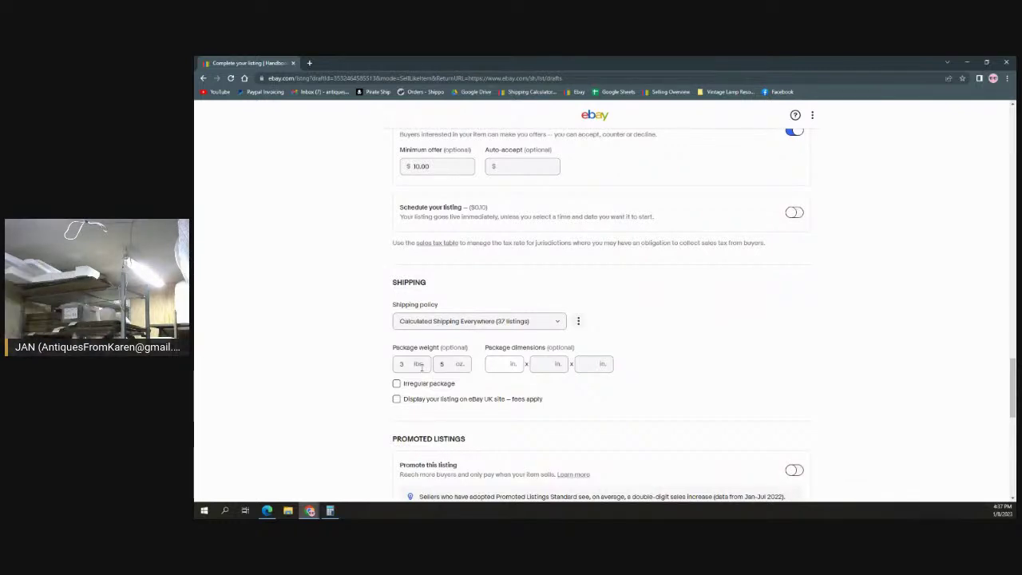
pyautogui.press('Tab')
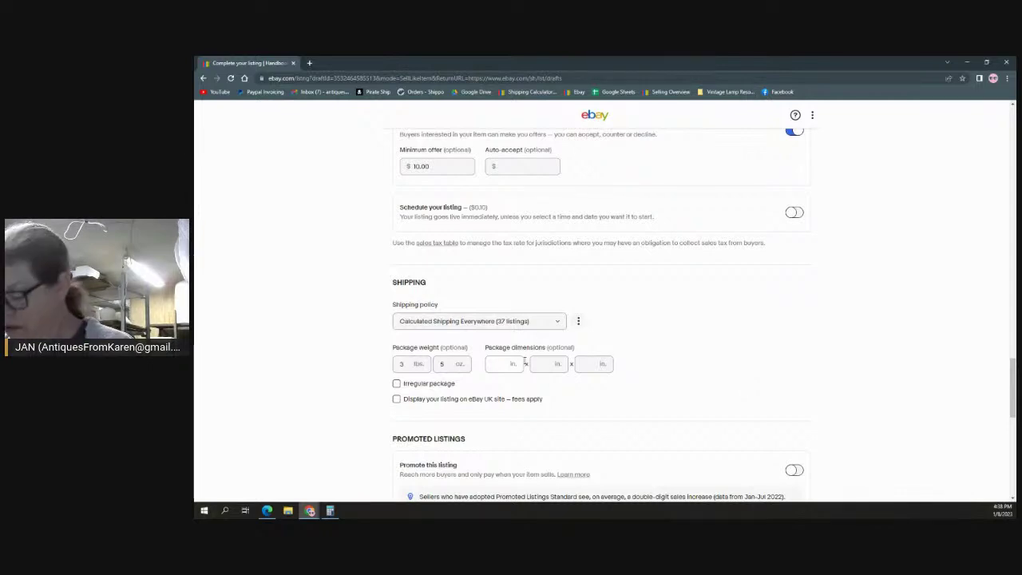
# Step: Enter 10 in and 12 in as the first two package dimensions, leaving the third one empty
pyautogui.write('10')
pyautogui.press('Tab')
pyautogui.write('12')
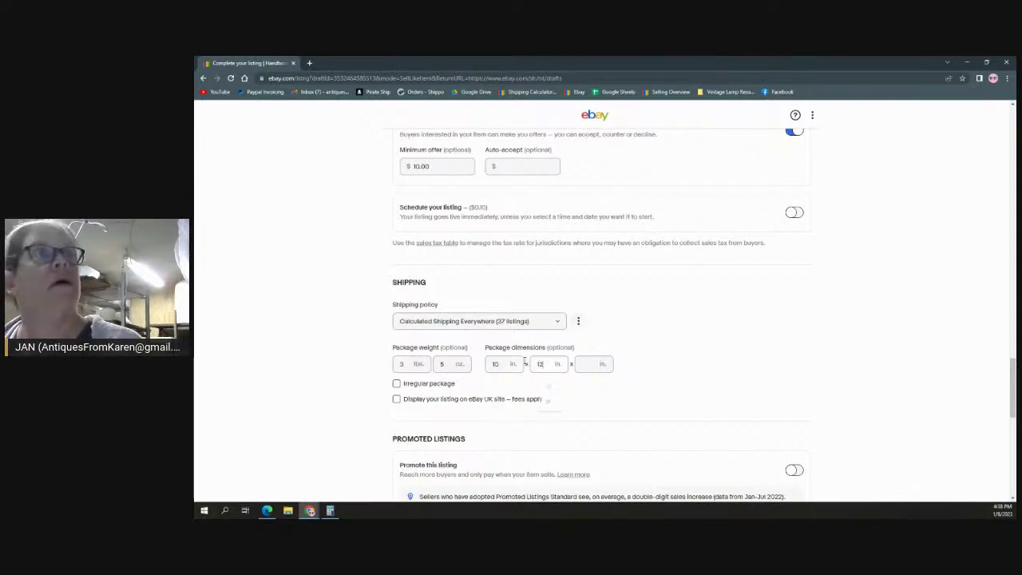
pyautogui.press('Tab')
# Step: Review the listing's shipping, promotion, payment and return settings, its condition and its item specifics
pyautogui.scroll(-1, 524, 363)
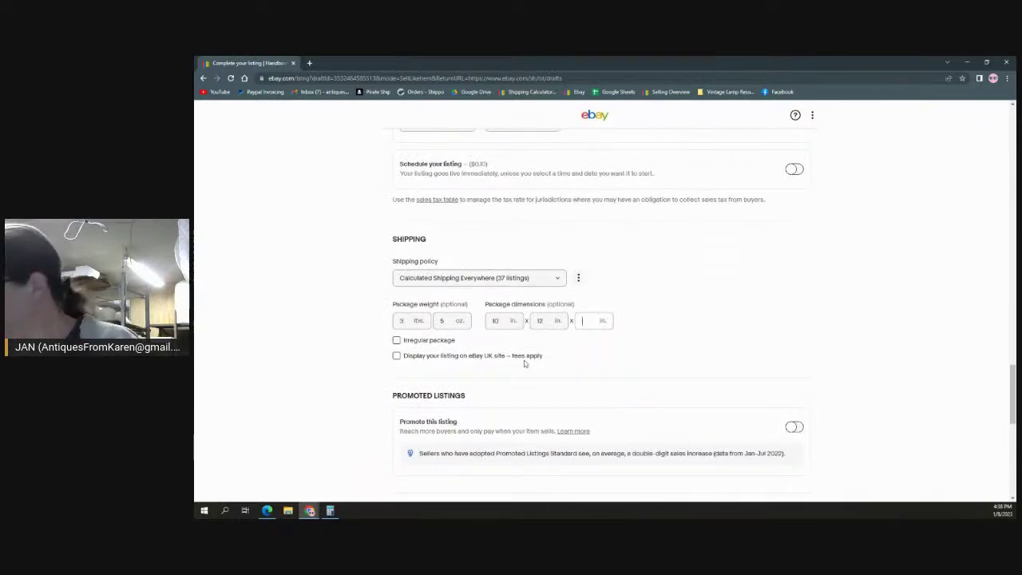
pyautogui.scroll(-5, 673, 270)
pyautogui.scroll(5, 652, 286)
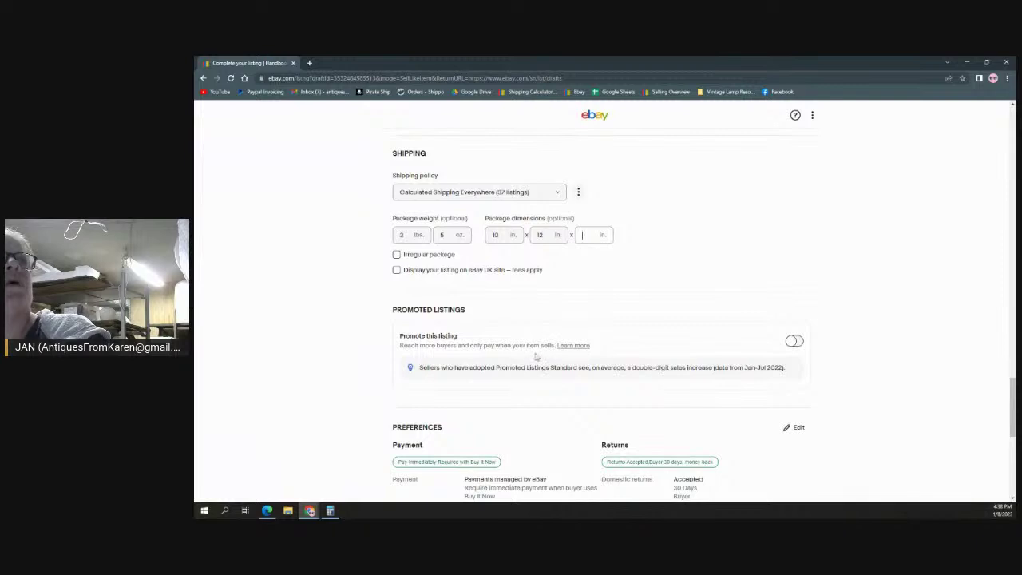
pyautogui.scroll(-3, 592, 290)
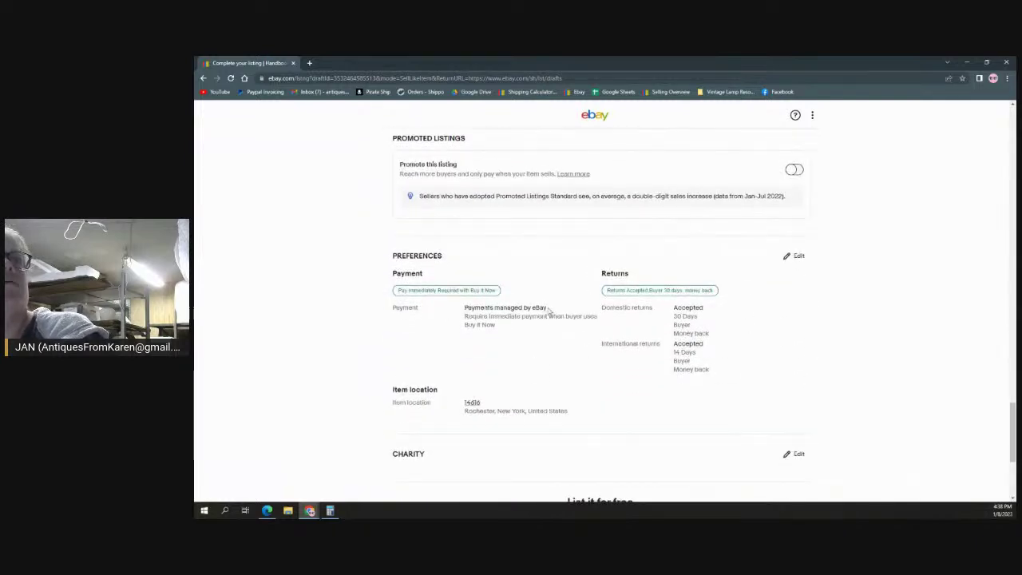
pyautogui.scroll(4, 695, 349)
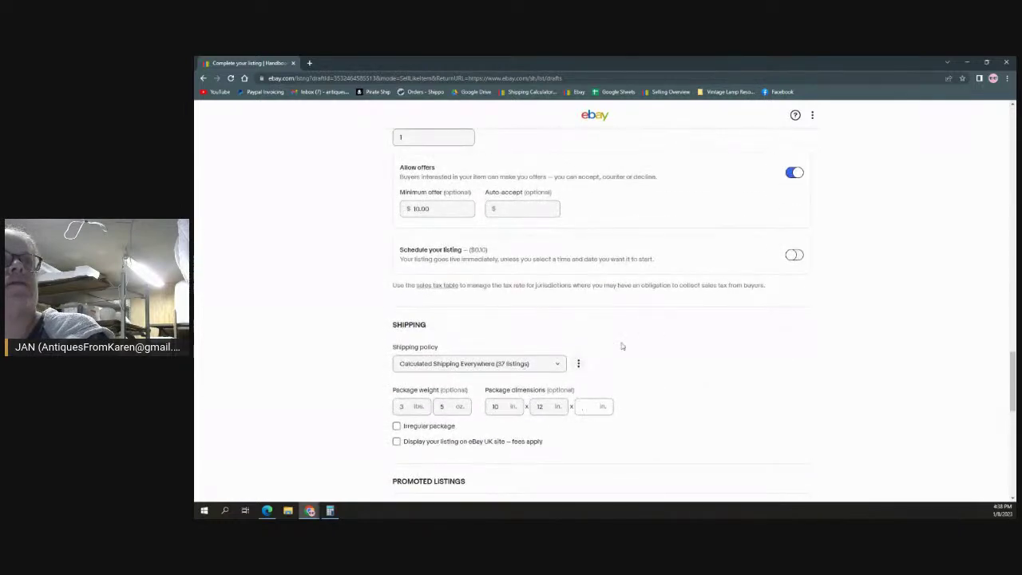
pyautogui.scroll(3, 683, 313)
pyautogui.scroll(10, 684, 313)
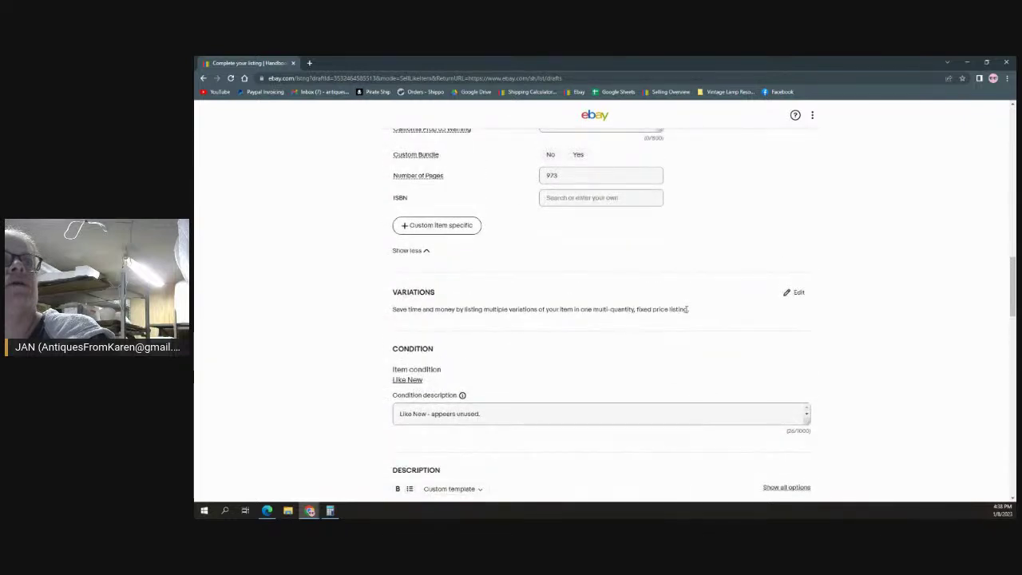
pyautogui.scroll(4, 689, 309)
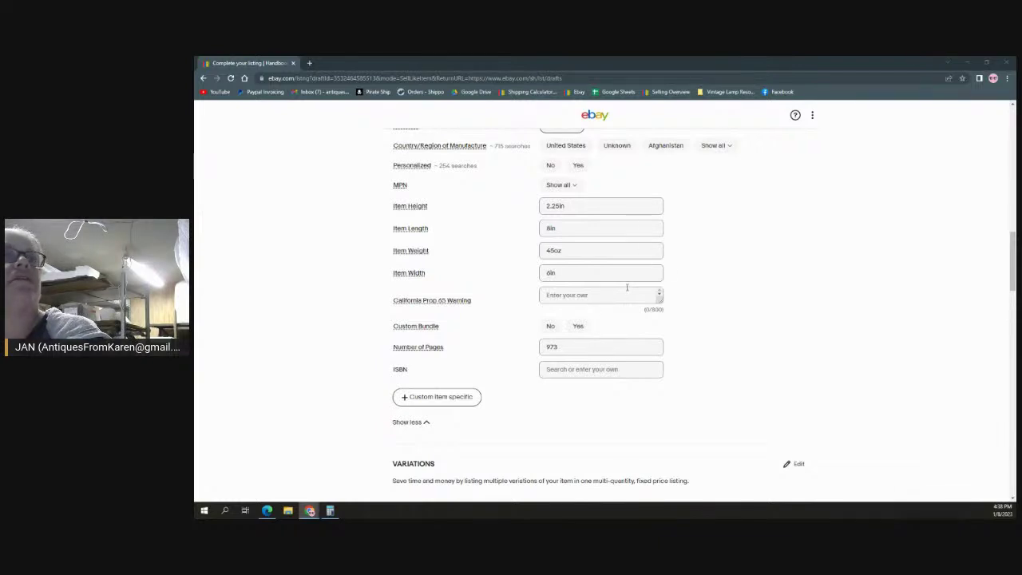
# Step: Change the publication year in the item specifics to 1997
pyautogui.scroll(2, 624, 296)
pyautogui.scroll(2, 624, 297)
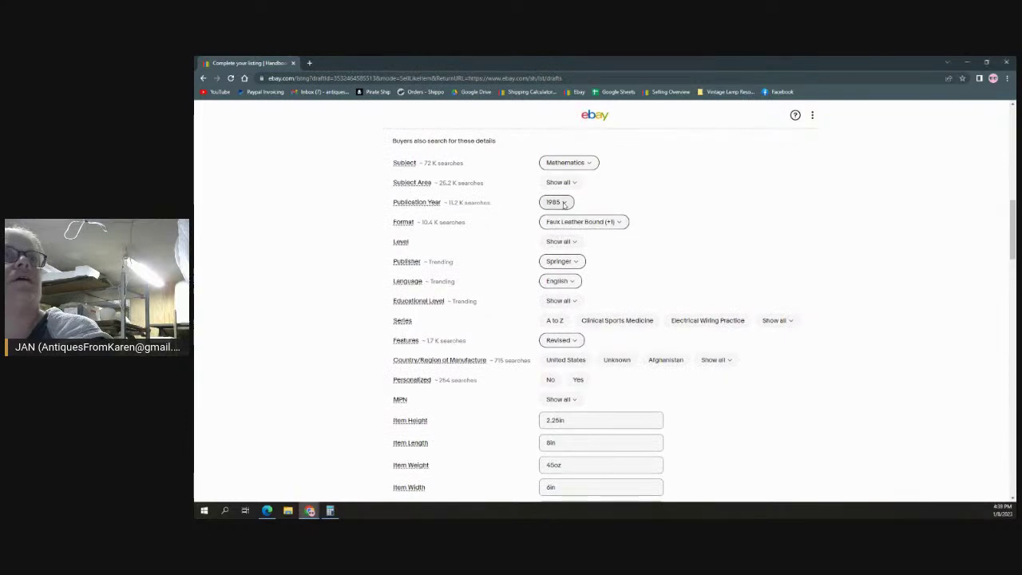
pyautogui.click(557, 204)
pyautogui.write('1997')
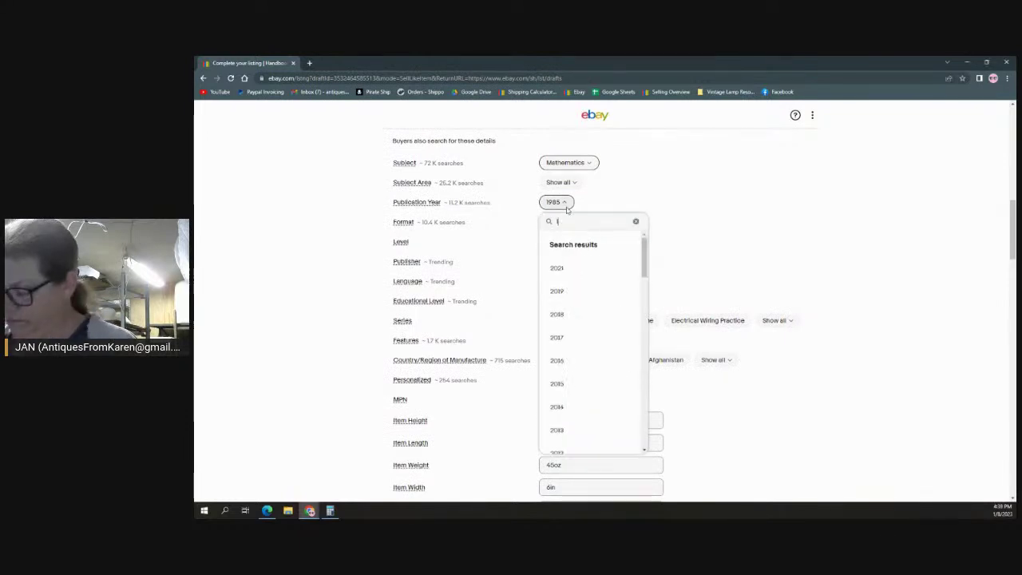
pyautogui.press('Return')
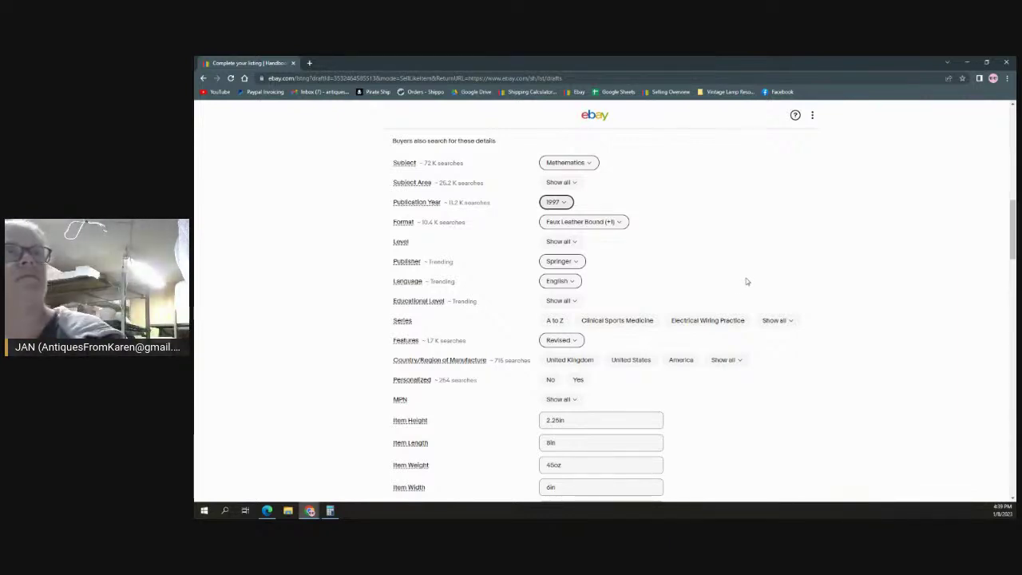
# Step: Replace the publisher in the item specifics with the custom value "van nostrand"
pyautogui.click(575, 262)
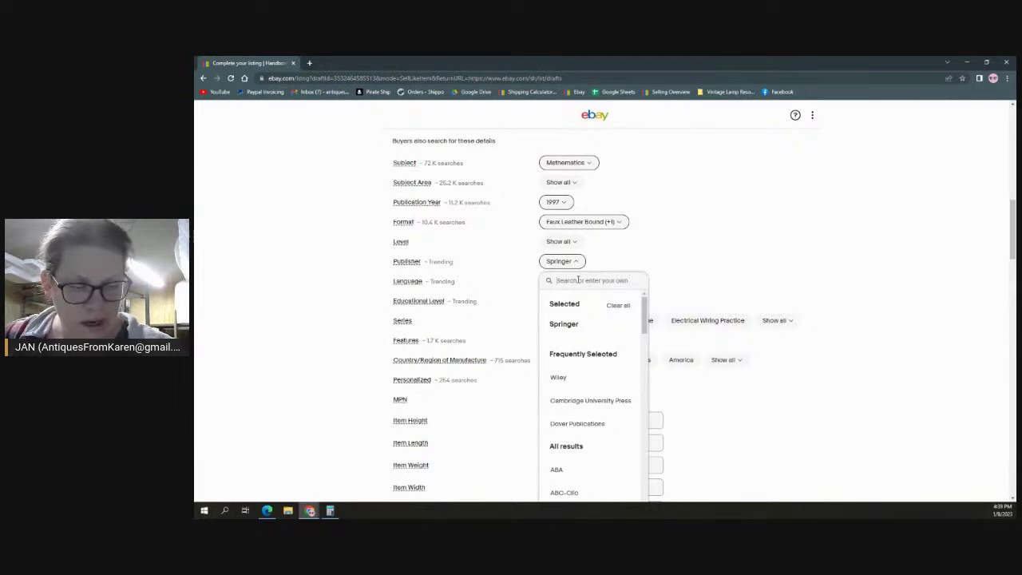
pyautogui.write('w')
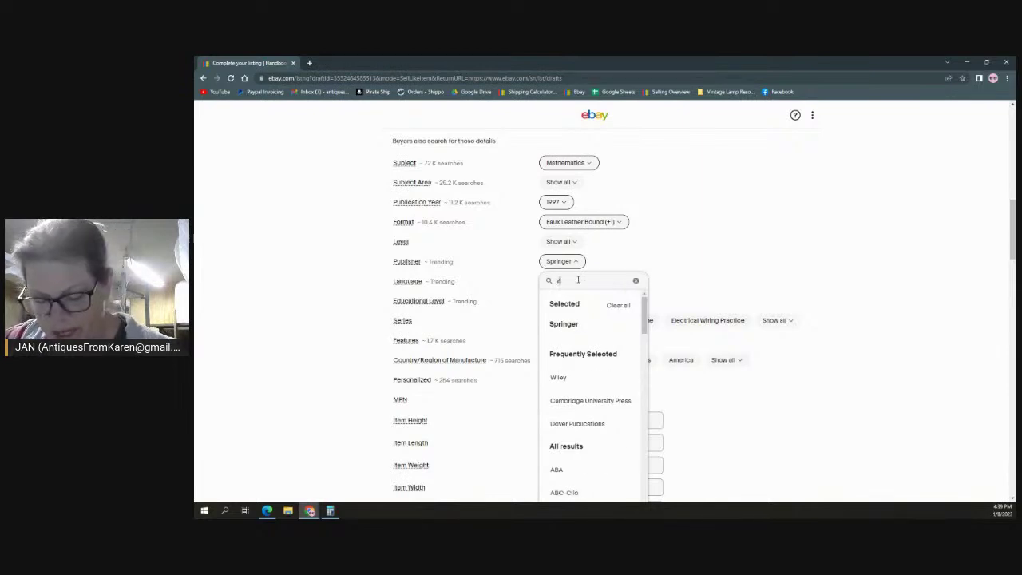
pyautogui.write('an no')
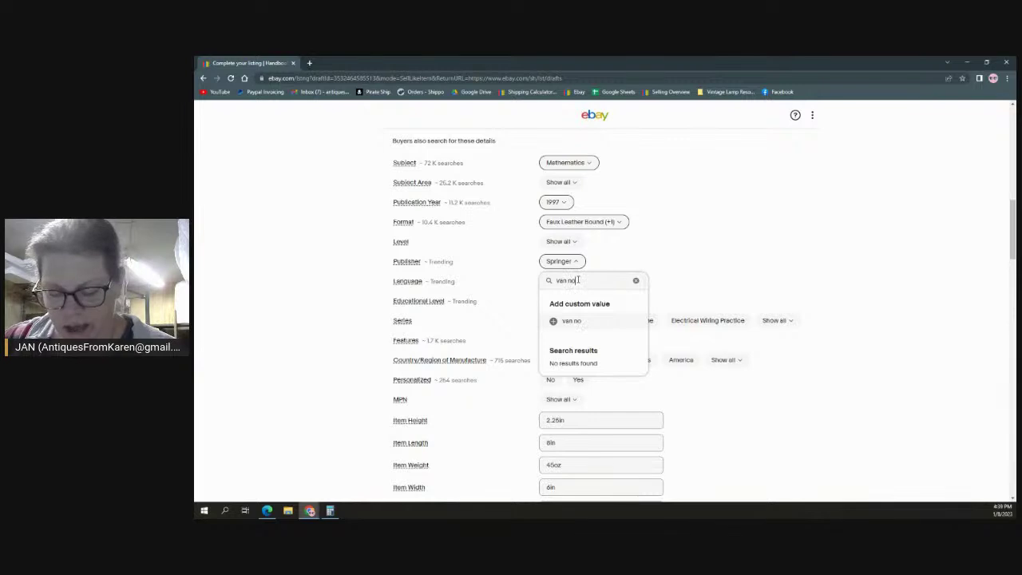
pyautogui.write('strand')
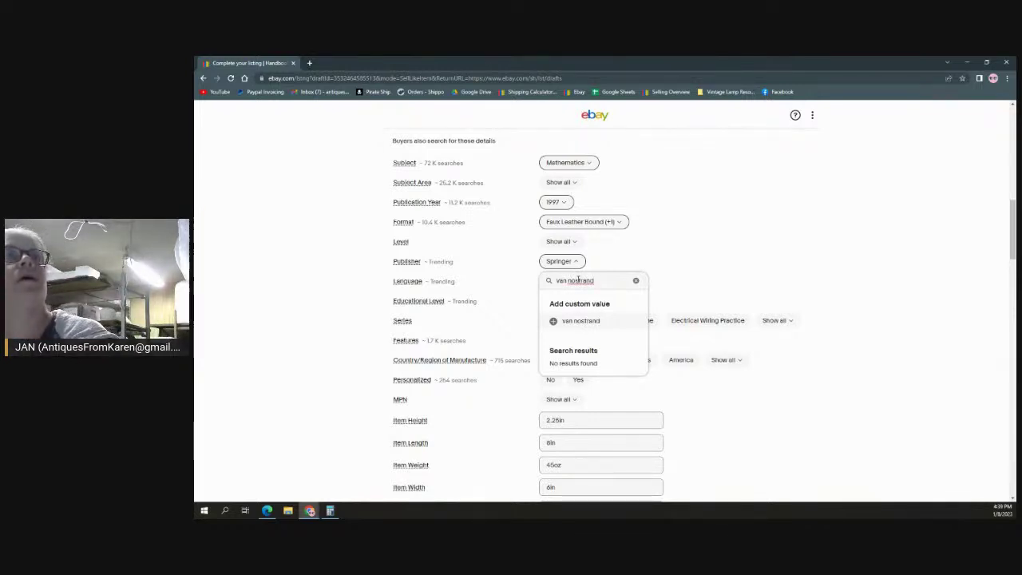
pyautogui.click(576, 323)
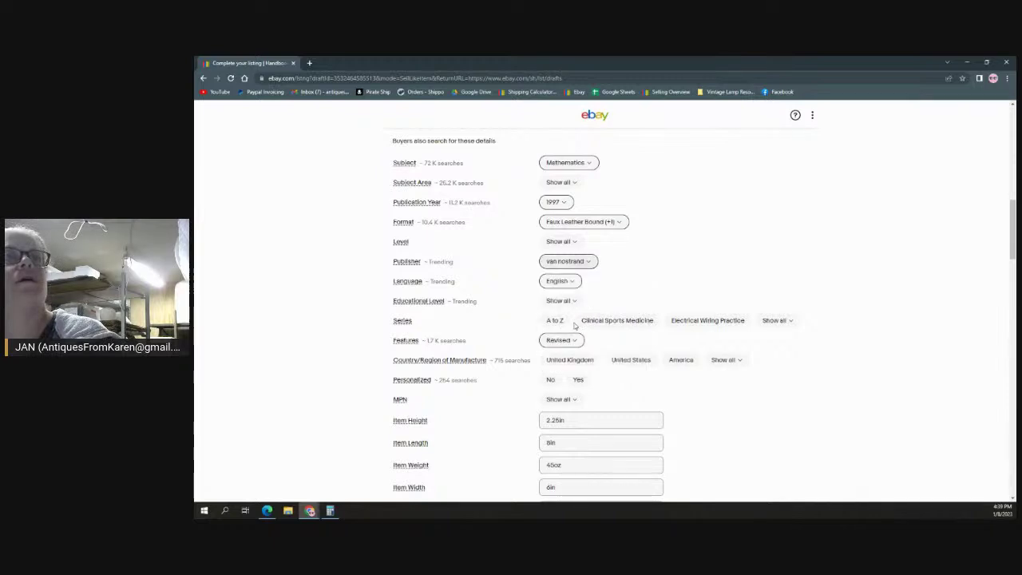
# Step: Check which authors are selected in the required item specifics
pyautogui.scroll(4, 736, 251)
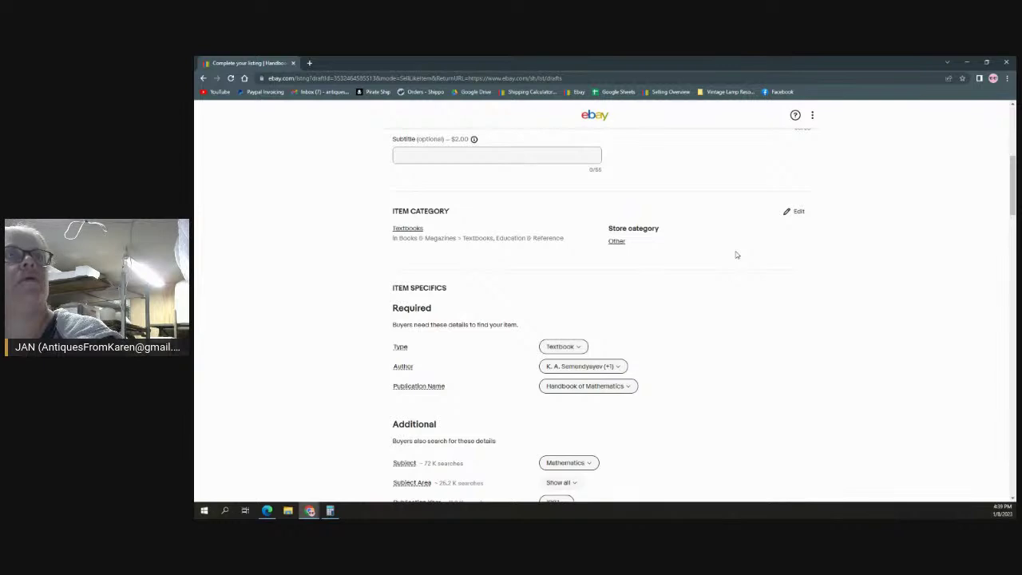
pyautogui.click(619, 367)
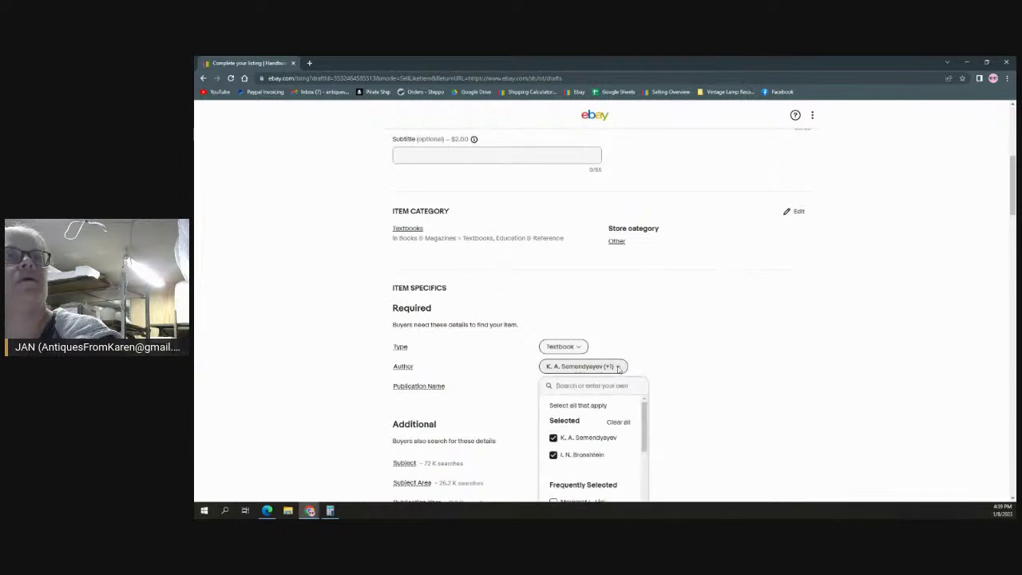
pyautogui.click(619, 366)
# Step: Change the listing's store category to Vintage Books
pyautogui.scroll(1, 697, 307)
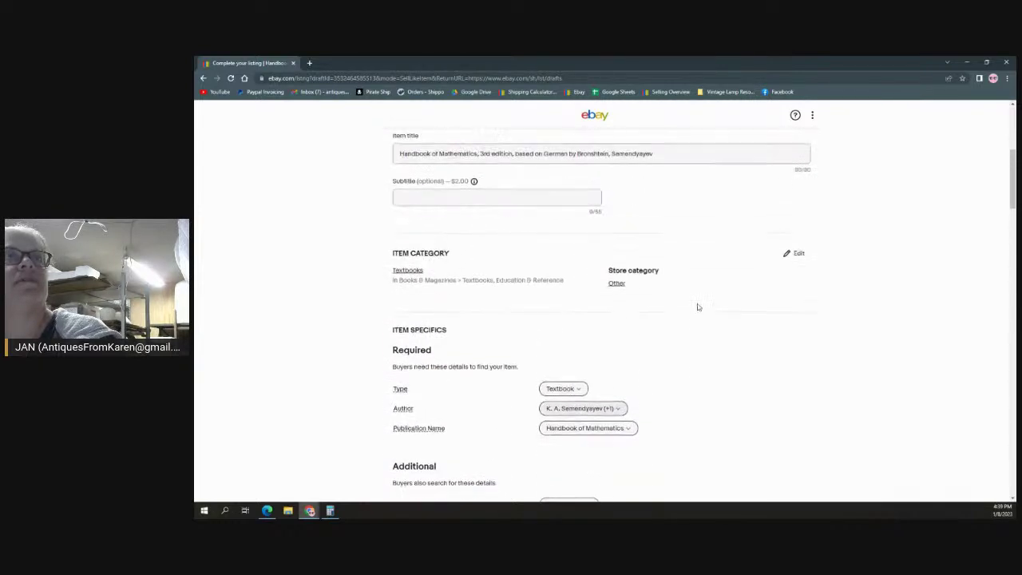
pyautogui.scroll(2, 697, 306)
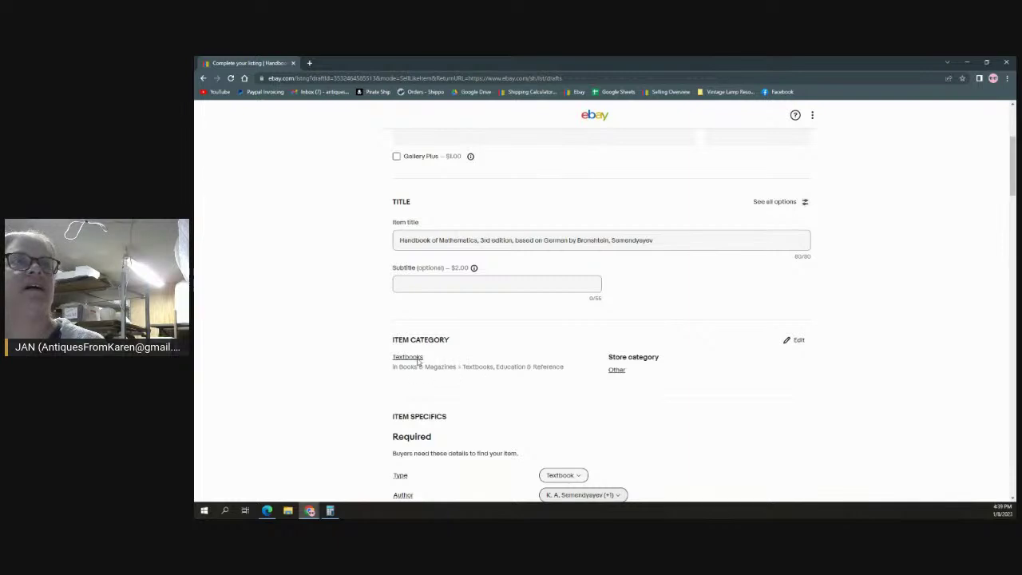
pyautogui.click(617, 371)
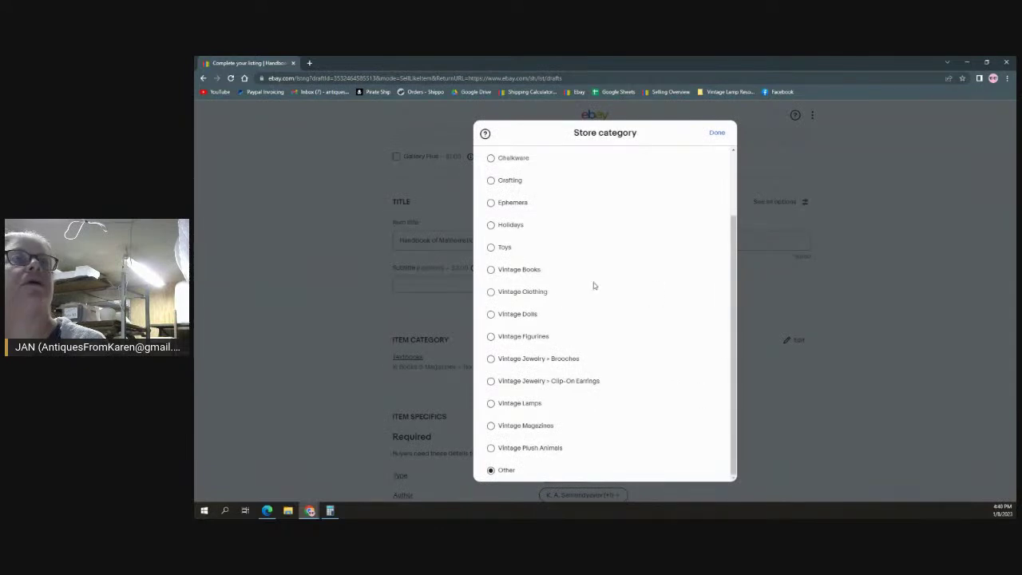
pyautogui.click(491, 269)
pyautogui.scroll(2, 730, 304)
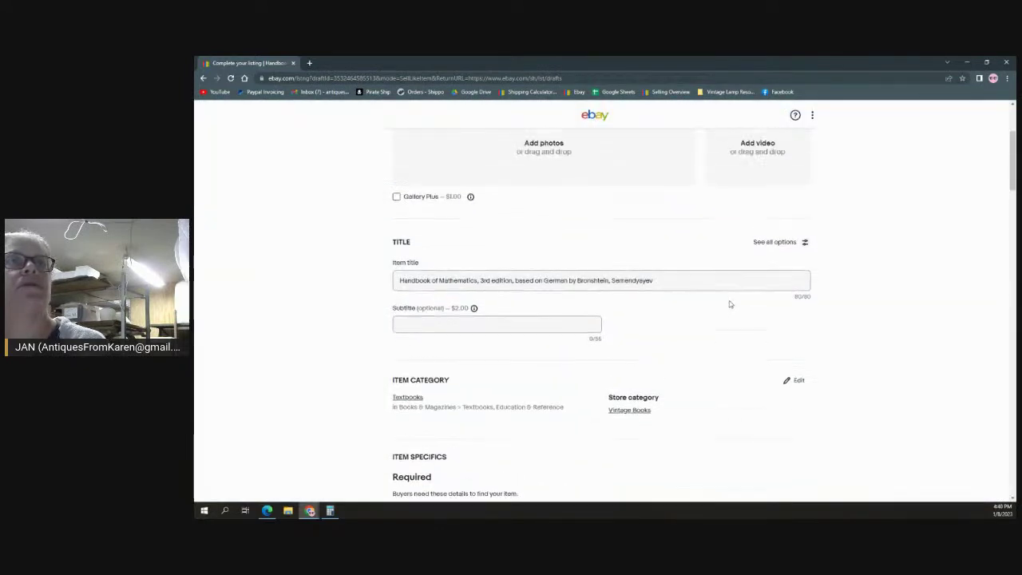
# Step: Look through the whole listing once more and save it as a draft
pyautogui.scroll(1, 730, 304)
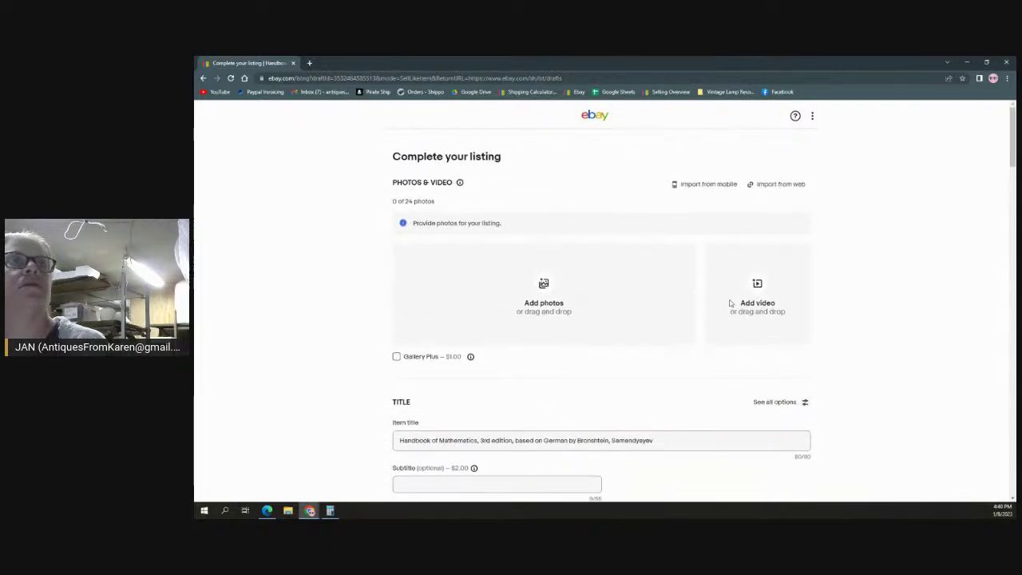
pyautogui.scroll(-10, 730, 305)
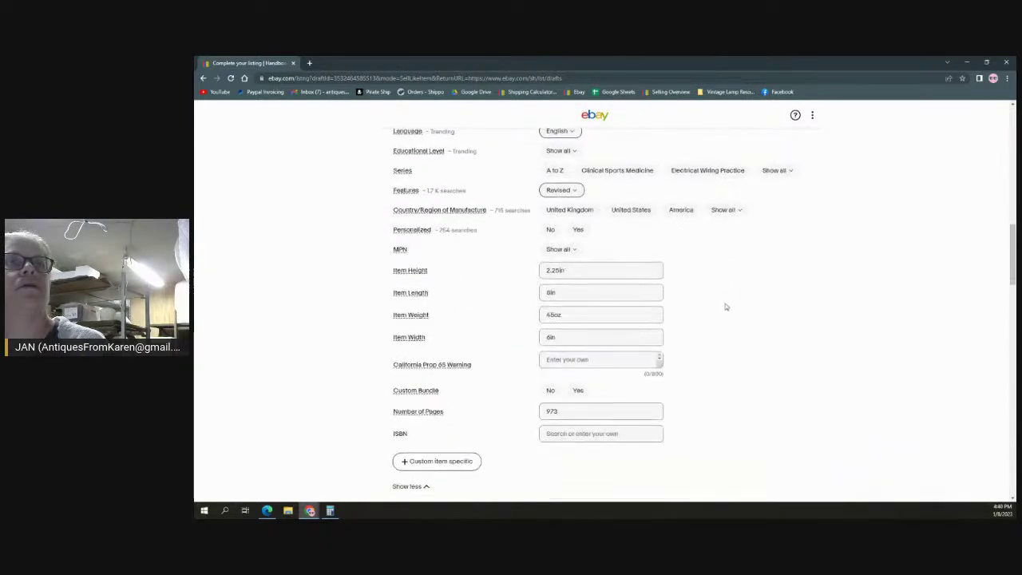
pyautogui.scroll(-15, 726, 306)
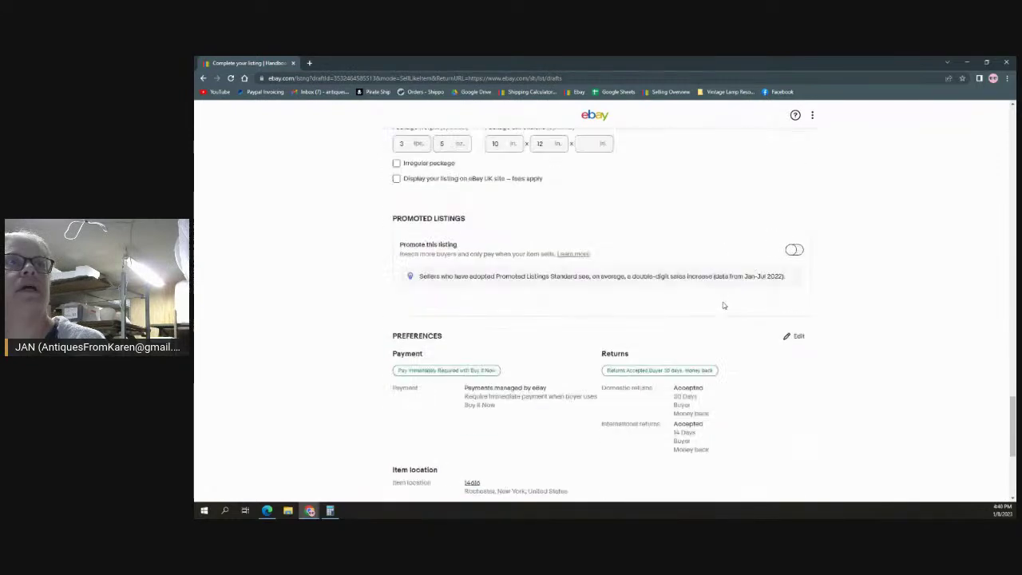
pyautogui.scroll(-5, 724, 305)
pyautogui.click(620, 371)
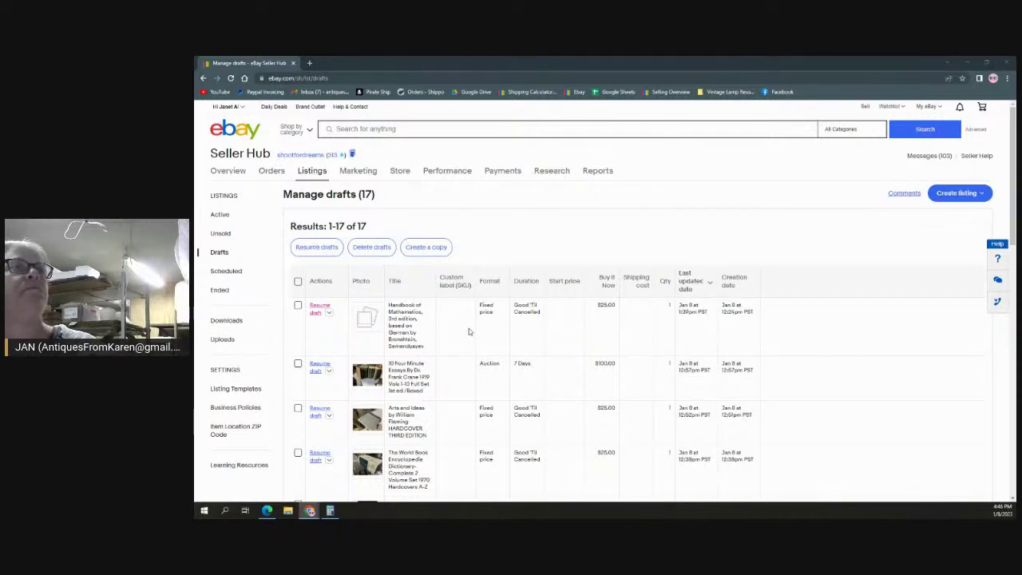
# Step: Reopen the Handbook of Mathematics draft and crop the main photo closer to the book by trimming its top and bottom
pyautogui.click(319, 309)
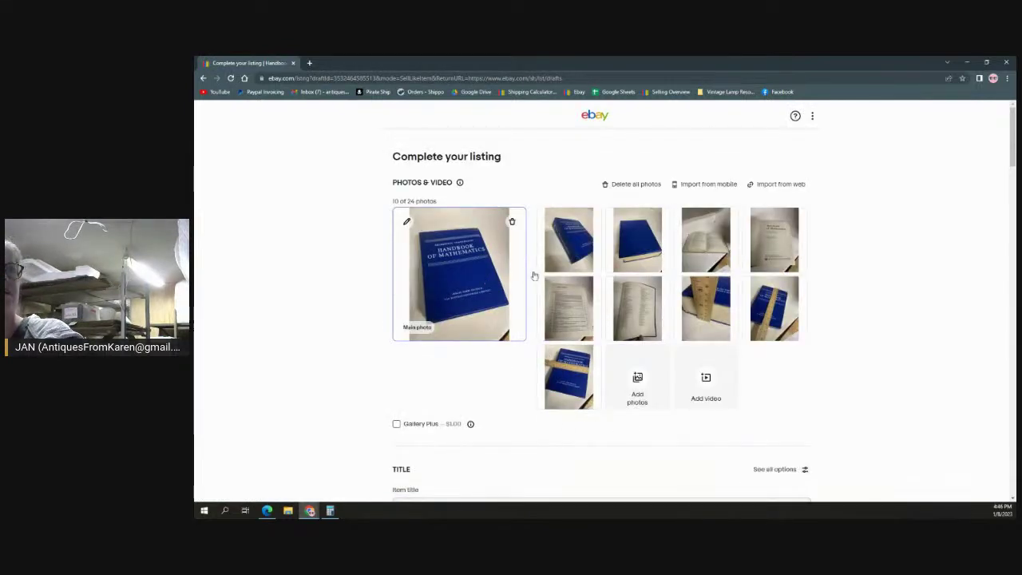
pyautogui.click(484, 277)
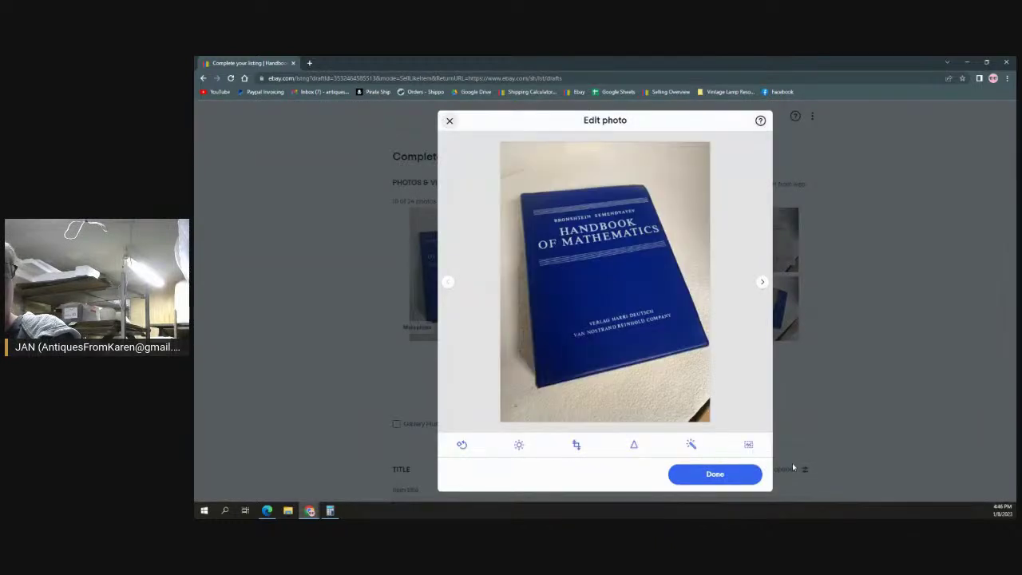
pyautogui.click(576, 444)
pyautogui.moveTo(710, 421); pyautogui.dragTo(710, 393)
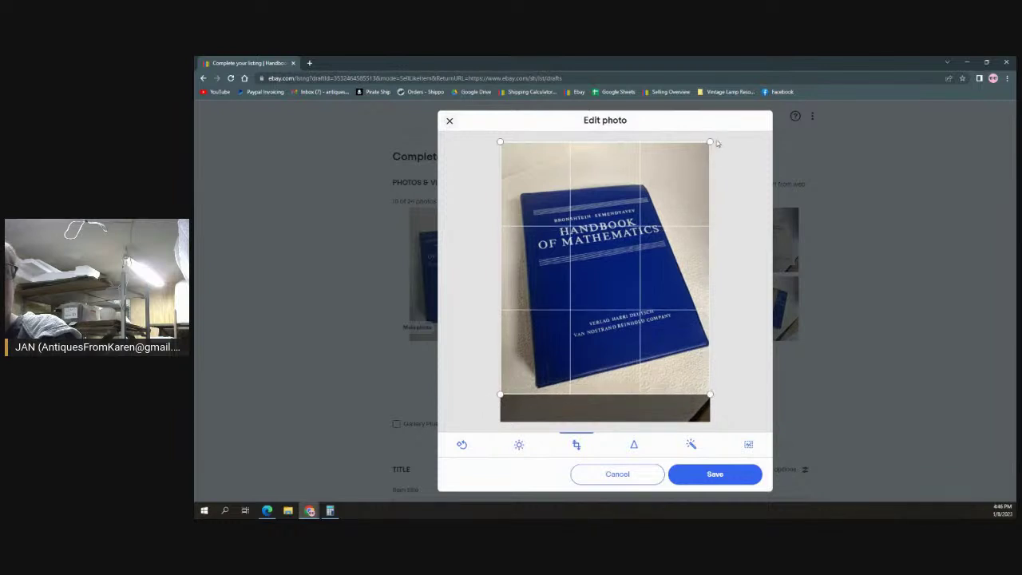
pyautogui.moveTo(710, 142); pyautogui.dragTo(710, 175)
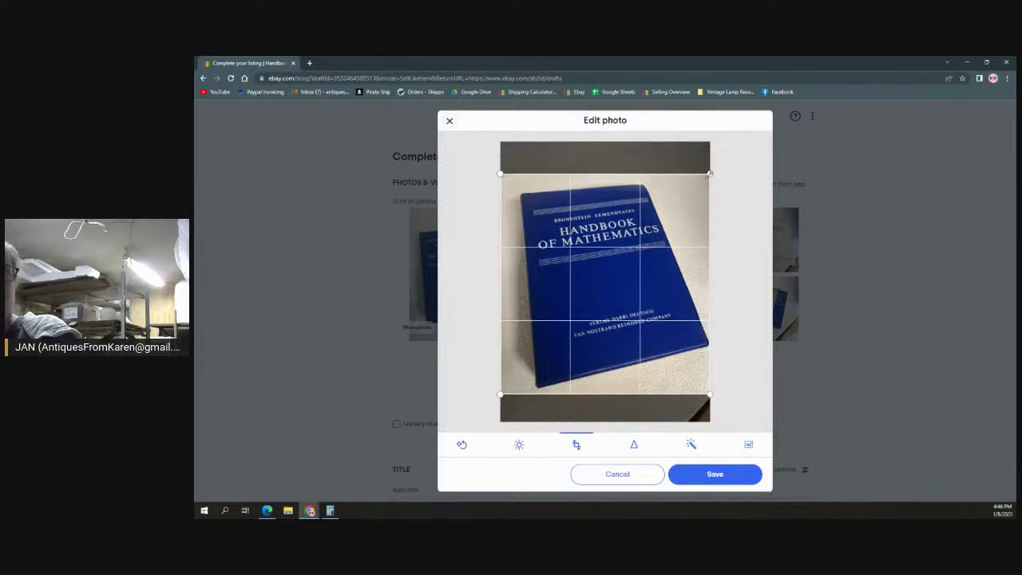
pyautogui.click(712, 477)
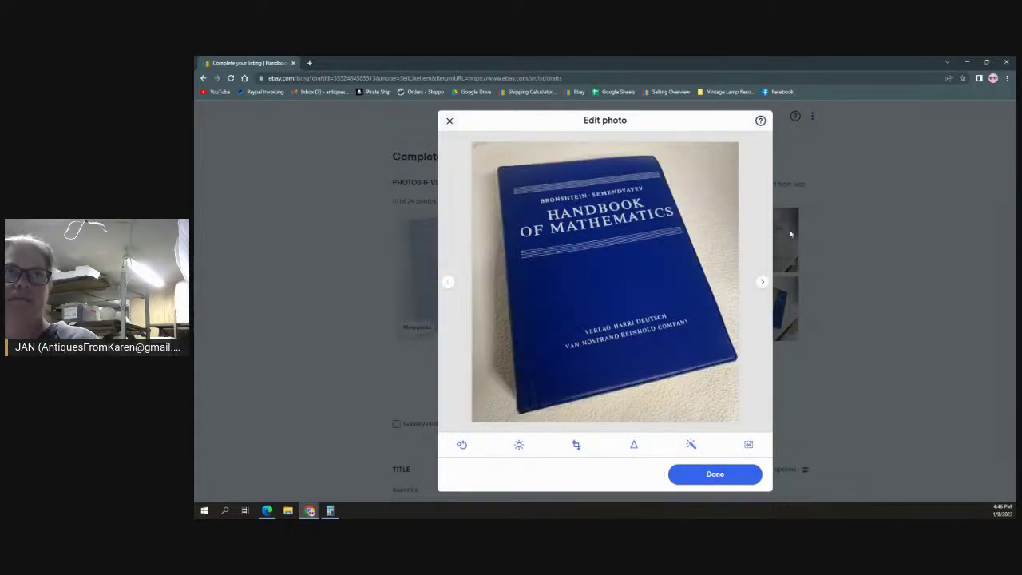
pyautogui.click(714, 480)
# Step: Crop the second photo, showing the book's spine and front cover, by trimming a little off its left and bottom edges
pyautogui.moveTo(569, 247)
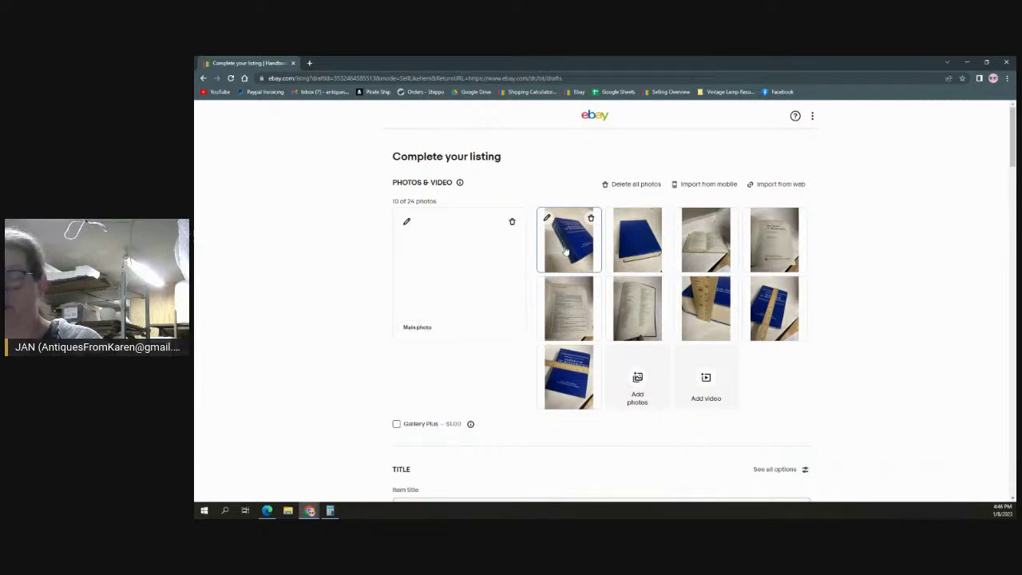
pyautogui.click(566, 250)
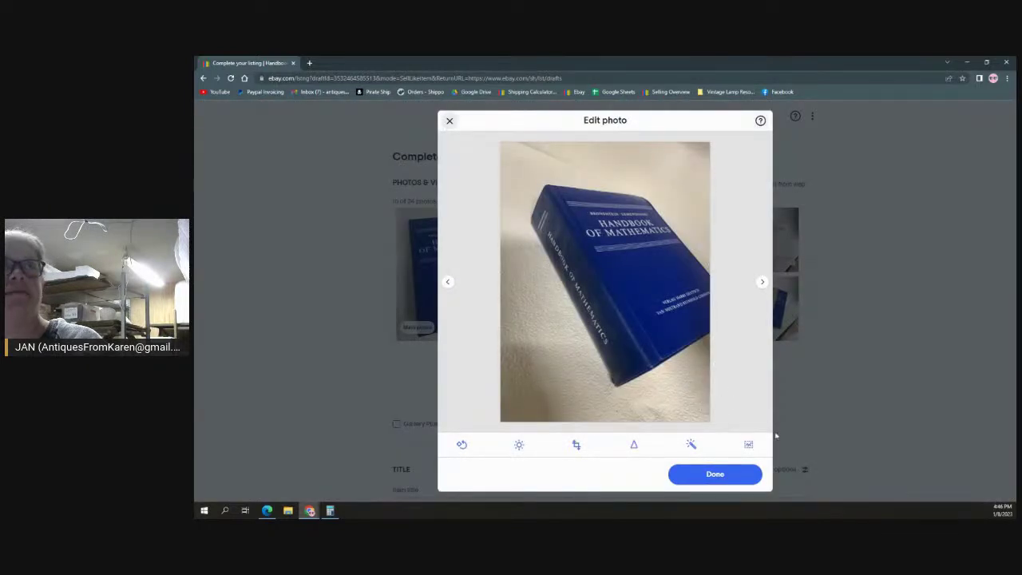
pyautogui.click(576, 446)
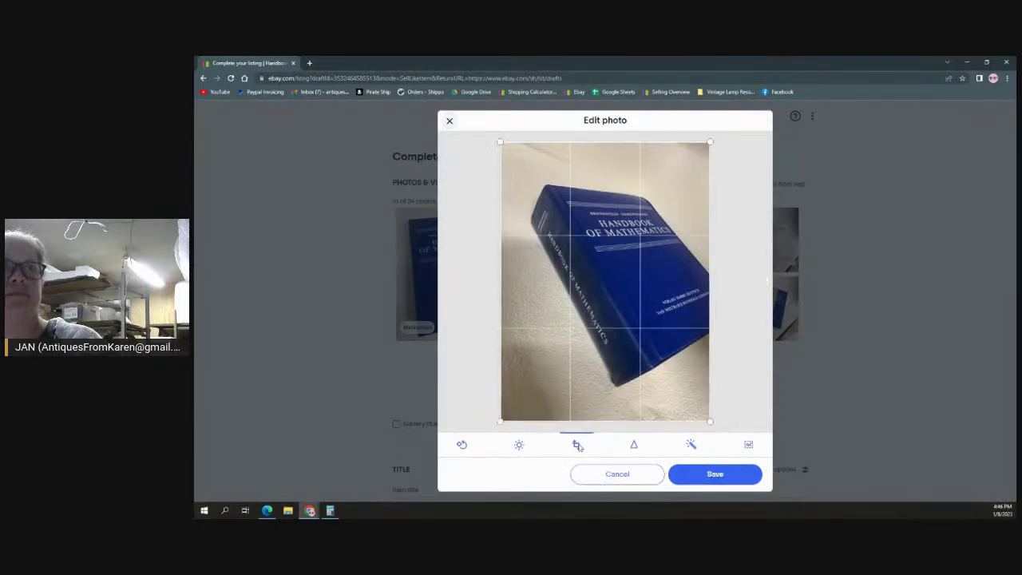
pyautogui.moveTo(501, 421); pyautogui.dragTo(518, 399)
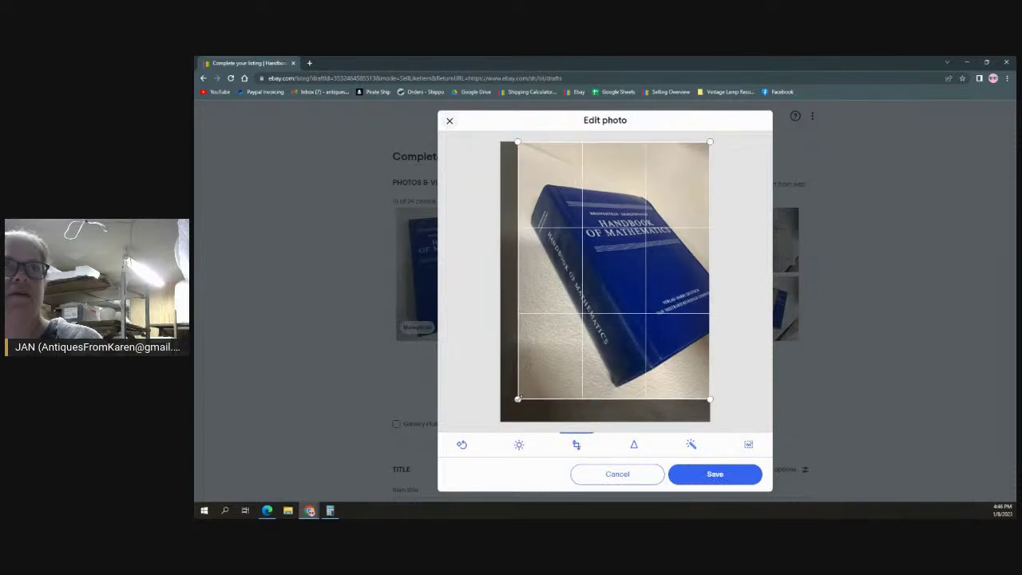
pyautogui.click(731, 477)
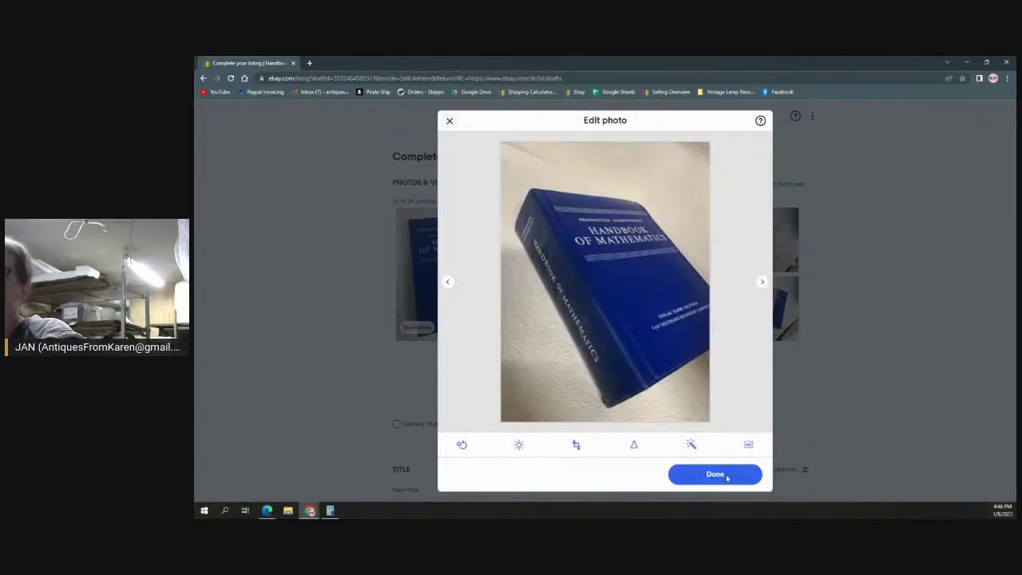
pyautogui.click(727, 478)
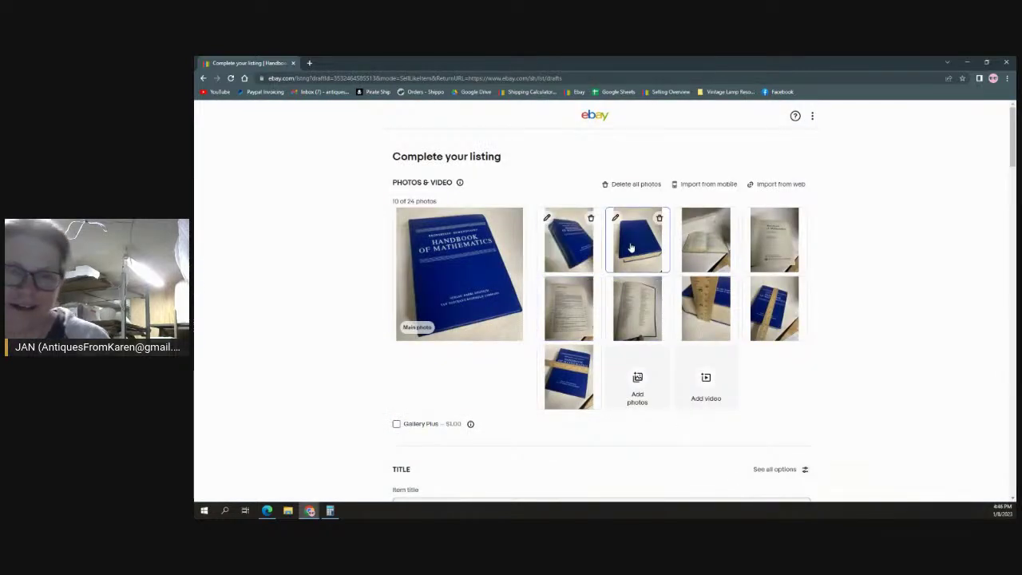
# Step: Check the photo of the plain blue cover and crop the open-book photo to the book by trimming its top and bottom
pyautogui.click(631, 250)
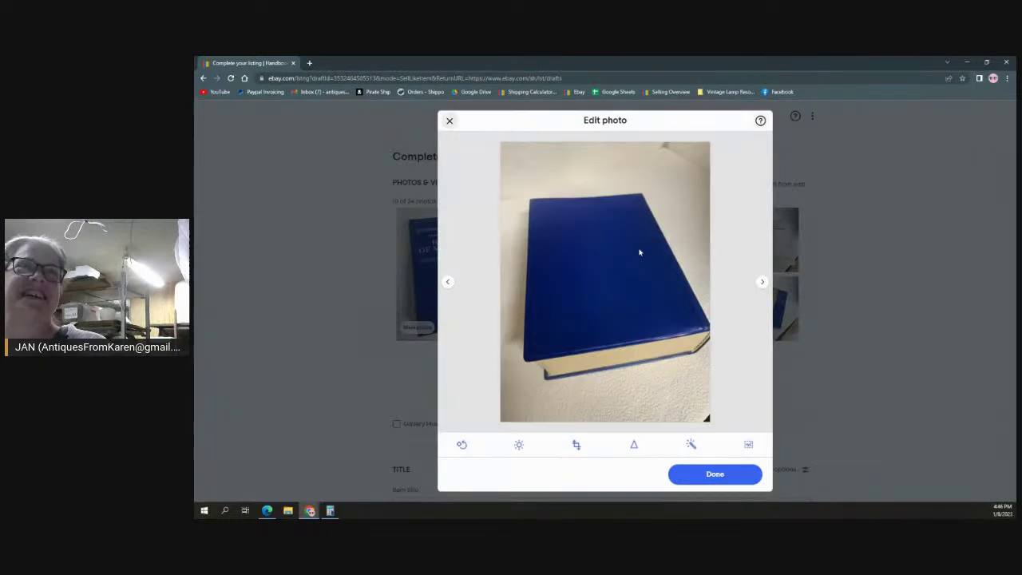
pyautogui.click(729, 480)
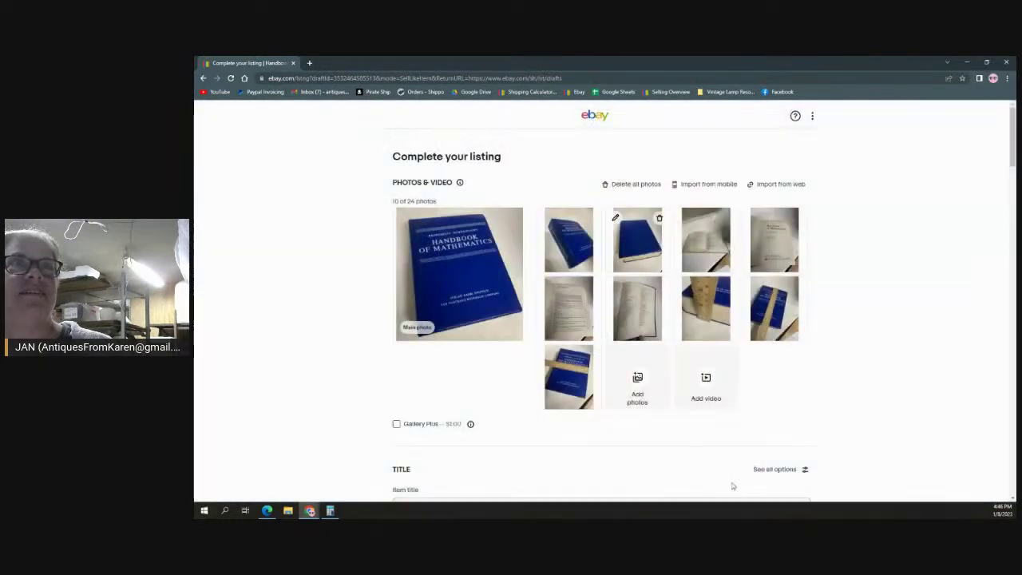
pyautogui.click(719, 291)
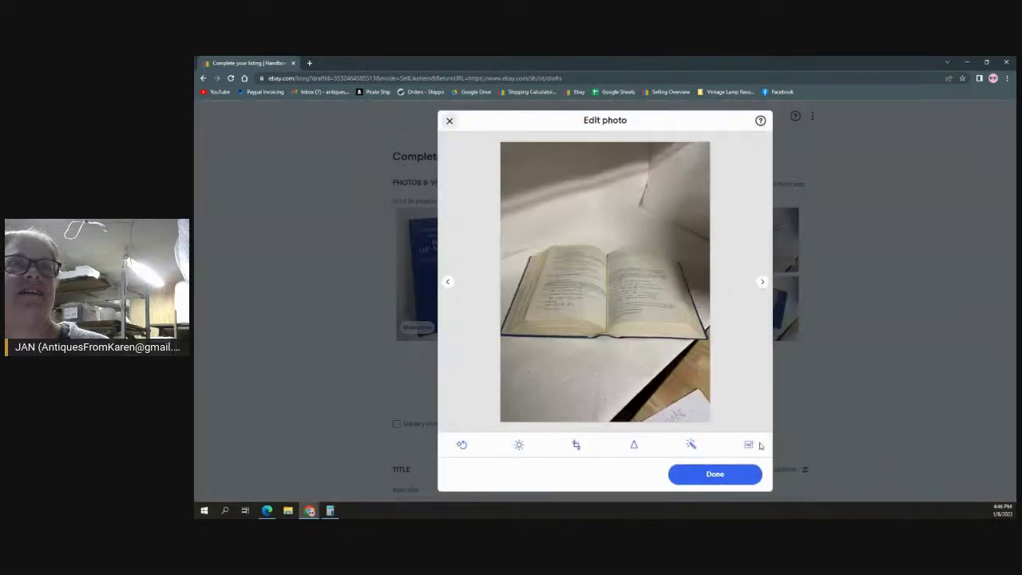
pyautogui.click(576, 446)
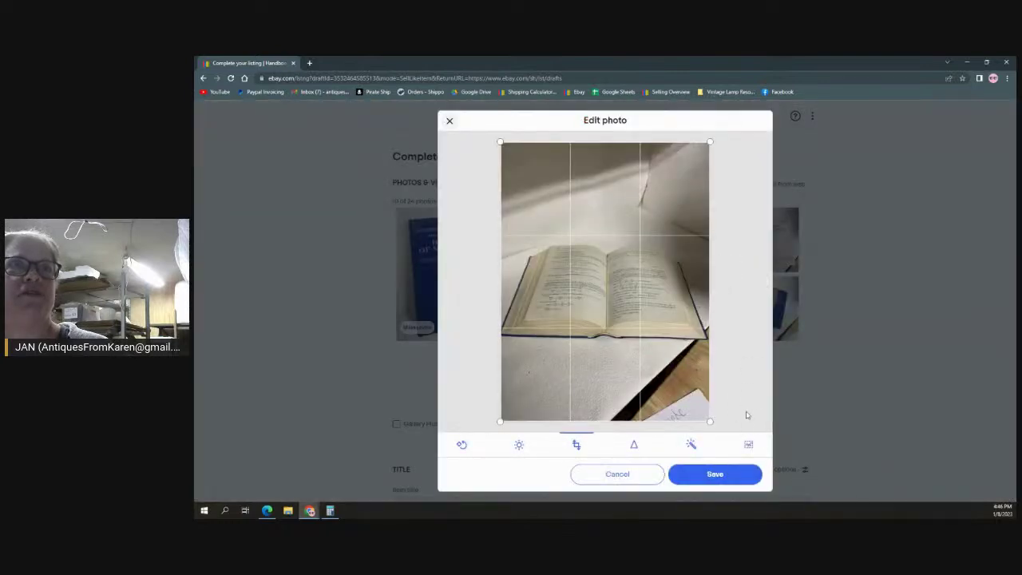
pyautogui.moveTo(710, 422); pyautogui.dragTo(722, 357)
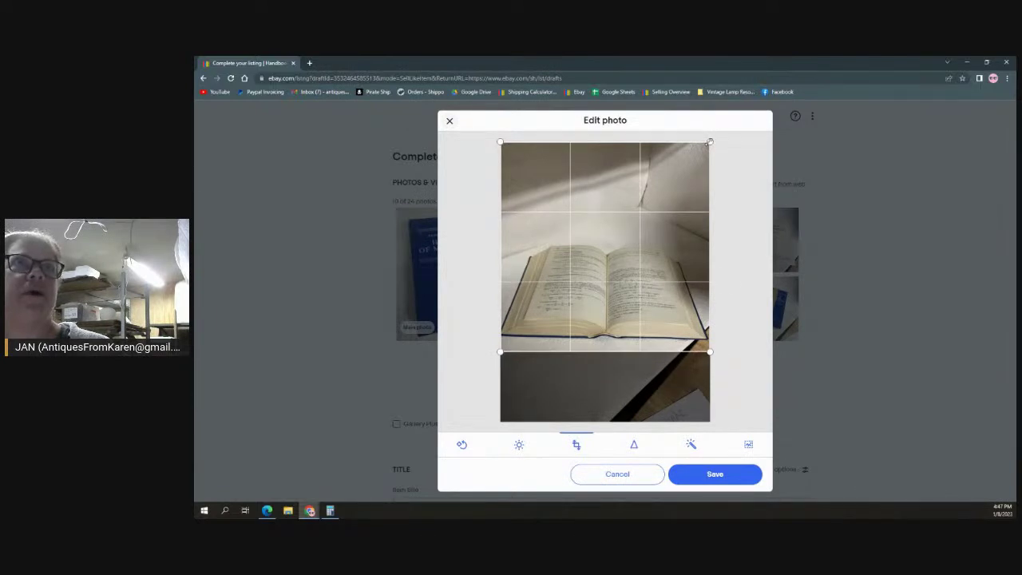
pyautogui.moveTo(710, 142); pyautogui.dragTo(709, 228)
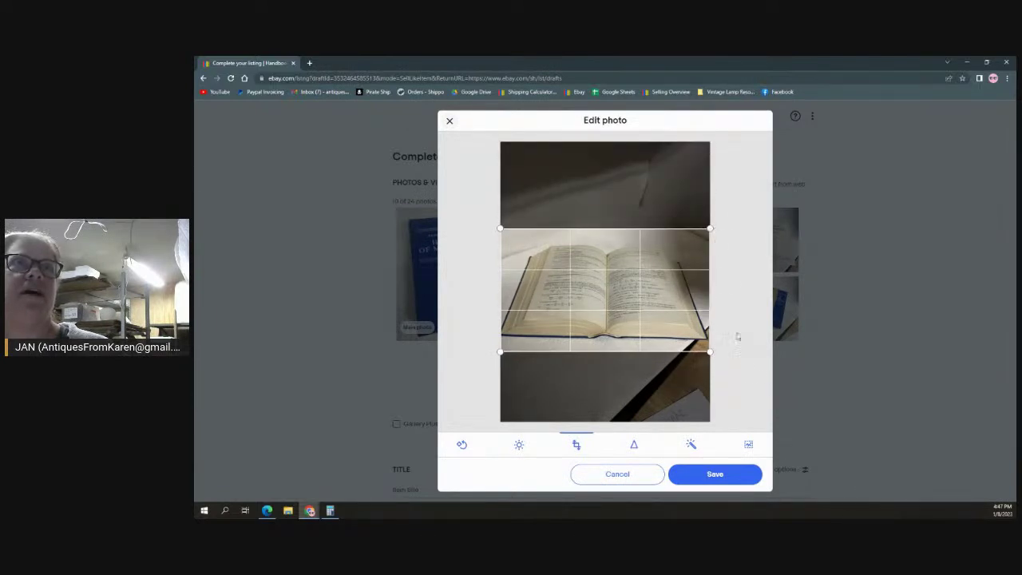
pyautogui.click(723, 476)
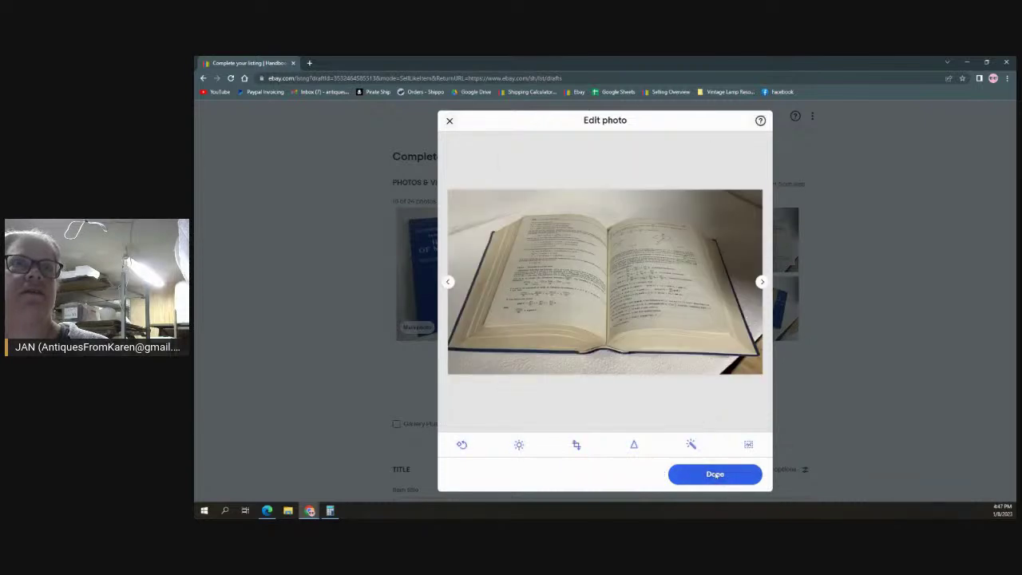
pyautogui.click(715, 476)
# Step: Crop the title page photo by trimming a strip off its top and a thin strip off its bottom
pyautogui.click(770, 245)
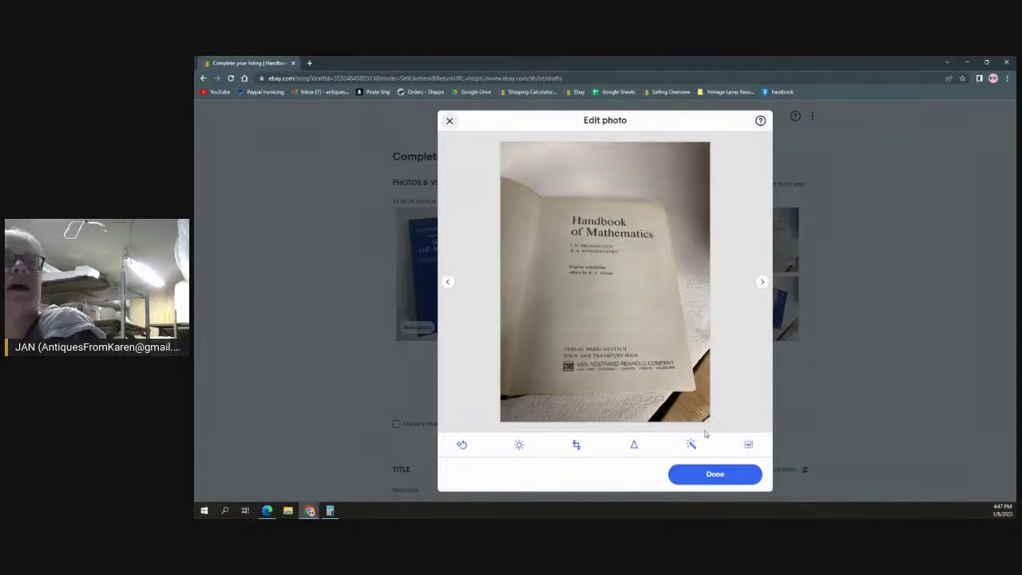
pyautogui.click(576, 445)
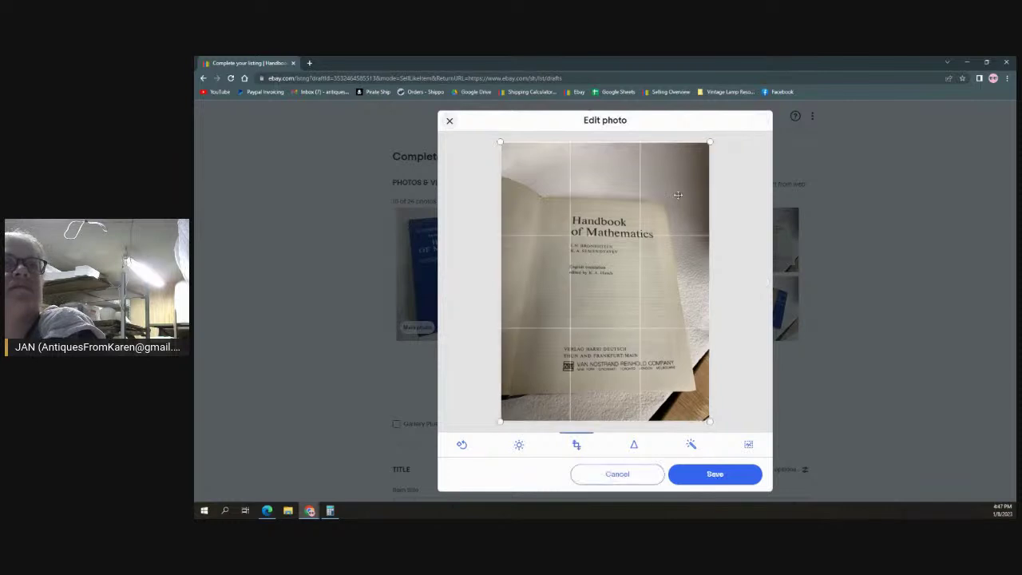
pyautogui.moveTo(710, 142); pyautogui.dragTo(717, 174)
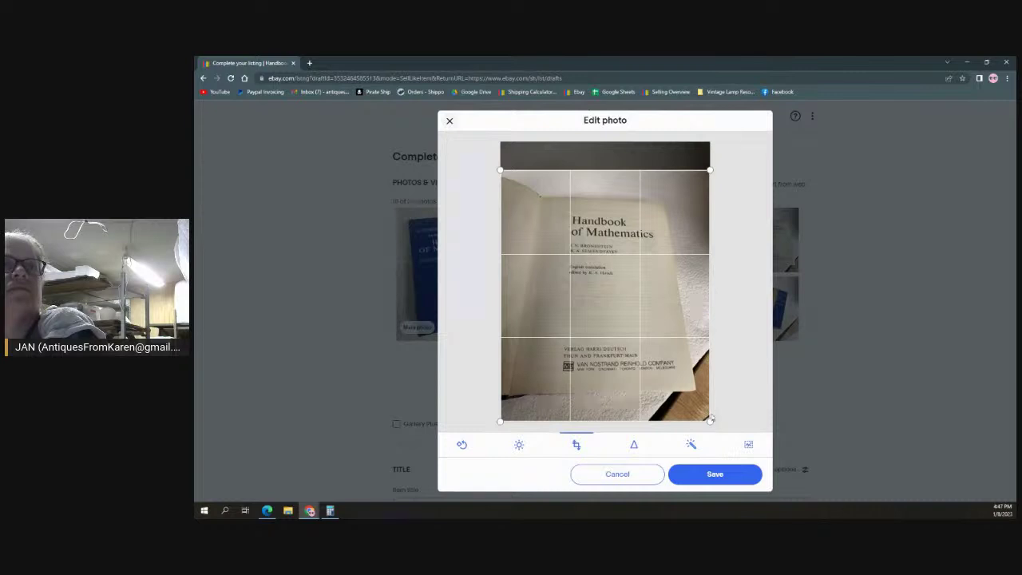
pyautogui.moveTo(710, 422); pyautogui.dragTo(710, 410)
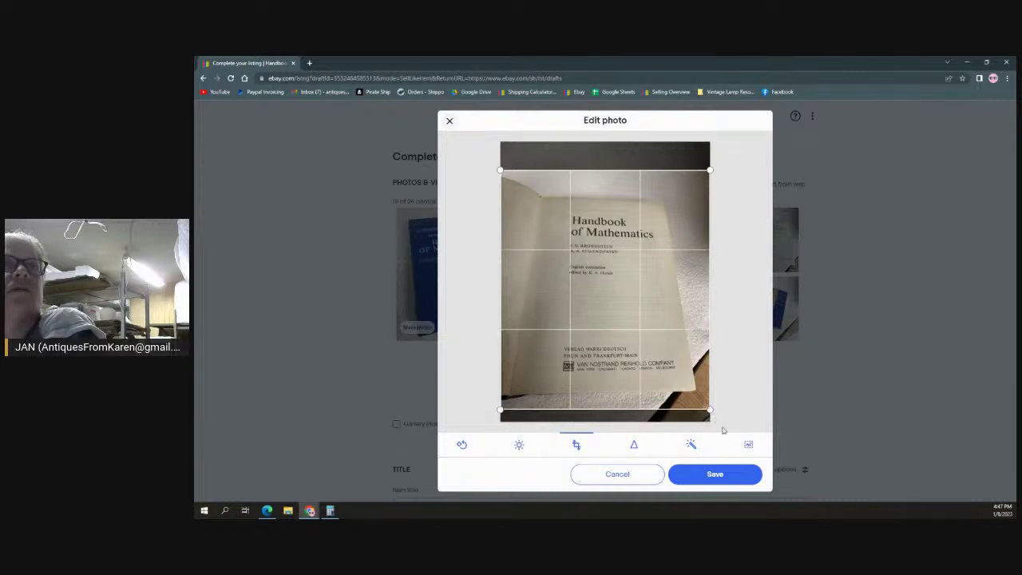
pyautogui.click(735, 477)
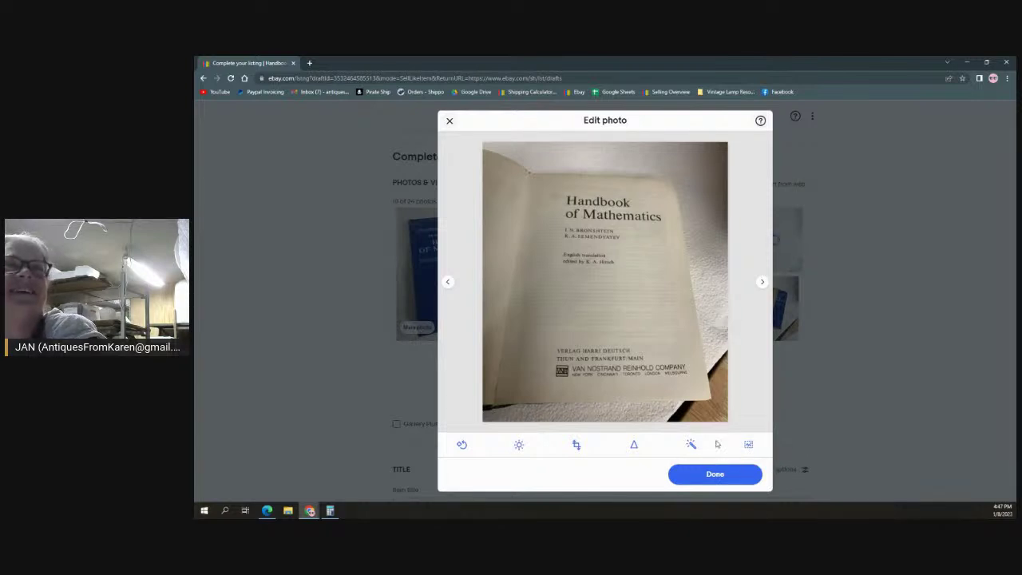
pyautogui.click(716, 475)
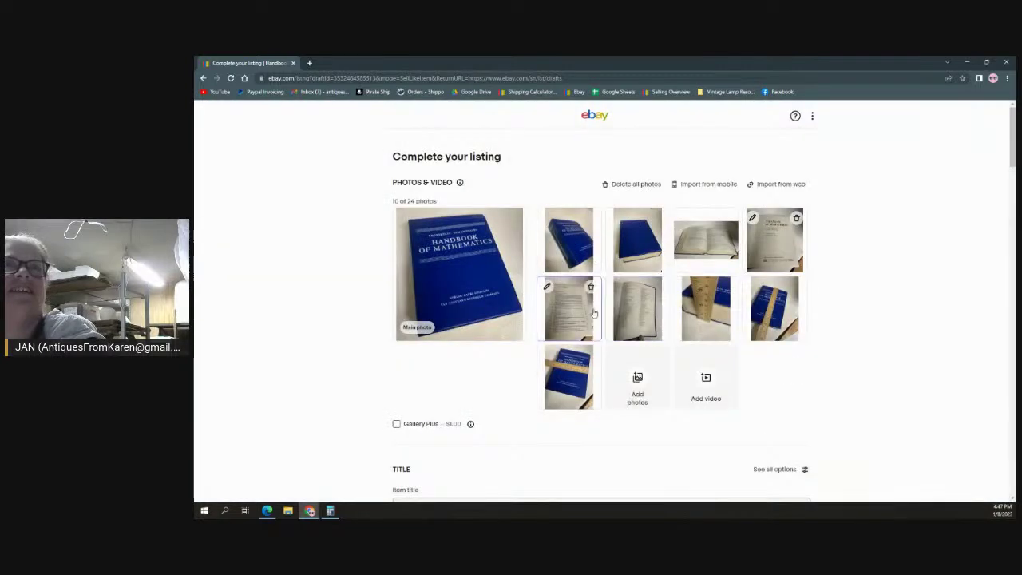
# Step: Check the table of contents photo and crop the fingers off the bottom of the index page photo
pyautogui.click(574, 309)
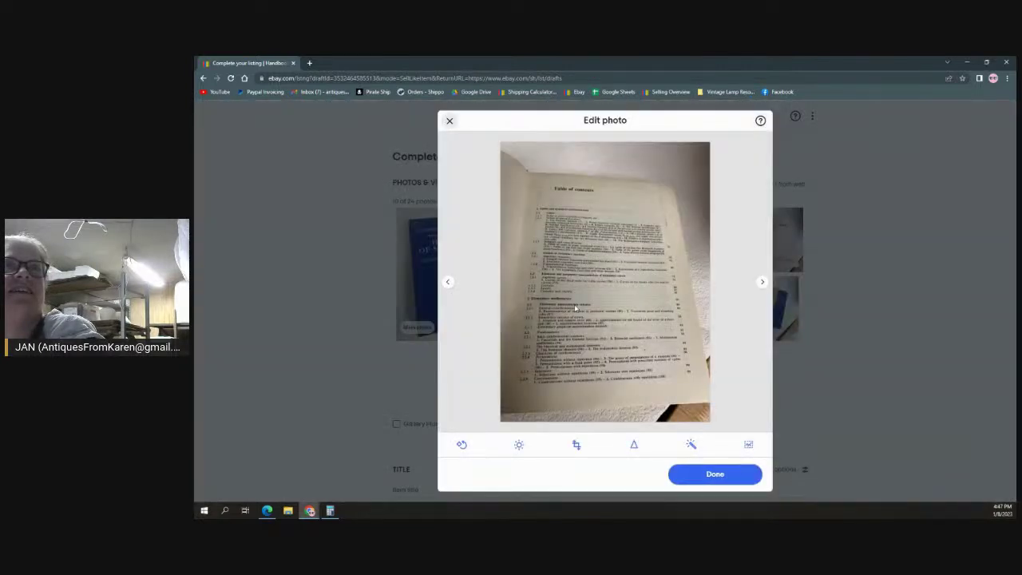
pyautogui.click(713, 475)
pyautogui.click(637, 321)
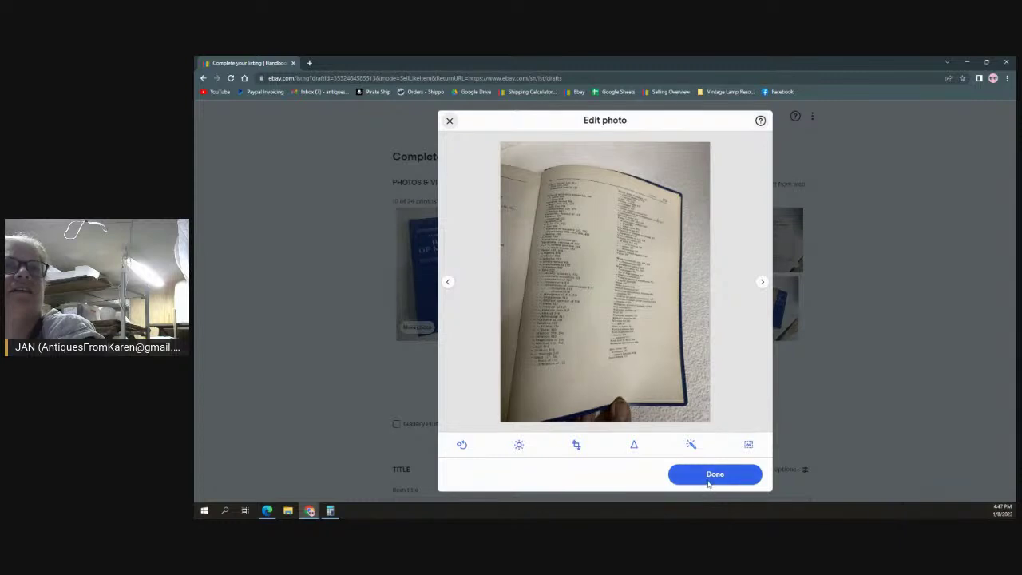
pyautogui.click(578, 446)
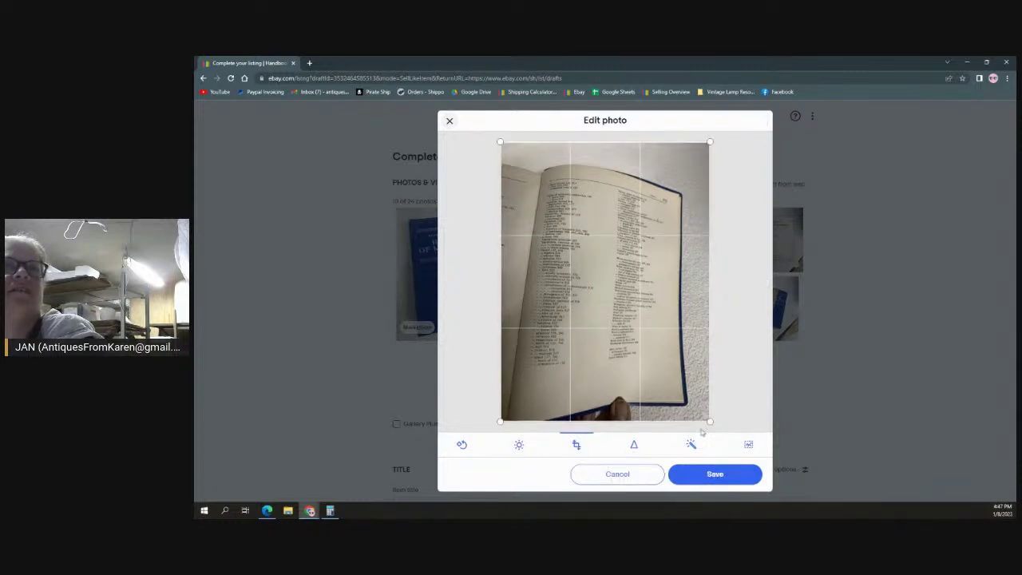
pyautogui.moveTo(710, 421); pyautogui.dragTo(713, 397)
pyautogui.click(714, 474)
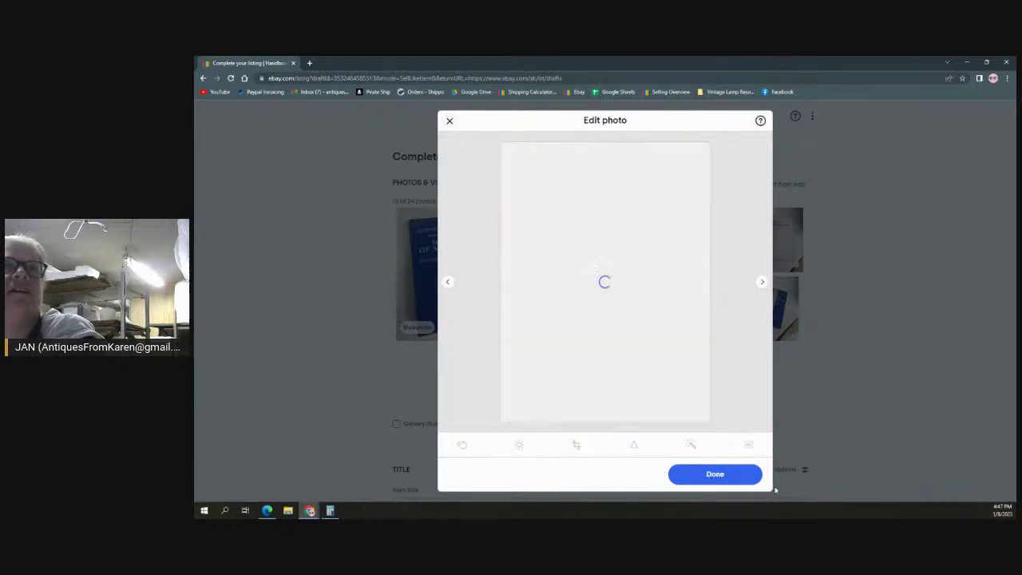
pyautogui.click(728, 476)
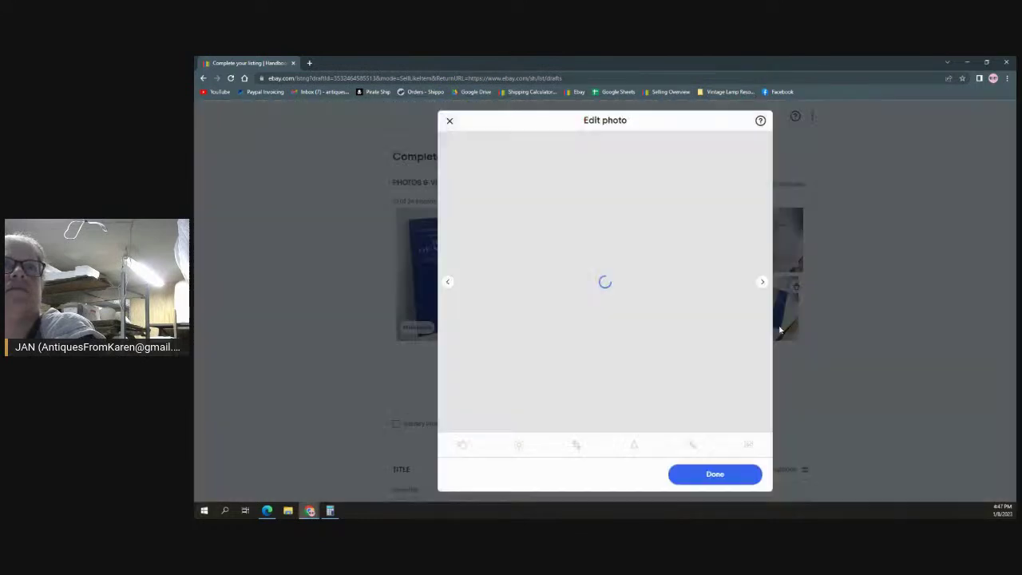
# Step: Check the photo with the ruler along the book's length and trim the bottom of the photo with the ruler across its width
pyautogui.click(780, 329)
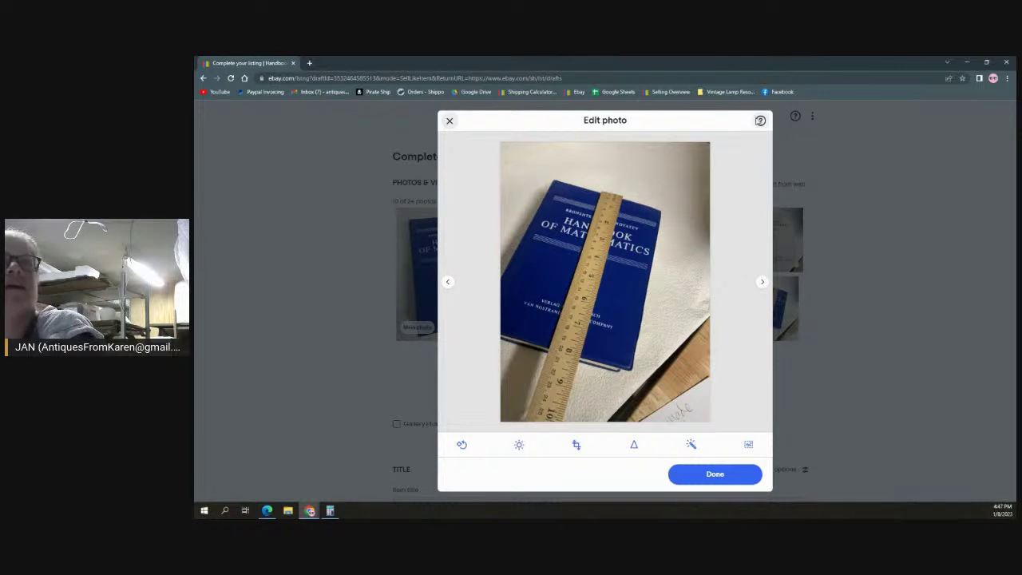
pyautogui.click(450, 121)
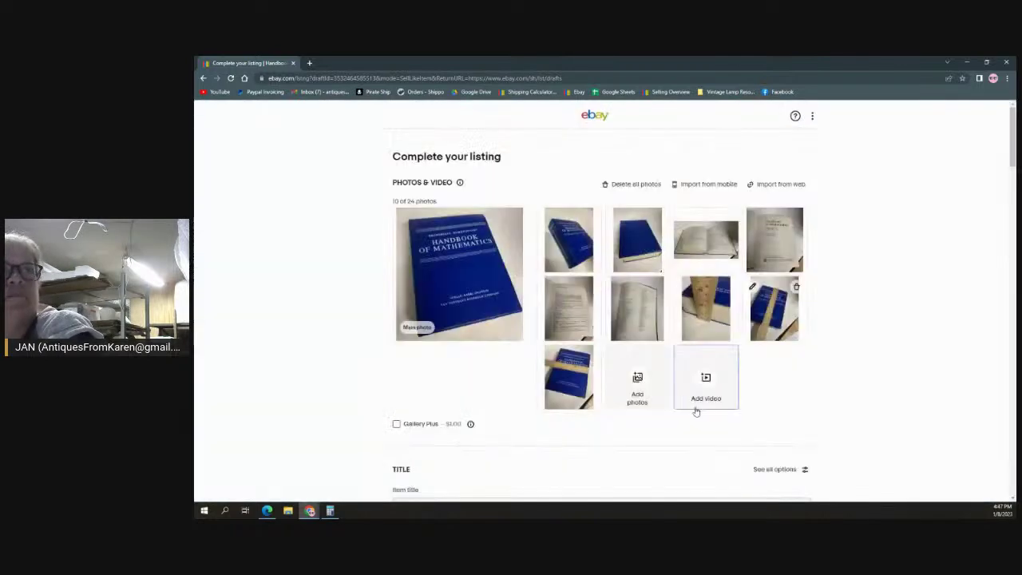
pyautogui.click(561, 388)
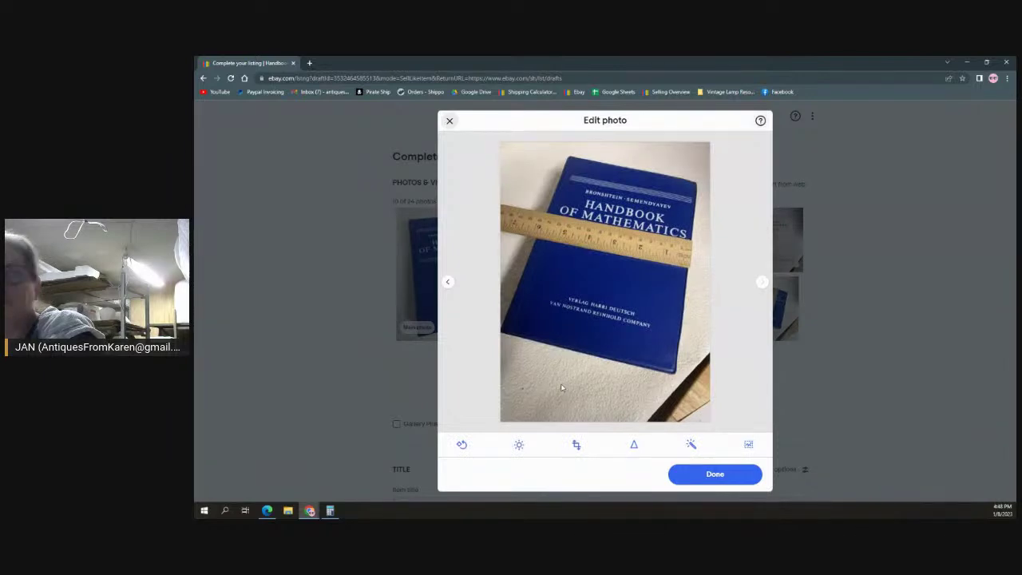
pyautogui.click(577, 445)
pyautogui.moveTo(710, 420); pyautogui.dragTo(710, 384)
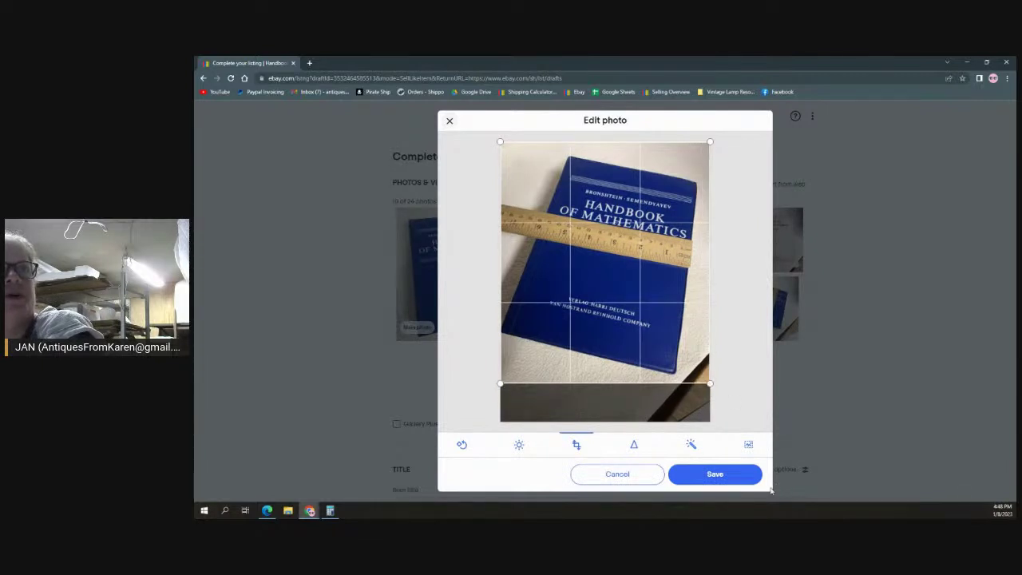
pyautogui.click(738, 479)
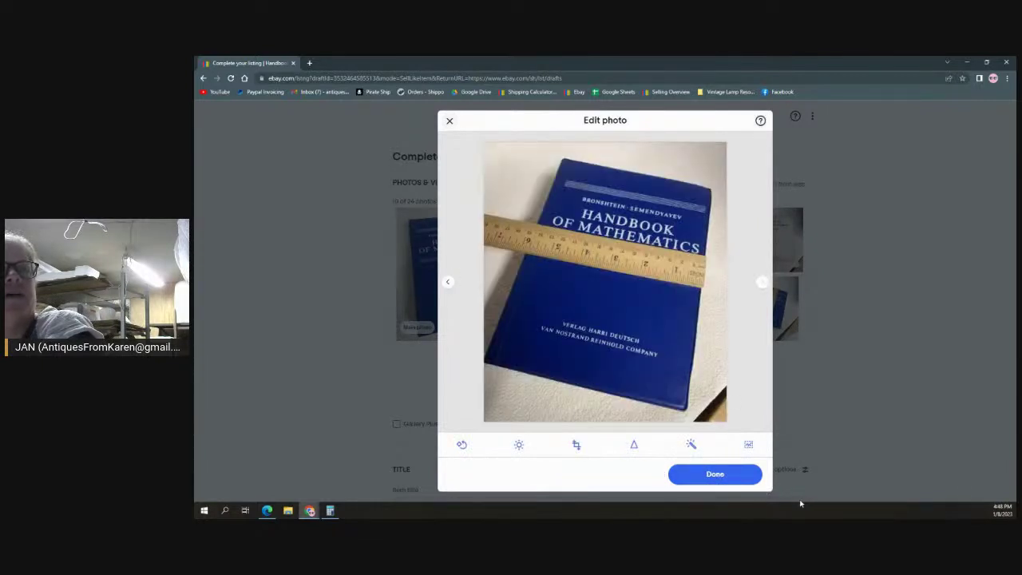
pyautogui.click(717, 474)
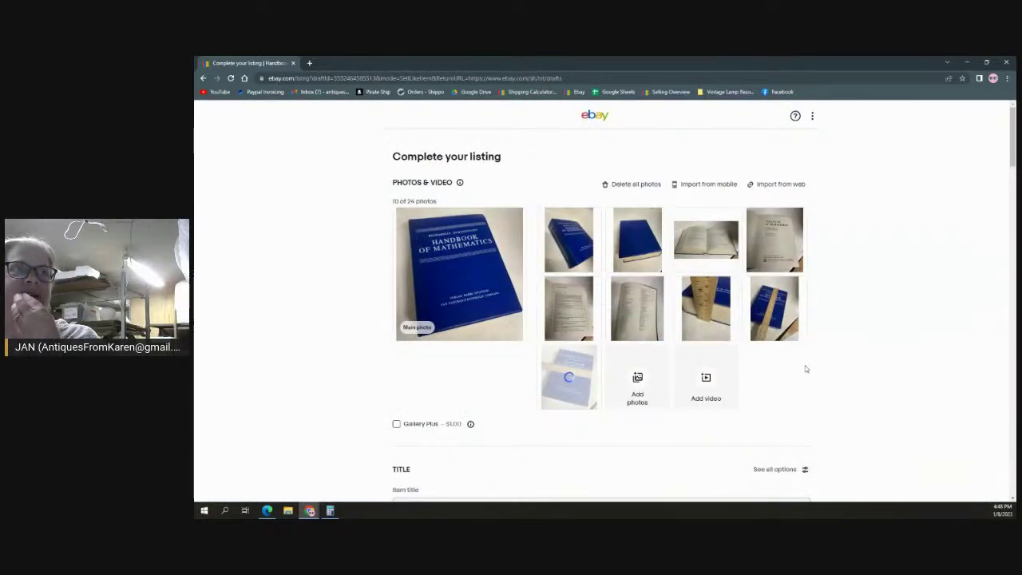
# Step: Replace ", based on German" in the item title with "Translated from"
pyautogui.scroll(-5, 807, 366)
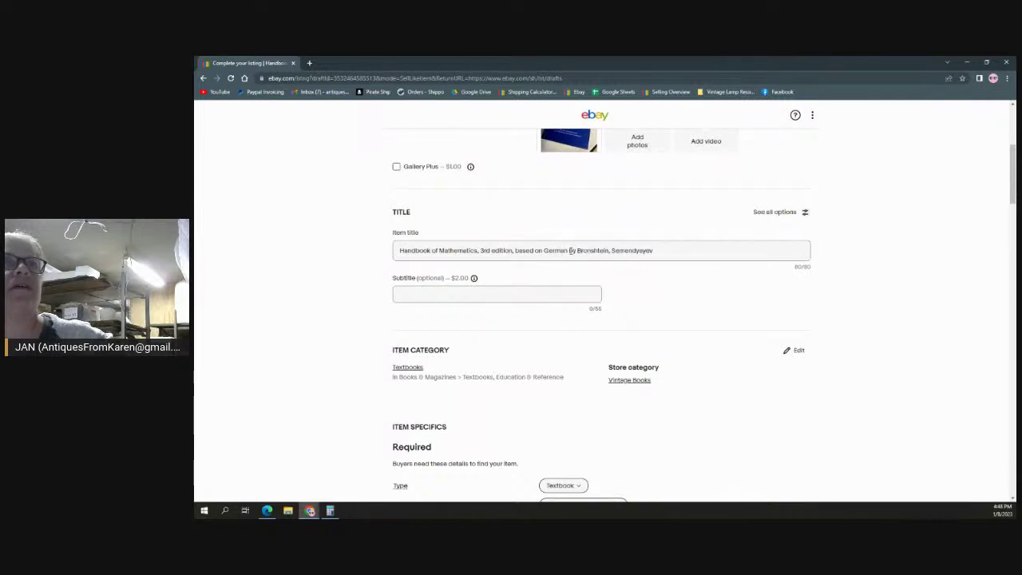
pyautogui.moveTo(569, 250); pyautogui.dragTo(515, 250)
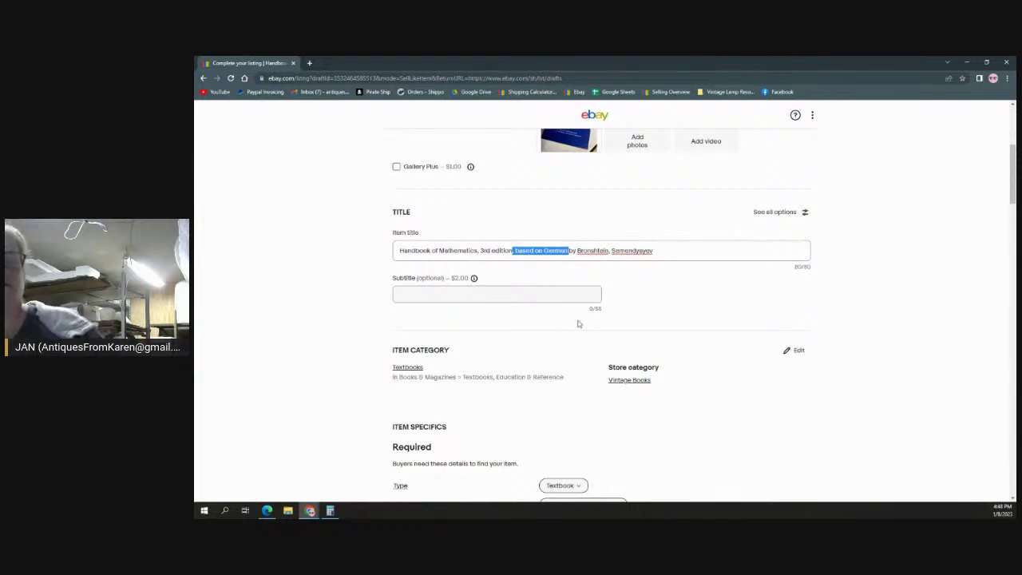
pyautogui.write('Transl')
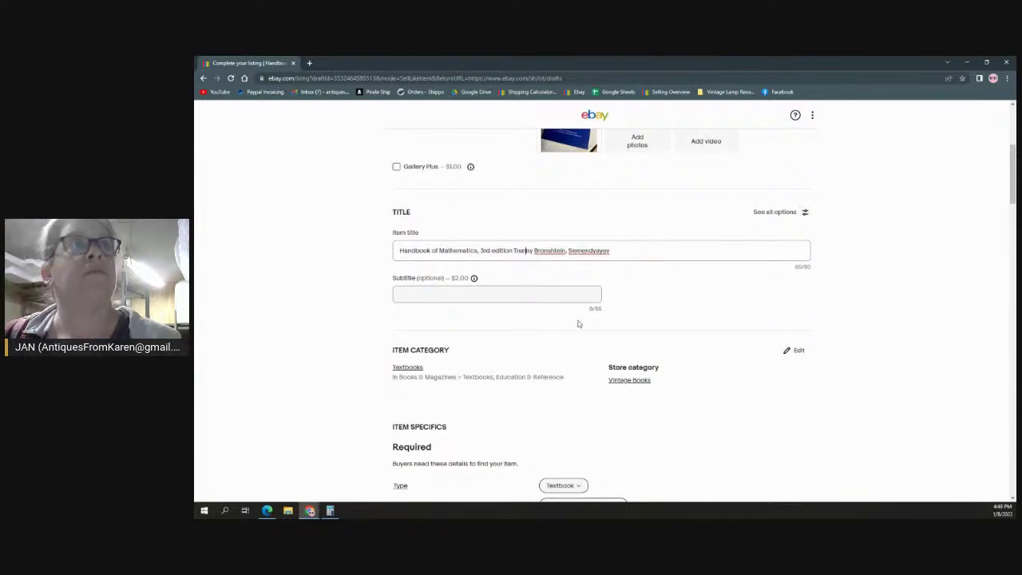
pyautogui.write('ated from G')
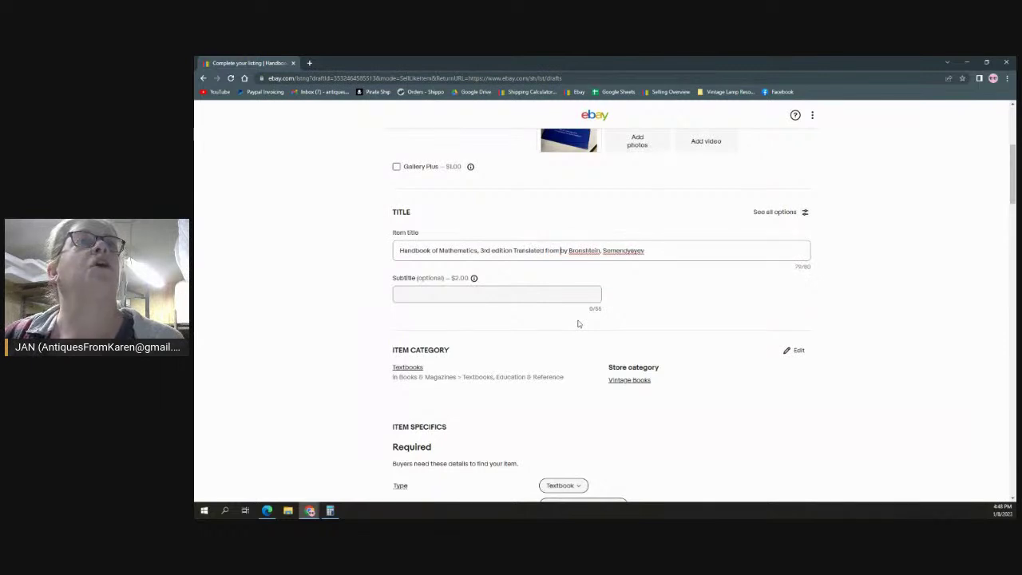
# Step: Replace "Translated from" in the item title with "973 pages" before the authors' names
pyautogui.press('BackSpace')
pyautogui.press('BackSpace')
pyautogui.press('BackSpace')
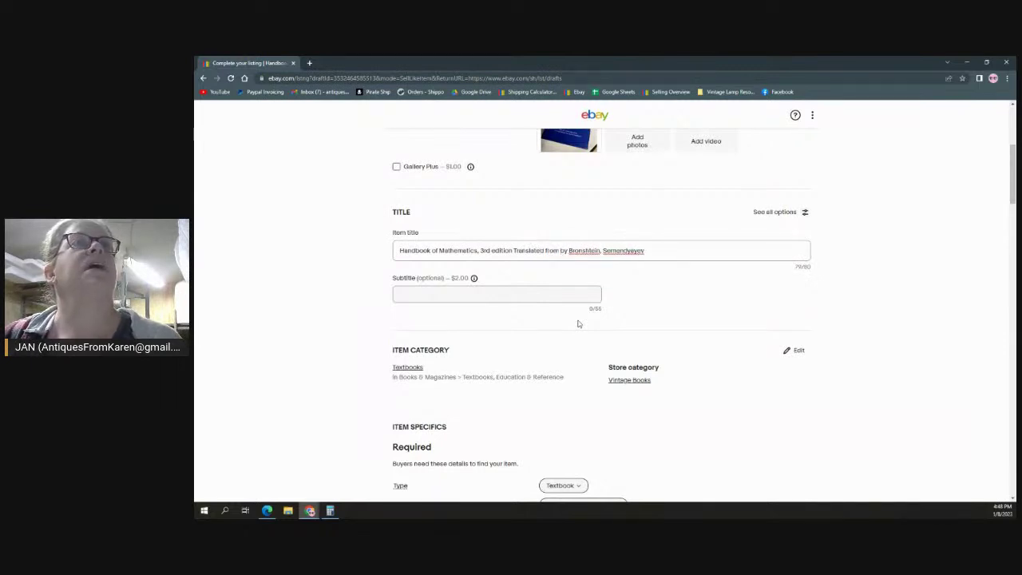
pyautogui.press('BackSpace')
pyautogui.press('BackSpace')
pyautogui.press('BackSpace')
pyautogui.press('BackSpace')
pyautogui.press('BackSpace')
pyautogui.press('BackSpace')
pyautogui.press('BackSpace')
pyautogui.press('BackSpace')
pyautogui.press('BackSpace')
pyautogui.press('BackSpace')
pyautogui.press('BackSpace')
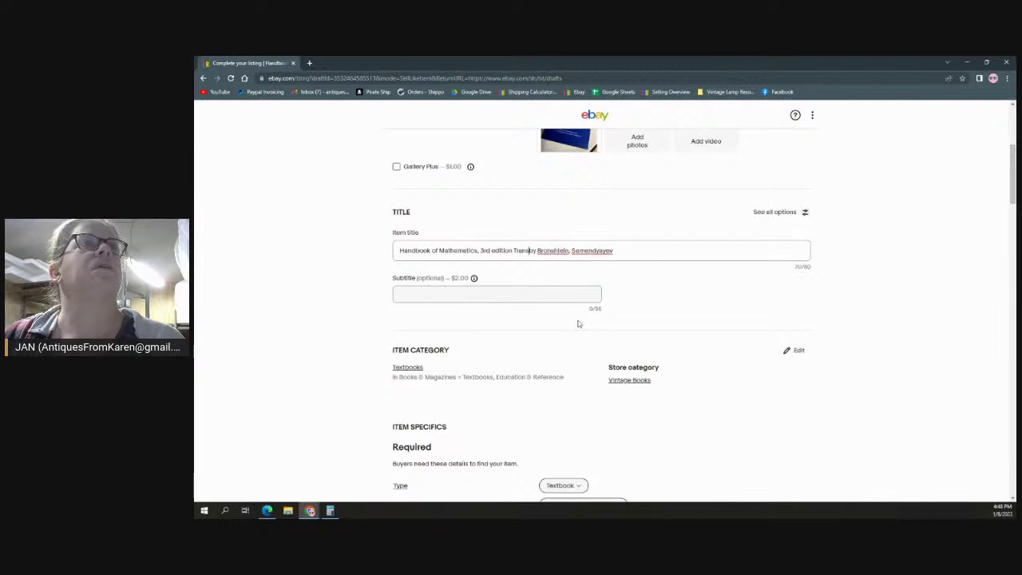
pyautogui.press('BackSpace')
pyautogui.press('BackSpace')
pyautogui.press('BackSpace')
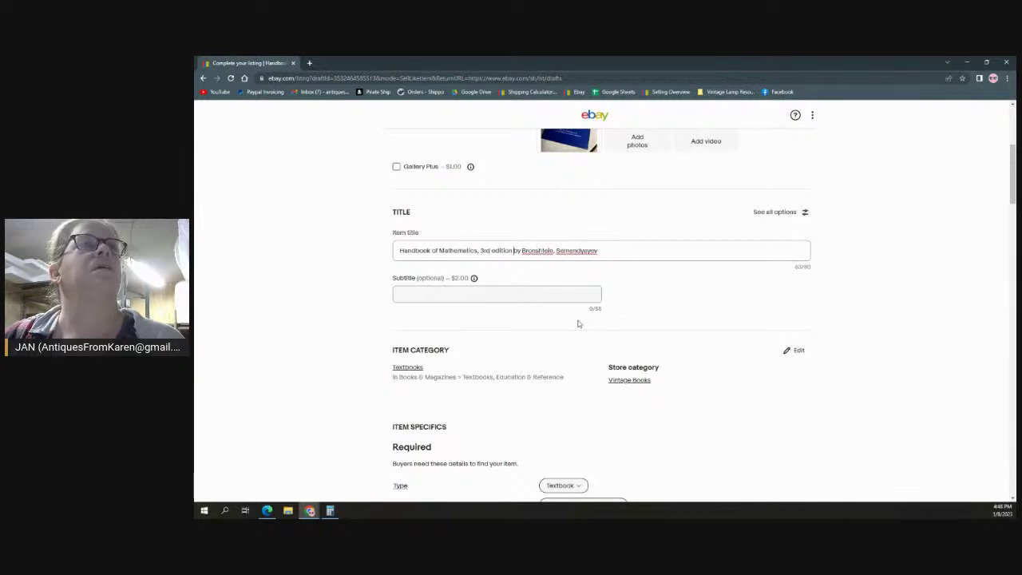
pyautogui.write('9743')
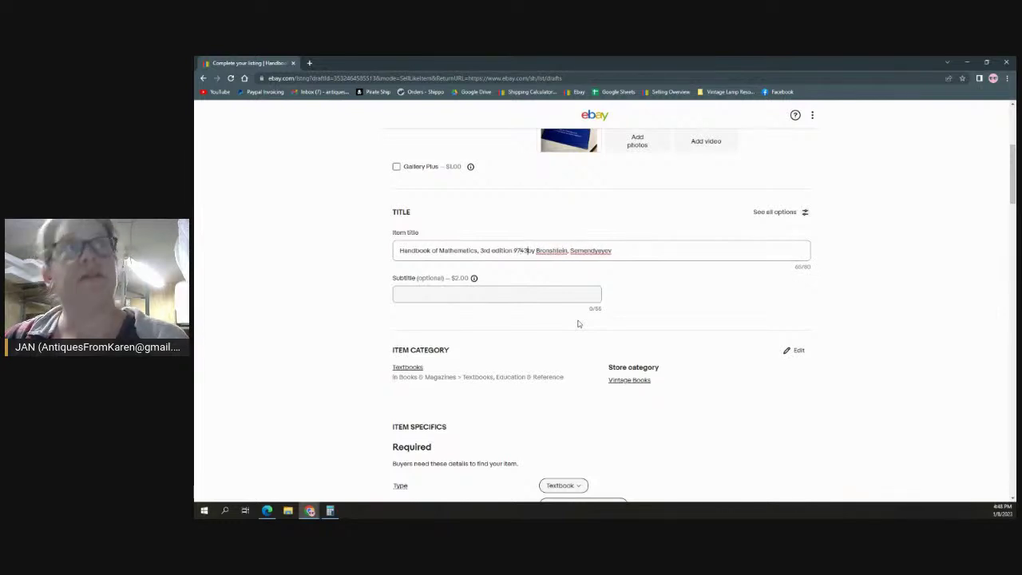
pyautogui.write(' pages')
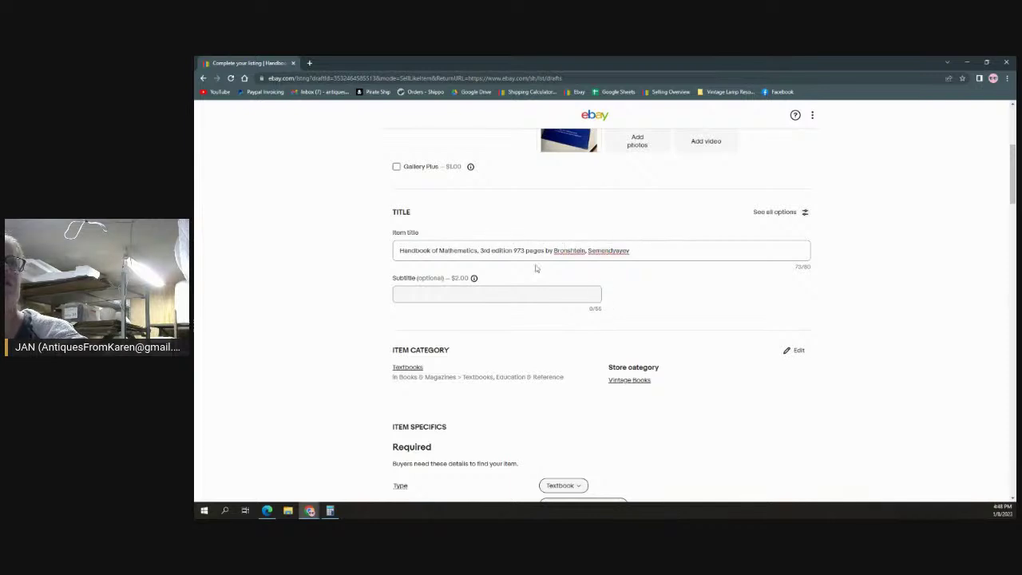
# Step: Review the item specifics, description, pricing and shipping, then publish the Handbook of Mathematics listing and close the confirmation
pyautogui.scroll(-6, 584, 350)
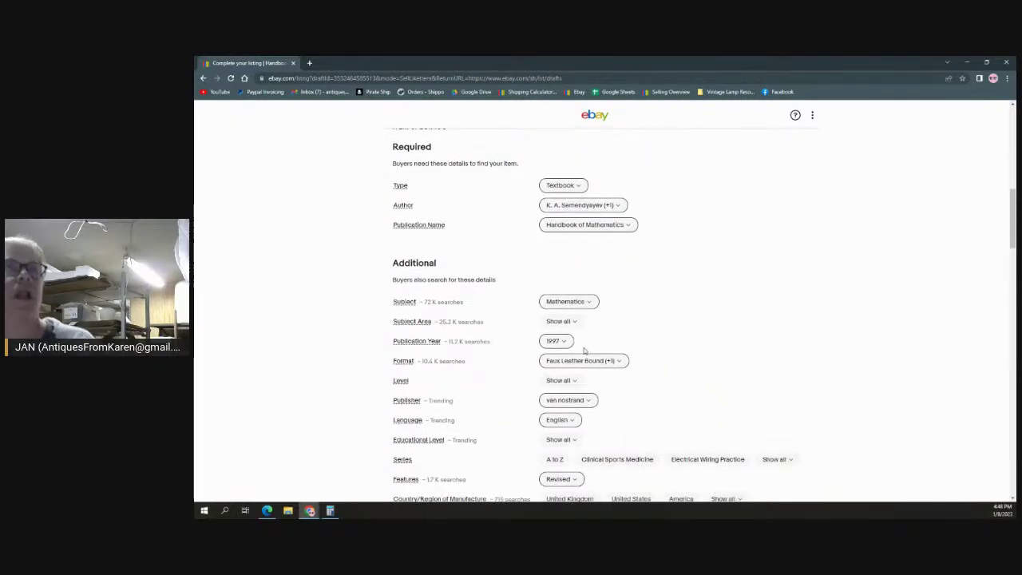
pyautogui.scroll(-15, 584, 350)
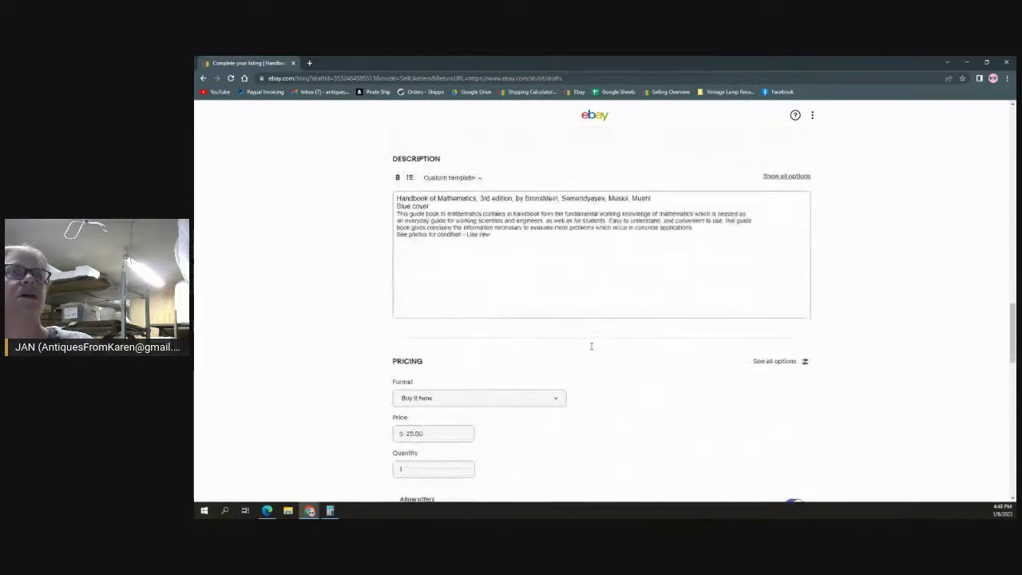
pyautogui.scroll(-5, 592, 346)
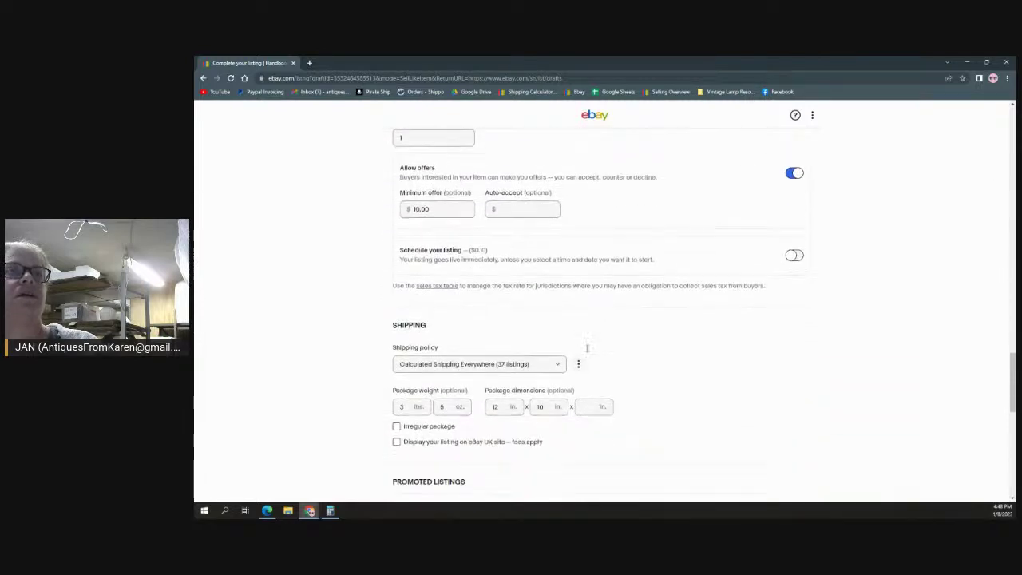
pyautogui.scroll(-4, 587, 349)
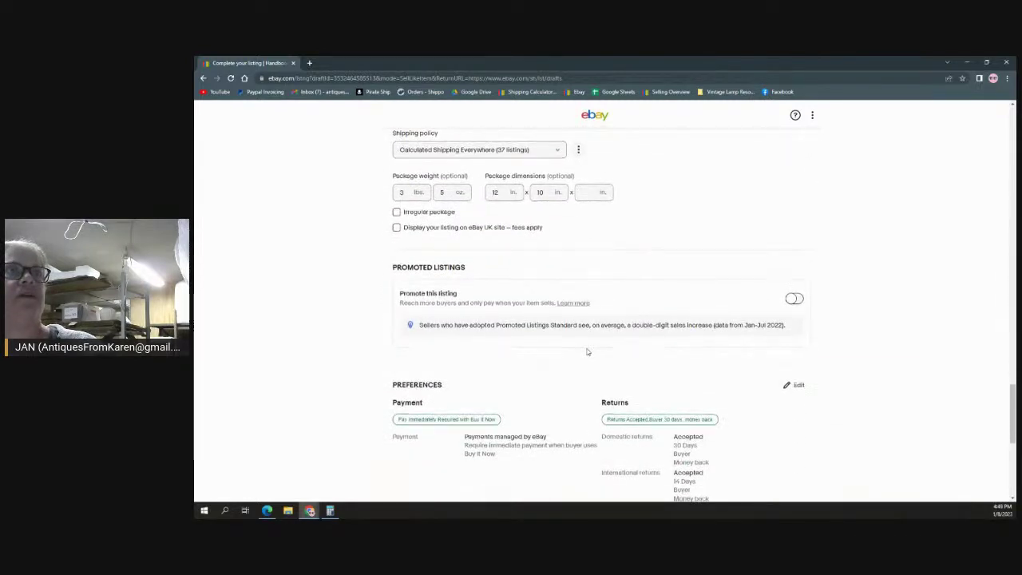
pyautogui.scroll(-5, 588, 352)
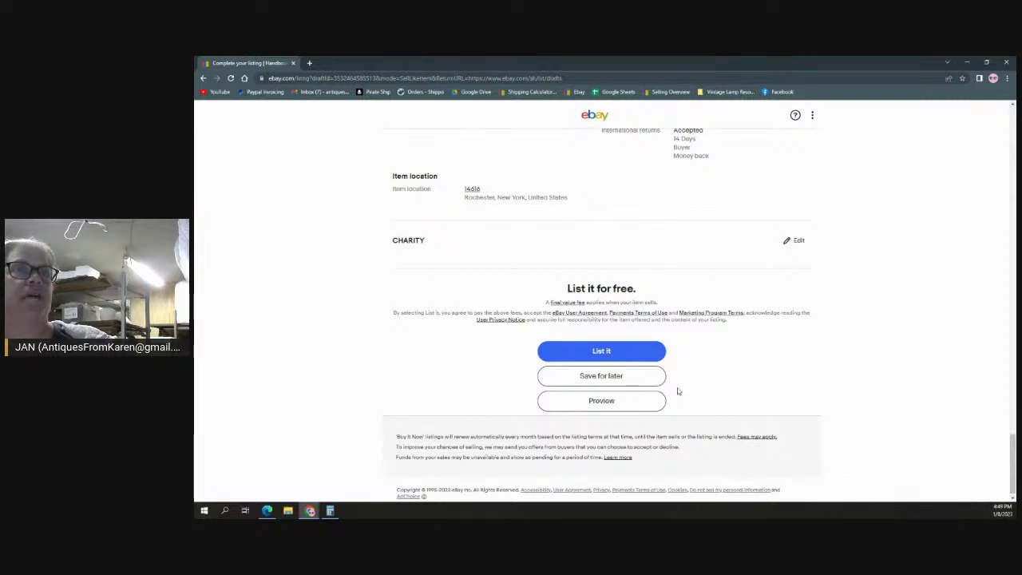
pyautogui.click(610, 355)
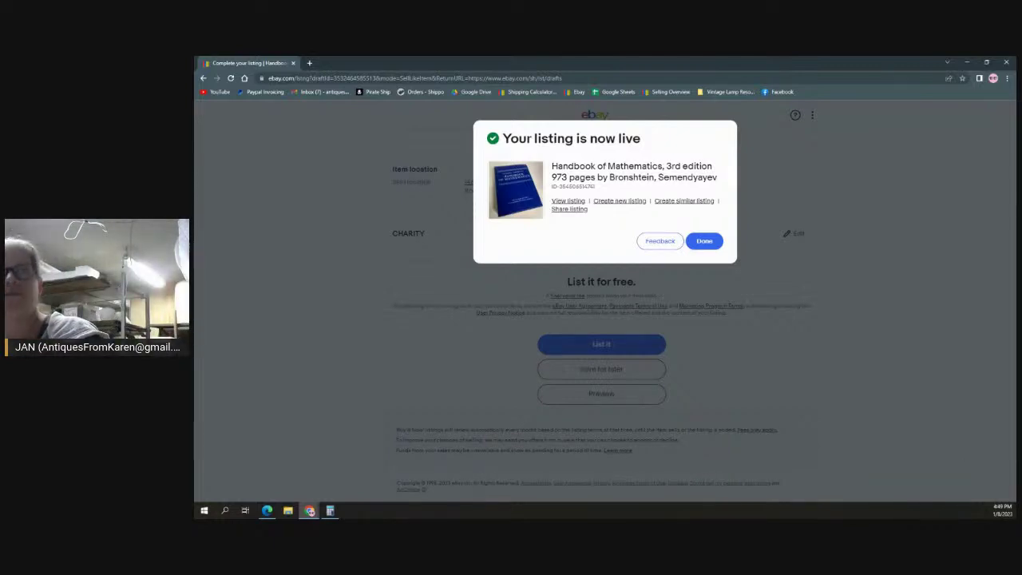
pyautogui.click(706, 241)
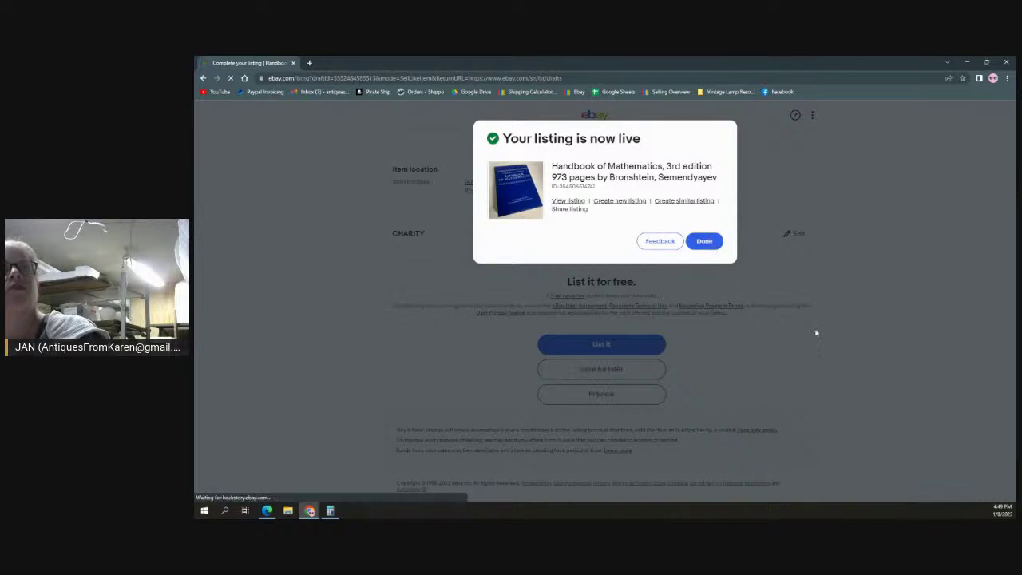
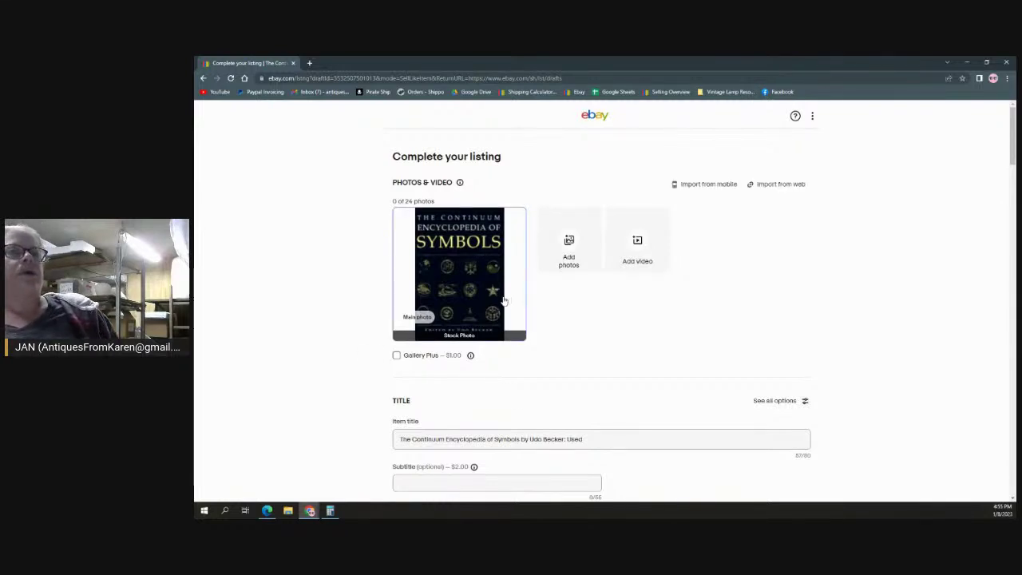
# Step: Replace ": Used" at the end of The Continuum Encyclopedia of Symbols item title with "Hardcover Like New"
pyautogui.scroll(-3, 586, 301)
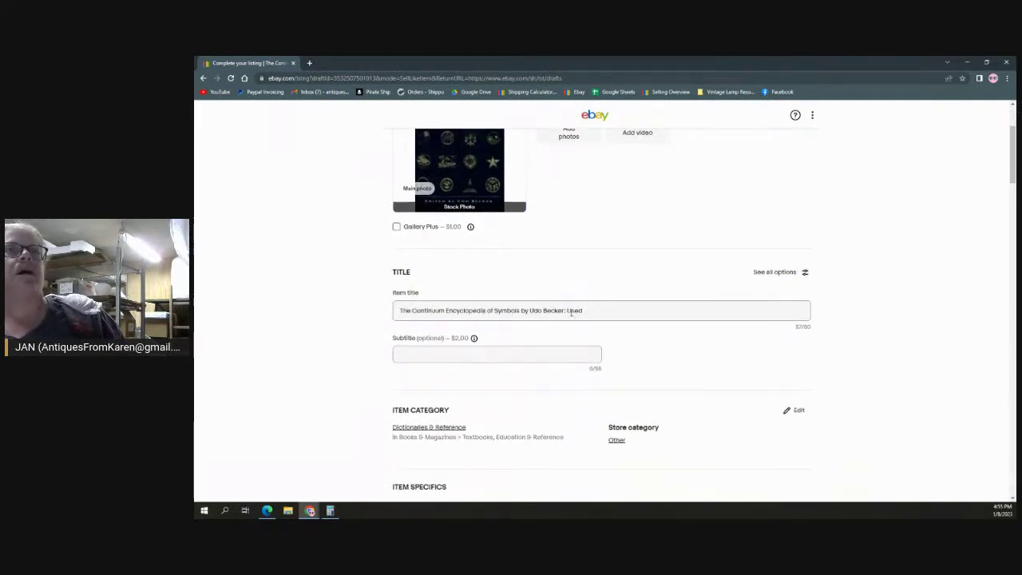
pyautogui.moveTo(584, 312); pyautogui.dragTo(567, 311)
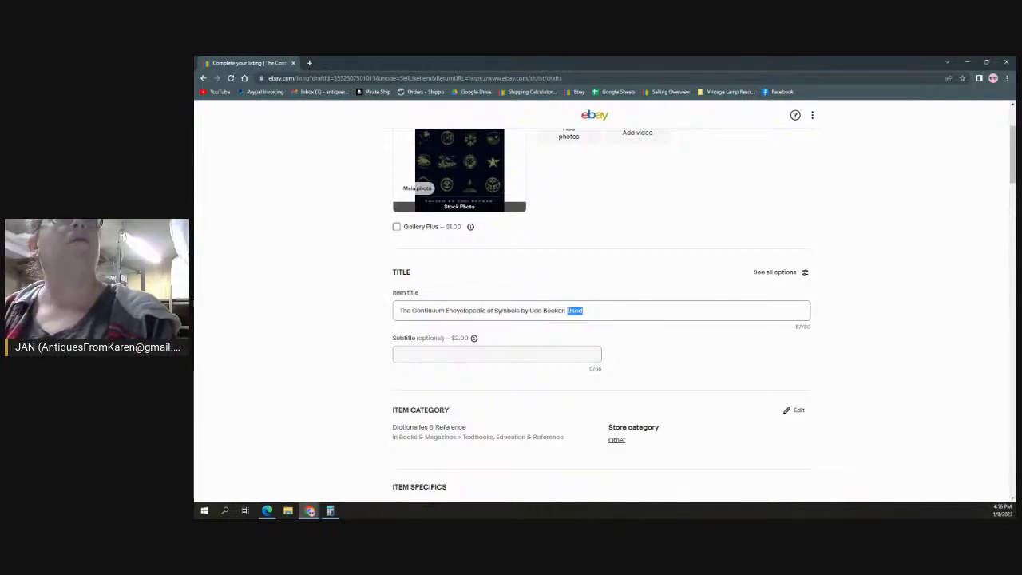
pyautogui.press('BackSpace')
pyautogui.press('BackSpace')
pyautogui.press('BackSpace')
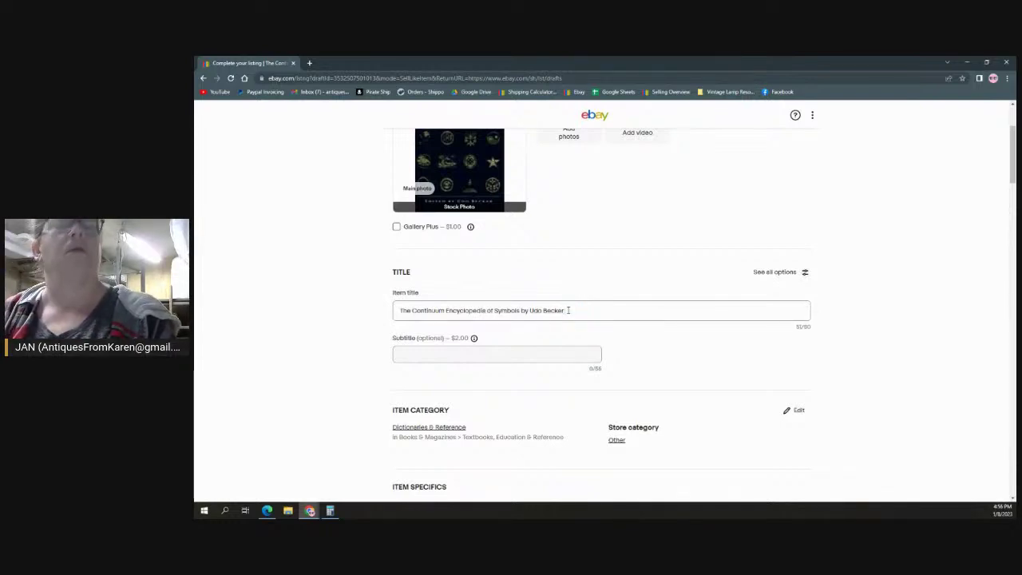
pyautogui.write('Hard')
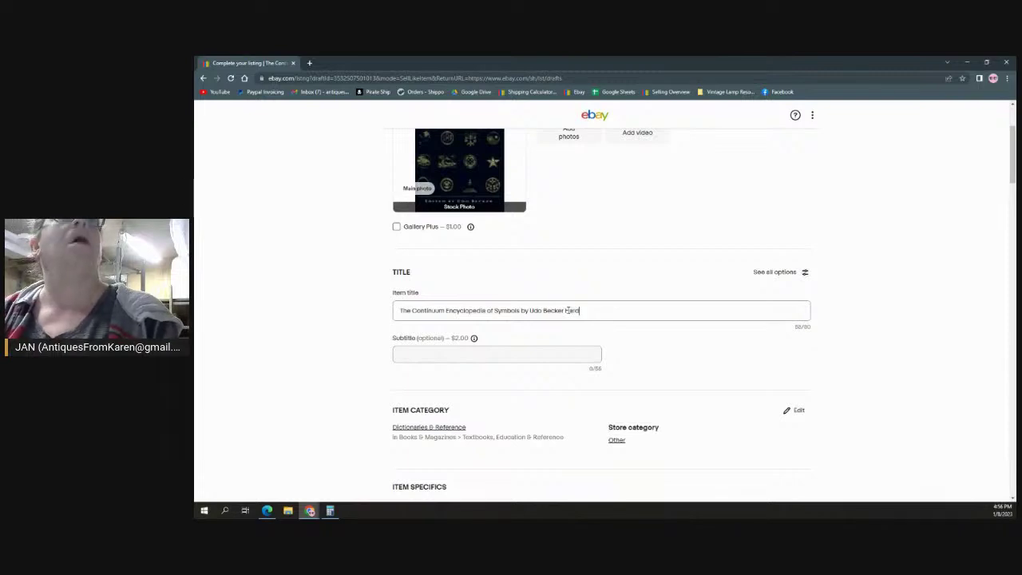
pyautogui.write('cover Li')
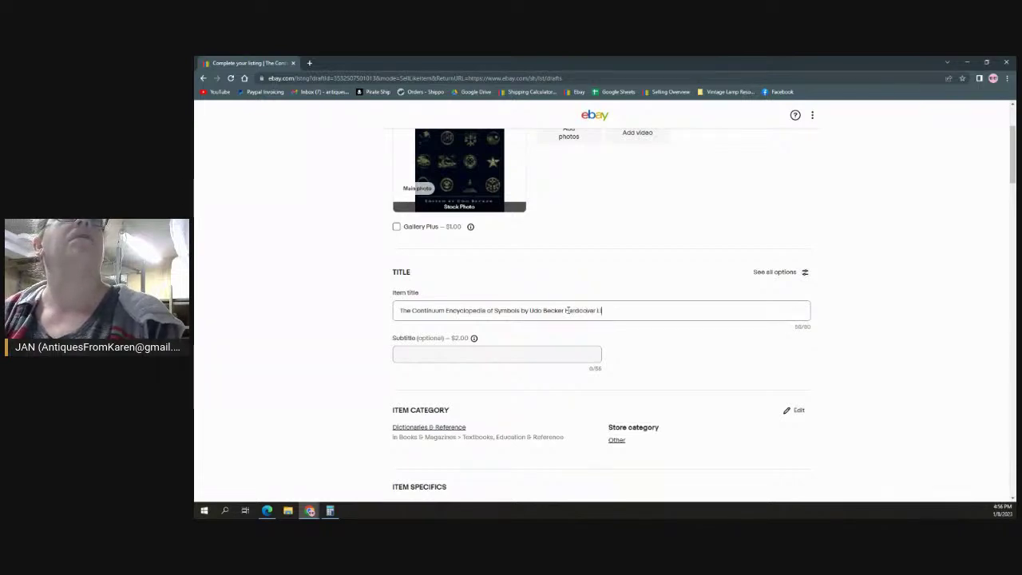
pyautogui.write('ke New')
pyautogui.press('BackSpace')
pyautogui.press('BackSpace')
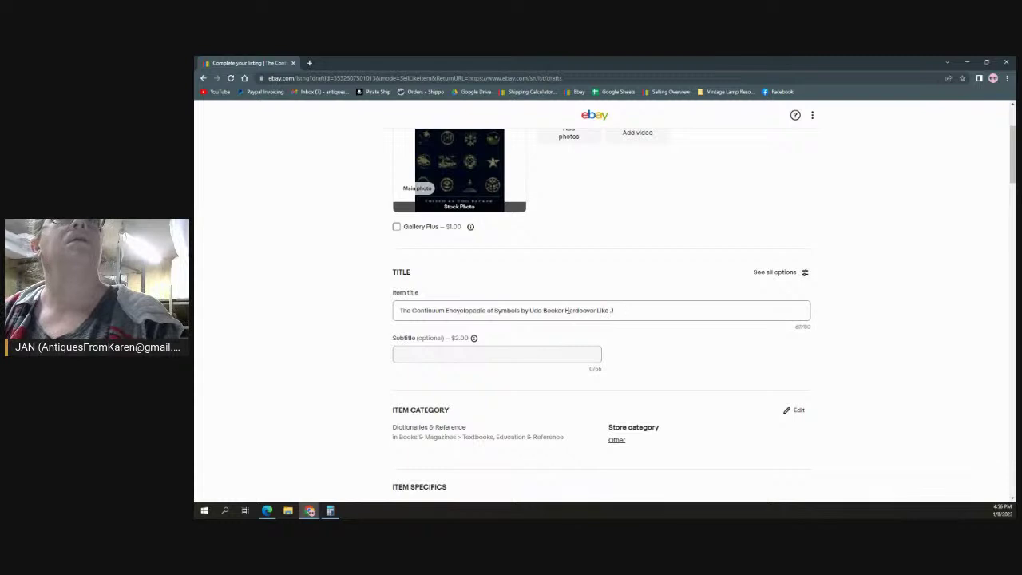
pyautogui.write('ew')
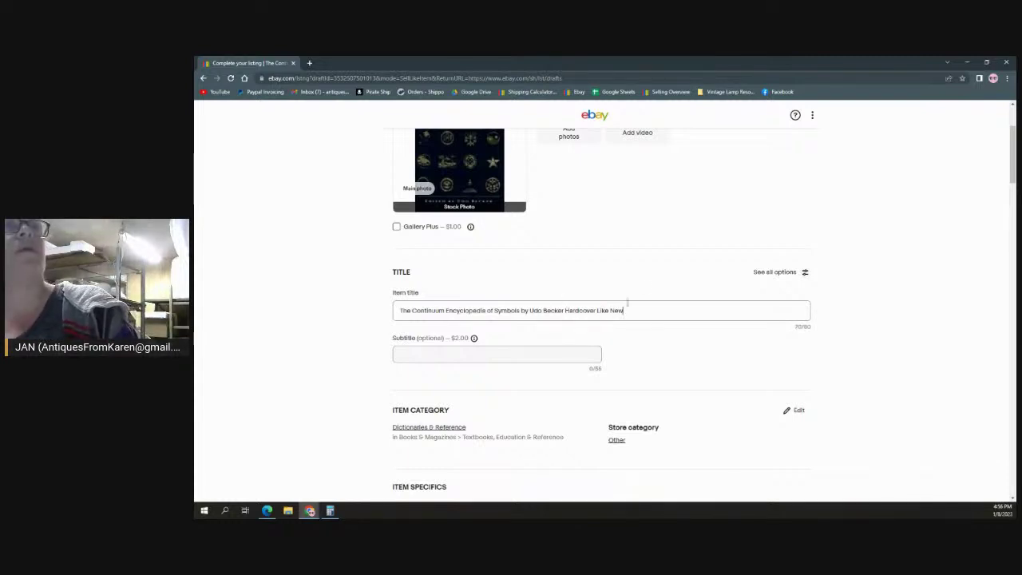
# Step: Clear the preselected author in the item specifics of The Continuum Encyclopedia of Symbols draft
pyautogui.scroll(-3, 628, 302)
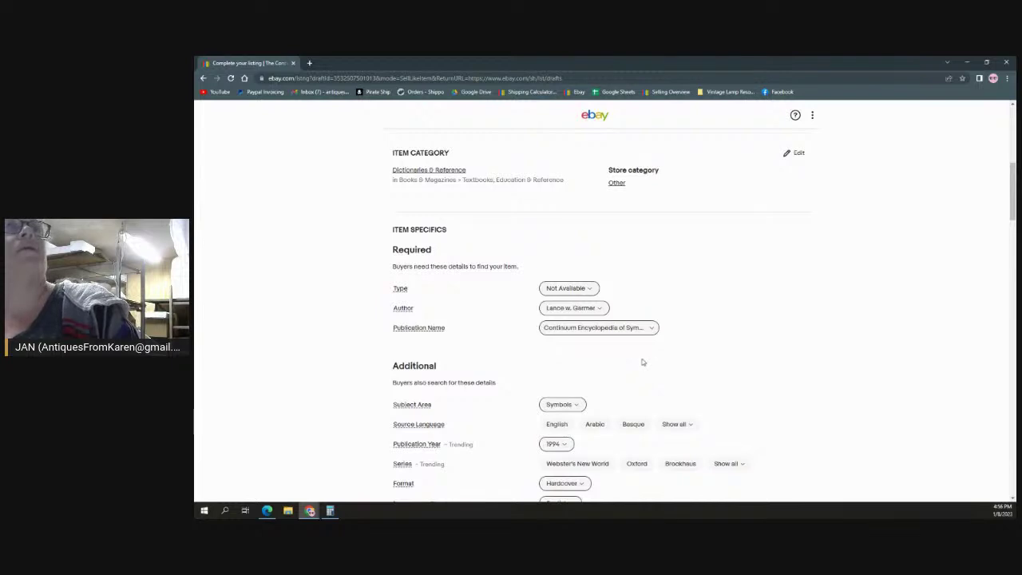
pyautogui.click(601, 309)
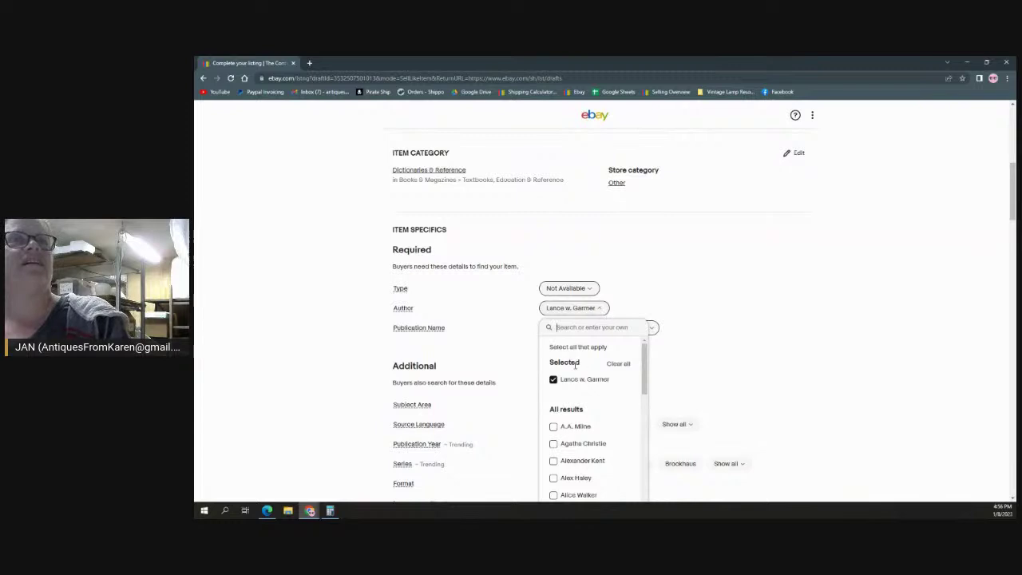
pyautogui.click(558, 381)
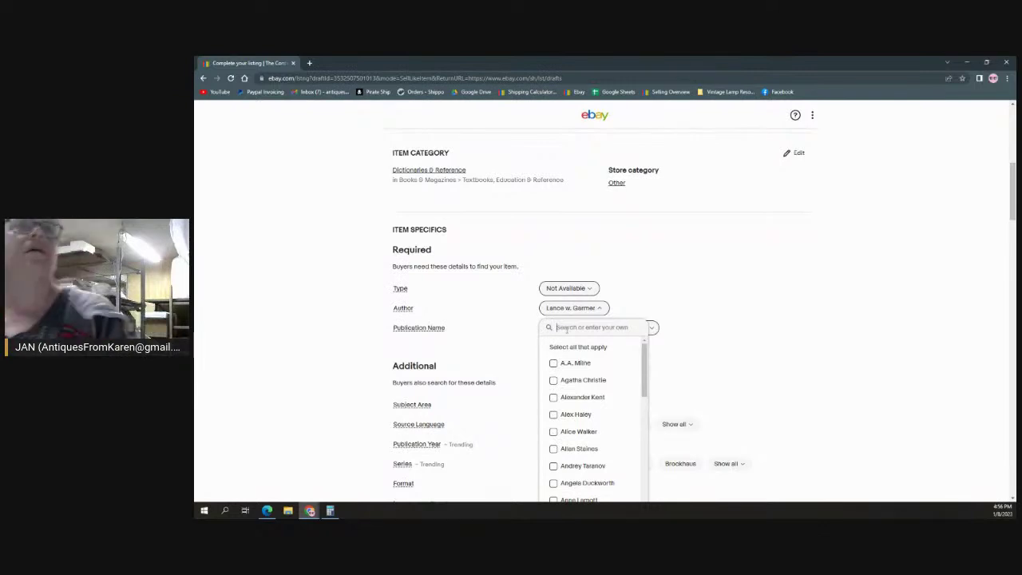
pyautogui.scroll(5, 631, 278)
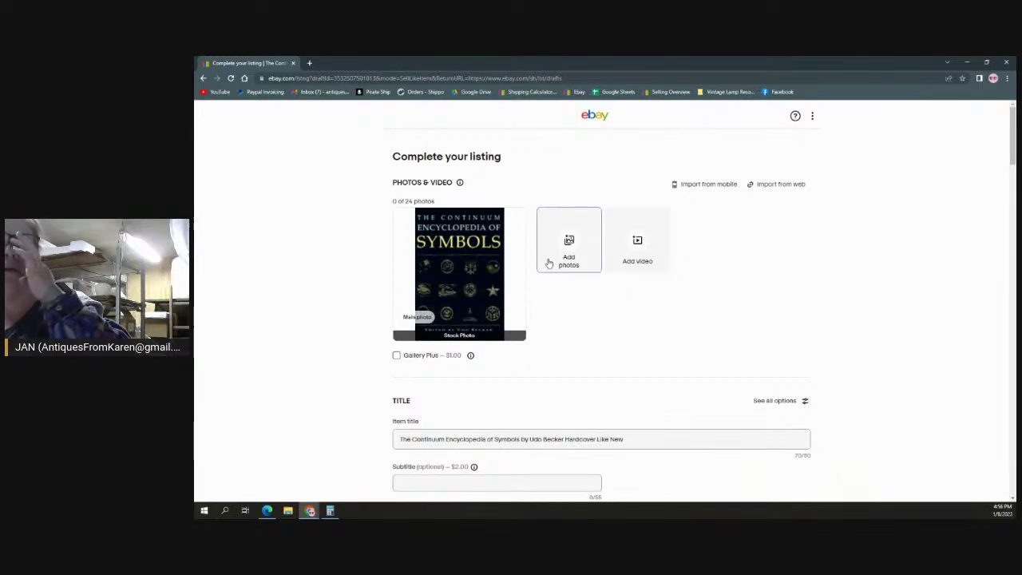
# Step: Return to the list of drafts and delete The Continuum Encyclopedia of Symbols draft
pyautogui.click(204, 78)
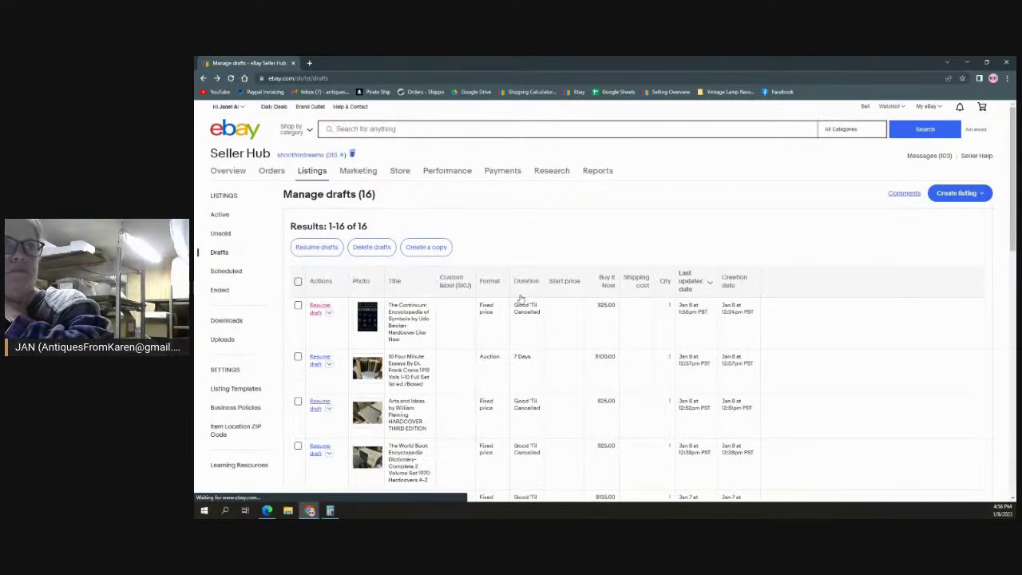
pyautogui.click(329, 315)
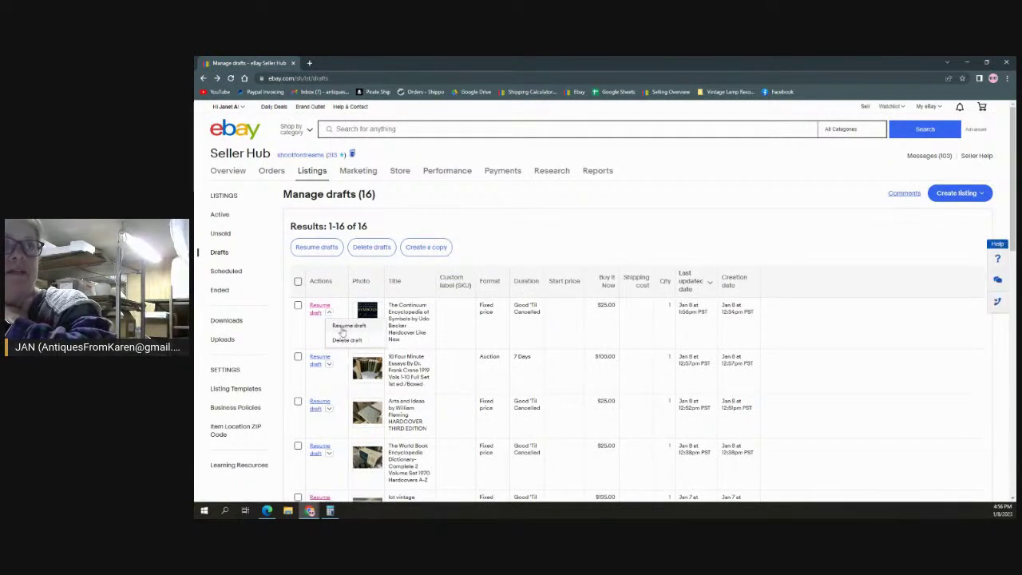
pyautogui.click(347, 339)
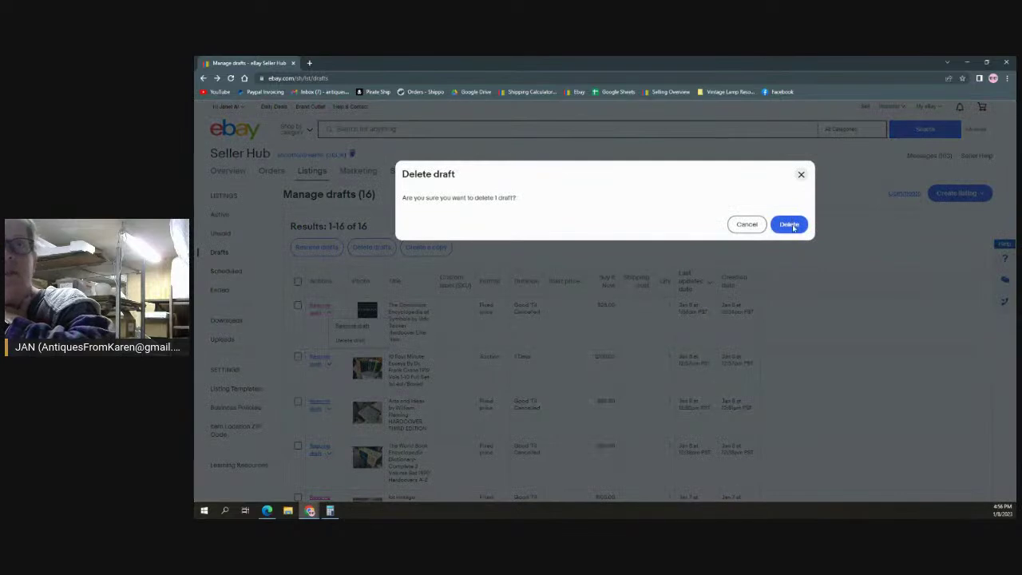
pyautogui.click(790, 224)
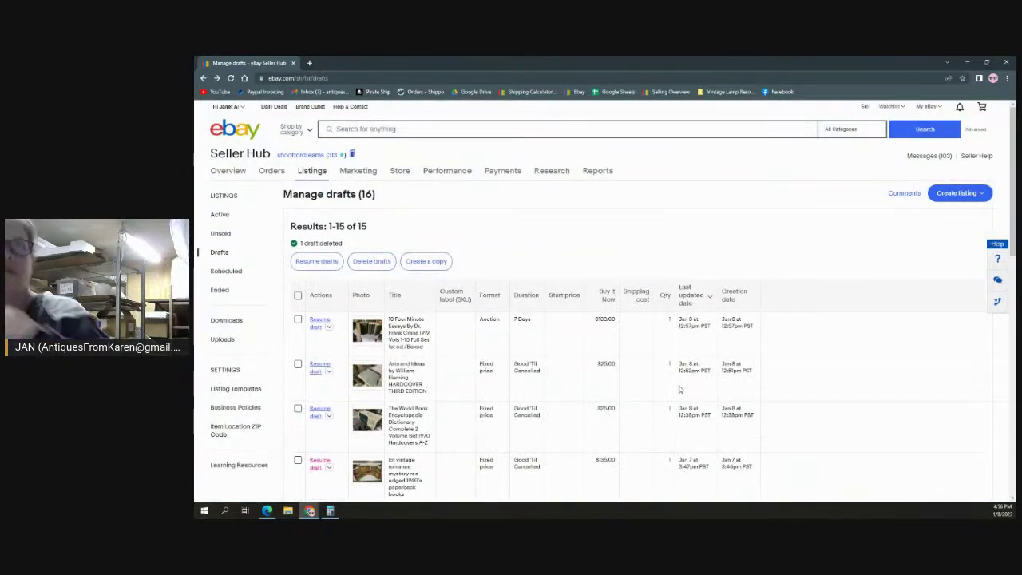
# Step: Start a new single listing and search the product library for "The continuum Encyclopedia of symbols"
pyautogui.click(972, 194)
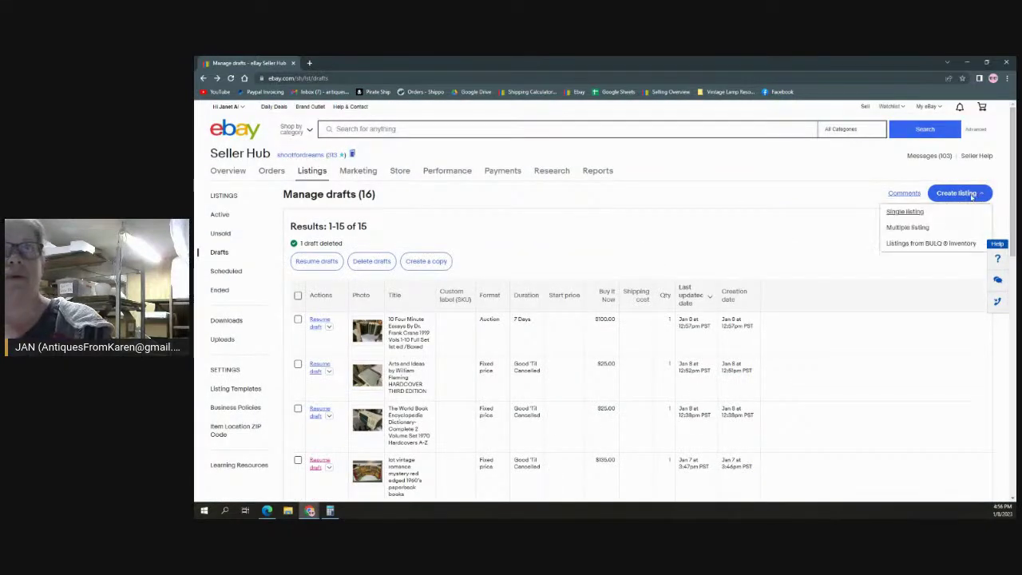
pyautogui.click(909, 213)
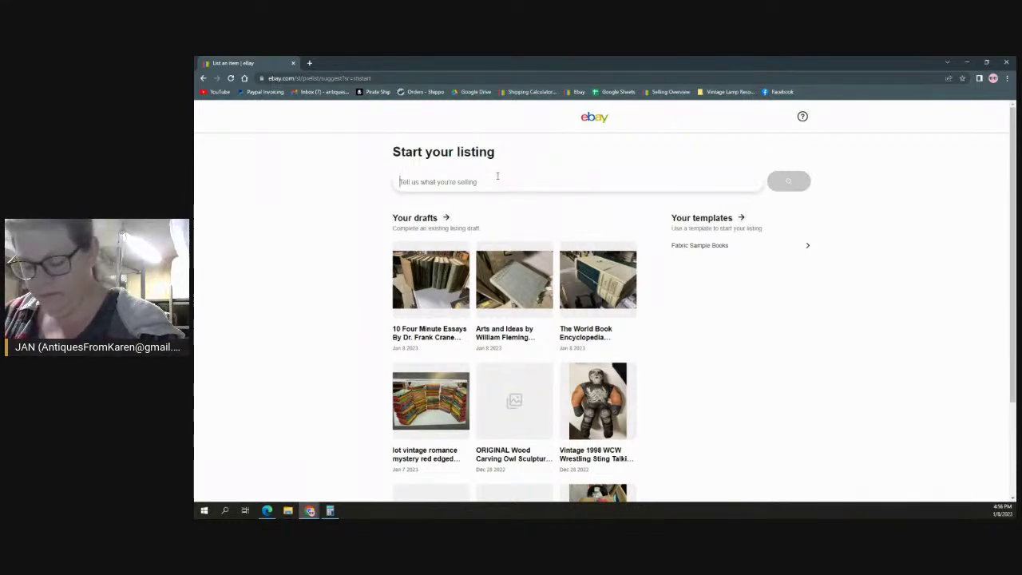
pyautogui.write('The con')
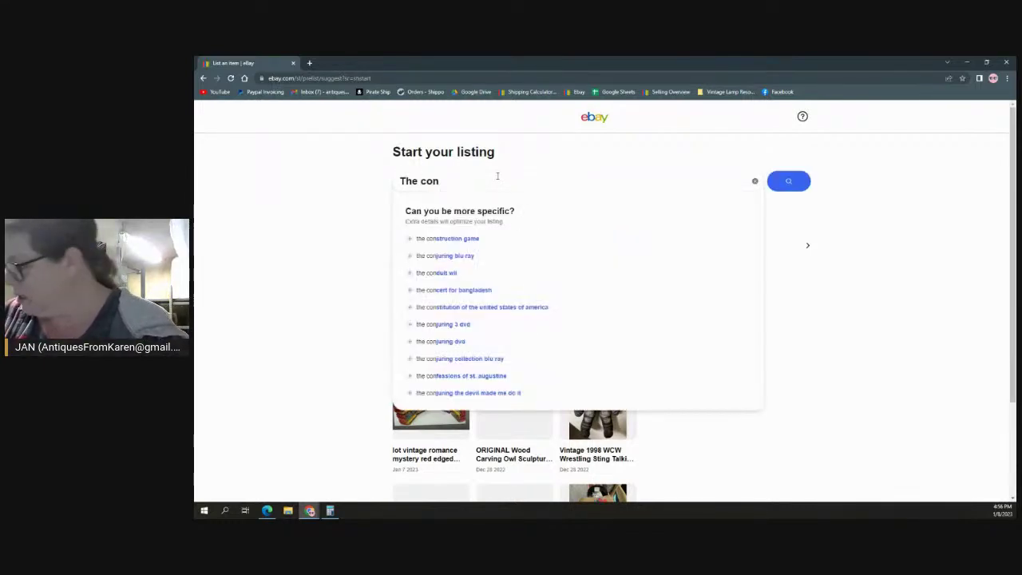
pyautogui.write('tinuum')
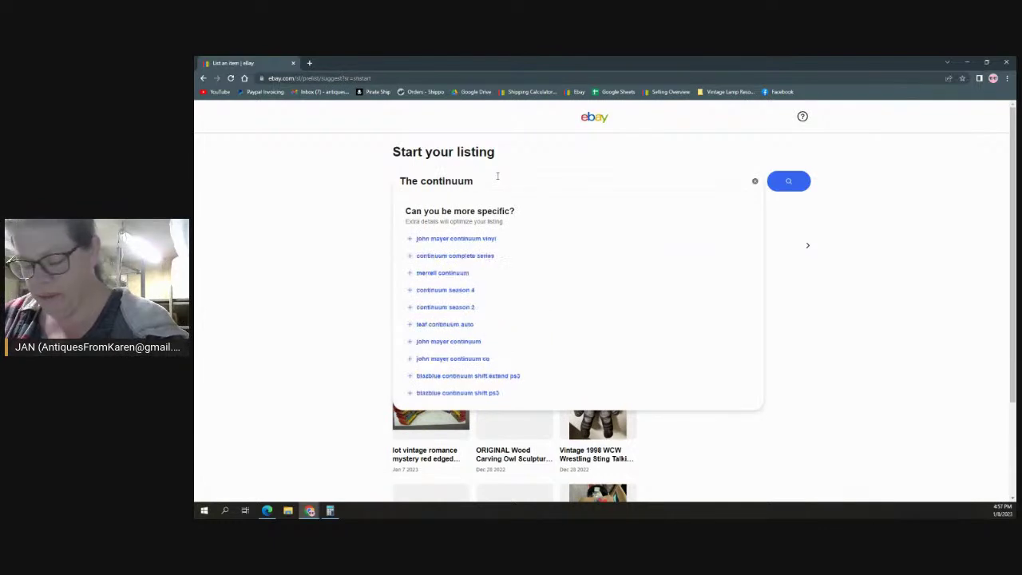
pyautogui.write(' Encycl')
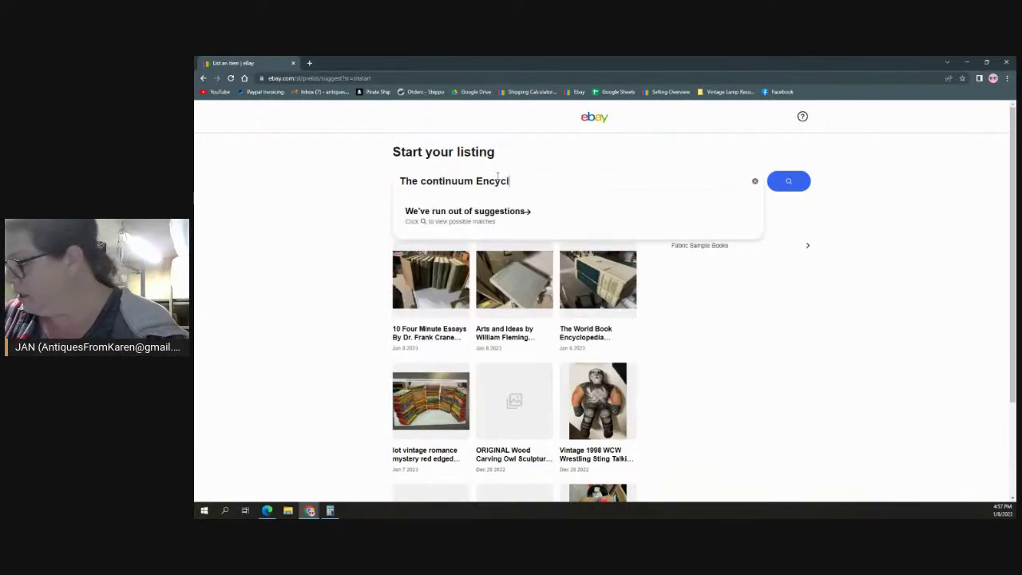
pyautogui.write('opedia of')
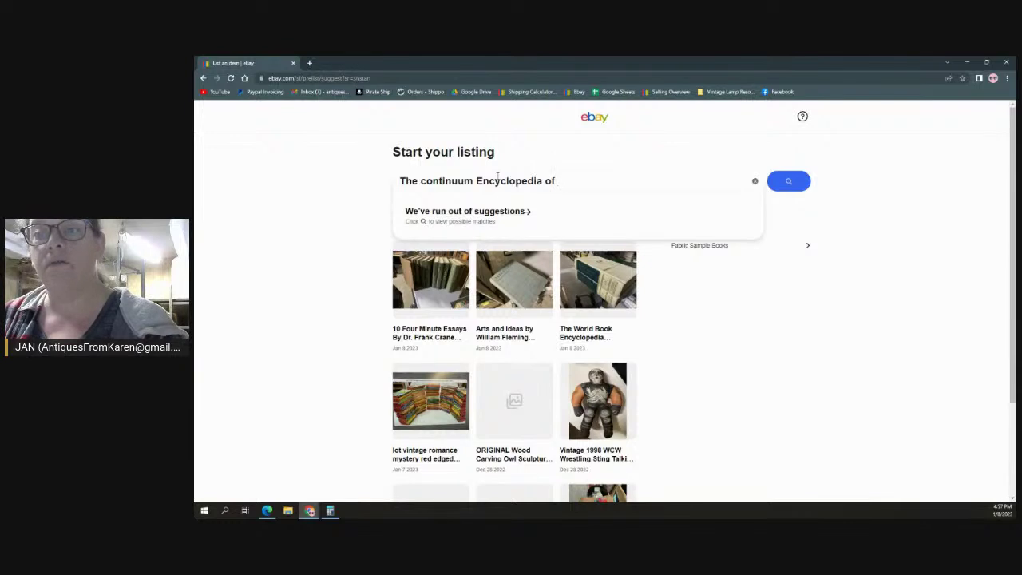
pyautogui.write(' symbols')
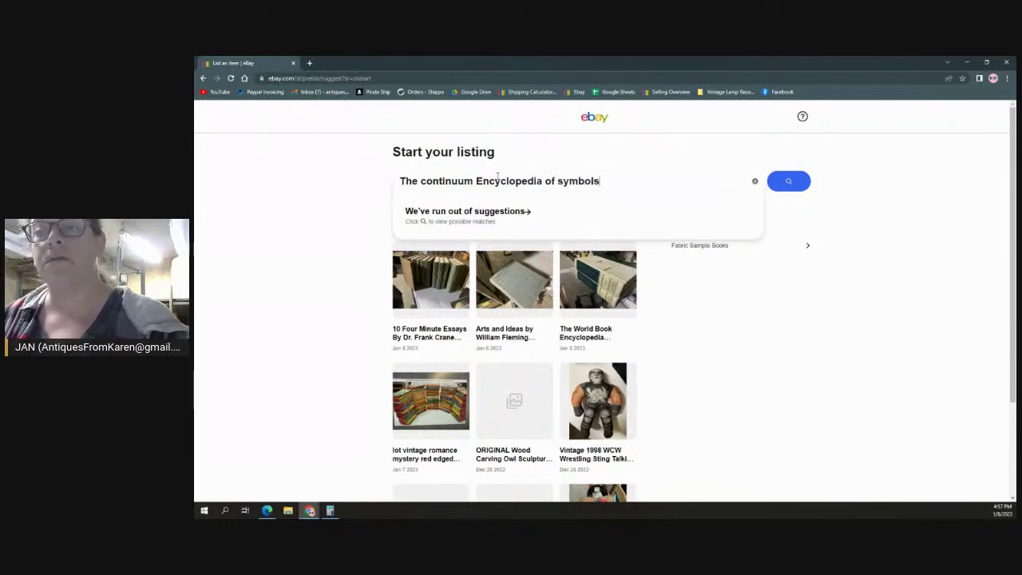
pyautogui.press('Return')
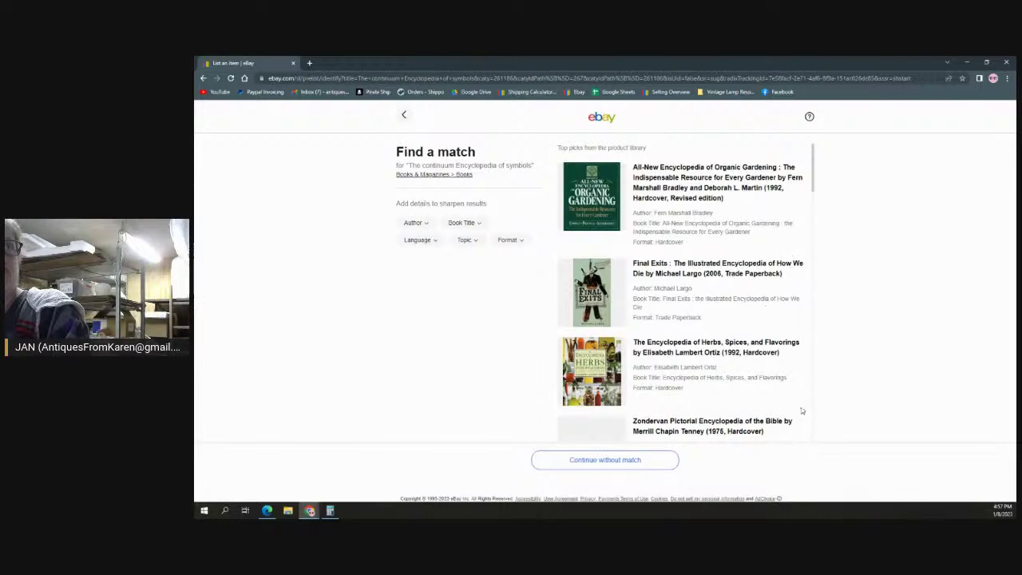
# Step: Check the suggested products, continue without a match, and create the listing with the condition Like New
pyautogui.scroll(-3, 686, 284)
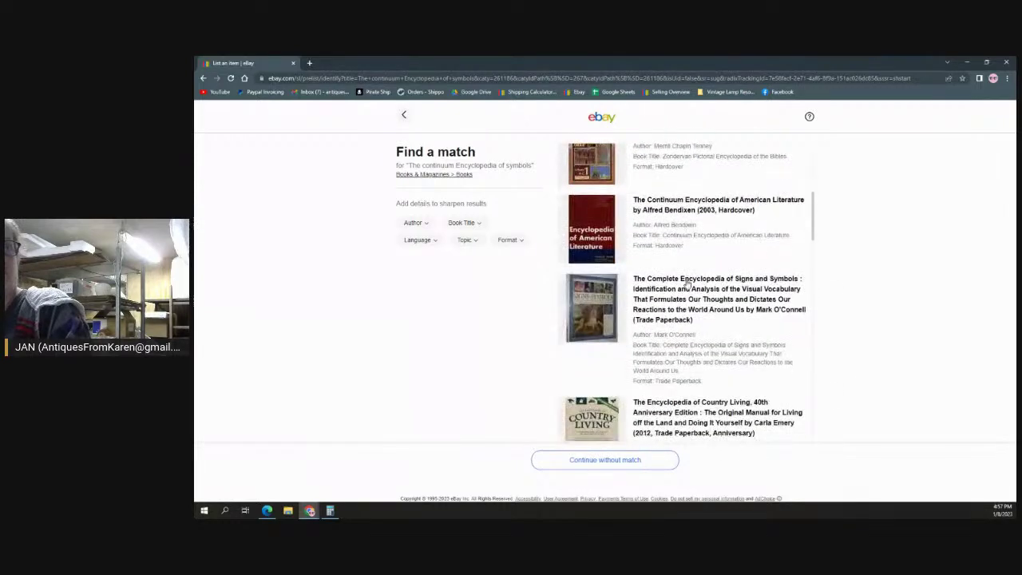
pyautogui.scroll(3, 685, 285)
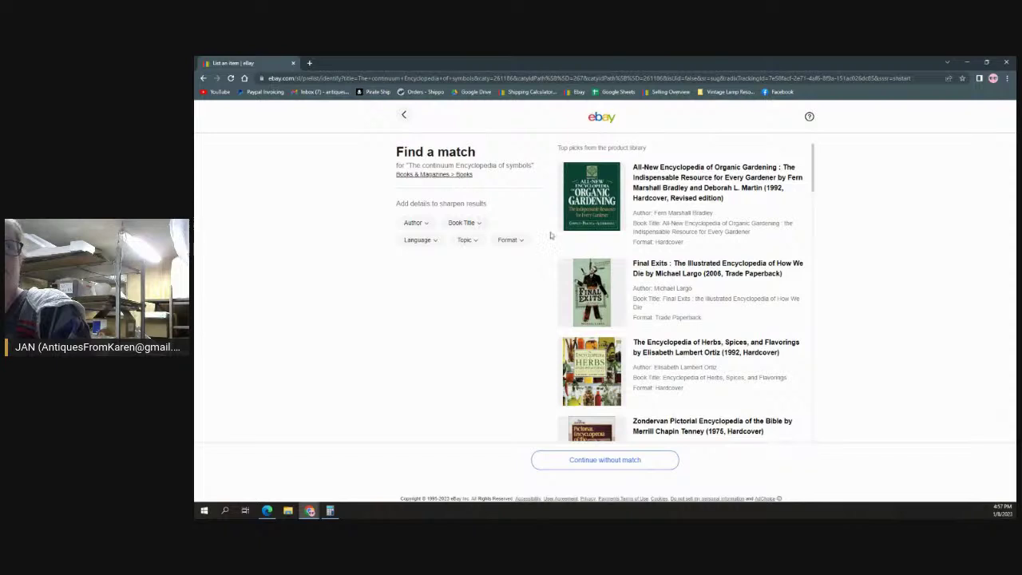
pyautogui.click(610, 460)
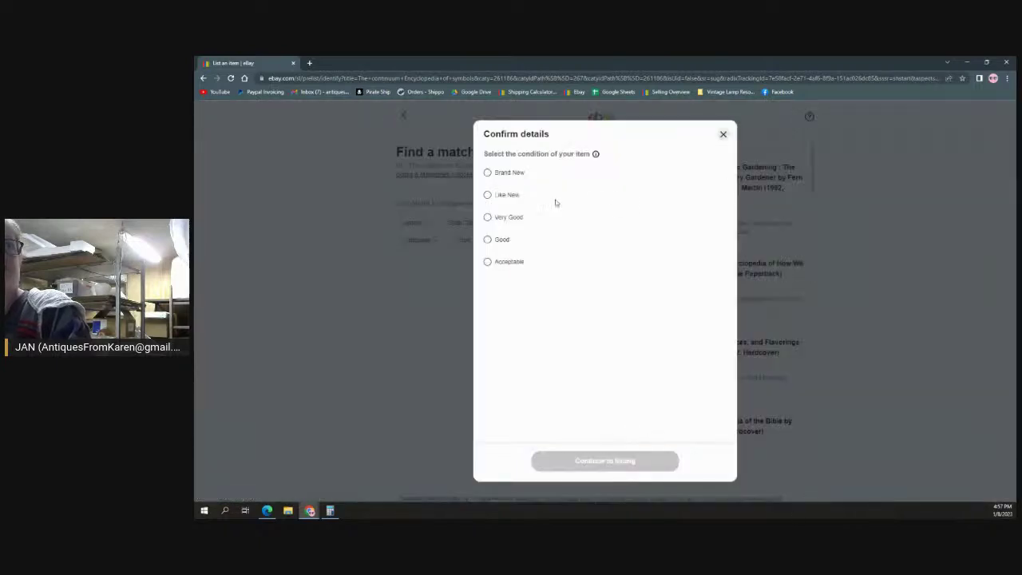
pyautogui.click(487, 195)
pyautogui.click(626, 461)
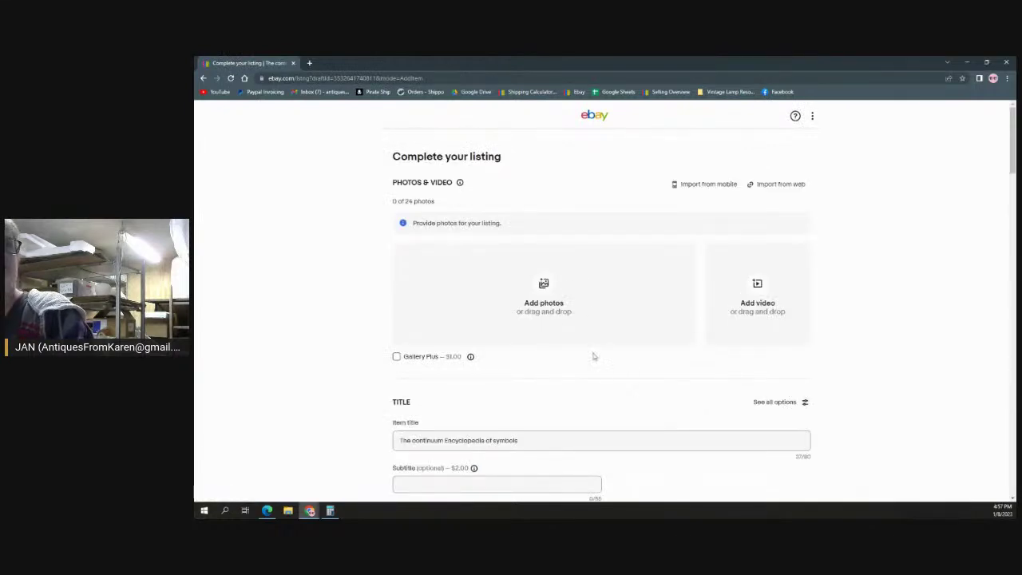
# Step: Capitalize "Continuum" and "Symbols" in the item title and append "By Udo Becker"
pyautogui.click(414, 440)
pyautogui.press('BackSpace')
pyautogui.write('C')
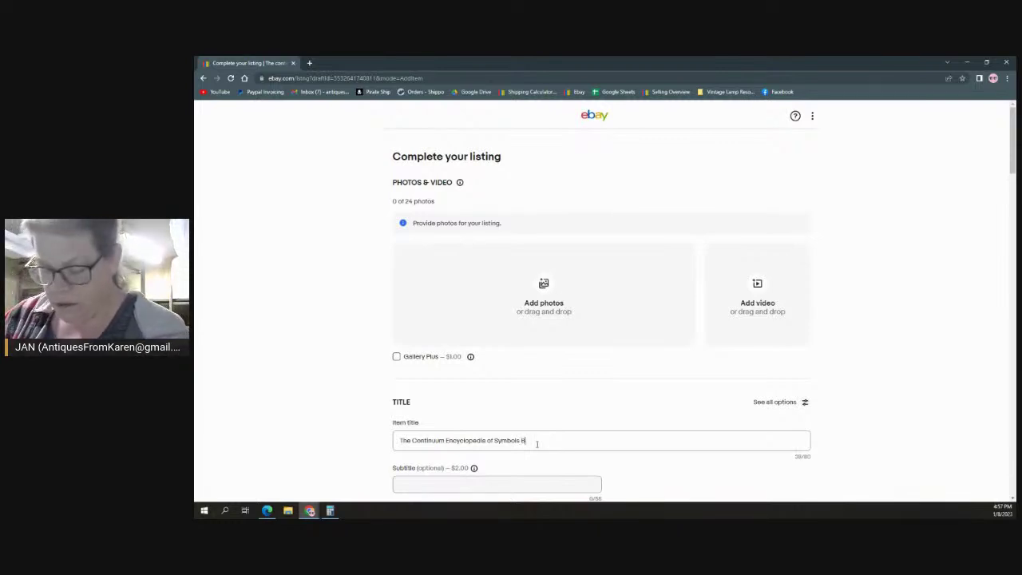
pyautogui.write('By Udo')
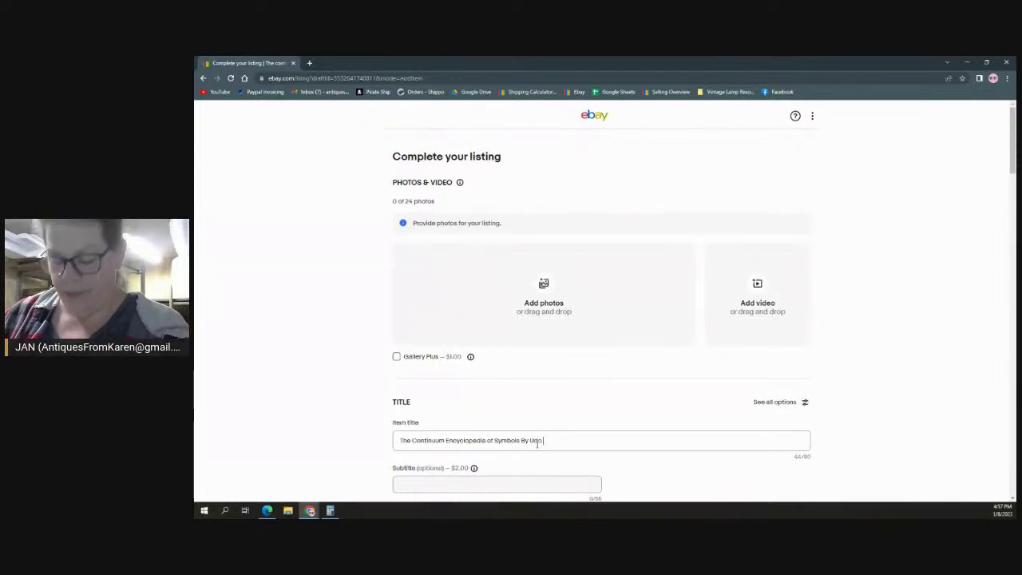
pyautogui.write(' Becker')
pyautogui.press('Tab')
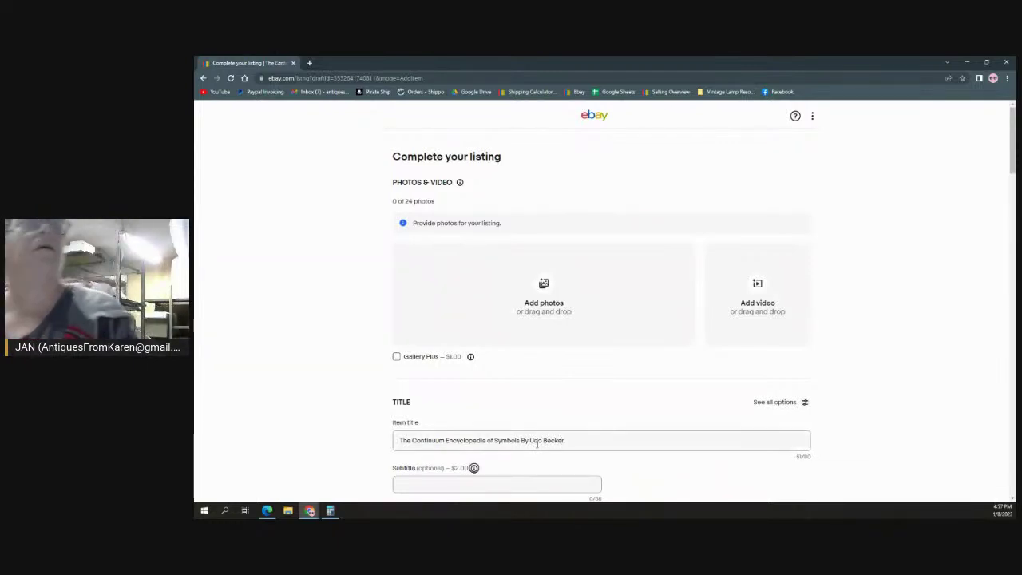
# Step: Append "Hardcover 1,500 entries" to the end of the item title
pyautogui.scroll(-3, 620, 374)
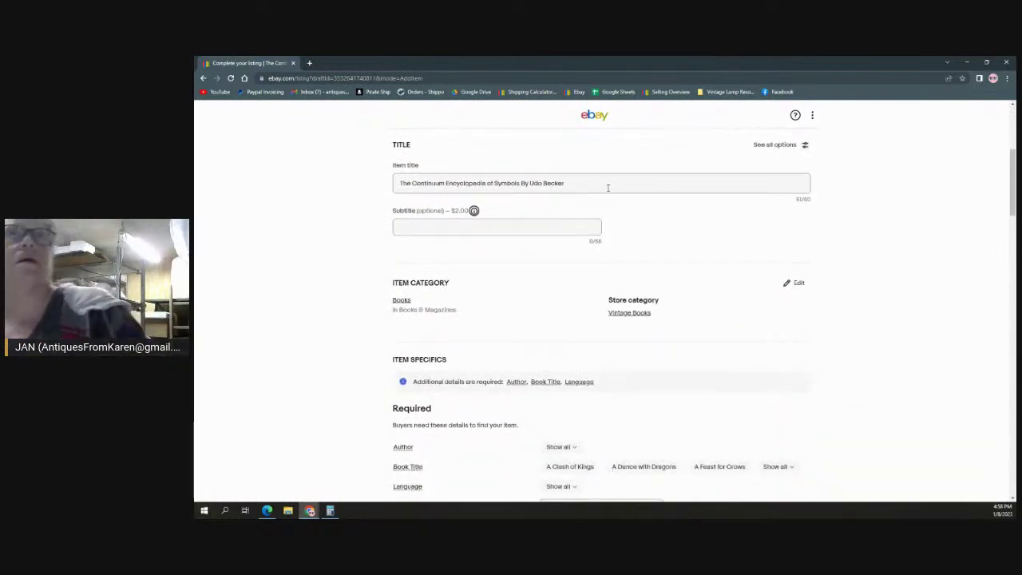
pyautogui.click(608, 188)
pyautogui.write('har')
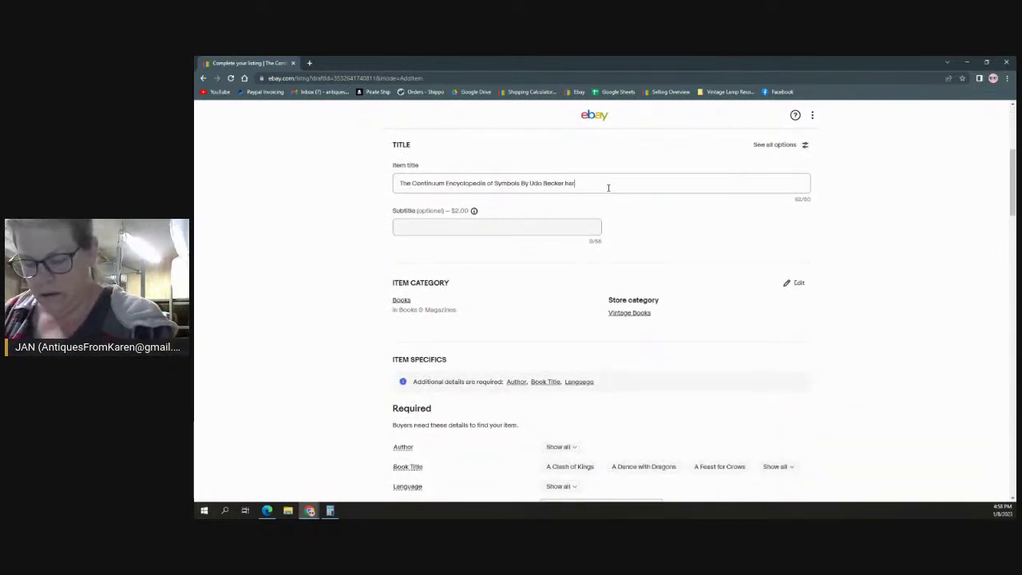
pyautogui.write('dcover')
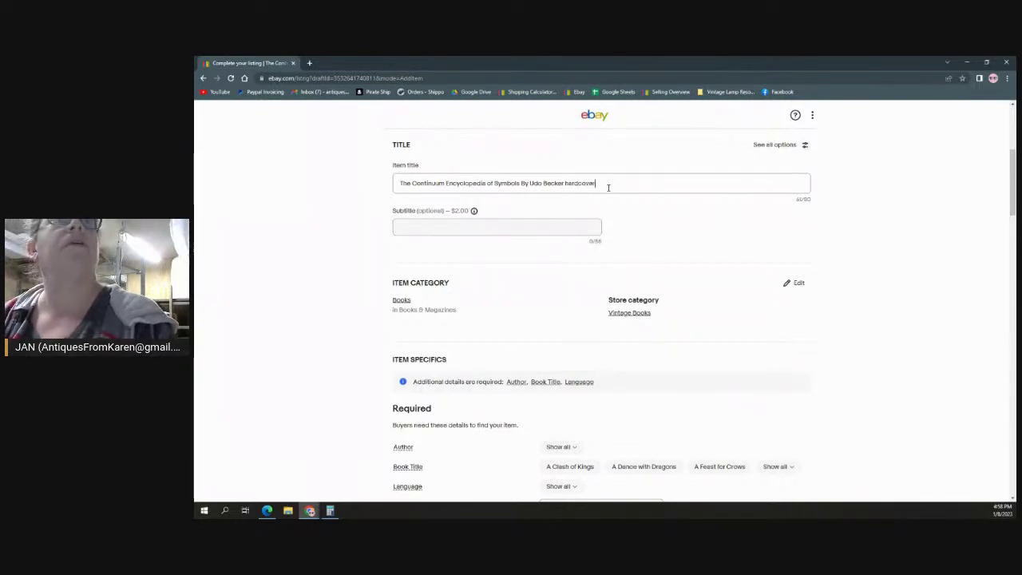
pyautogui.press('BackSpace')
pyautogui.press('BackSpace')
pyautogui.press('BackSpace')
pyautogui.press('BackSpace')
pyautogui.press('BackSpace')
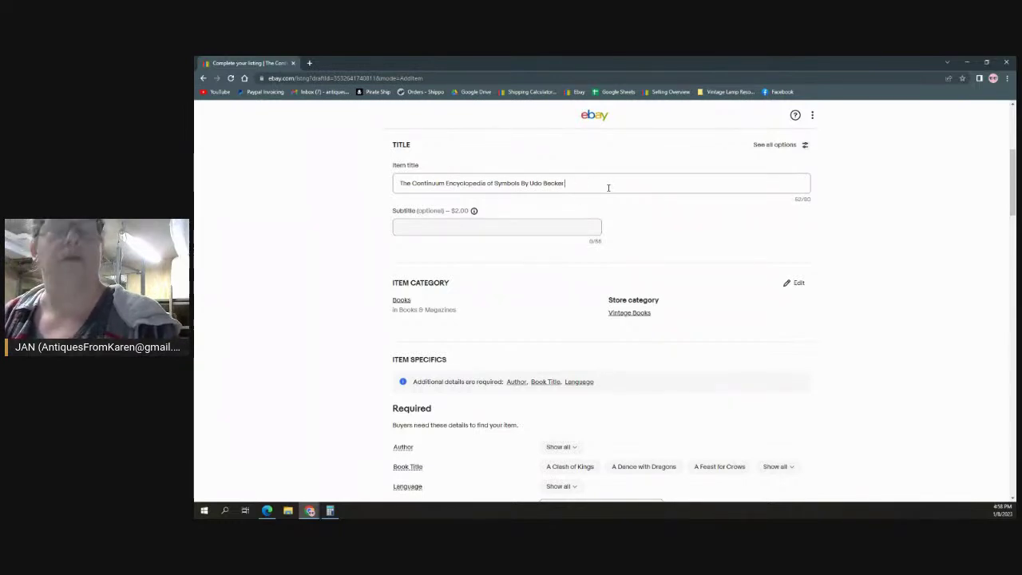
pyautogui.write('Hardcover')
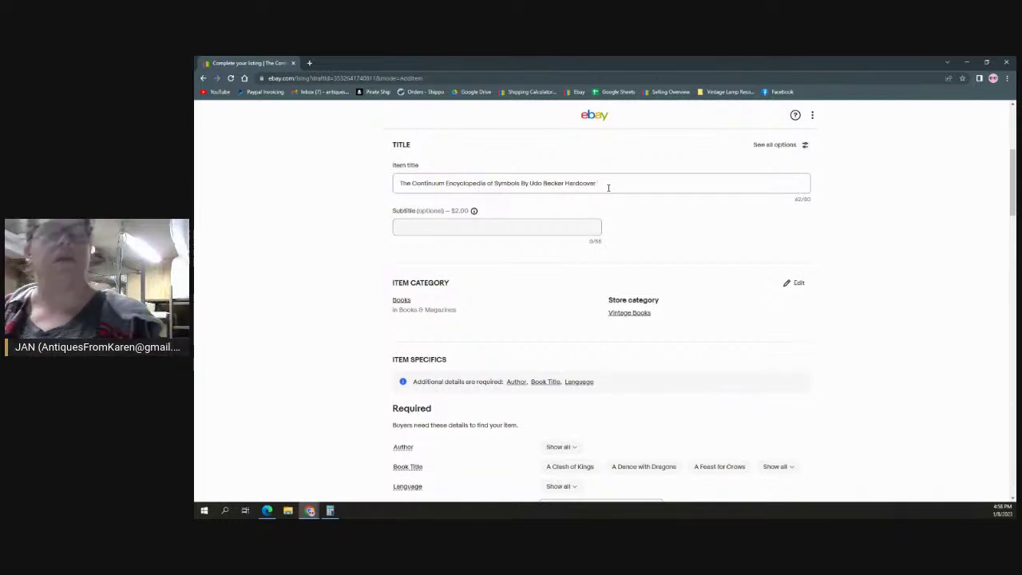
pyautogui.write('19')
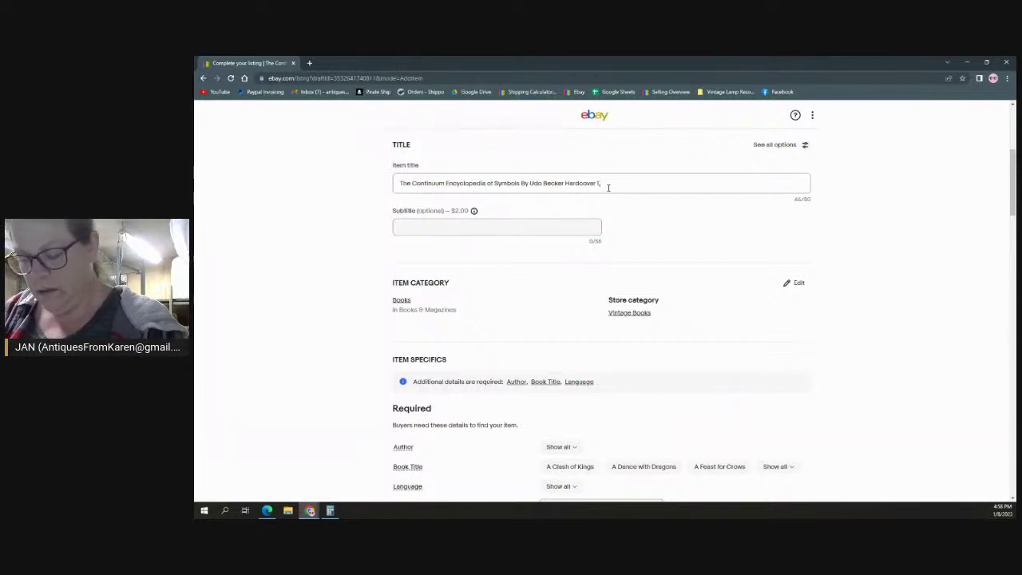
pyautogui.write('500')
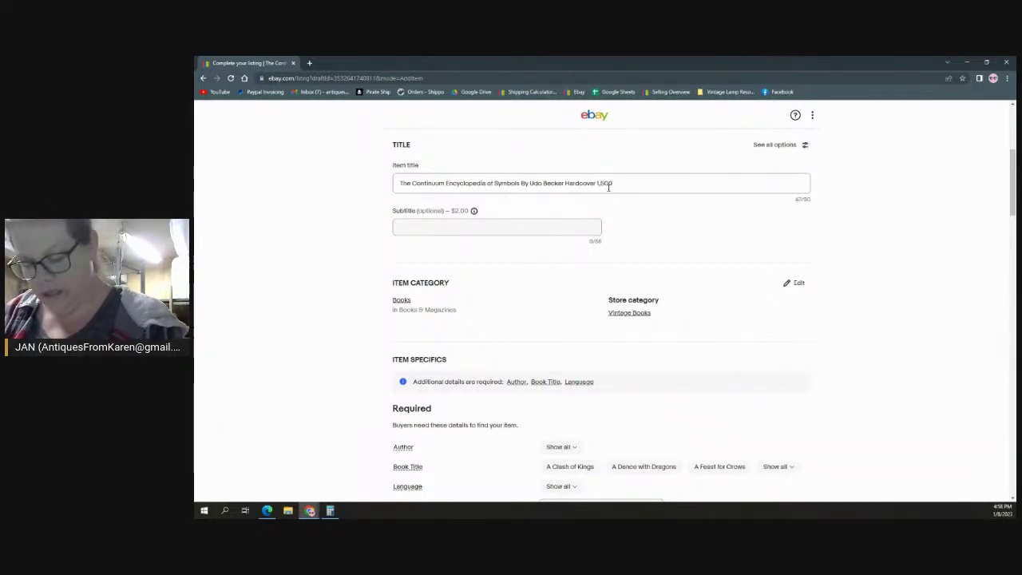
pyautogui.write(' entries')
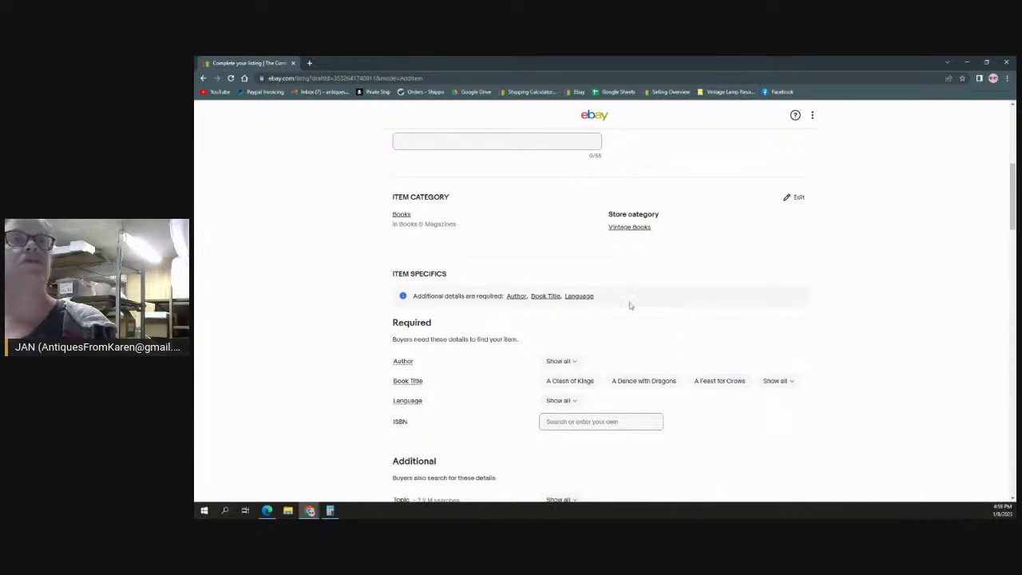
pyautogui.scroll(-2, 631, 302)
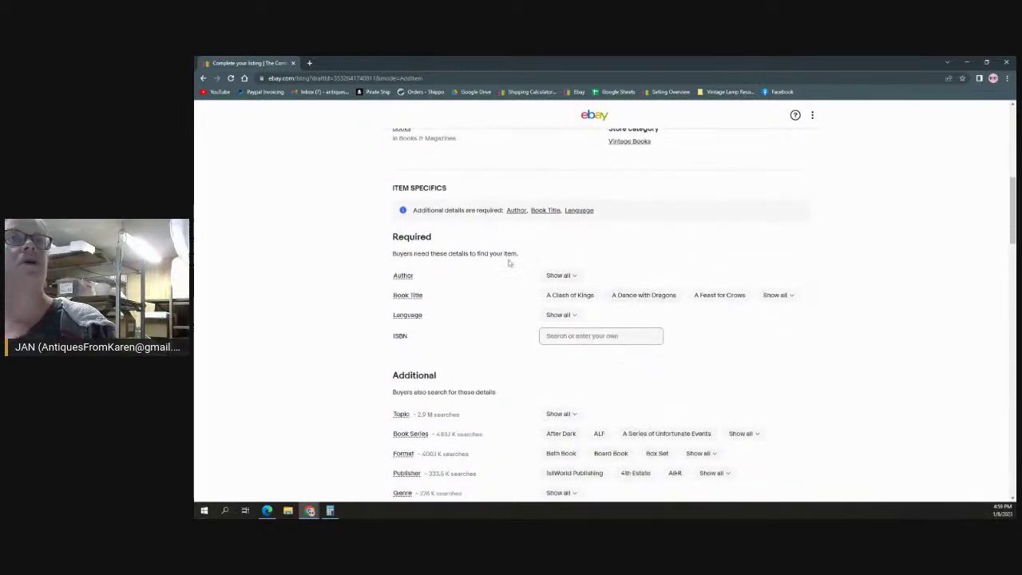
pyautogui.click(575, 276)
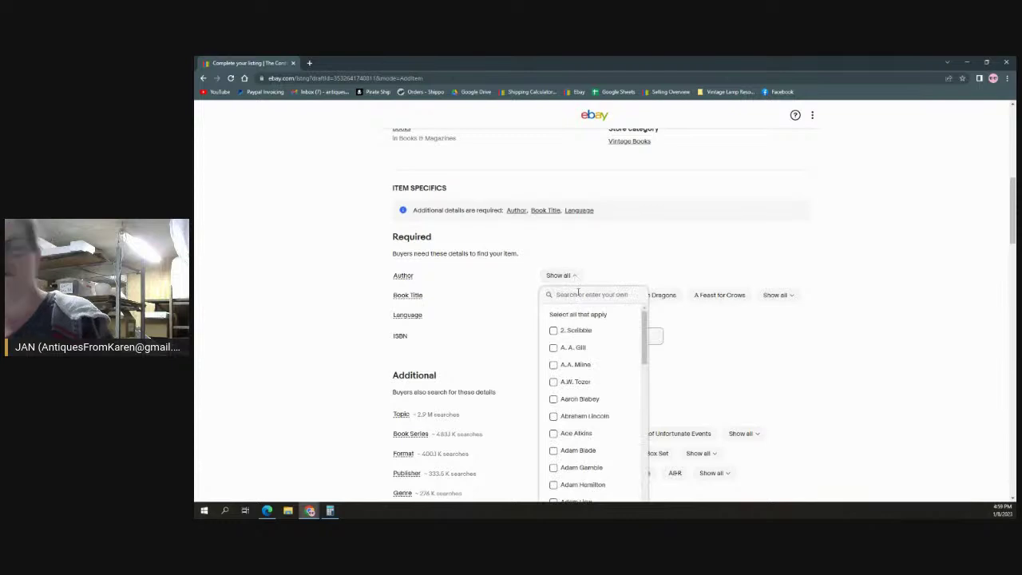
pyautogui.write('U')
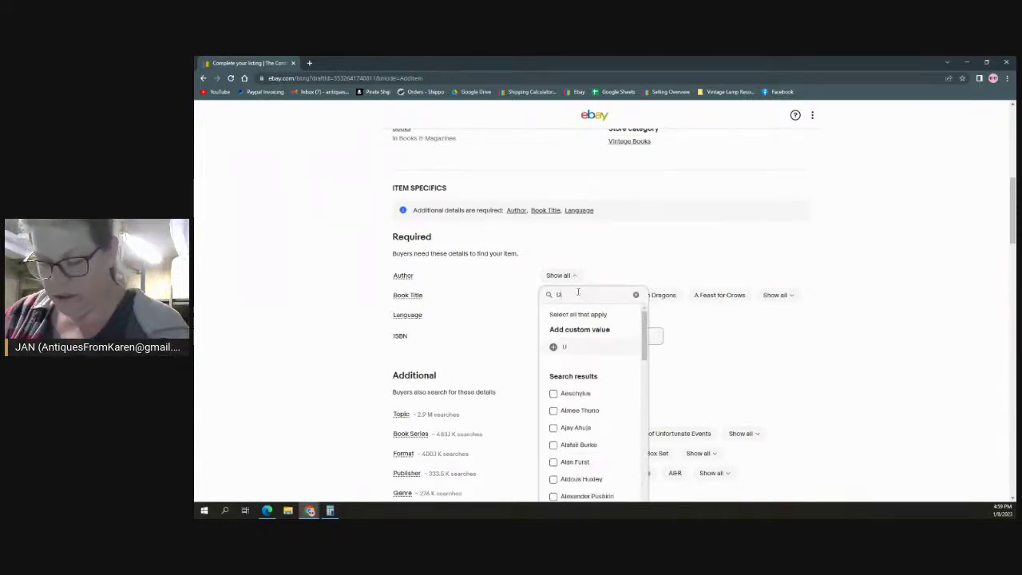
pyautogui.write('do B')
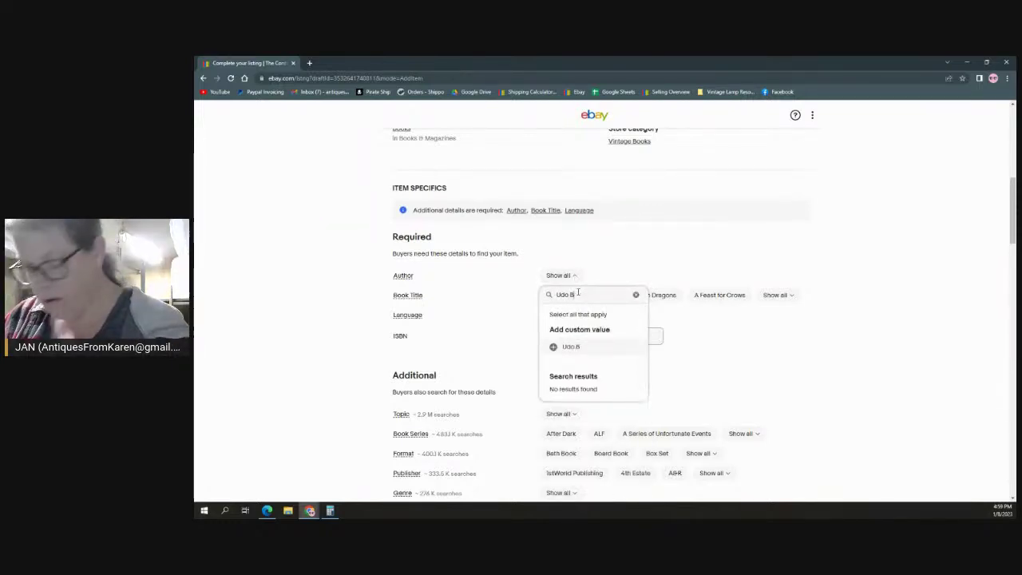
pyautogui.write('ecker')
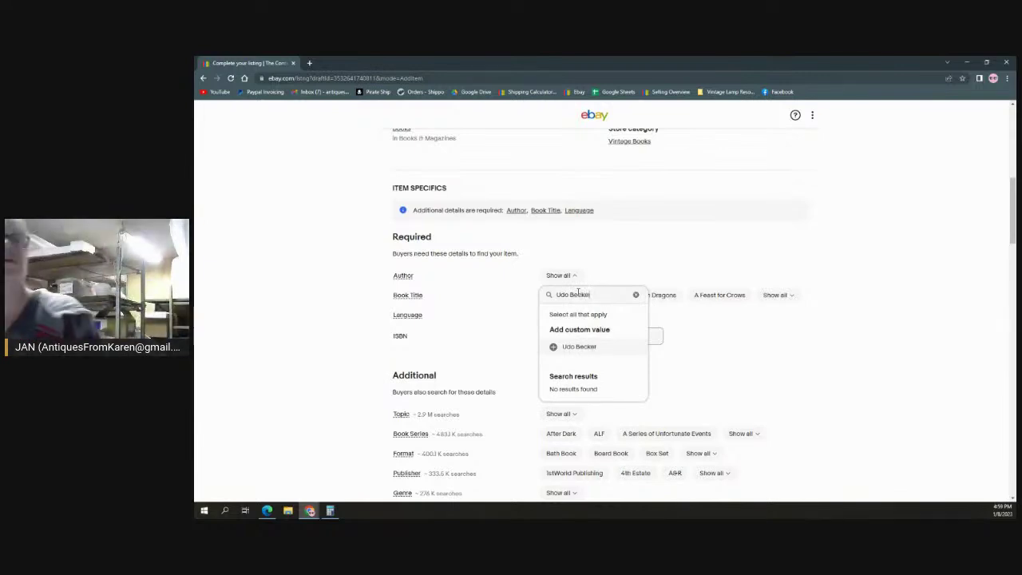
pyautogui.click(580, 349)
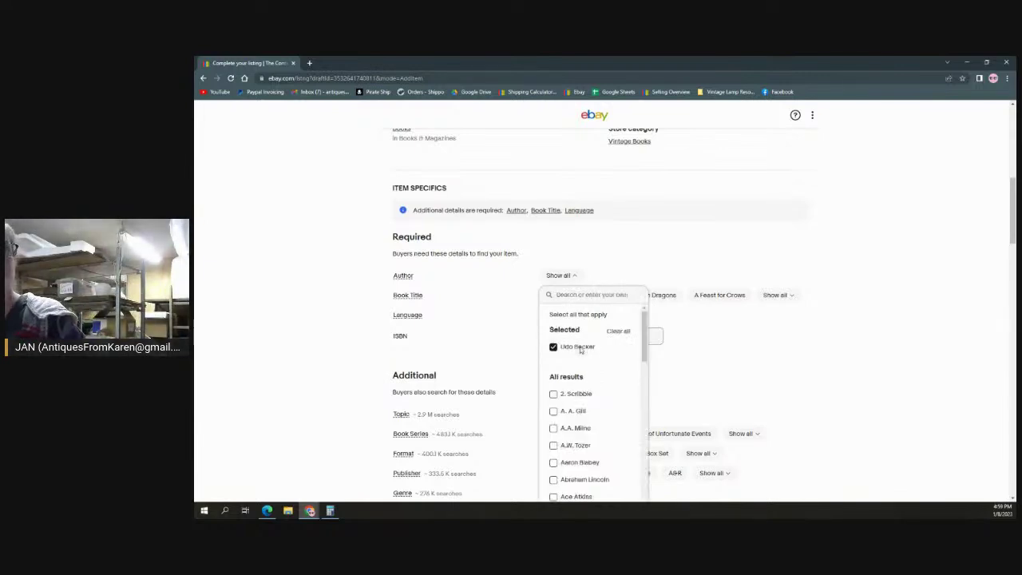
pyautogui.click(728, 350)
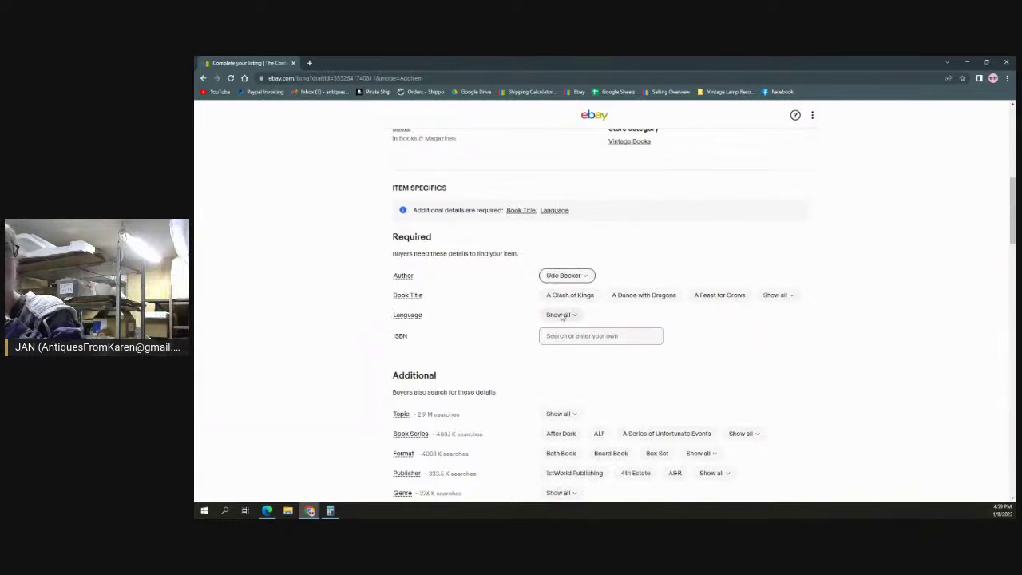
# Step: Set the required Book Title item specific to the custom value "The Continuum Encyclopedia of Symbols"
pyautogui.click(776, 296)
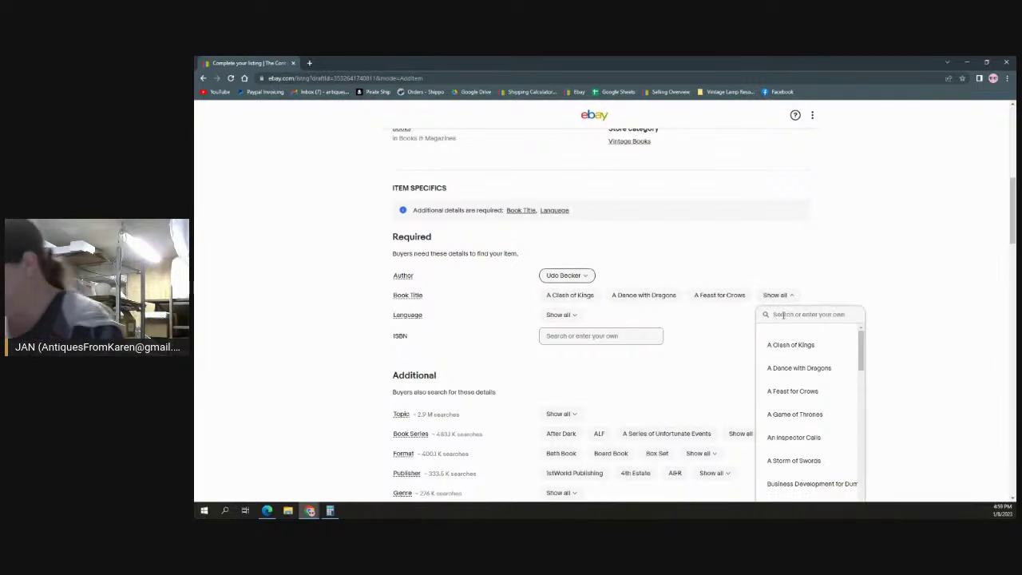
pyautogui.click(783, 314)
pyautogui.write('The')
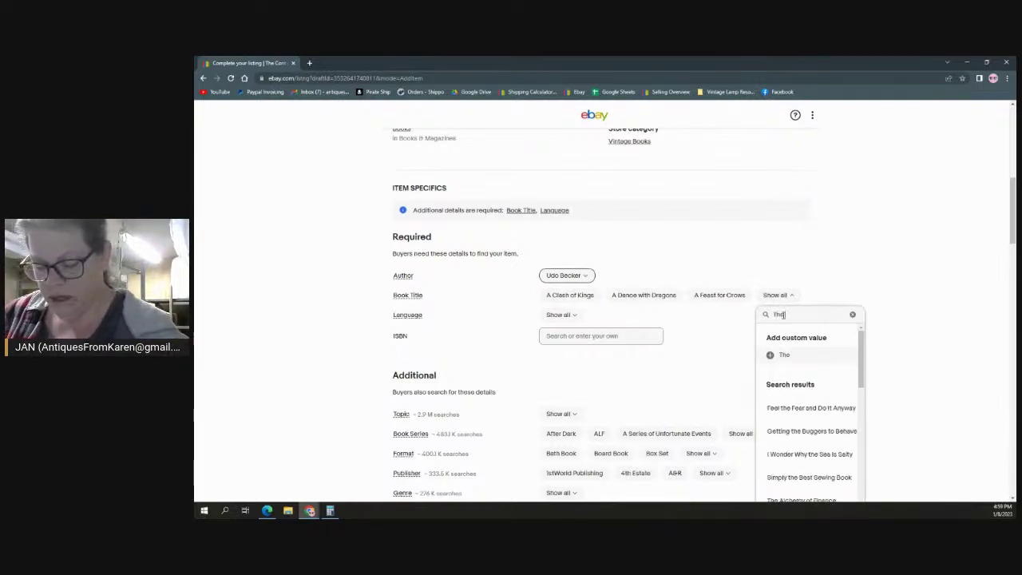
pyautogui.write(' Continuu')
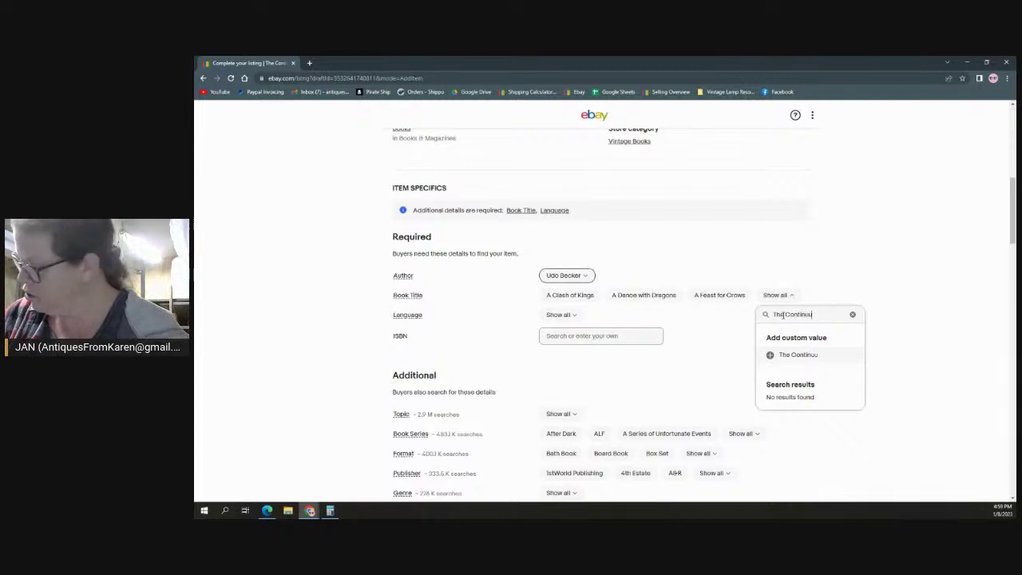
pyautogui.write('m End')
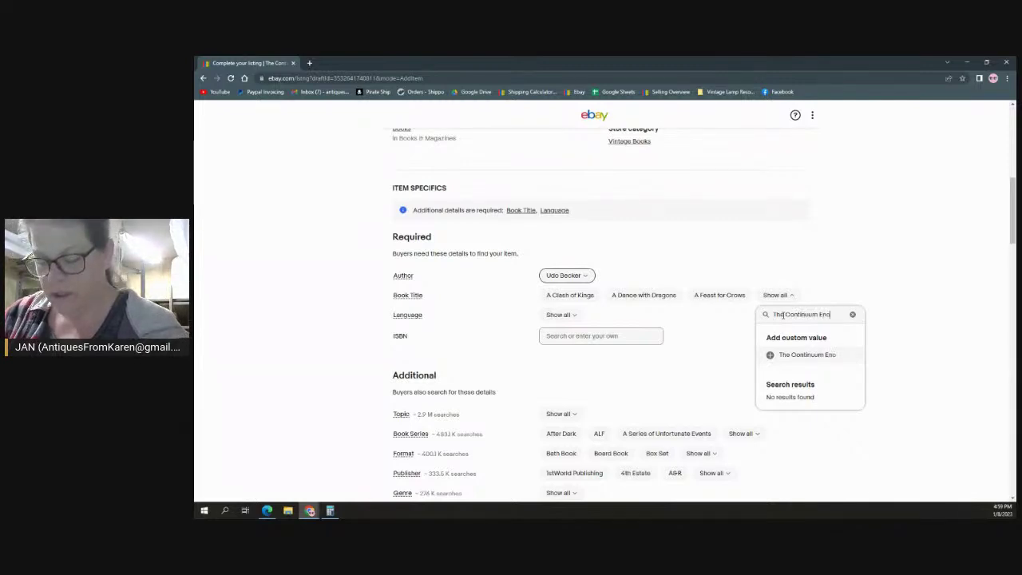
pyautogui.write('yclo')
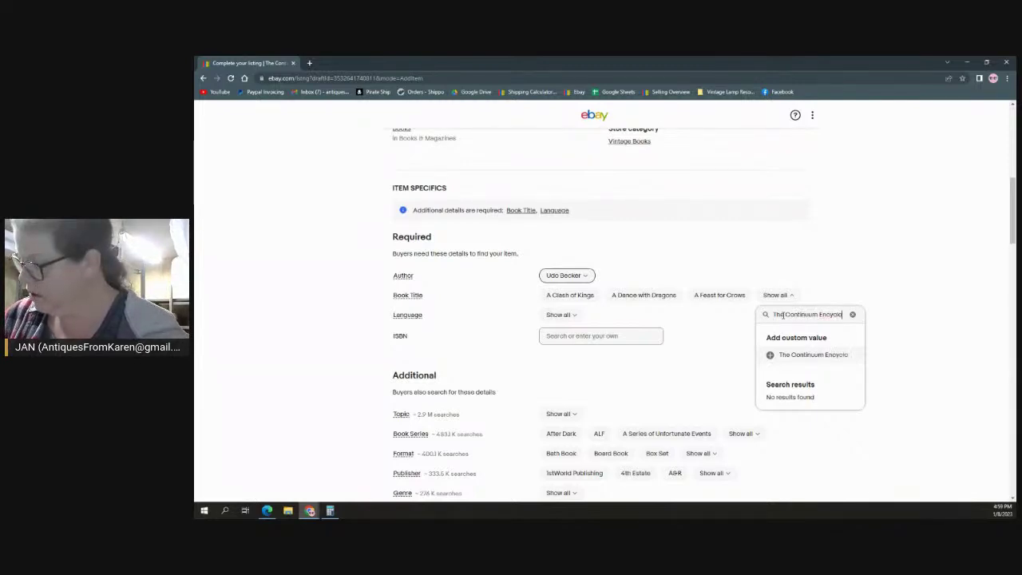
pyautogui.write('pedia of Symbols')
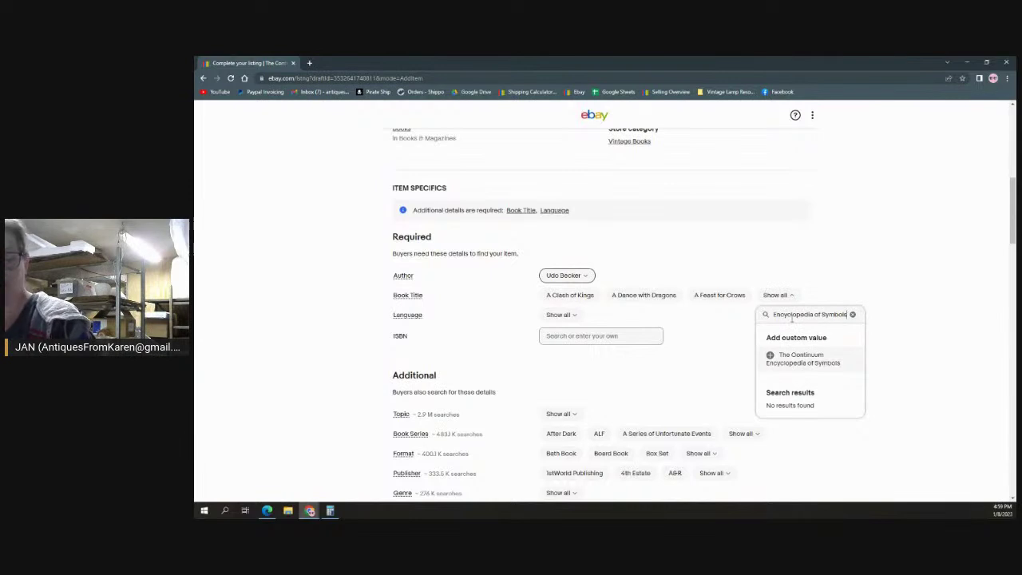
pyautogui.press('Tab')
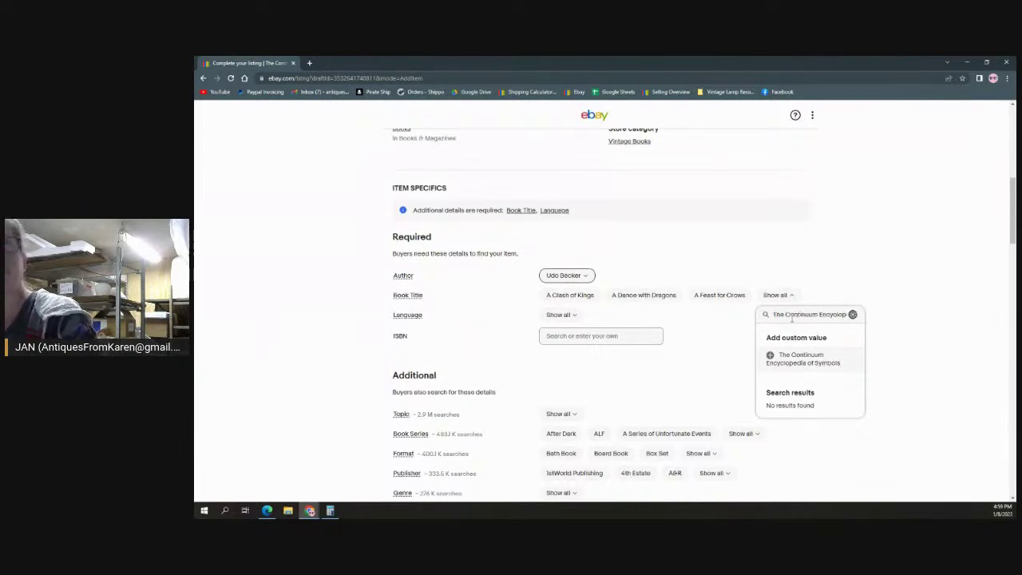
pyautogui.click(797, 363)
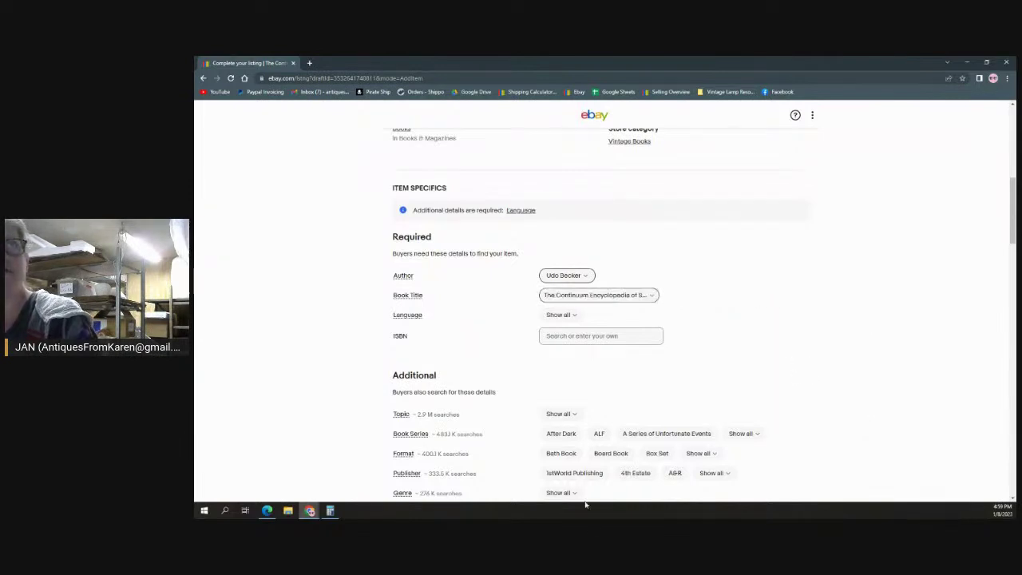
# Step: Set the required Language item specific to English
pyautogui.click(575, 318)
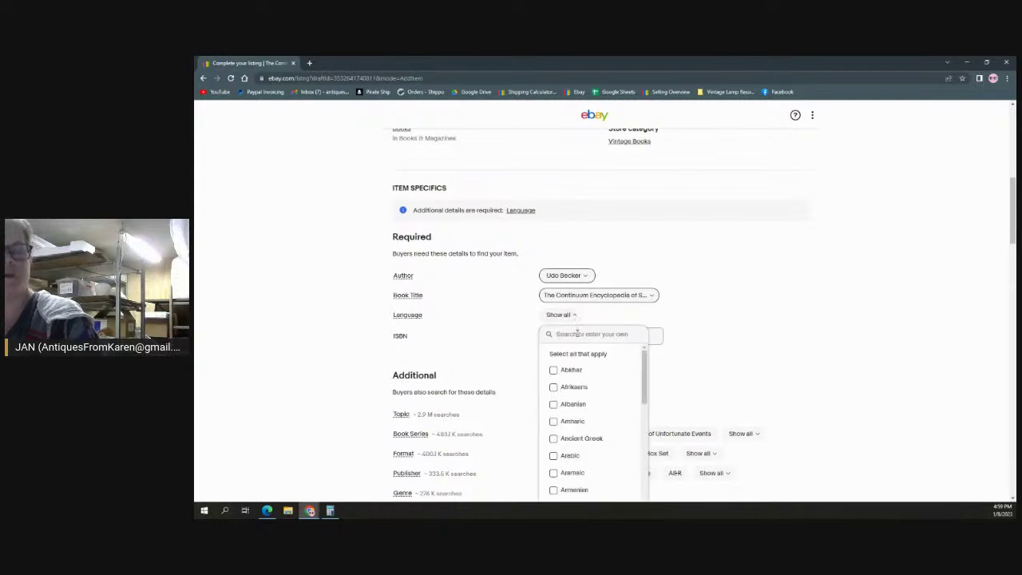
pyautogui.write('engluis')
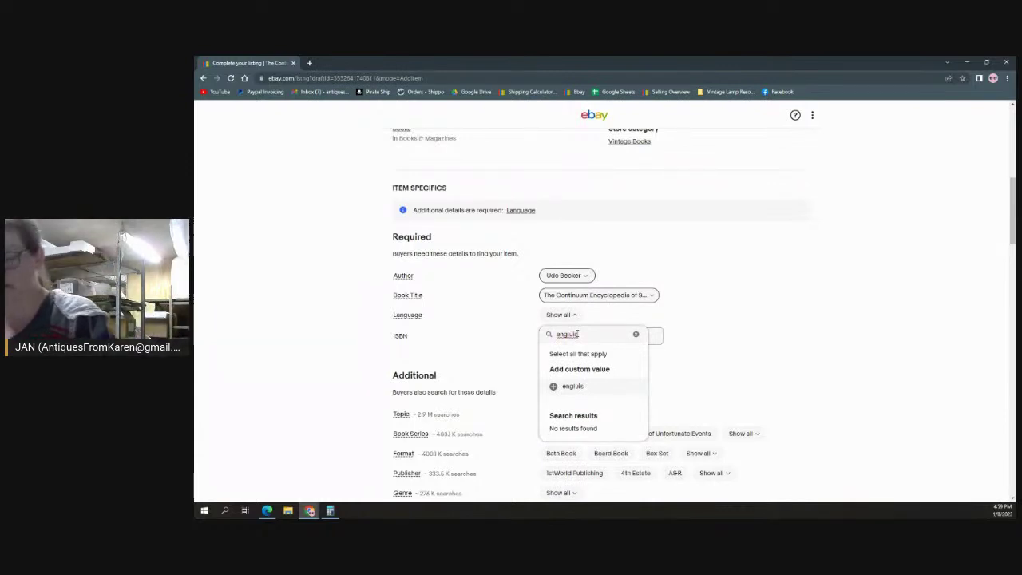
pyautogui.press('BackSpace')
pyautogui.press('BackSpace')
pyautogui.press('BackSpace')
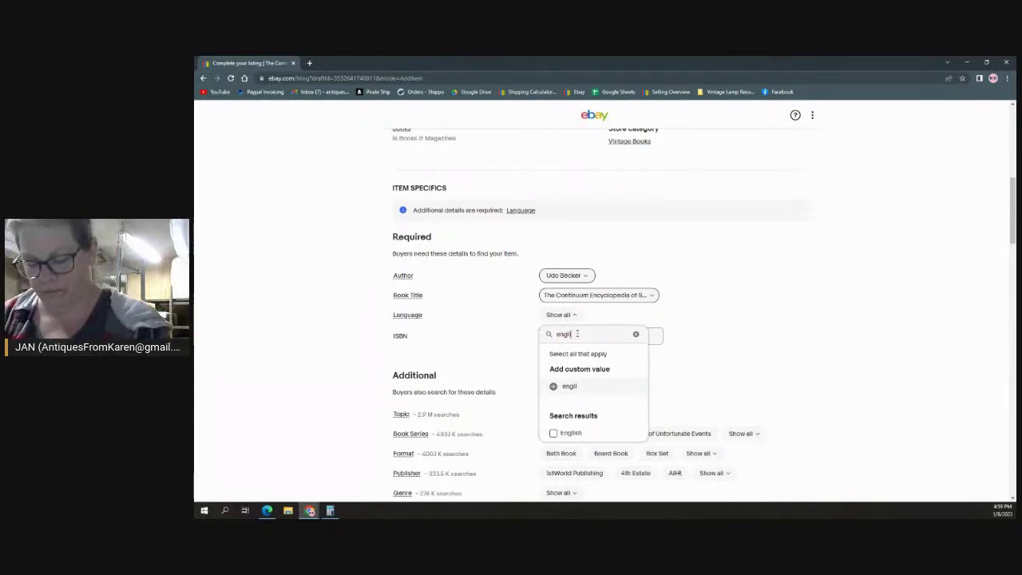
pyautogui.write('ish')
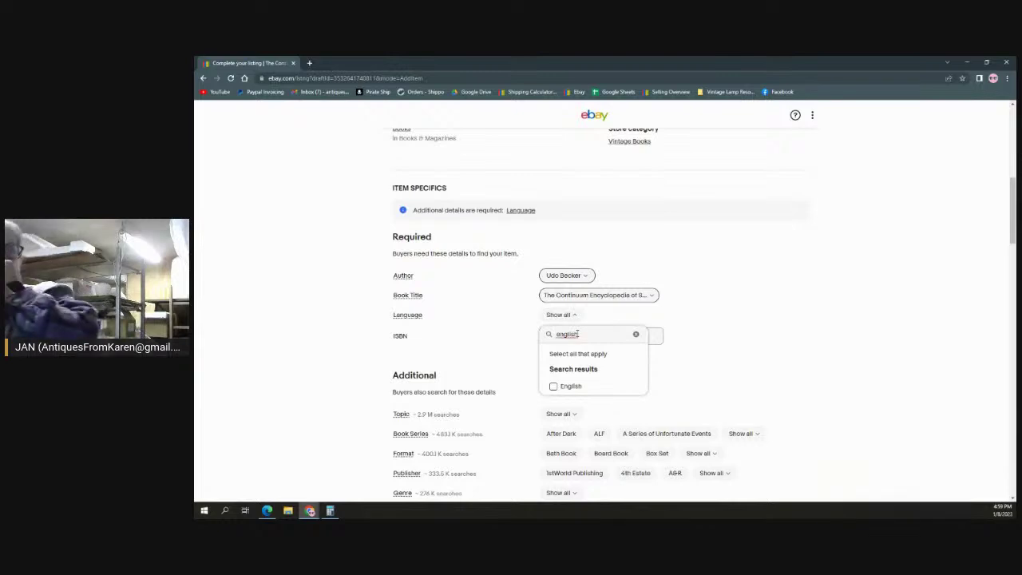
pyautogui.click(571, 386)
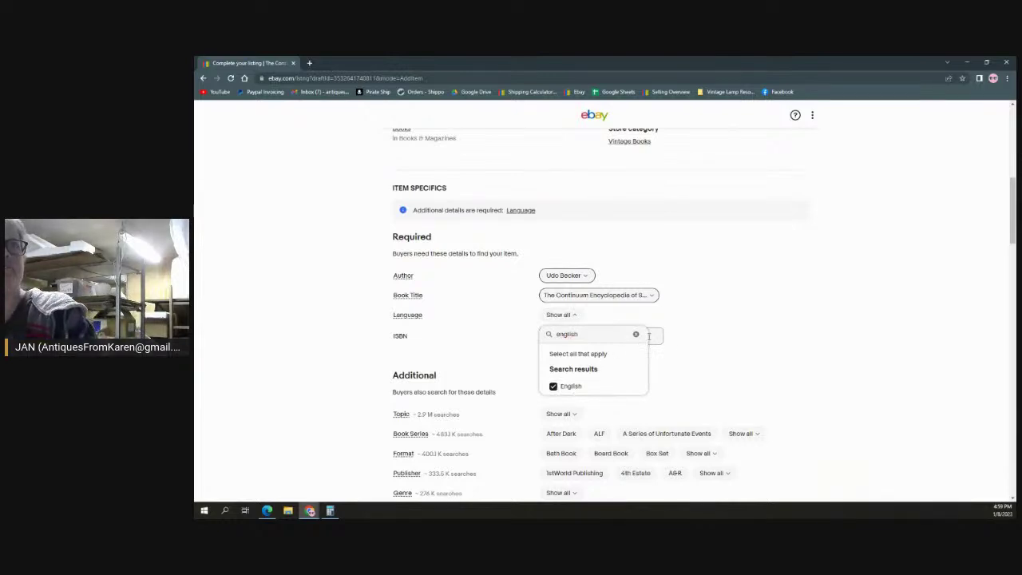
pyautogui.click(681, 369)
# Step: Try to look up the book by entering the ISBN as -8264-0644-0, and dismiss the lookup
pyautogui.click(575, 309)
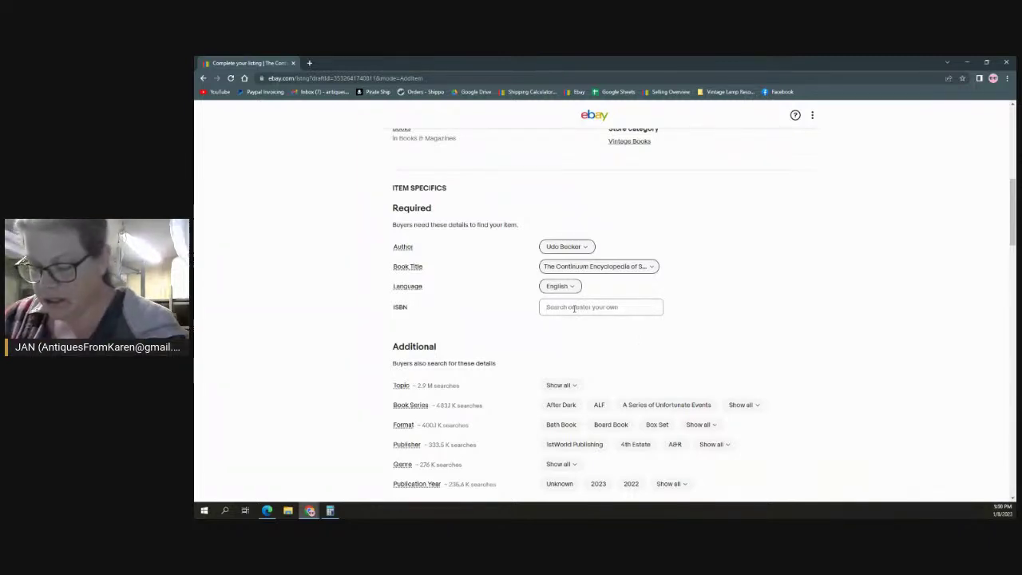
pyautogui.write('0')
pyautogui.press('BackSpace')
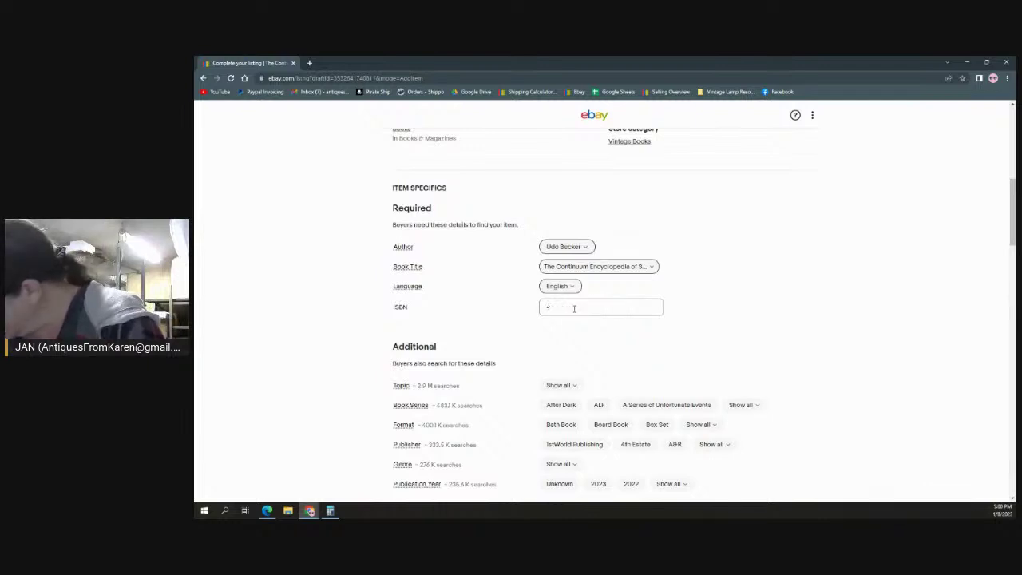
pyautogui.write('08264')
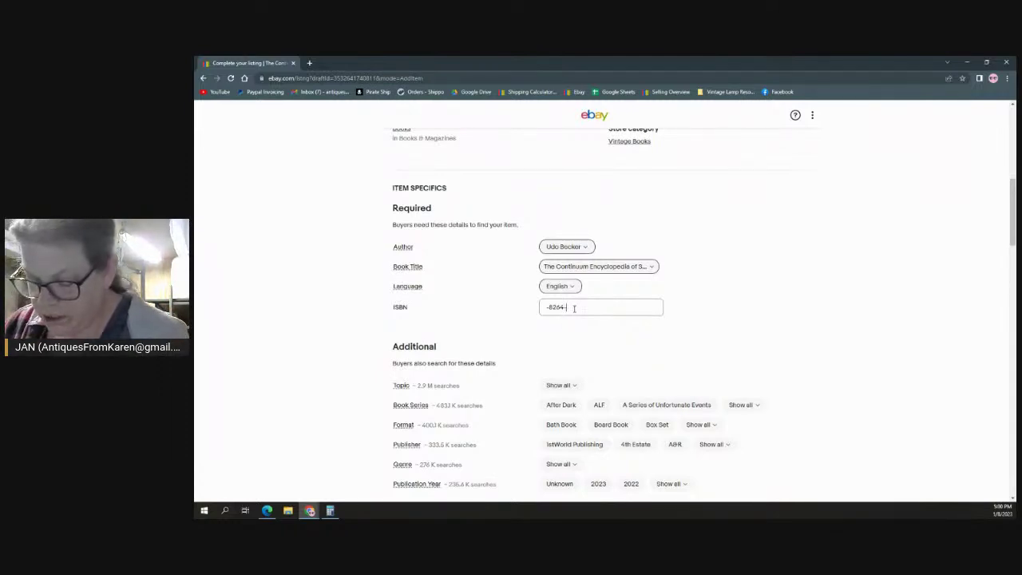
pyautogui.write('-09')
pyautogui.write('44')
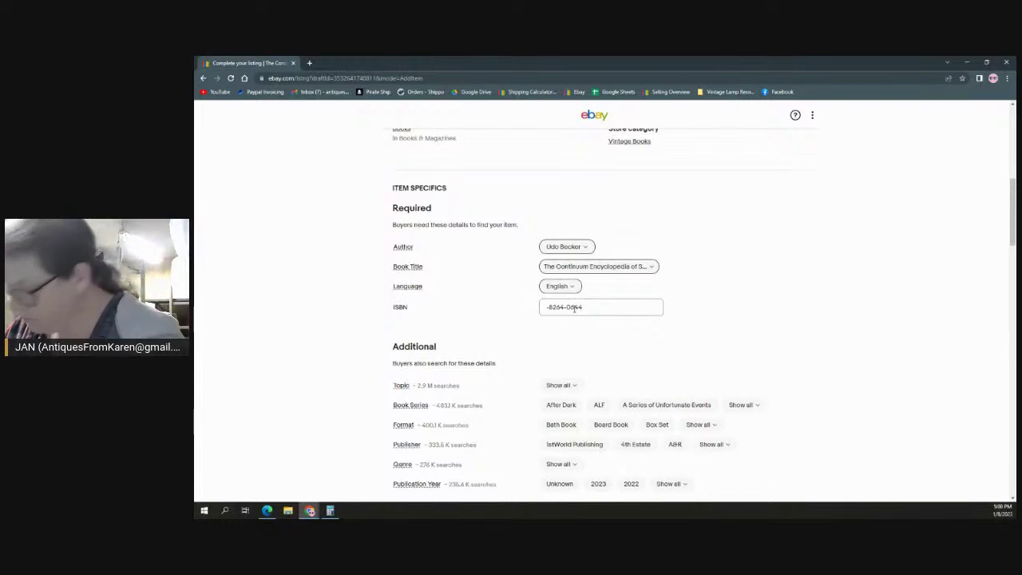
pyautogui.write('-0')
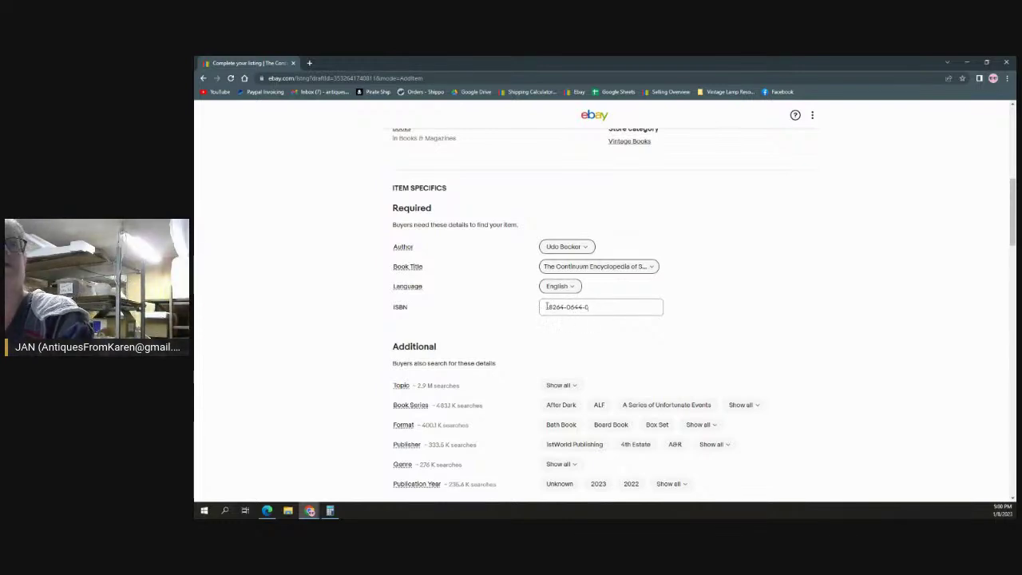
pyautogui.click(628, 471)
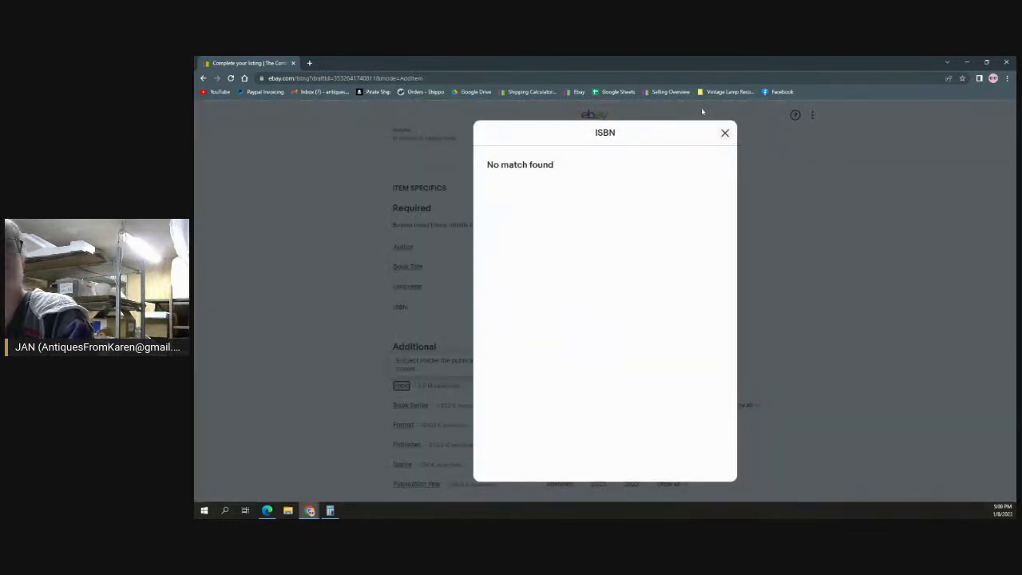
pyautogui.click(726, 133)
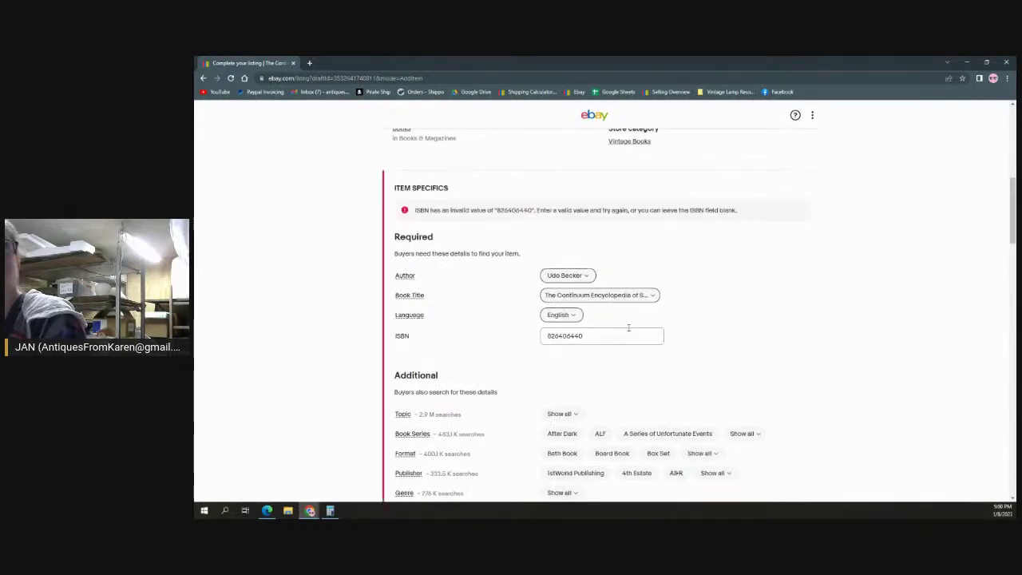
pyautogui.click(576, 336)
pyautogui.press('BackSpace')
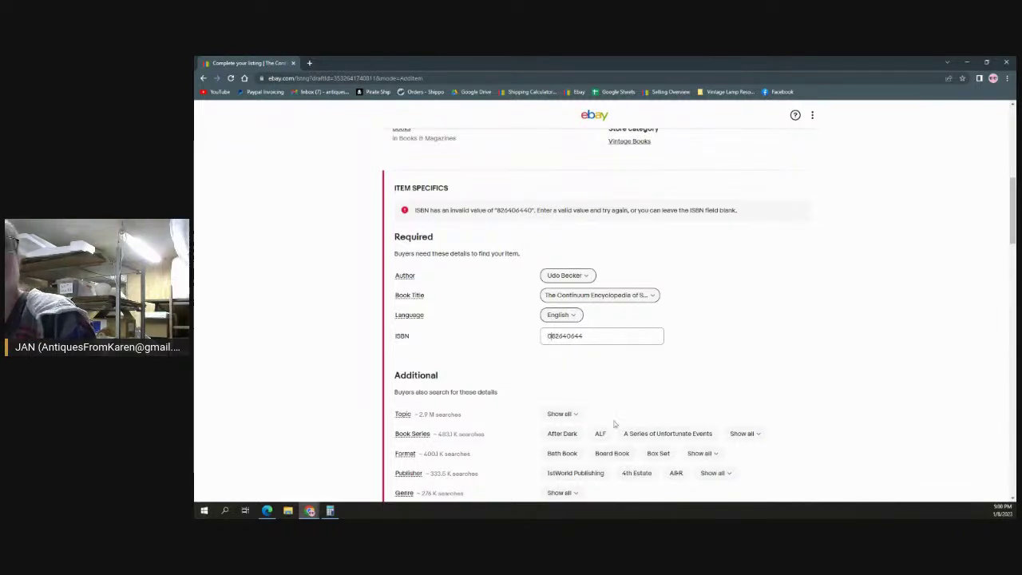
pyautogui.press('Home')
pyautogui.write('0')
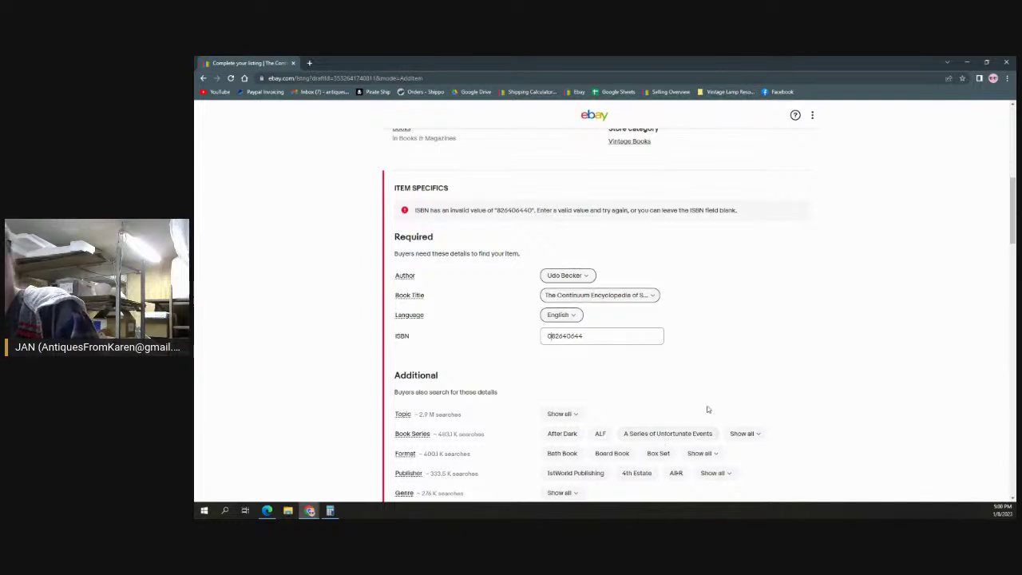
pyautogui.click(608, 336)
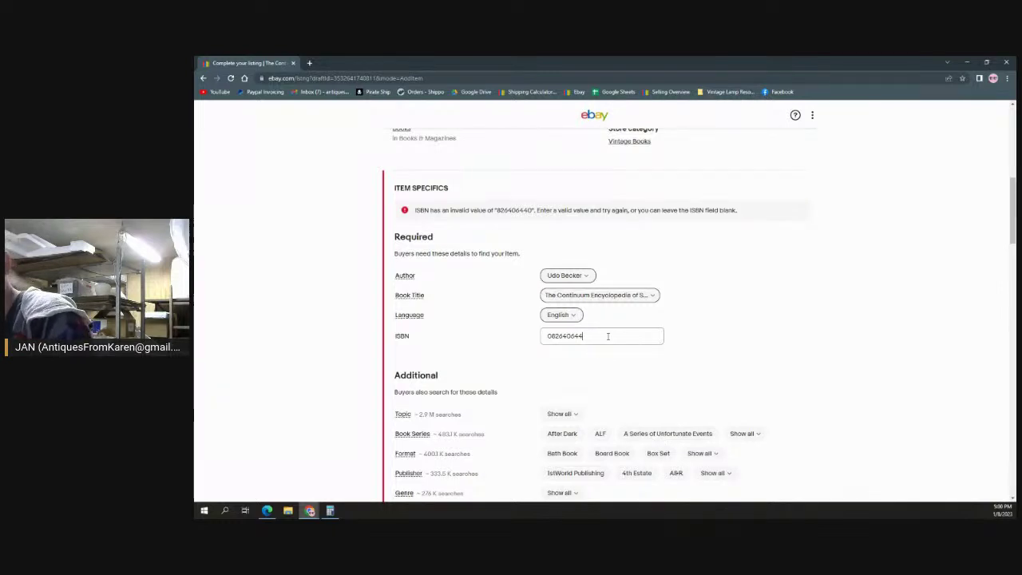
pyautogui.press('Return')
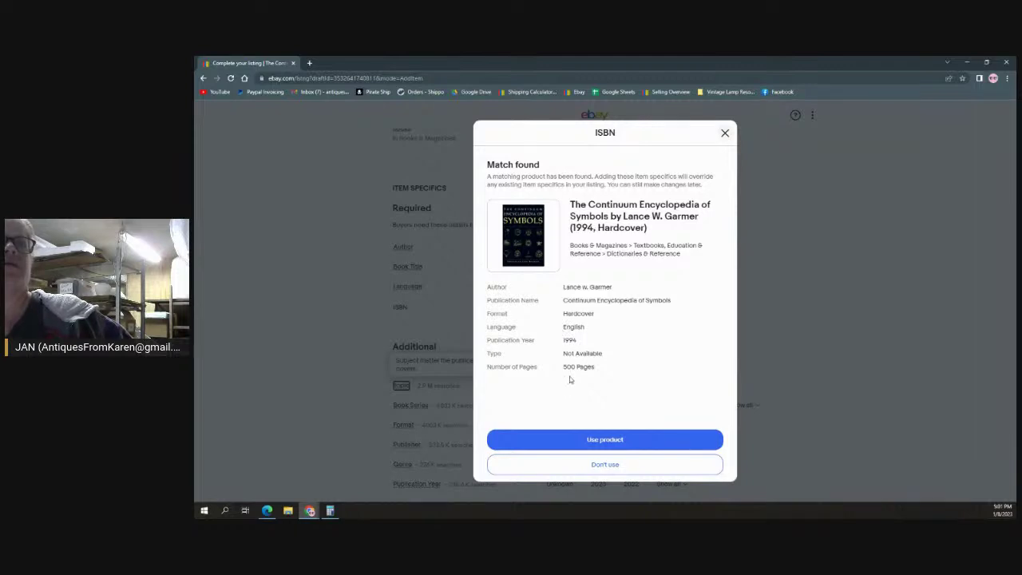
# Step: Decline the matched product and clear the ISBN item specific
pyautogui.click(623, 466)
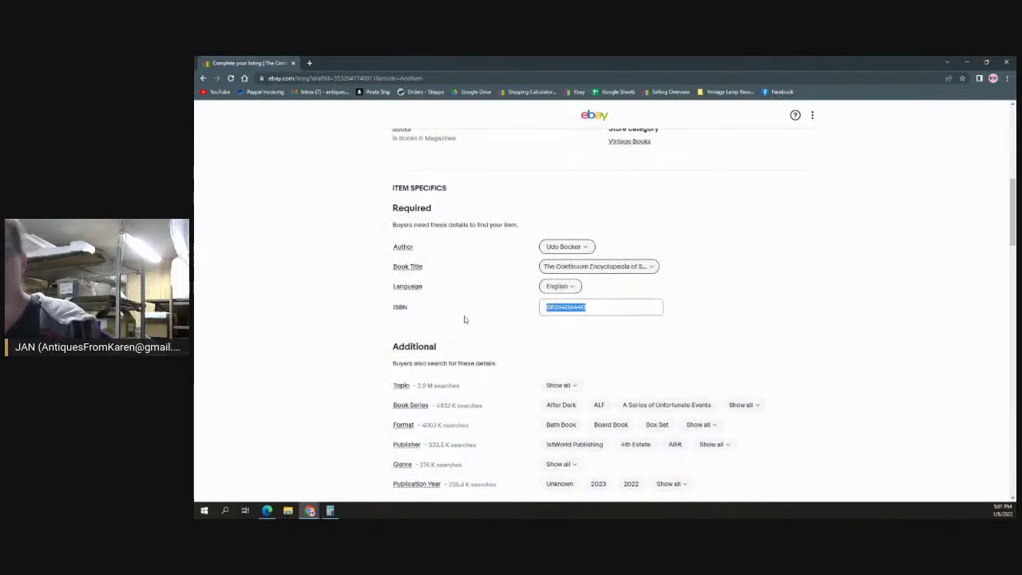
pyautogui.press('BackSpace')
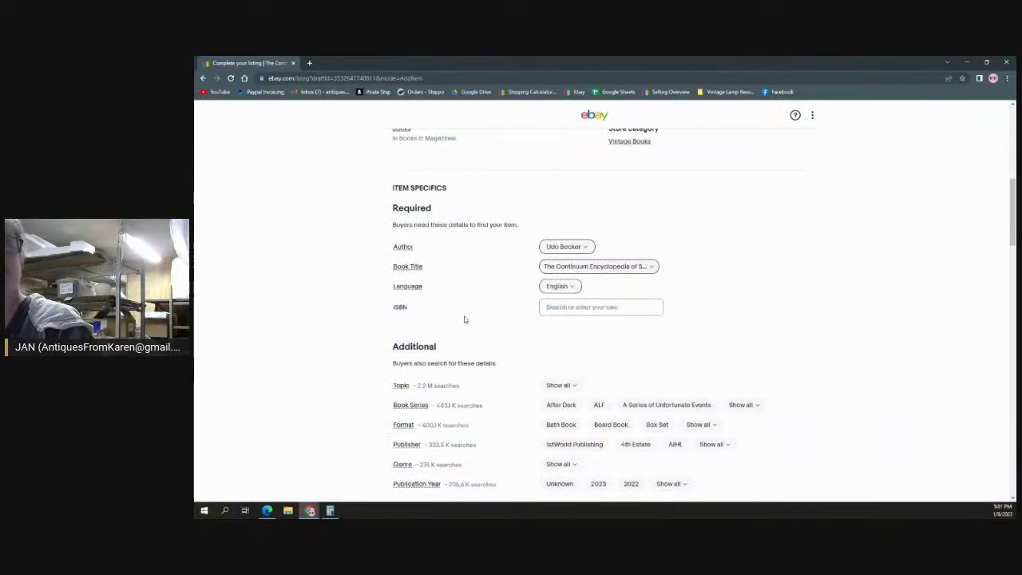
# Step: Add the custom value "symbols" to the additional Topic item specific
pyautogui.scroll(-3, 805, 287)
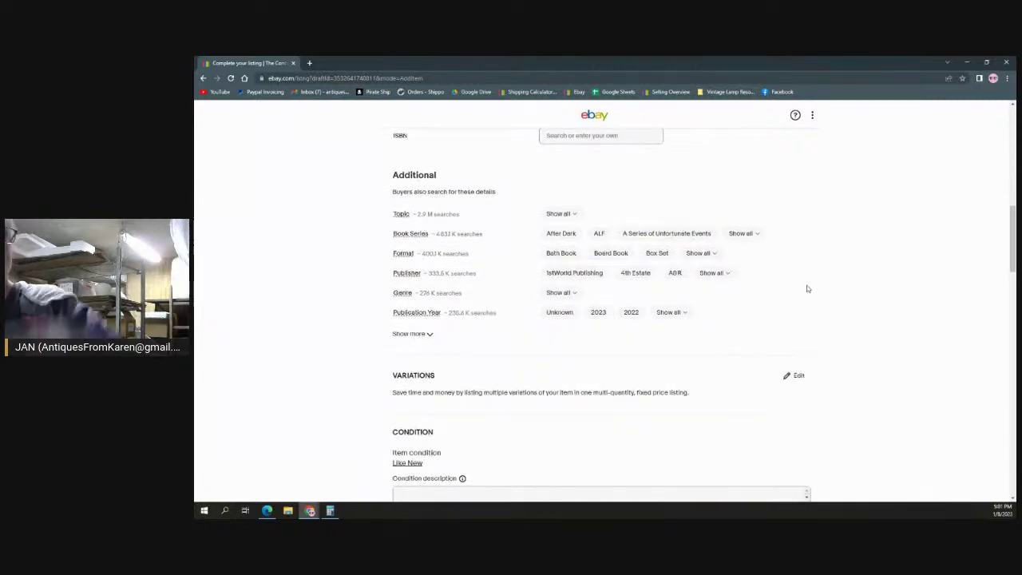
pyautogui.click(576, 215)
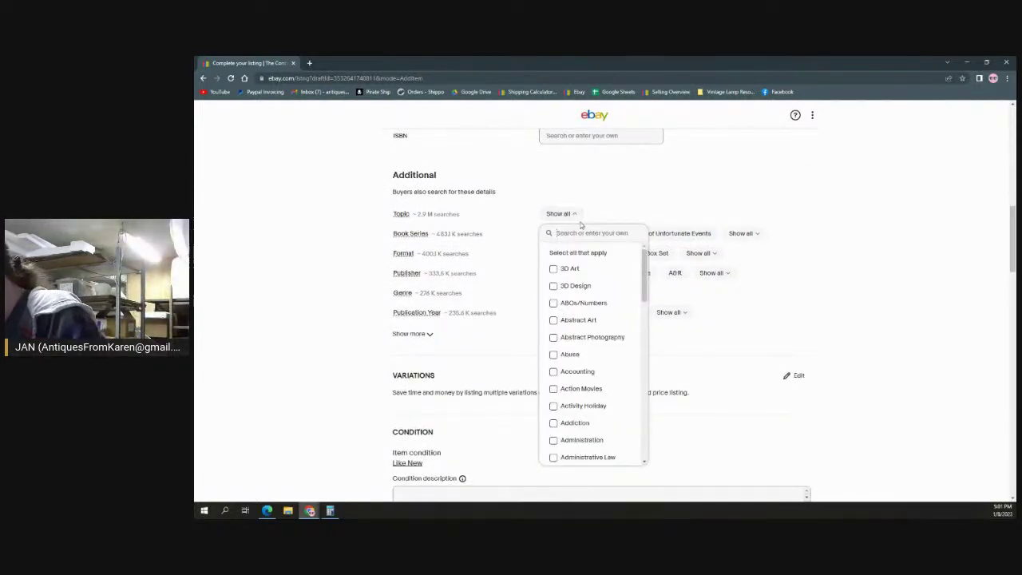
pyautogui.write('symbols')
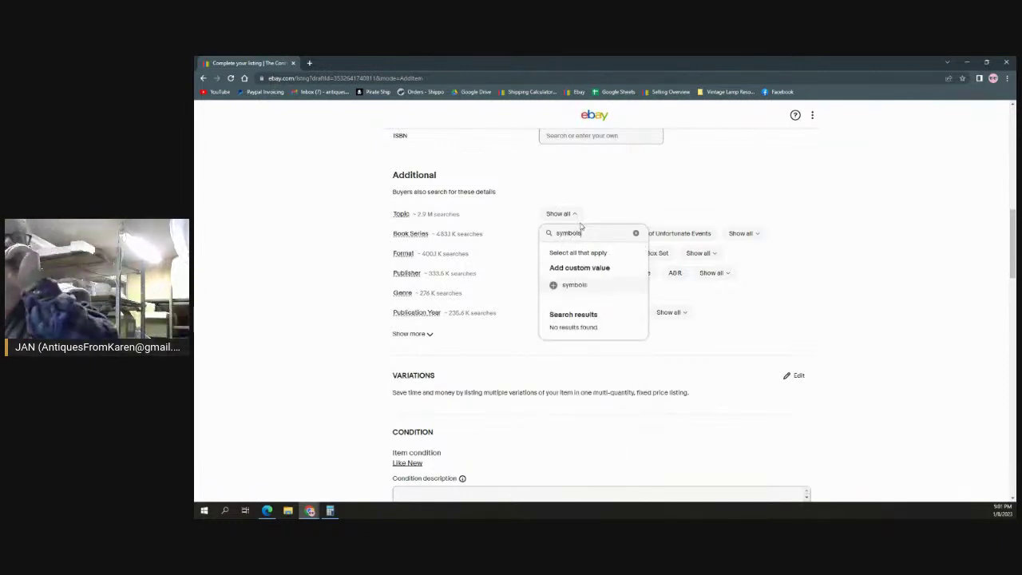
pyautogui.click(565, 286)
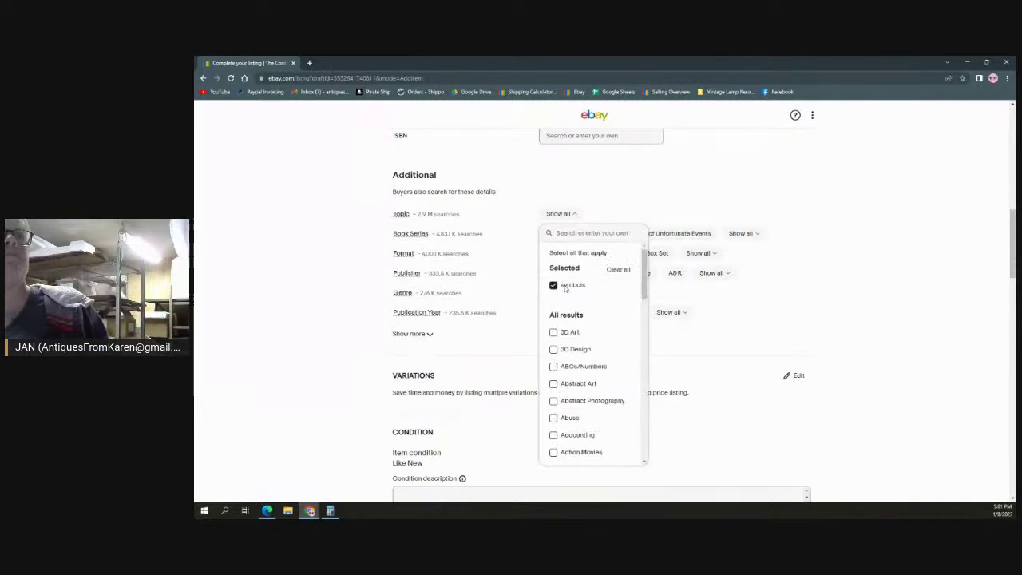
# Step: Keep symbols as the book's topic and set its format to Hardcover
pyautogui.click(737, 315)
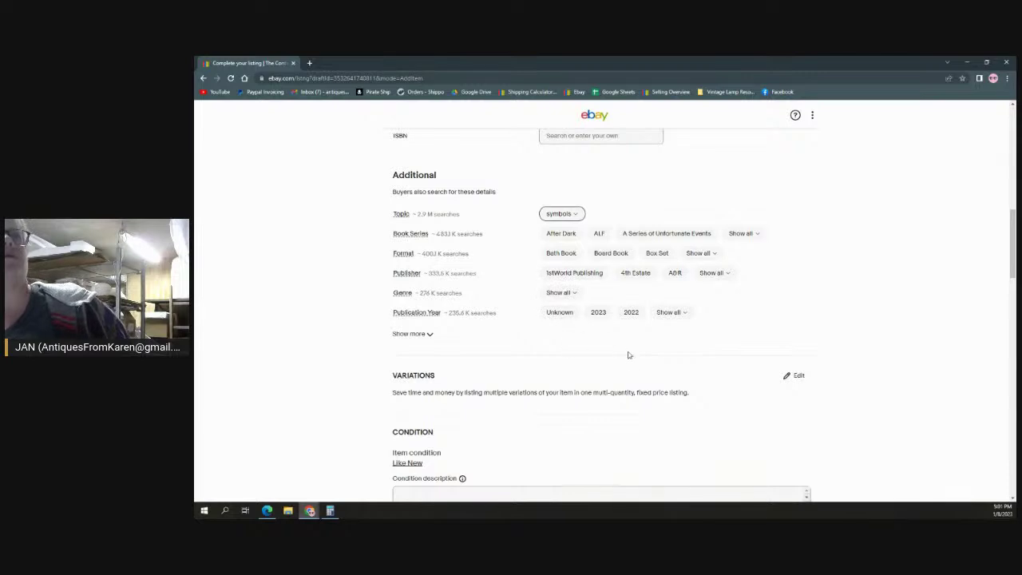
pyautogui.click(712, 254)
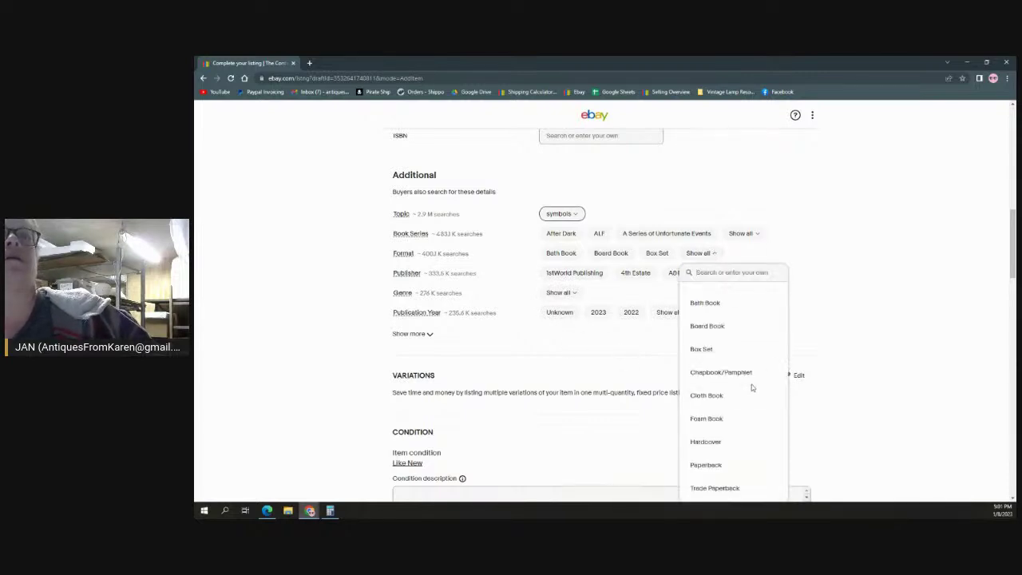
pyautogui.click(710, 444)
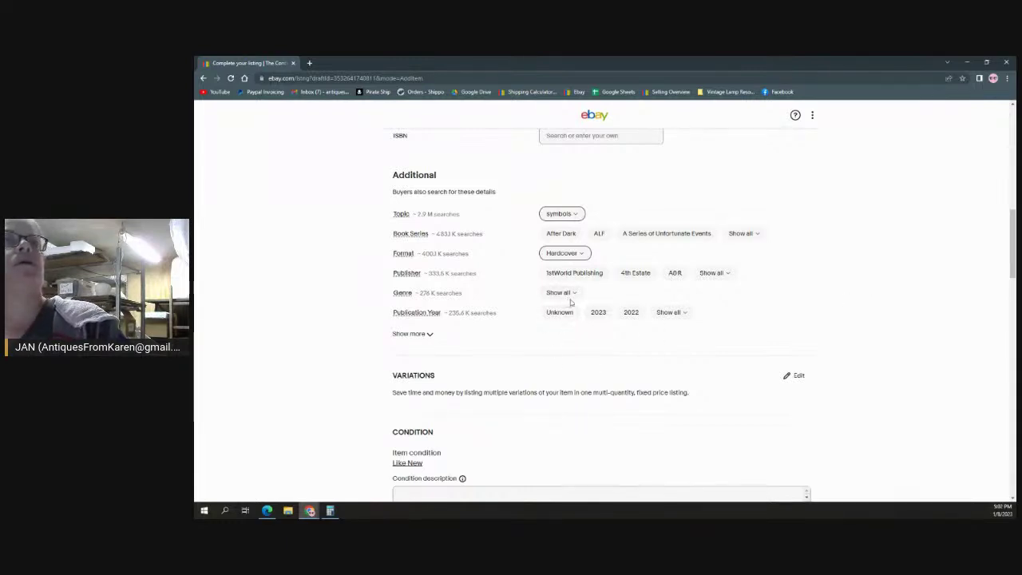
# Step: Set the book's publisher to the custom value Continuum
pyautogui.click(713, 272)
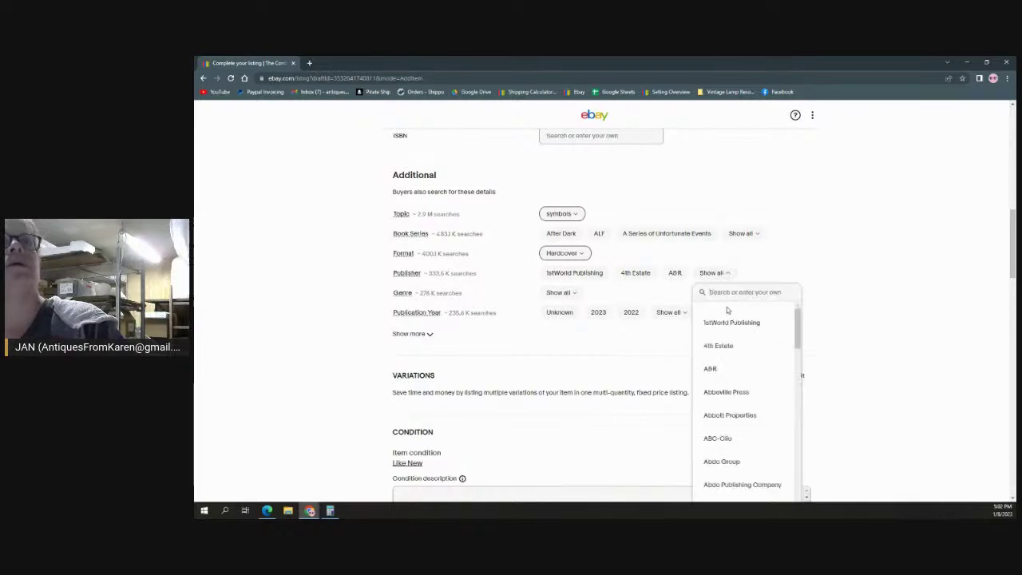
pyautogui.write('C')
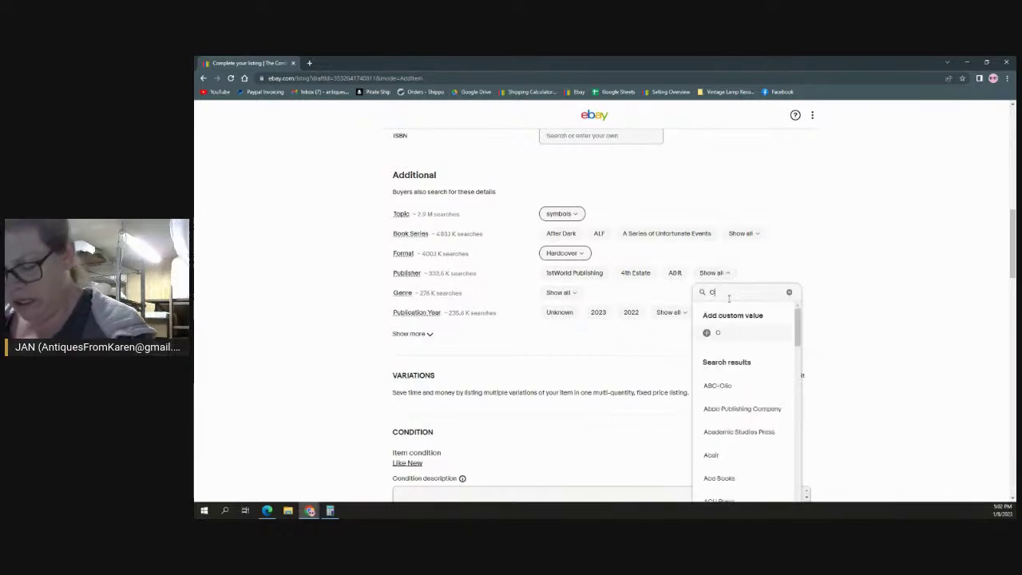
pyautogui.write('on')
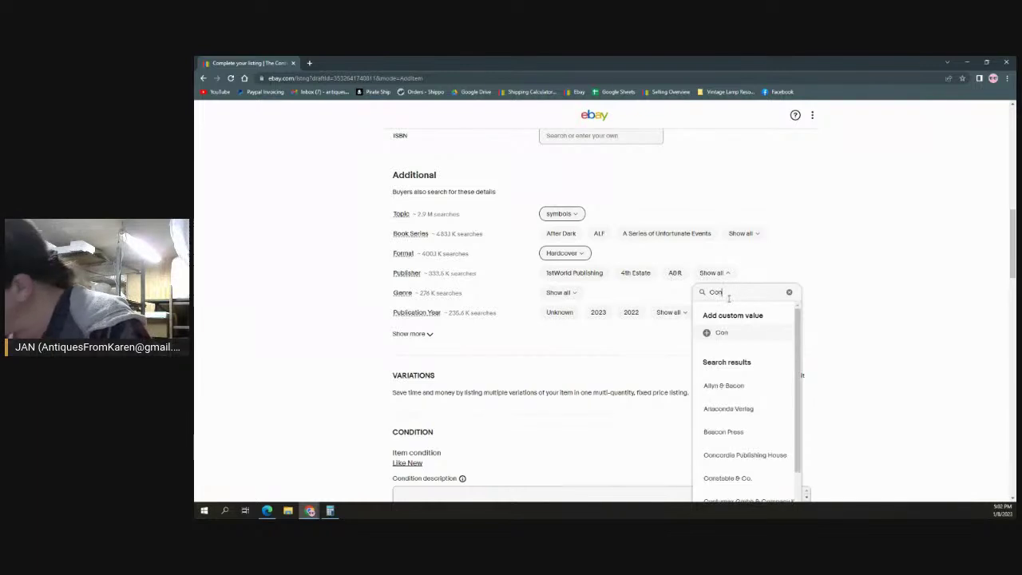
pyautogui.write('tin')
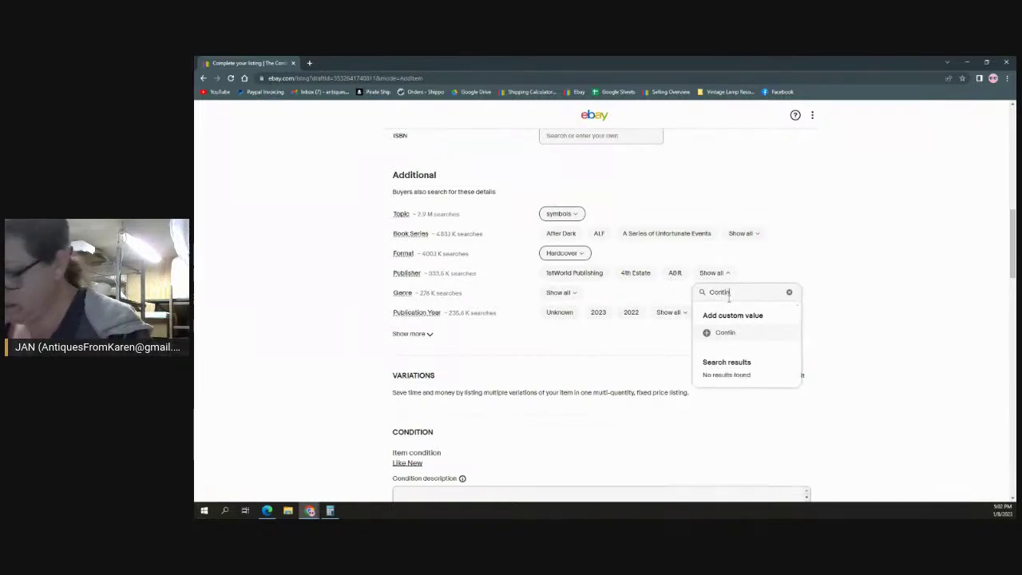
pyautogui.write('uum')
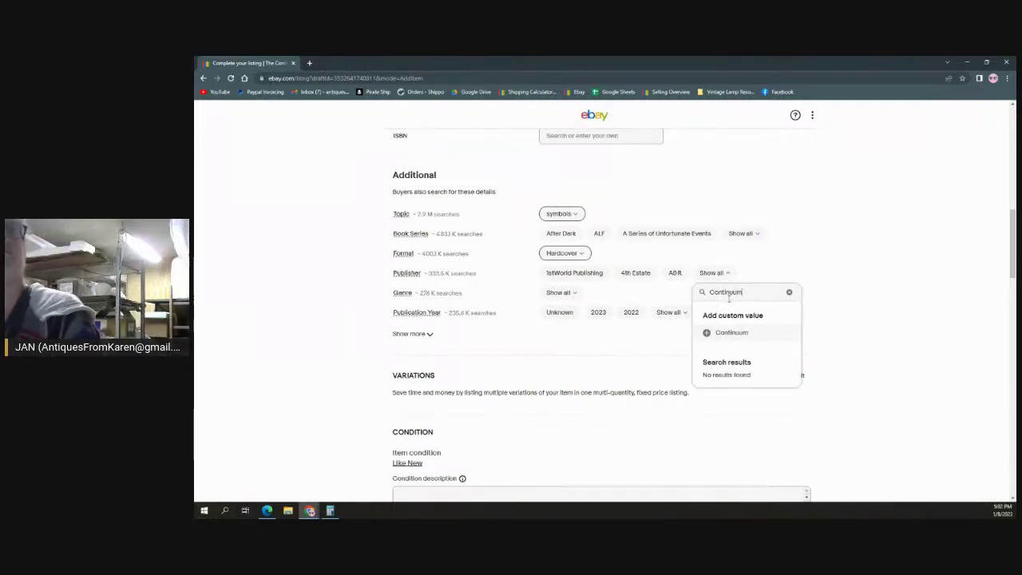
pyautogui.click(738, 332)
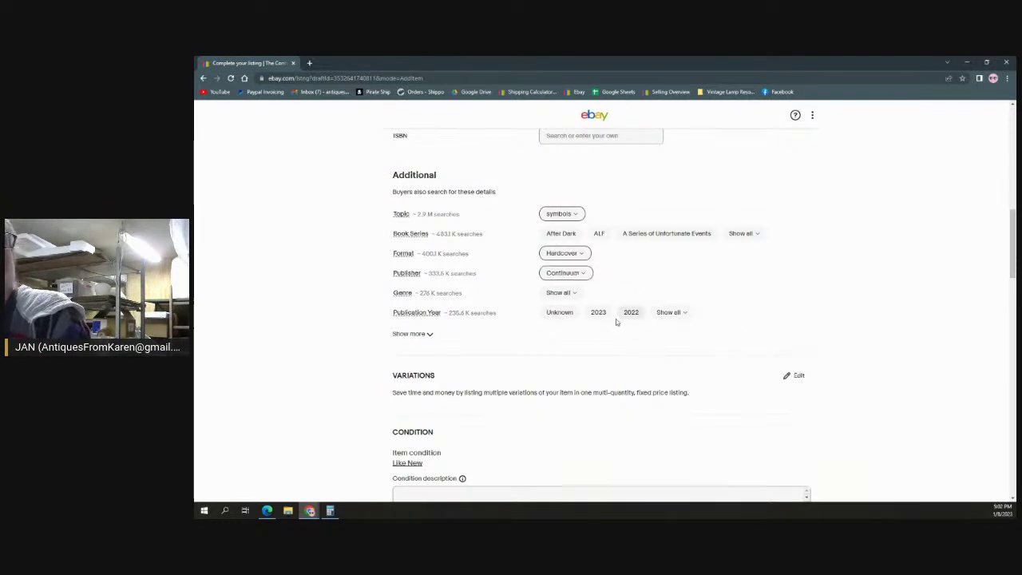
pyautogui.click(576, 293)
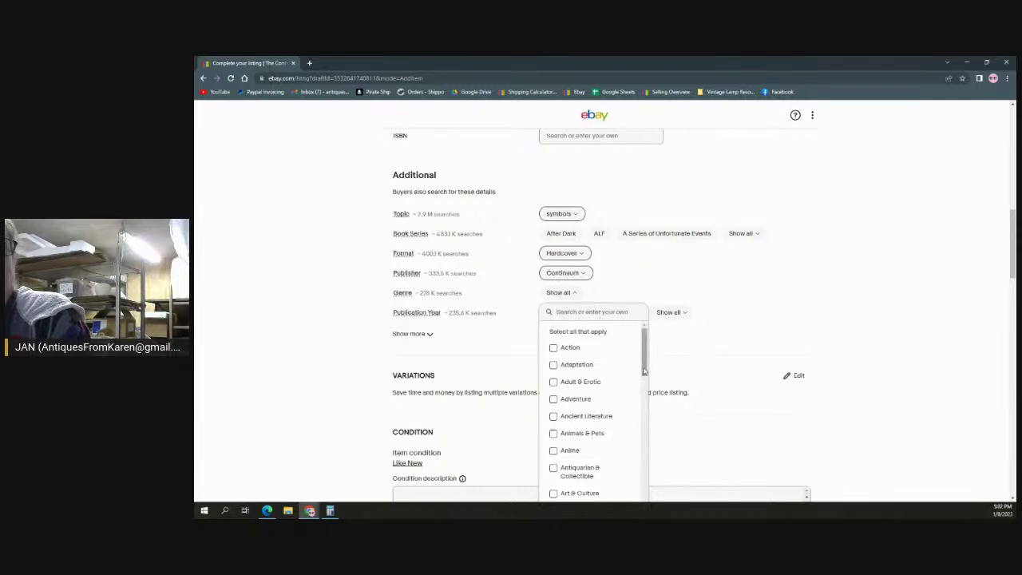
pyautogui.scroll(-5, 637, 424)
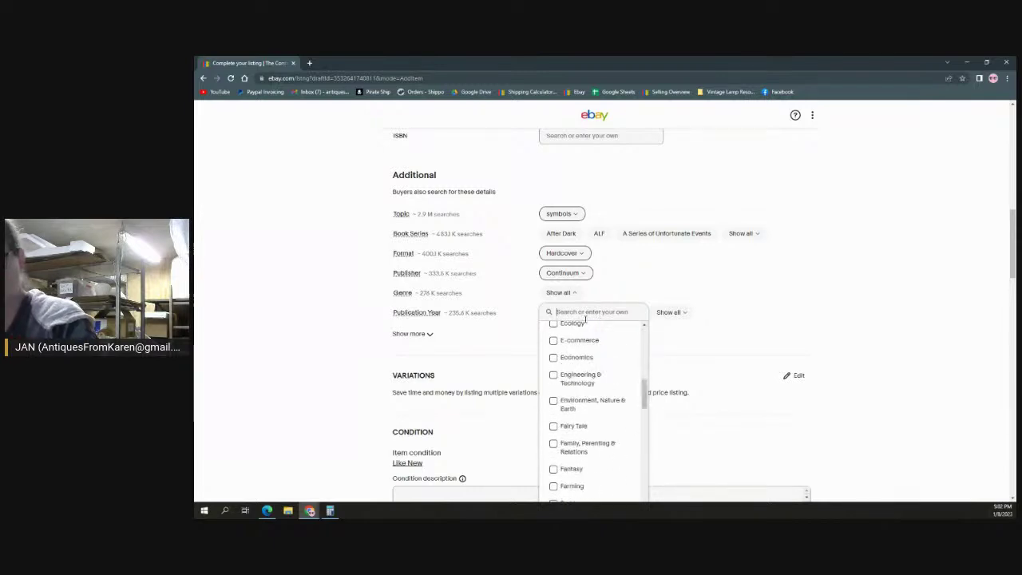
pyautogui.write('ref')
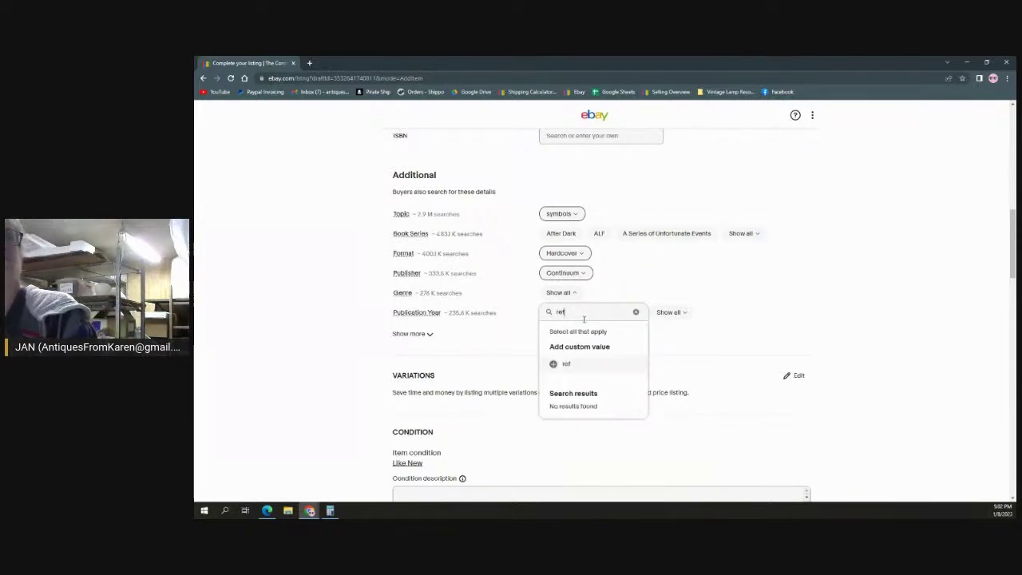
pyautogui.press('BackSpace')
pyautogui.press('BackSpace')
pyautogui.press('BackSpace')
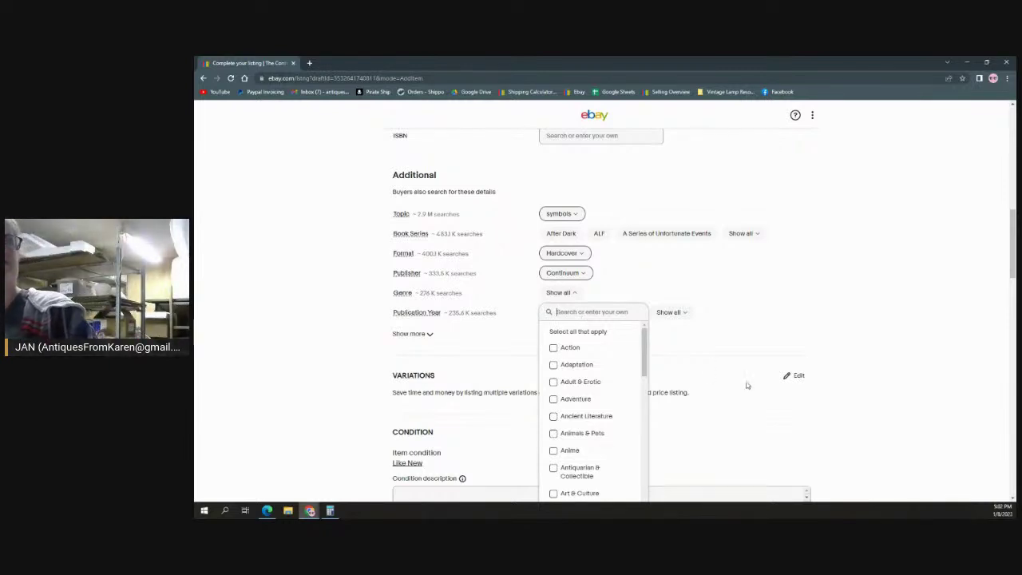
pyautogui.click(752, 301)
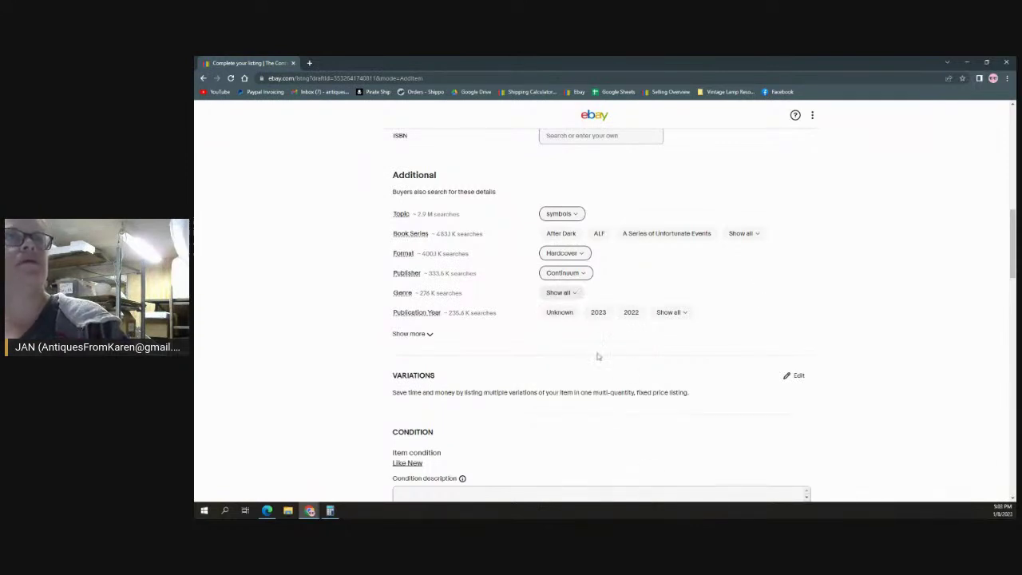
# Step: Set the book's publication year to 1997
pyautogui.click(671, 312)
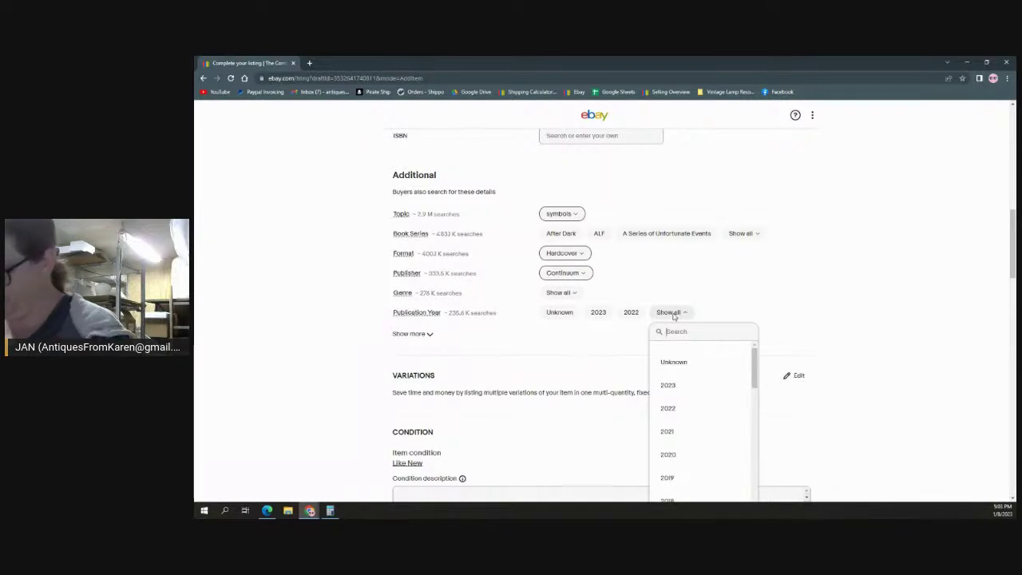
pyautogui.write('1997')
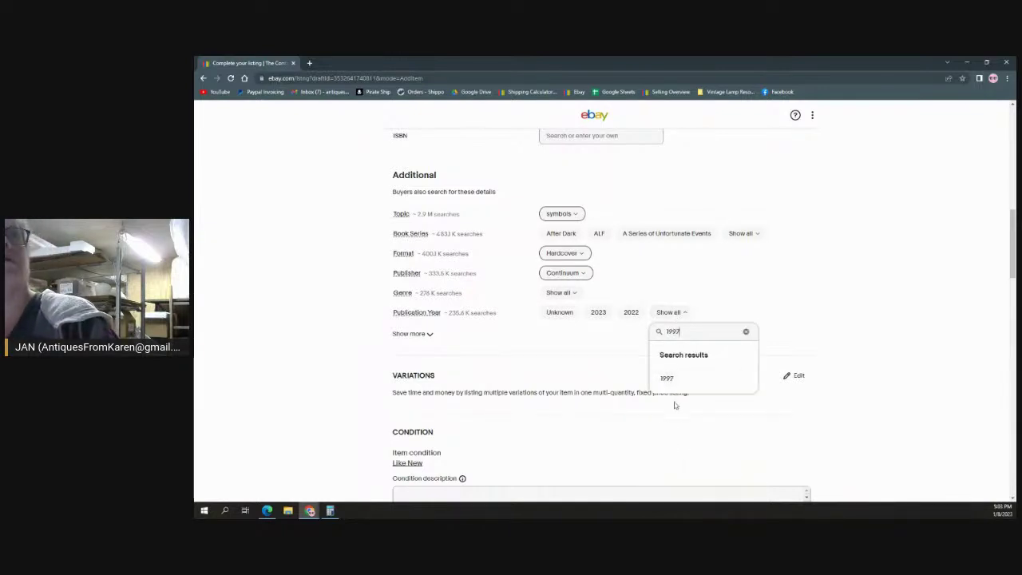
pyautogui.click(667, 377)
# Step: Enter the condition description "Like New, dust jacket shows shelf wear."
pyautogui.scroll(-2, 703, 261)
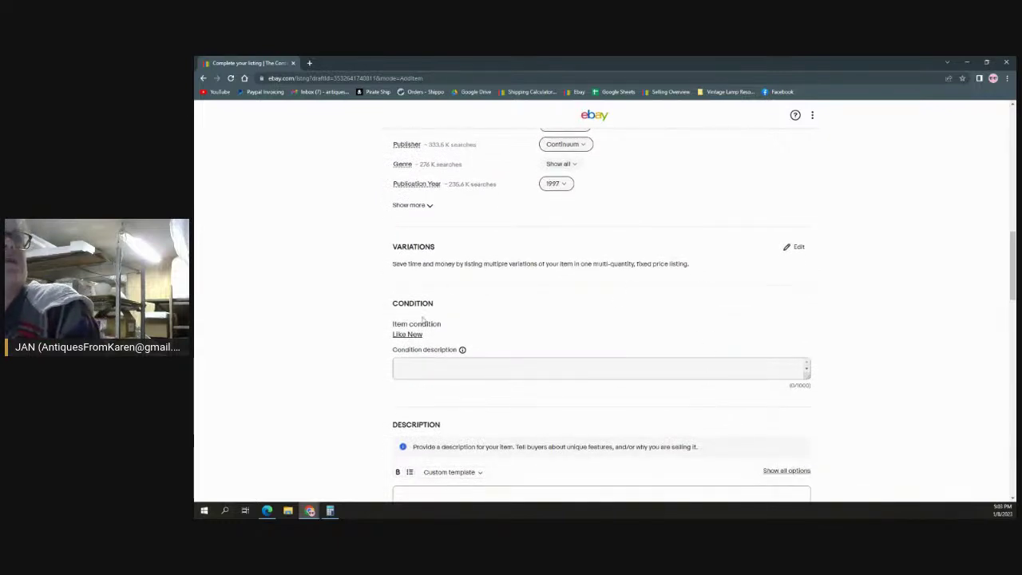
pyautogui.click(425, 370)
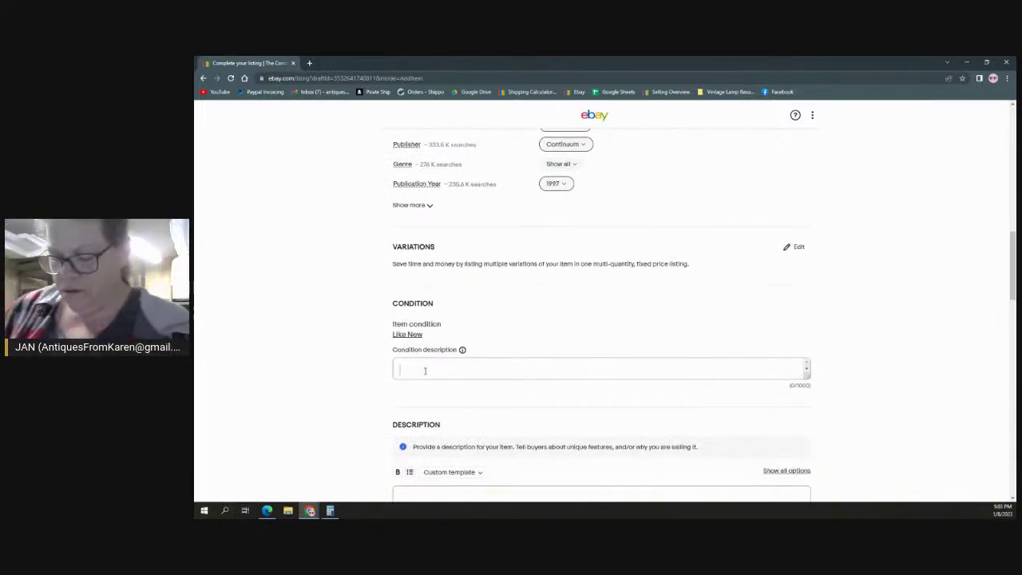
pyautogui.write('Like New')
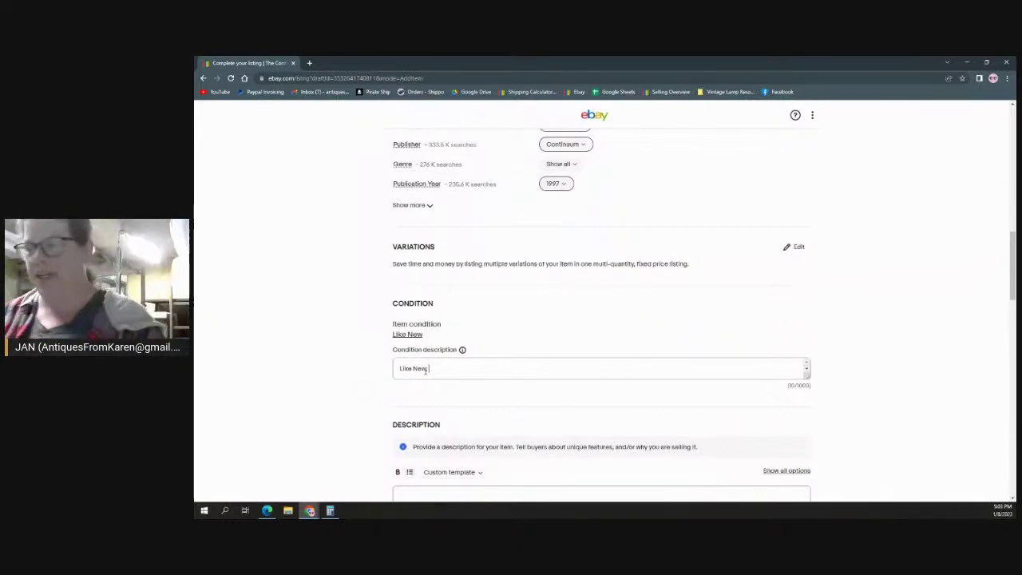
pyautogui.write(',')
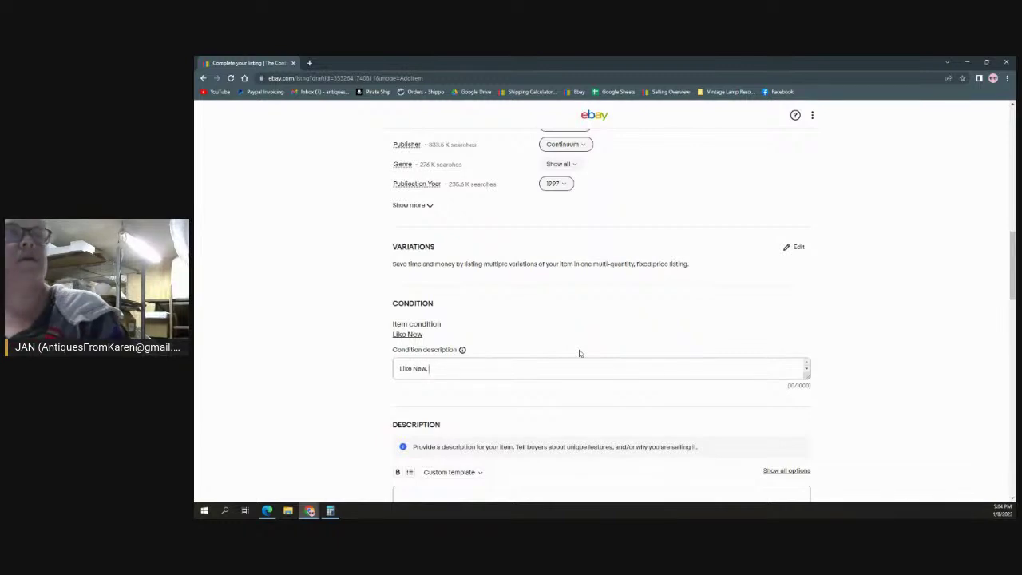
pyautogui.write('dust ')
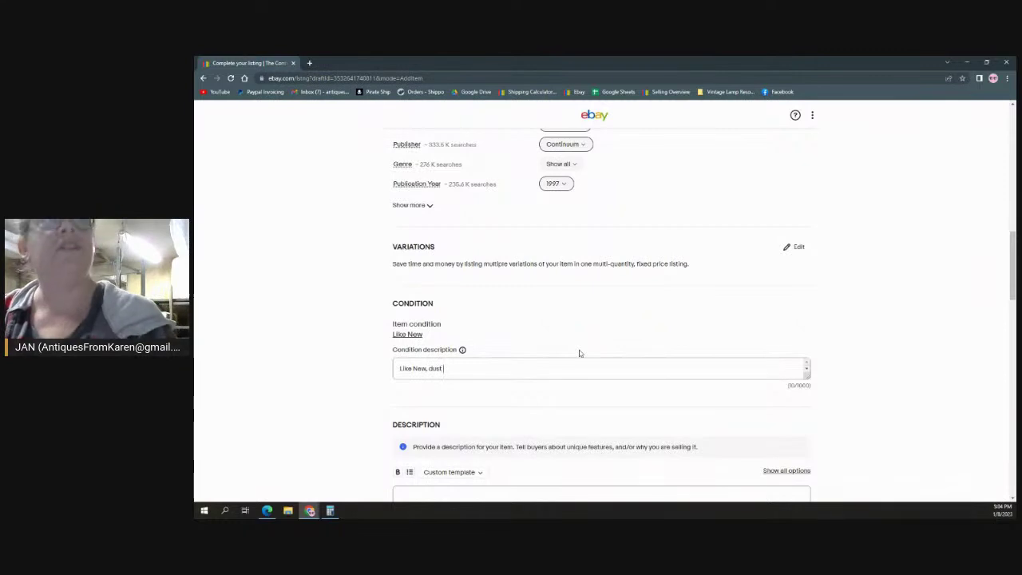
pyautogui.write('jacket ')
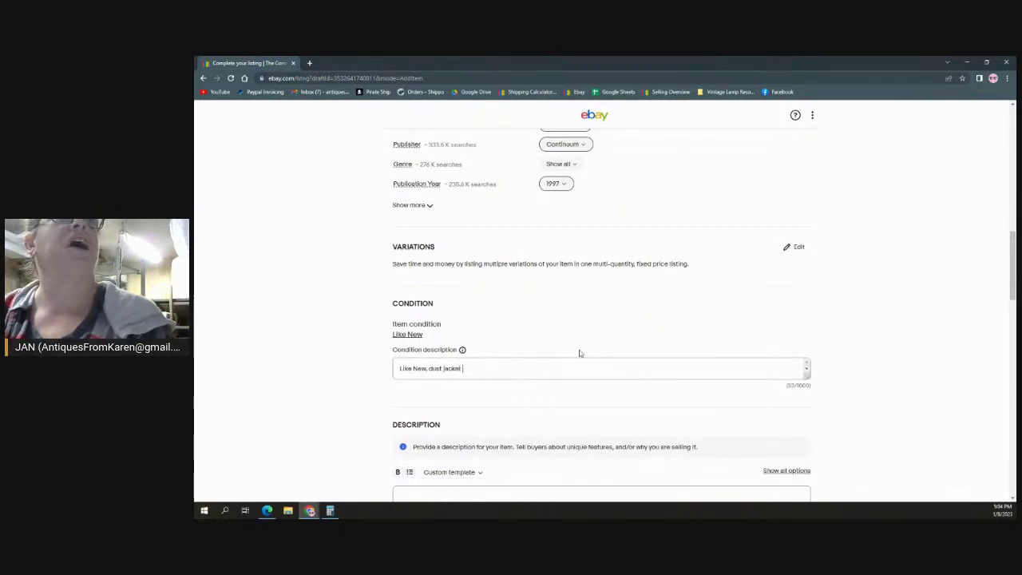
pyautogui.write('shows shelf')
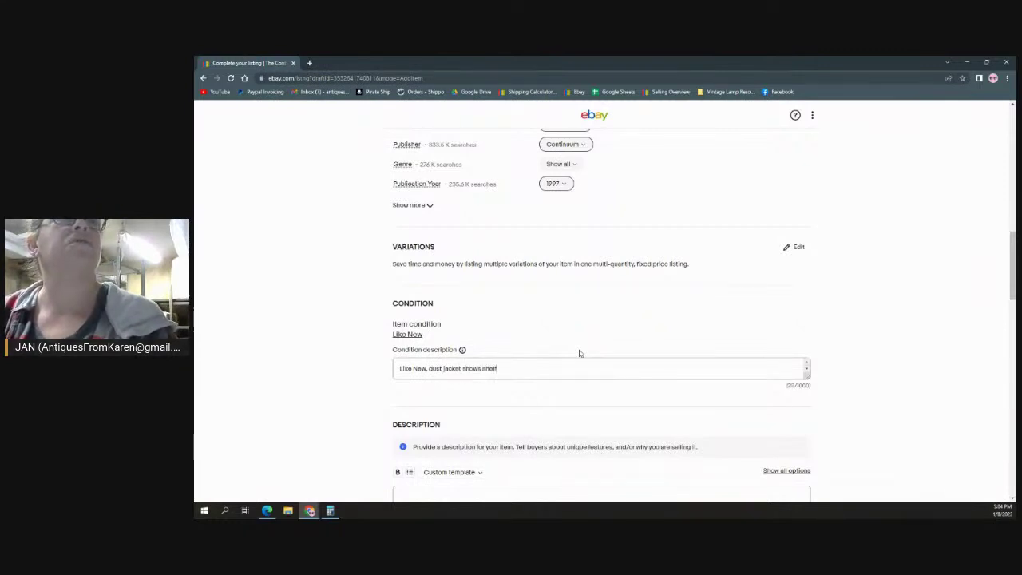
pyautogui.write(' wear.')
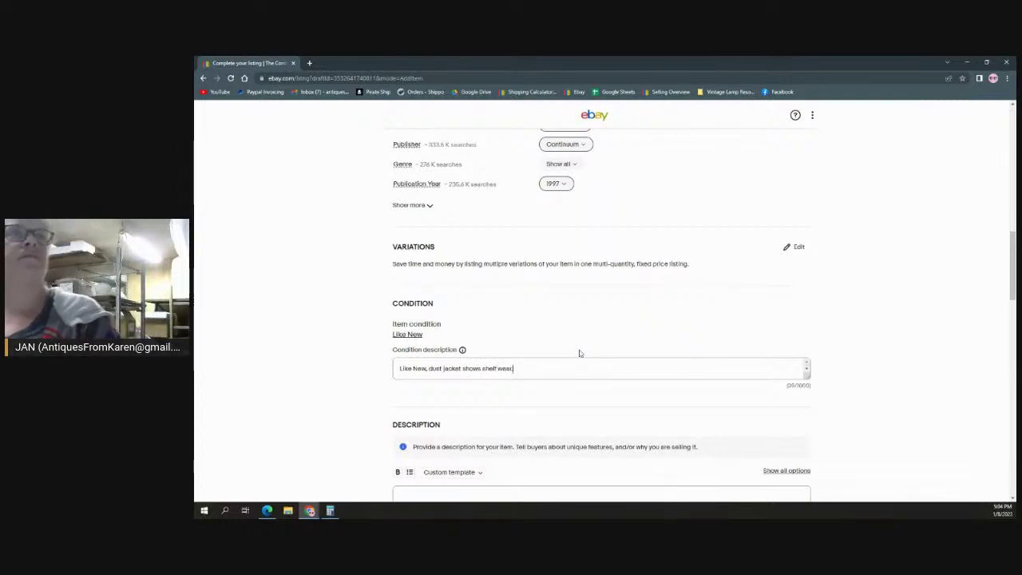
# Step: Copy the full item title and paste it as the first line of the listing's description
pyautogui.scroll(-2, 578, 354)
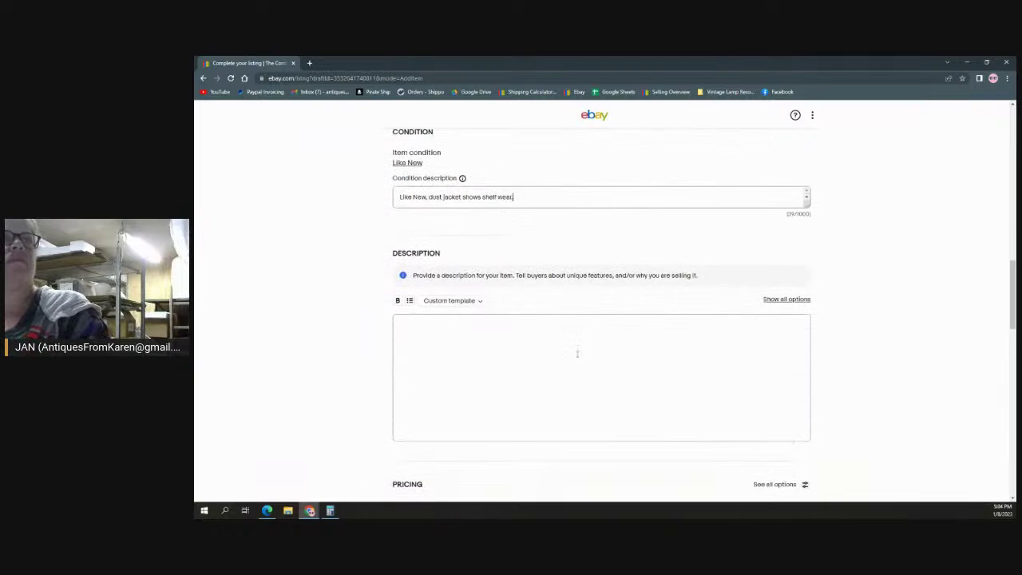
pyautogui.scroll(10, 576, 355)
pyautogui.scroll(1, 577, 354)
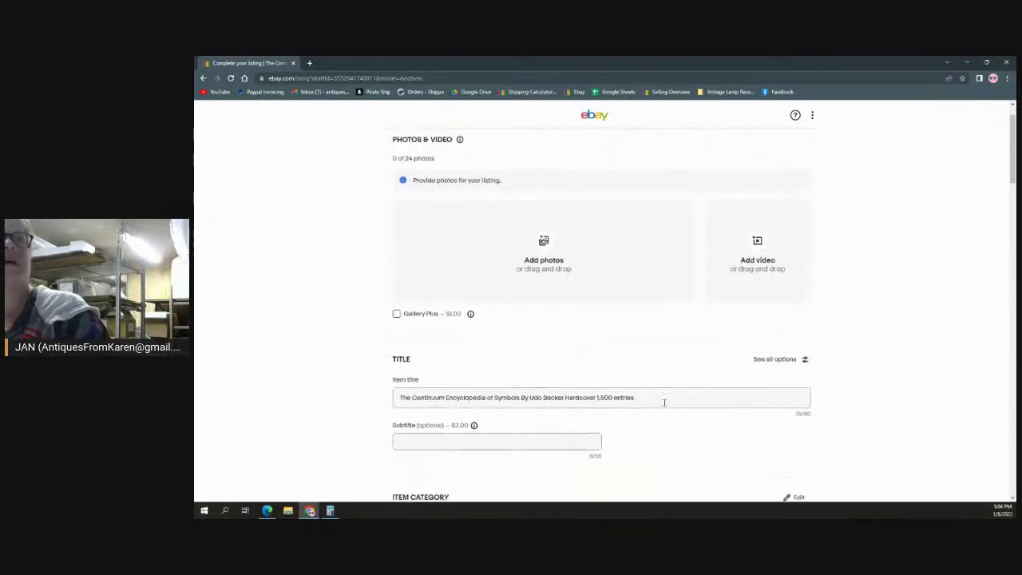
pyautogui.moveTo(636, 398); pyautogui.dragTo(274, 410)
pyautogui.hotkey('ctrl', 'c')
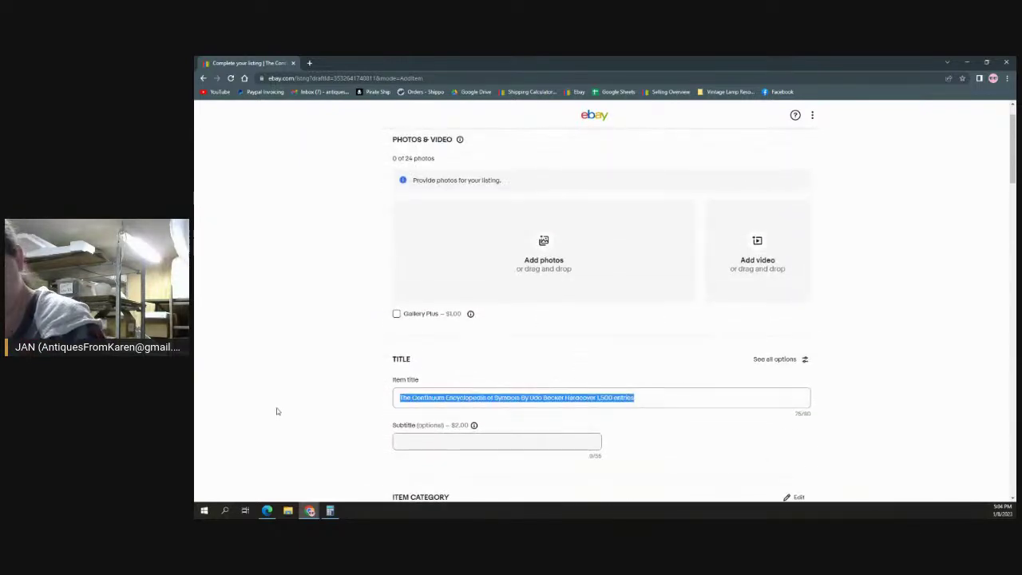
pyautogui.scroll(-10, 526, 359)
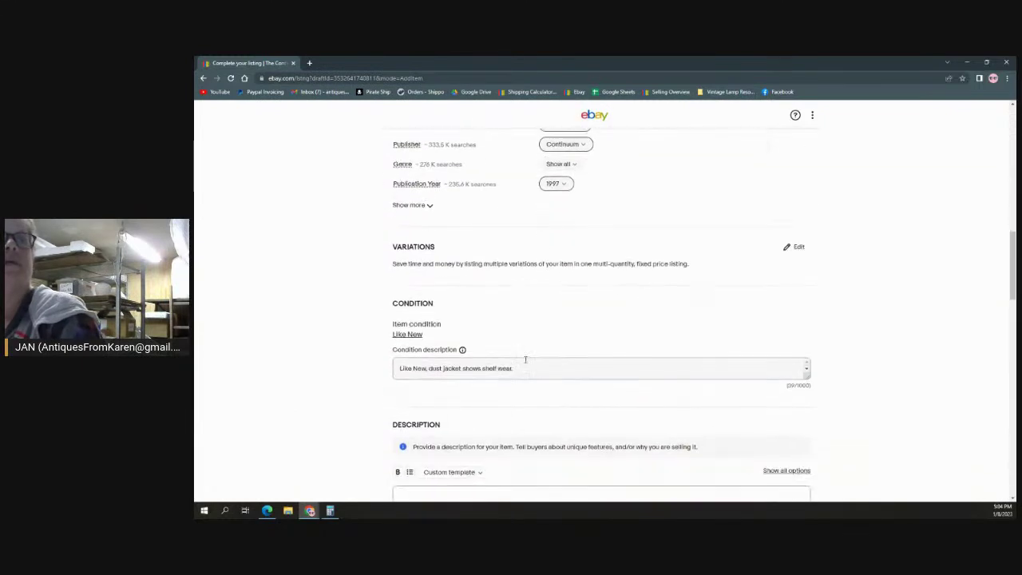
pyautogui.scroll(-2, 522, 399)
pyautogui.click(452, 338)
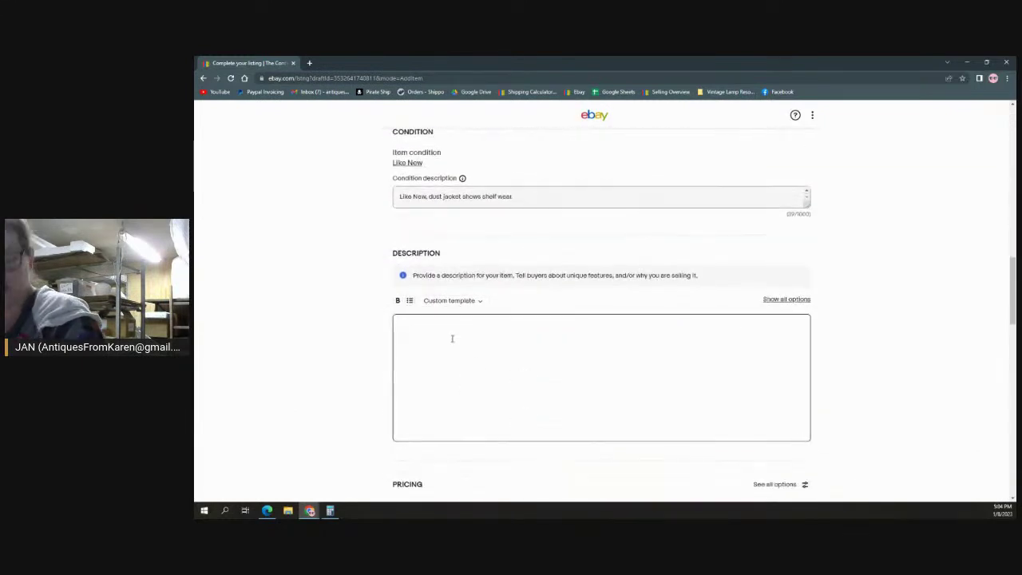
pyautogui.hotkey('ctrl', 'v')
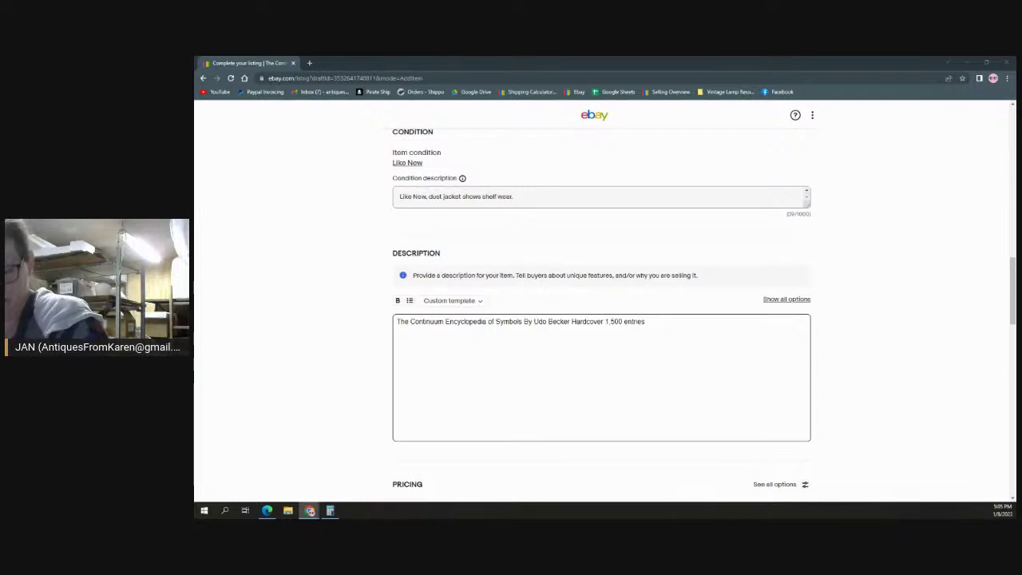
# Step: Add two paragraphs below the description's title line: the compendium of symbols overview, and the author's background with 1500 entries and more than 600 illustrations
pyautogui.click(447, 393)
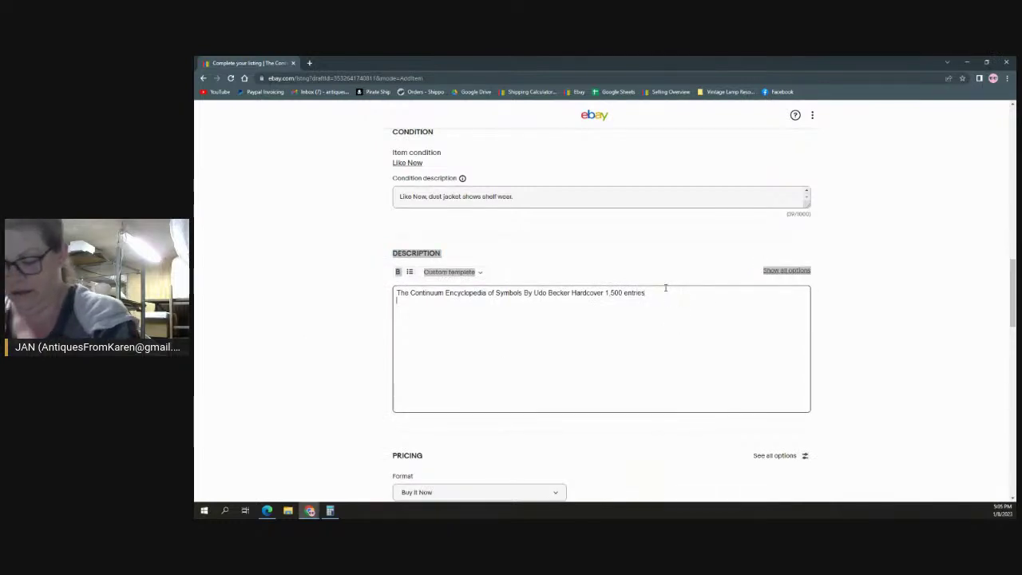
pyautogui.write('This is a compendium of symbols and their deeper meanings in individual human psychology and civilization. Tracing symbols to their cultural, religious or mythical origins, this encyclopedia explores a wealth of objects and concepts, as well as the hidden meanings that lie beneath their ordinary, outward appearance. Entries range from examples of metaphor and allegory to the symbolic meanings of numbers, letters, astrological and alchemical symbols, as well as an array of abstract concepts that find their tangible expression in the universal language of symbols.')
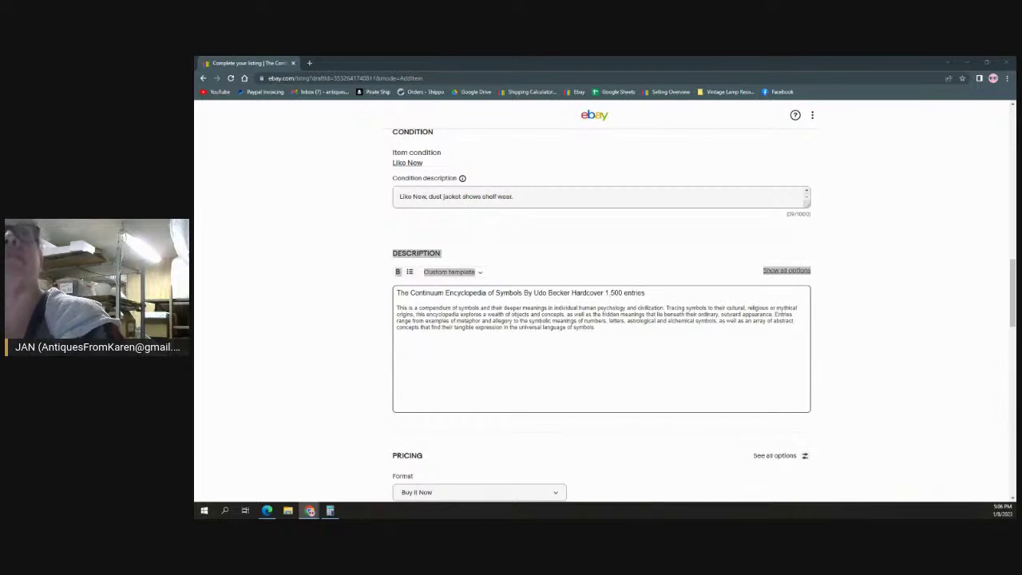
pyautogui.click(425, 344)
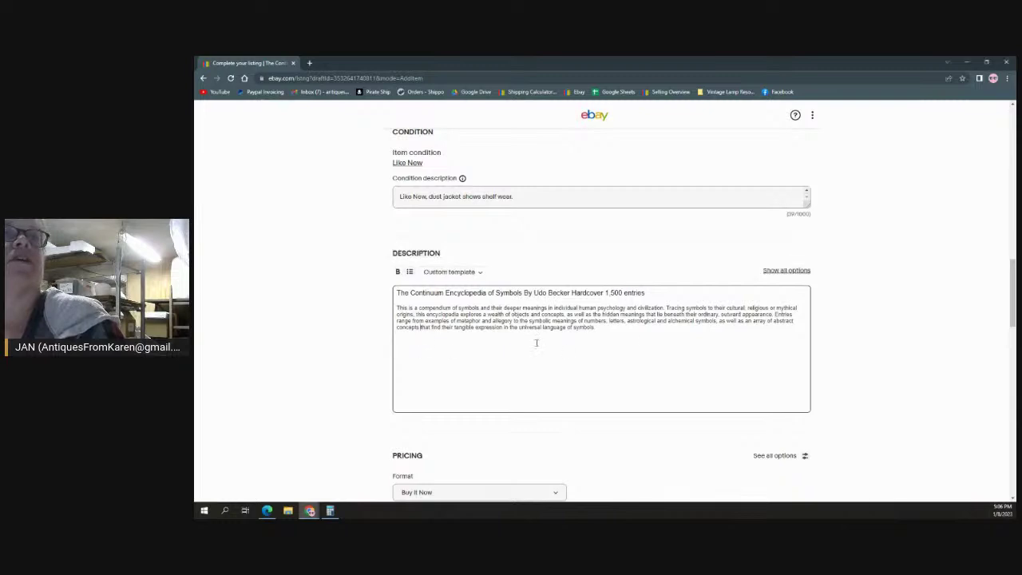
pyautogui.write('Becker, an international authority on symbols and semiotics, has compiled a collection of symbols useful in giving meaning to everyday life. Originally published in German as Lexikon der Symbole in 1992, this collection of 1500 entries and more than 500 illustrations')
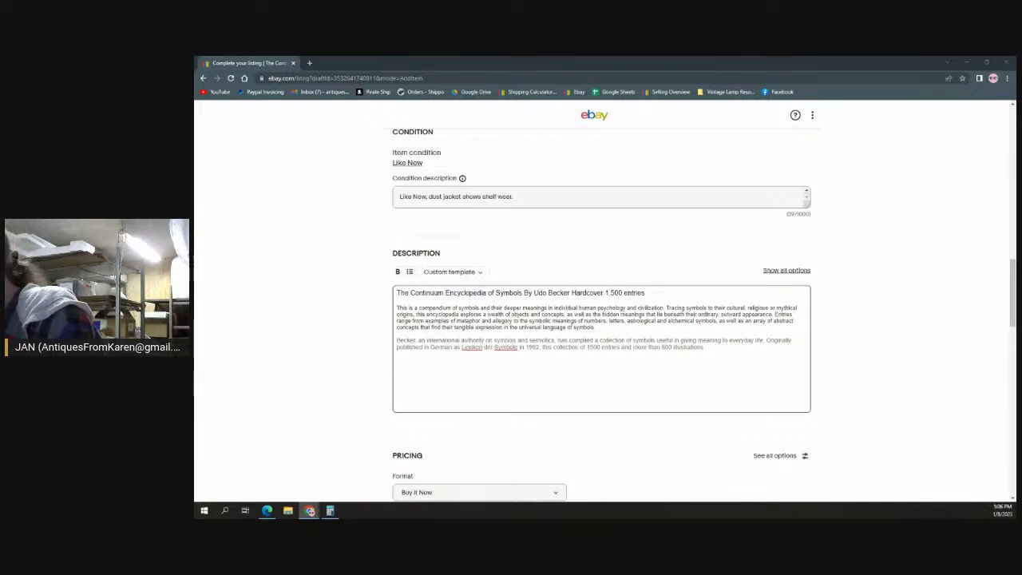
pyautogui.click(726, 350)
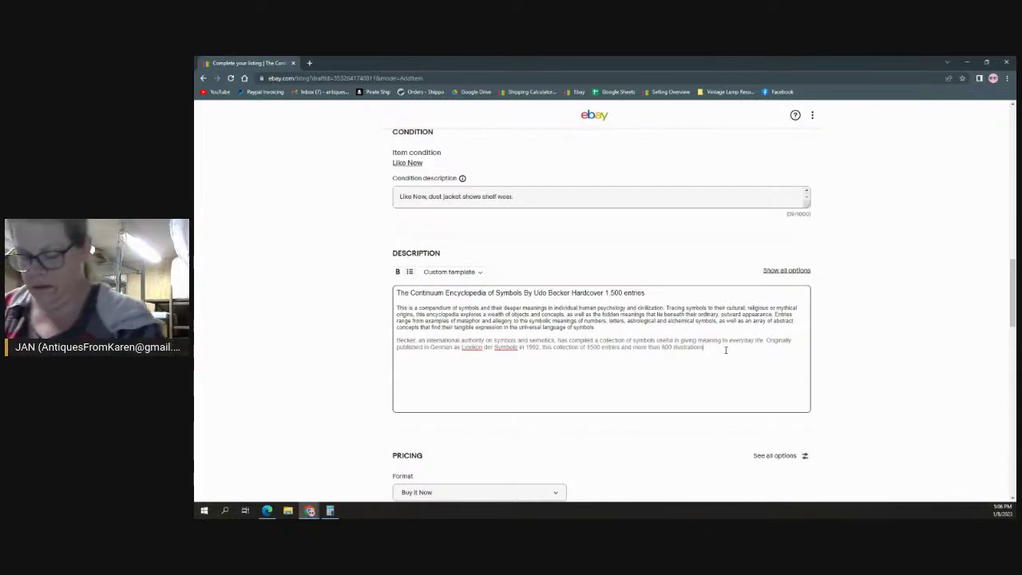
# Step: Add the closing line "See photos for condition" below the paragraphs in the listing's description
pyautogui.write('See pho')
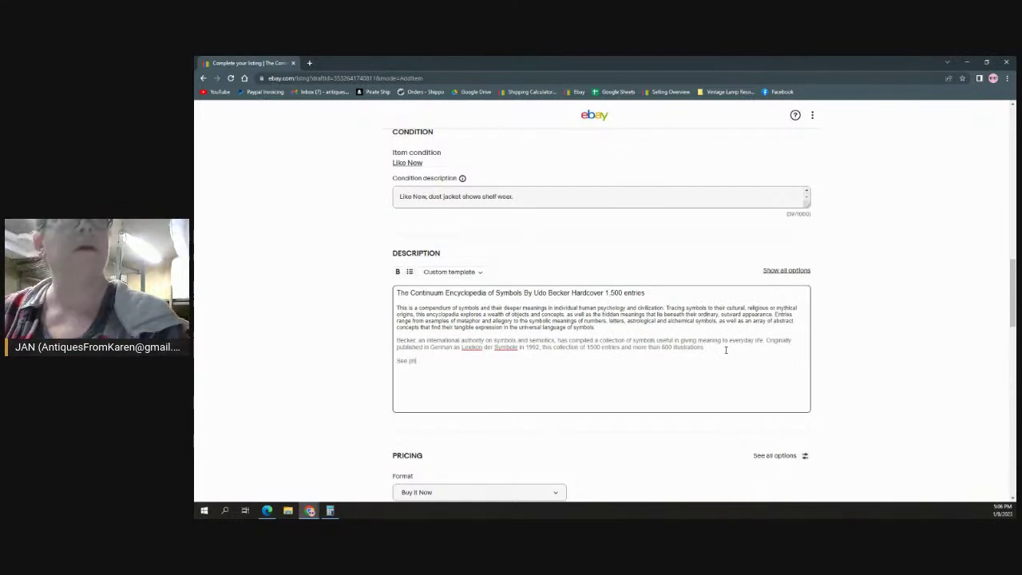
pyautogui.write('tos for conditi')
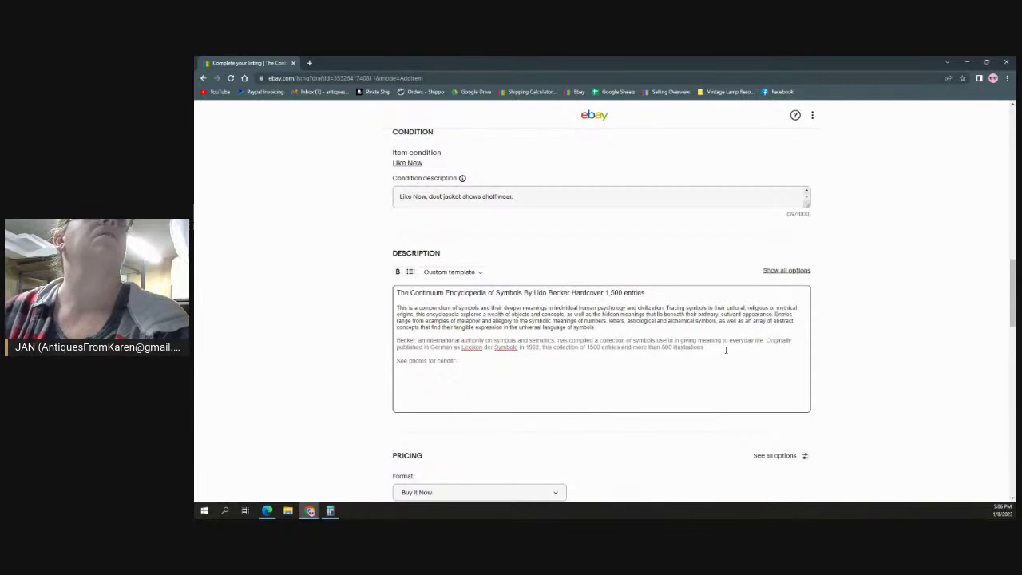
pyautogui.write('on!')
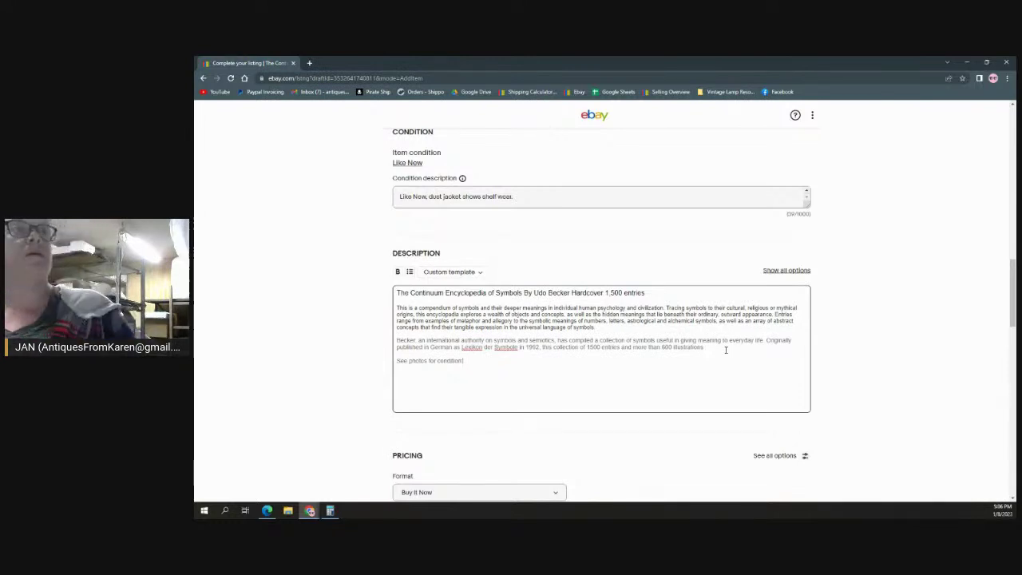
# Step: Set the Buy It Now price to $25.00 and the minimum offer to $10.00
pyautogui.scroll(-4, 620, 417)
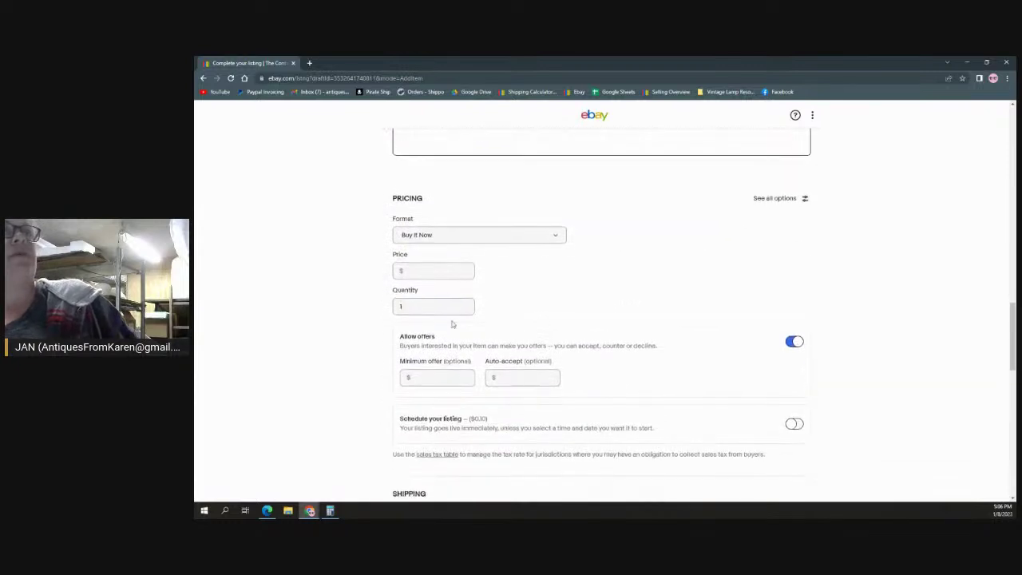
pyautogui.click(430, 271)
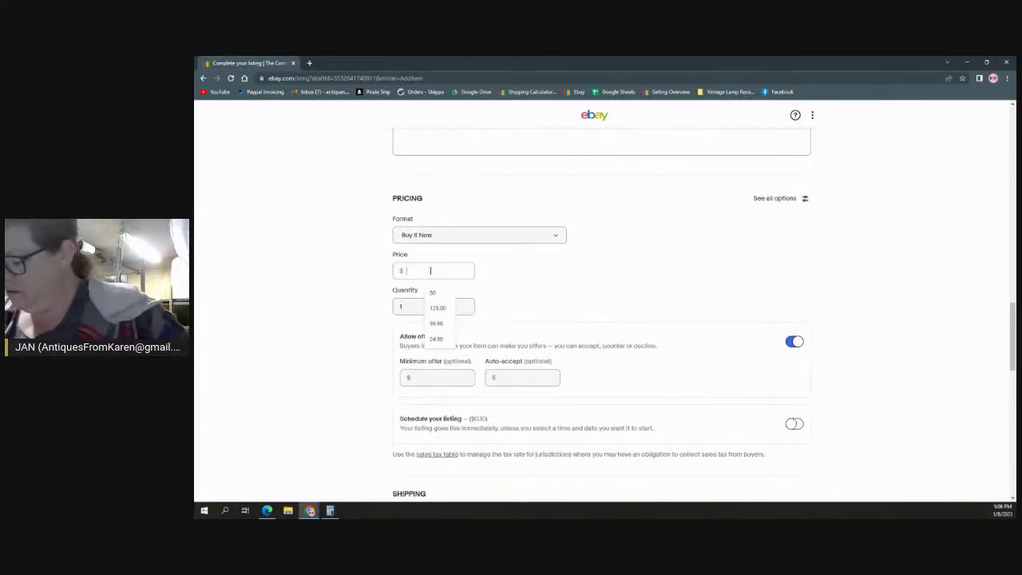
pyautogui.write('25.00')
pyautogui.press('Tab')
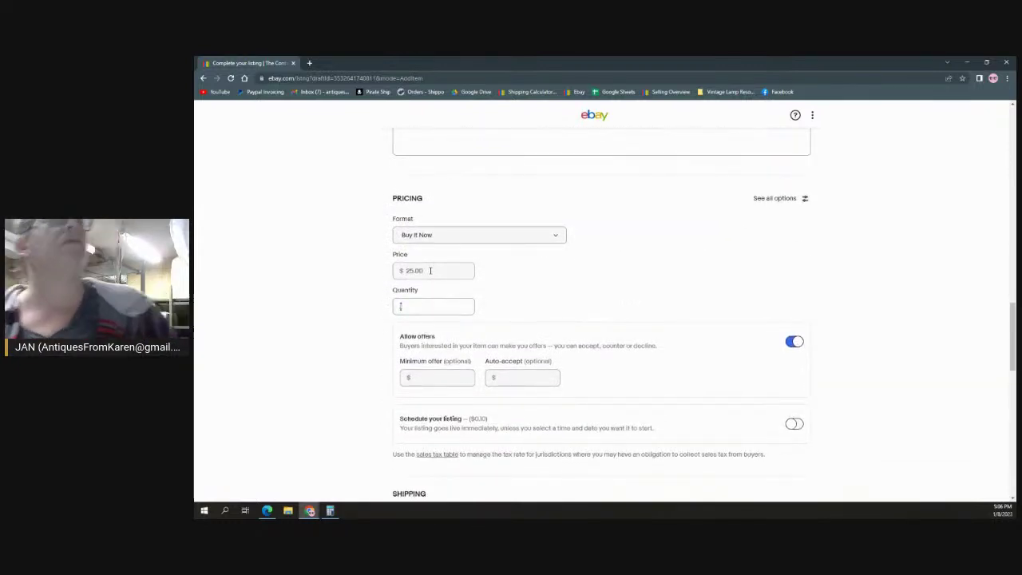
pyautogui.scroll(1, 455, 288)
pyautogui.scroll(-2, 455, 312)
pyautogui.click(434, 335)
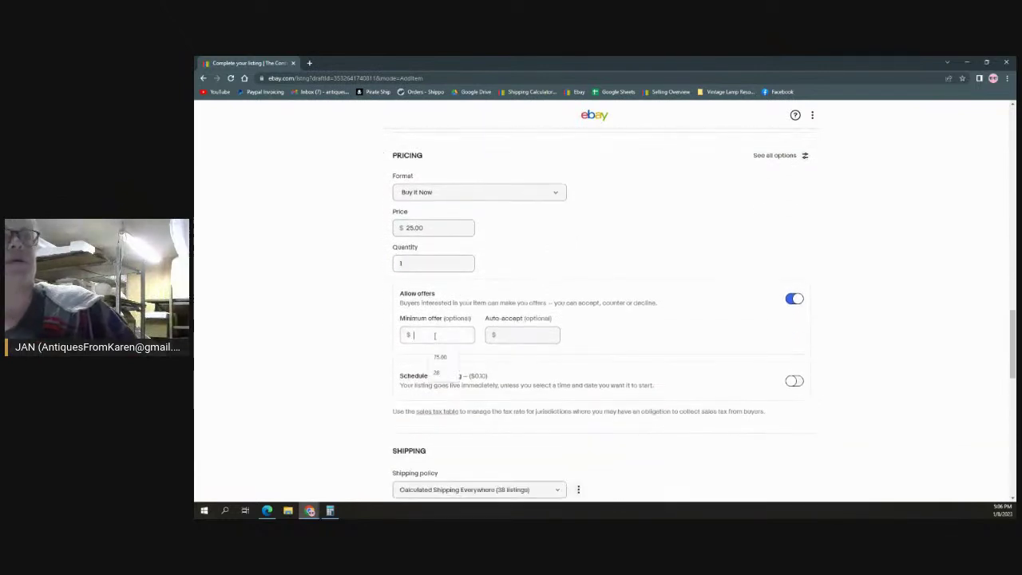
pyautogui.write('10.00')
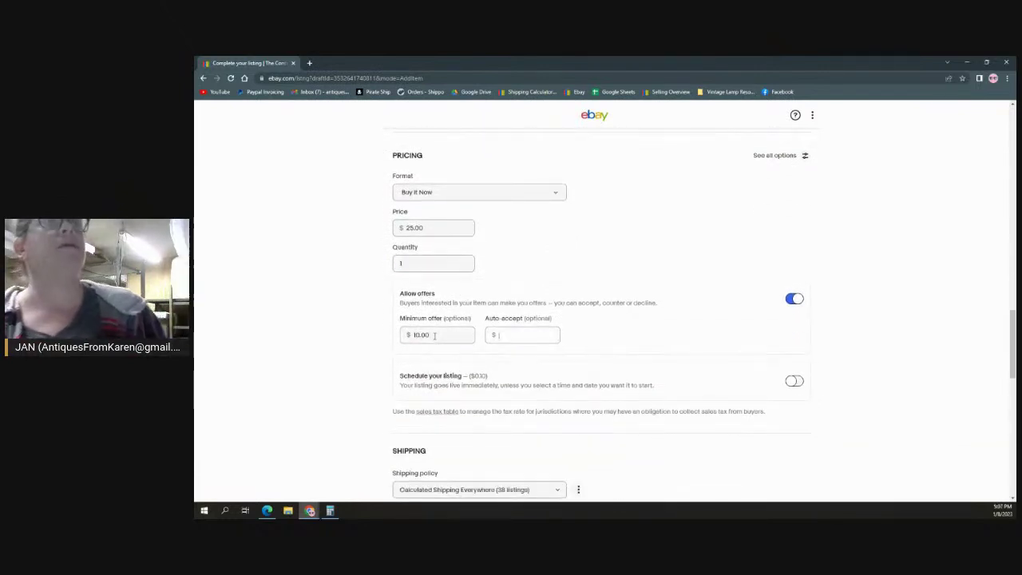
# Step: Set the package weight to 2 lbs. 8 oz. in the shipping details
pyautogui.scroll(-3, 534, 232)
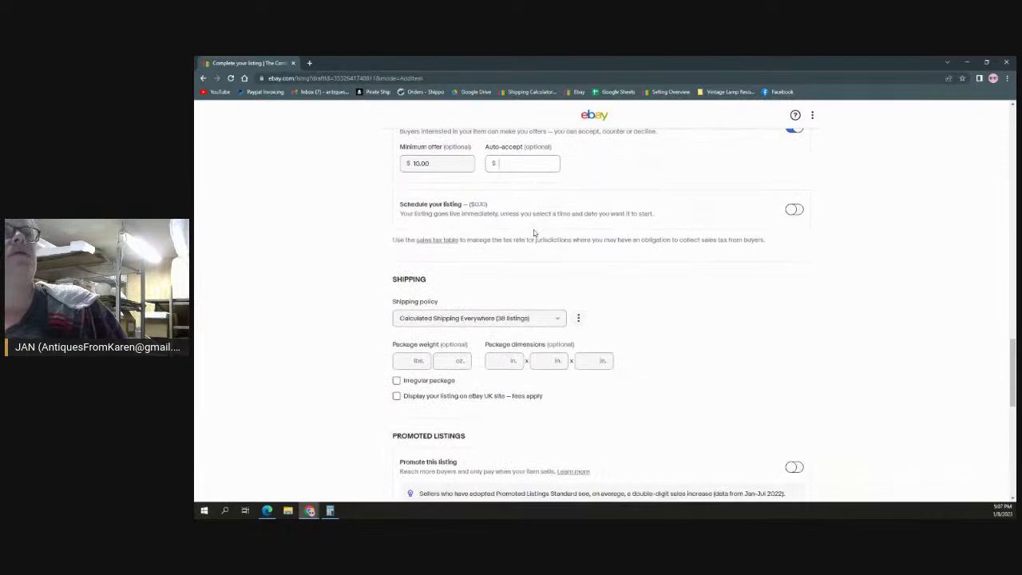
pyautogui.click(407, 364)
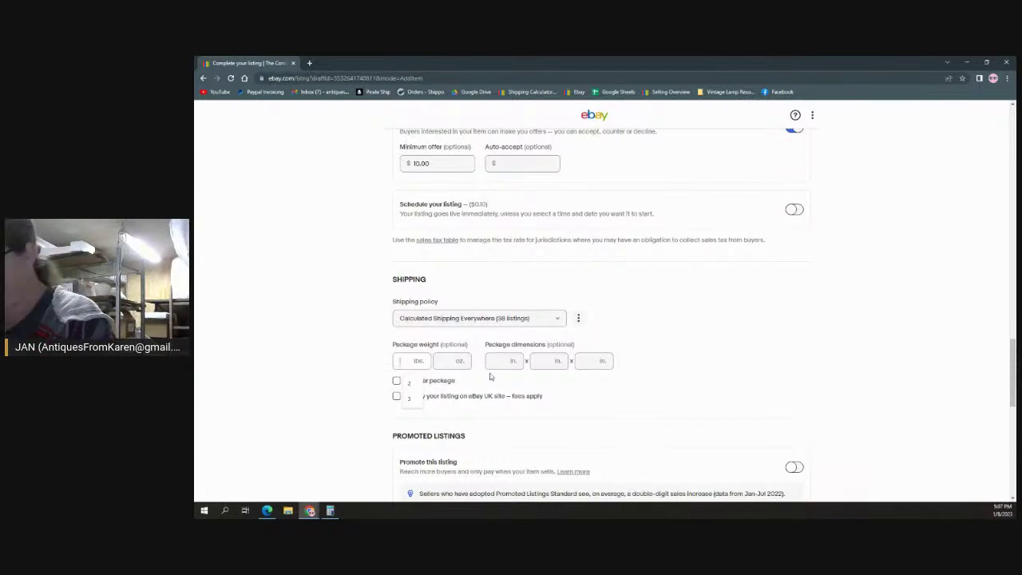
pyautogui.write('2')
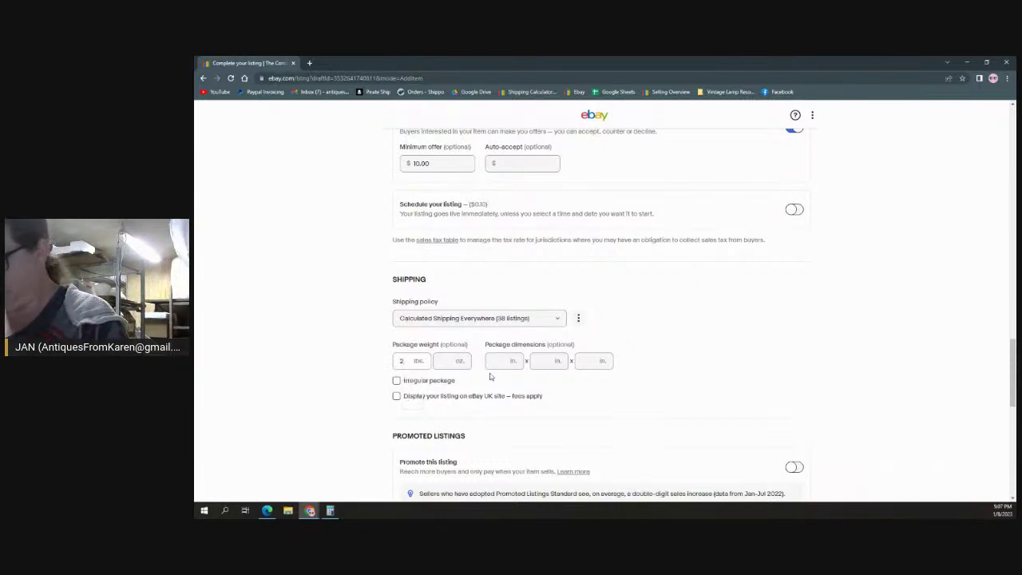
pyautogui.press('Tab')
pyautogui.write('8')
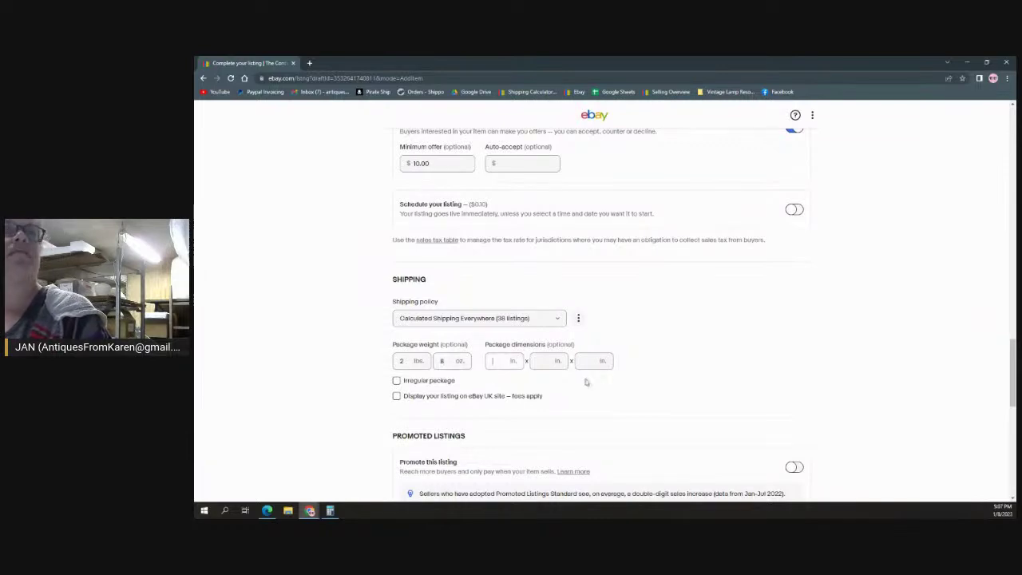
# Step: Enter 10 in. and 12 in. as the first two package dimensions
pyautogui.press('Tab')
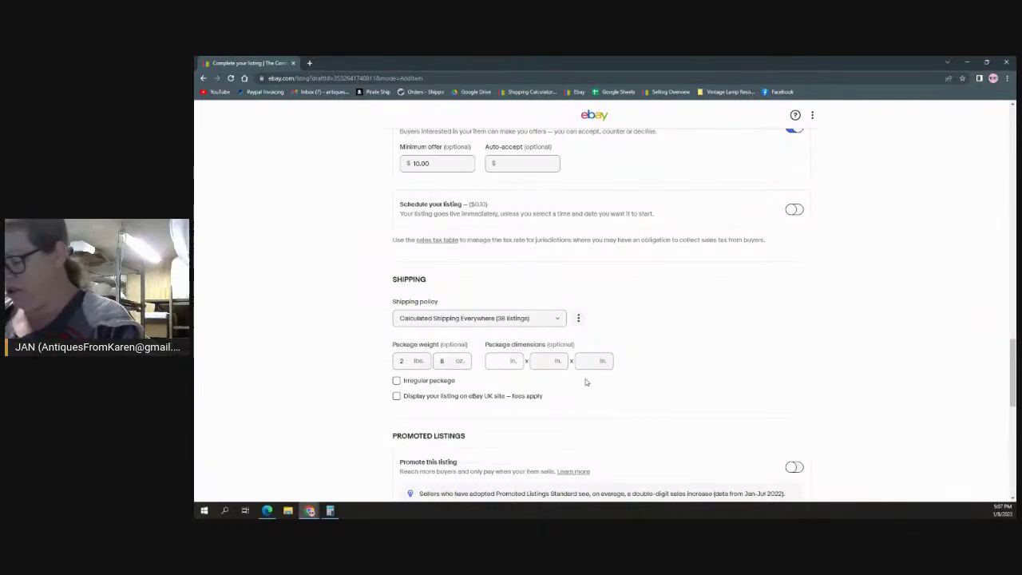
pyautogui.write('10')
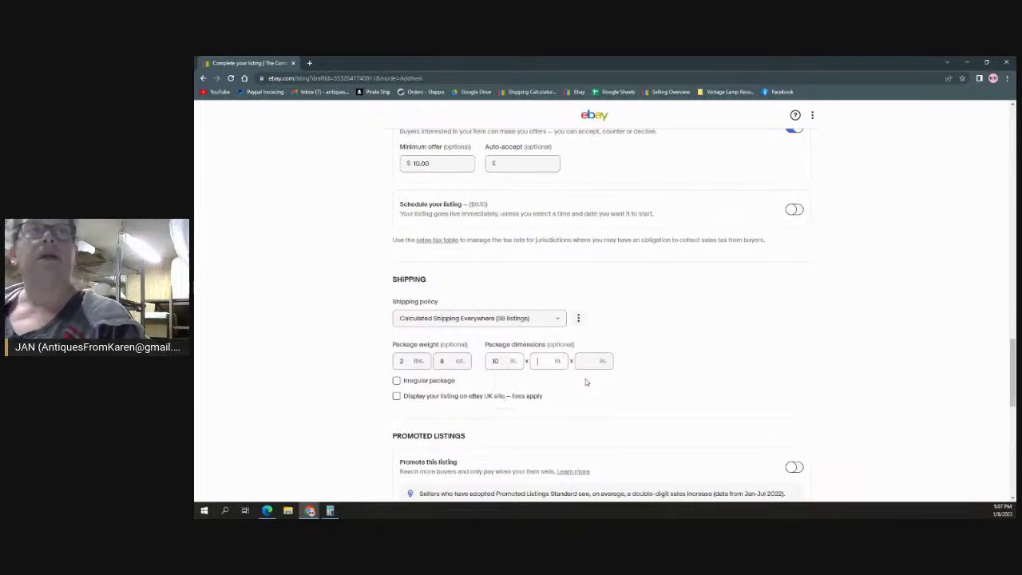
pyautogui.press('Tab')
pyautogui.write('12')
pyautogui.press('Tab')
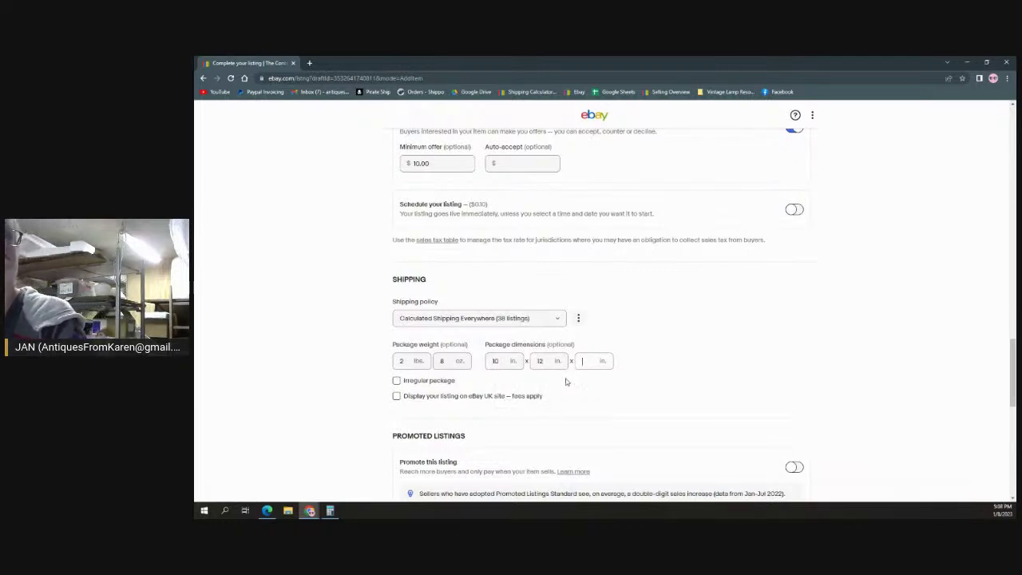
# Step: Save the listing for later as a draft without publishing it
pyautogui.scroll(-4, 569, 380)
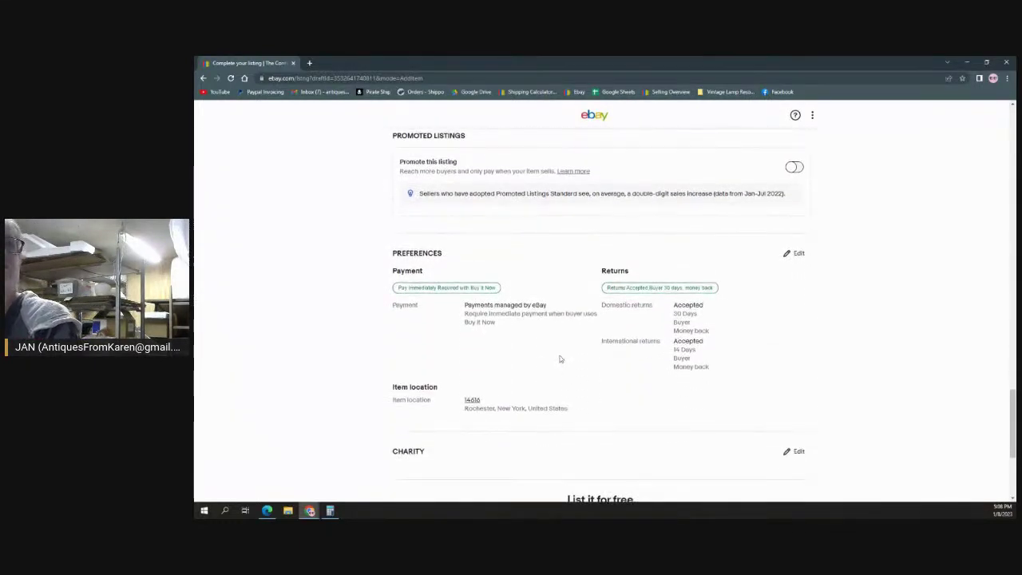
pyautogui.scroll(-1, 827, 304)
pyautogui.scroll(-1, 827, 305)
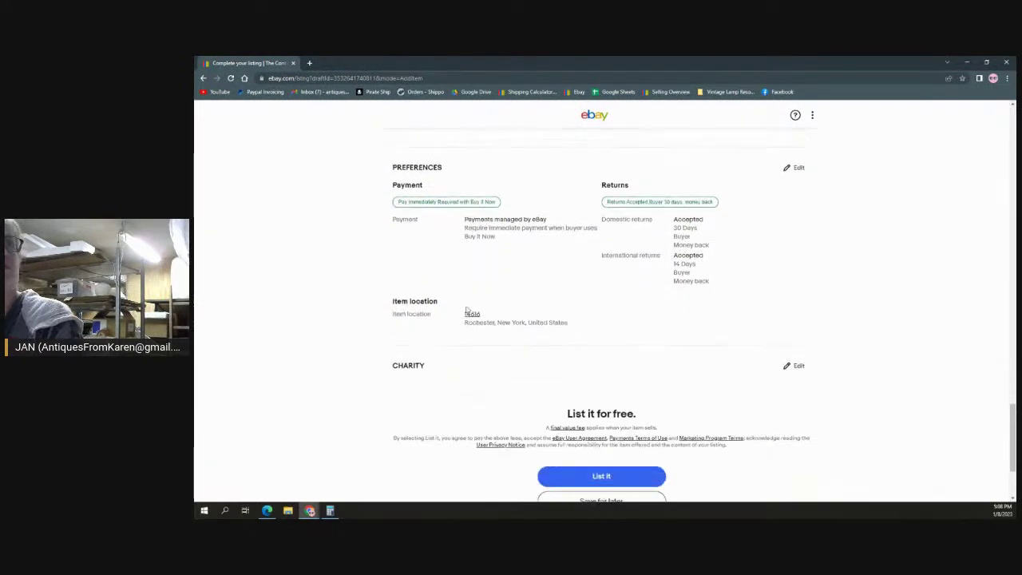
pyautogui.scroll(-2, 891, 224)
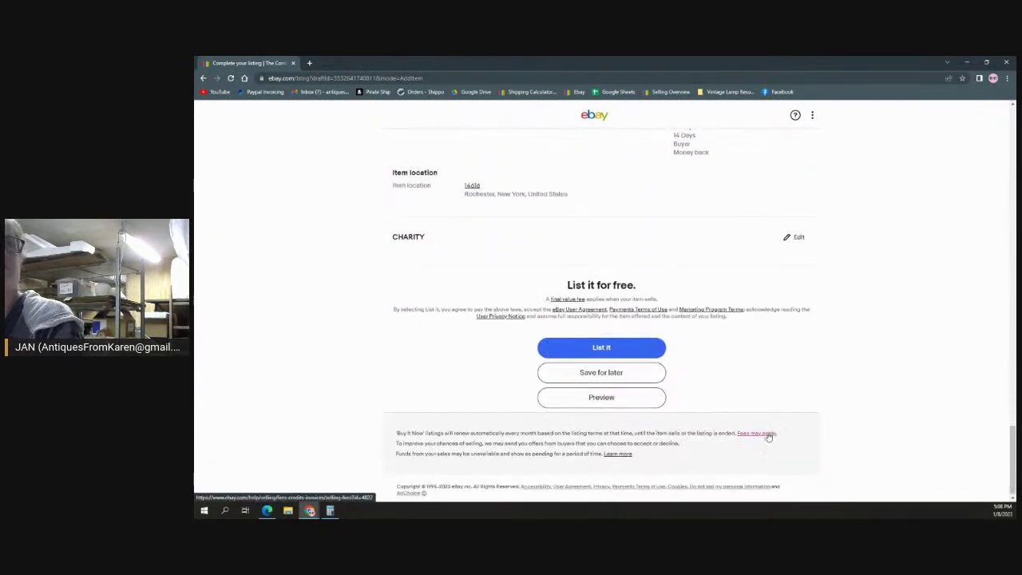
pyautogui.click(603, 373)
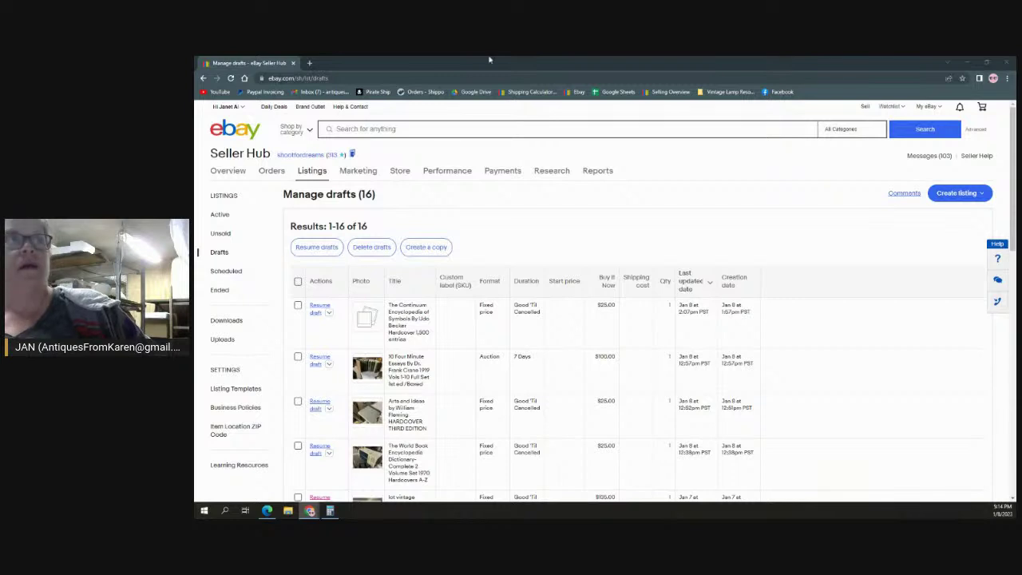
# Step: Refresh the drafts list and resume the draft for The Continuum Encyclopedia of Symbols
pyautogui.click(230, 77)
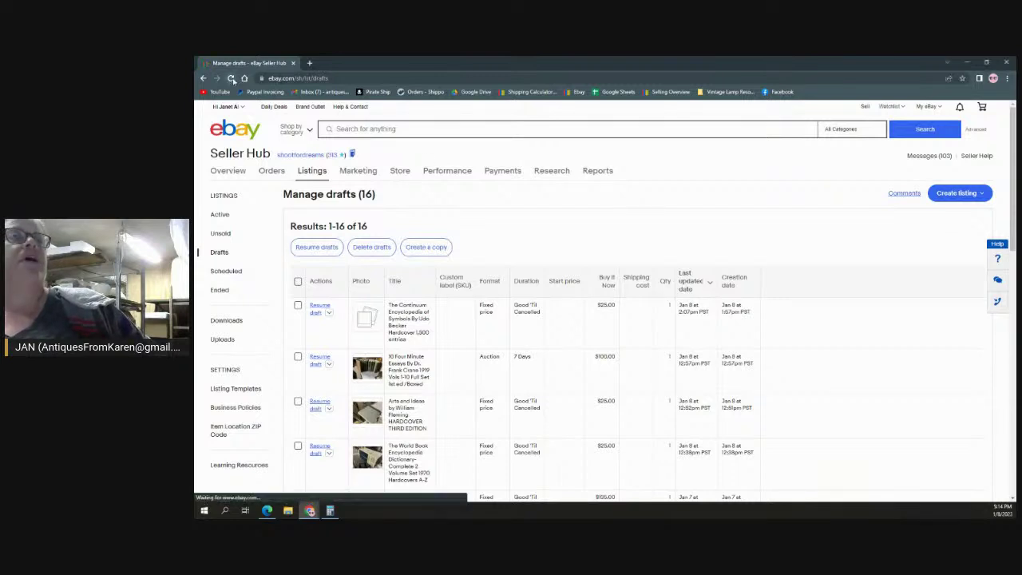
pyautogui.click(323, 308)
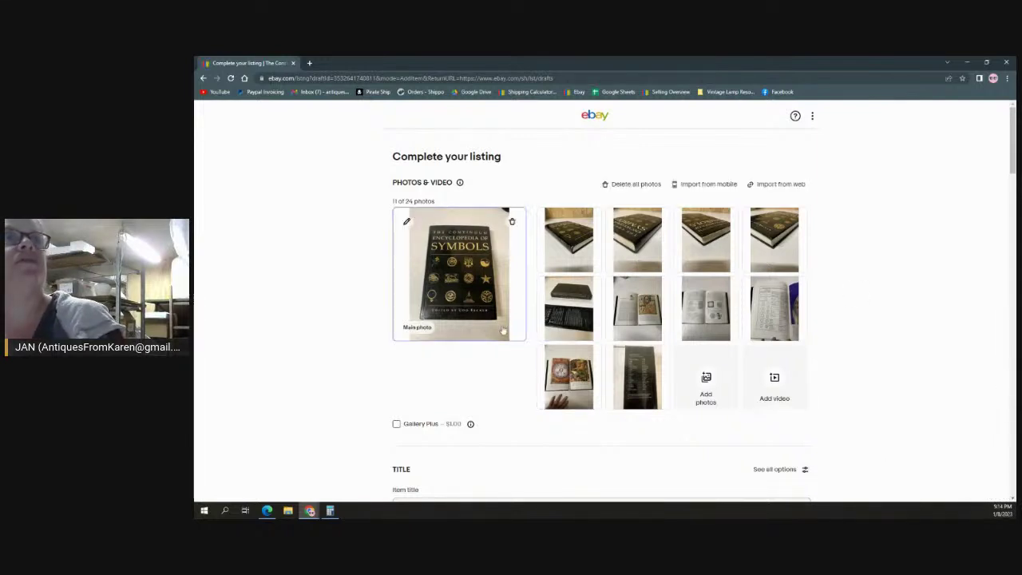
# Step: Crop the main photo of the book's front cover, trimming the empty table above and below the book, and save it
pyautogui.click(491, 302)
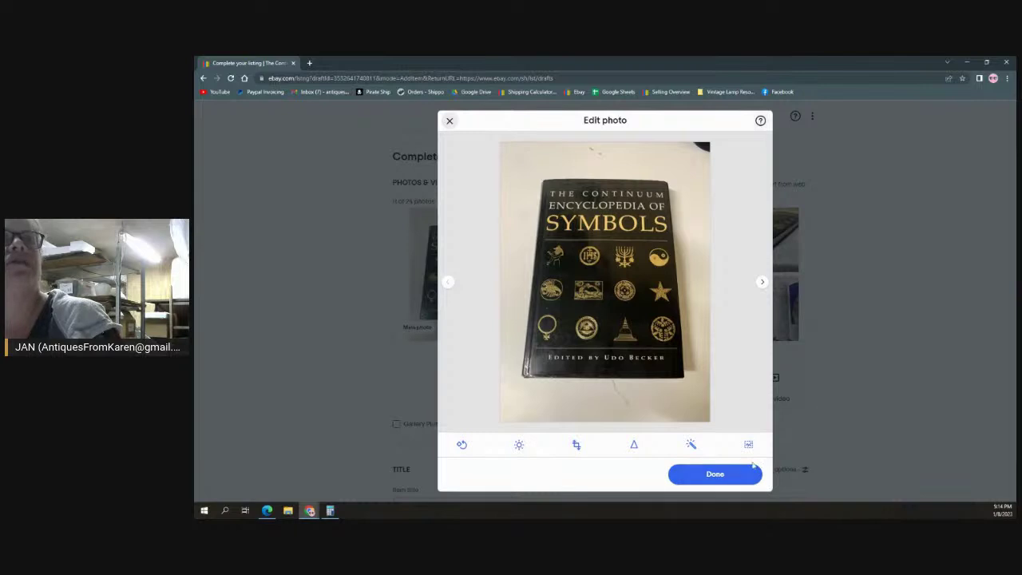
pyautogui.click(576, 446)
pyautogui.moveTo(710, 422); pyautogui.dragTo(709, 394)
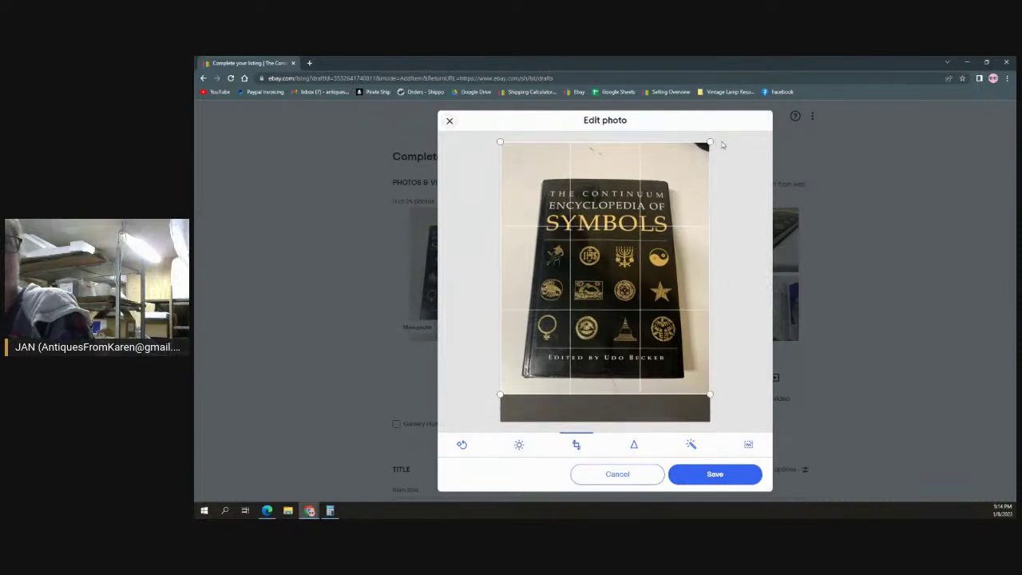
pyautogui.moveTo(709, 142); pyautogui.dragTo(707, 164)
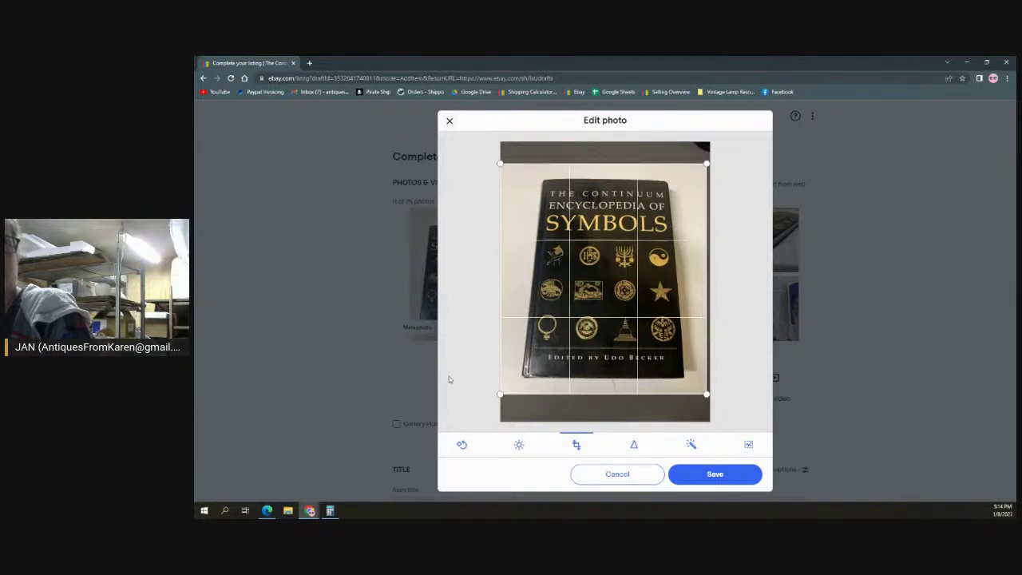
pyautogui.click(705, 480)
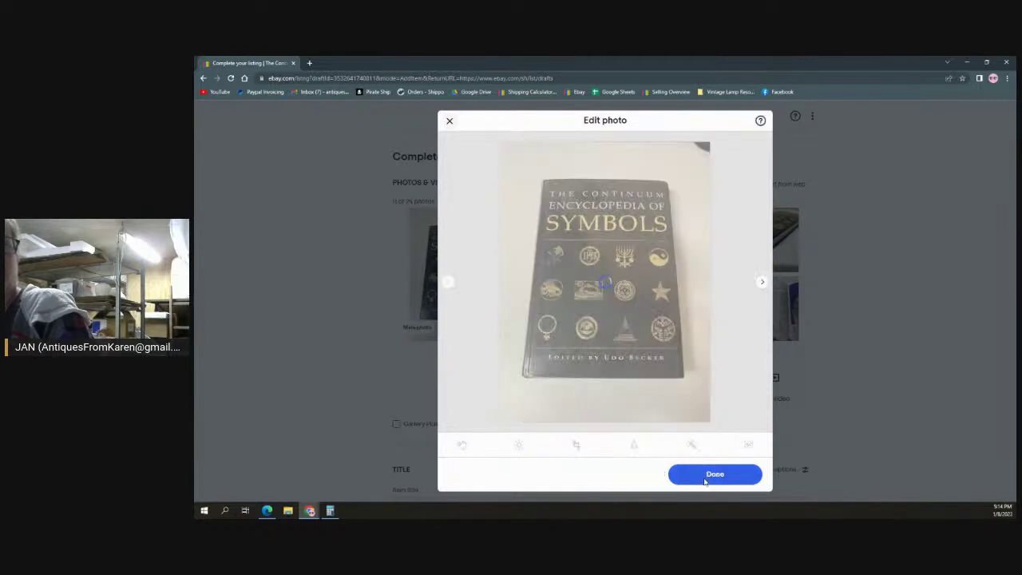
pyautogui.click(704, 481)
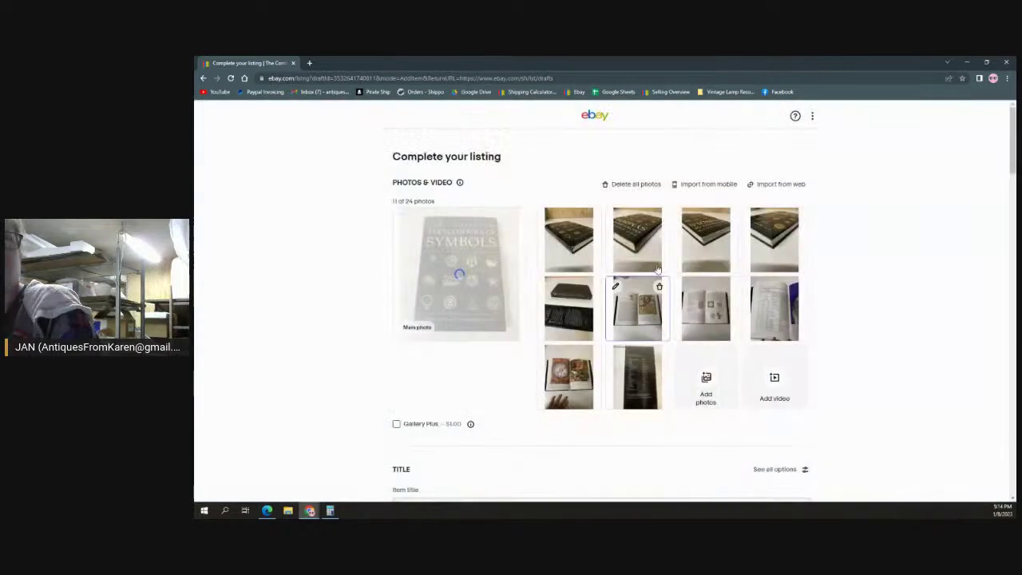
# Step: Crop the second listing photo, cutting off the empty table area below the book's spine corner, and save it
pyautogui.click(584, 257)
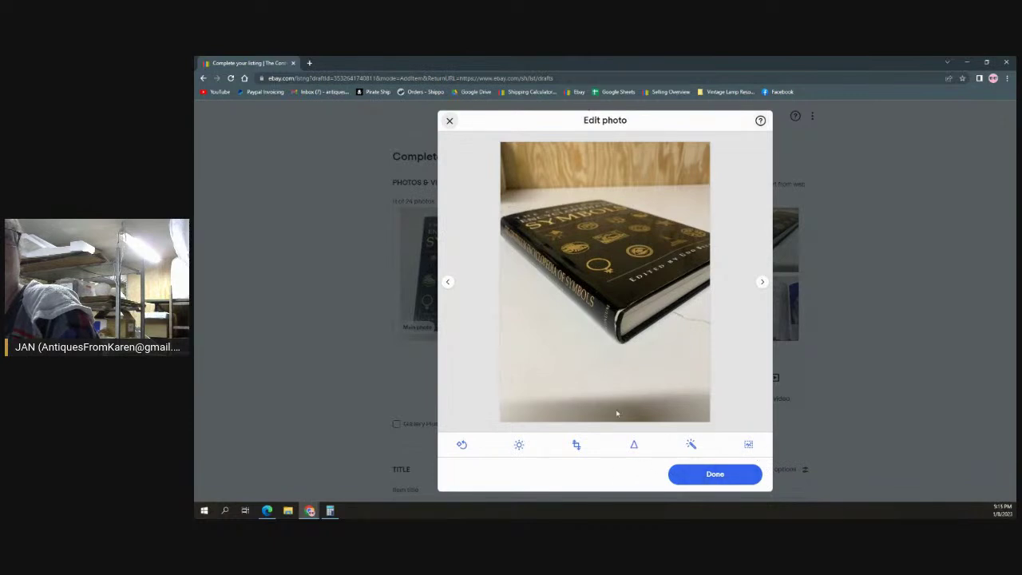
pyautogui.click(577, 445)
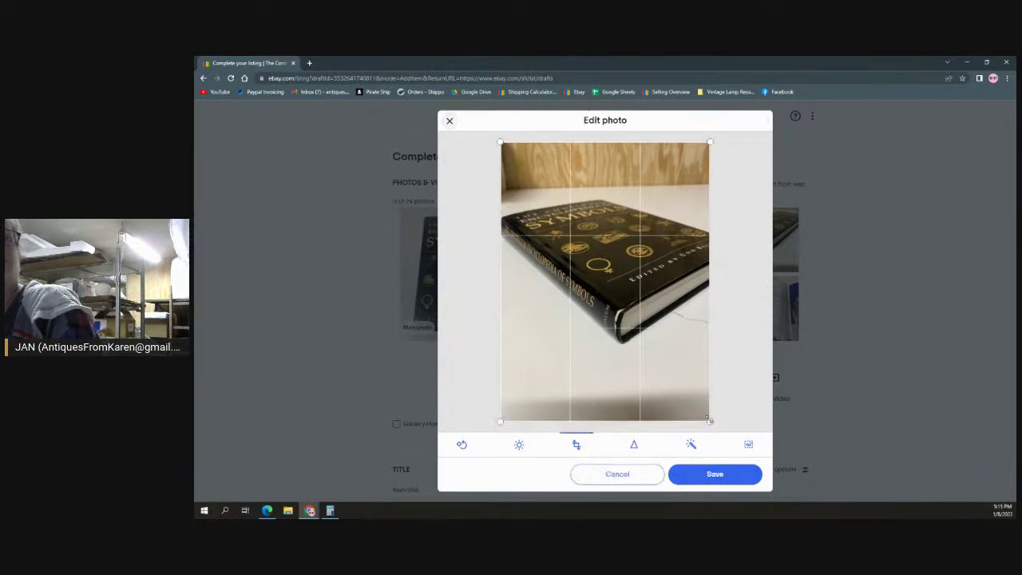
pyautogui.moveTo(710, 420); pyautogui.dragTo(711, 355)
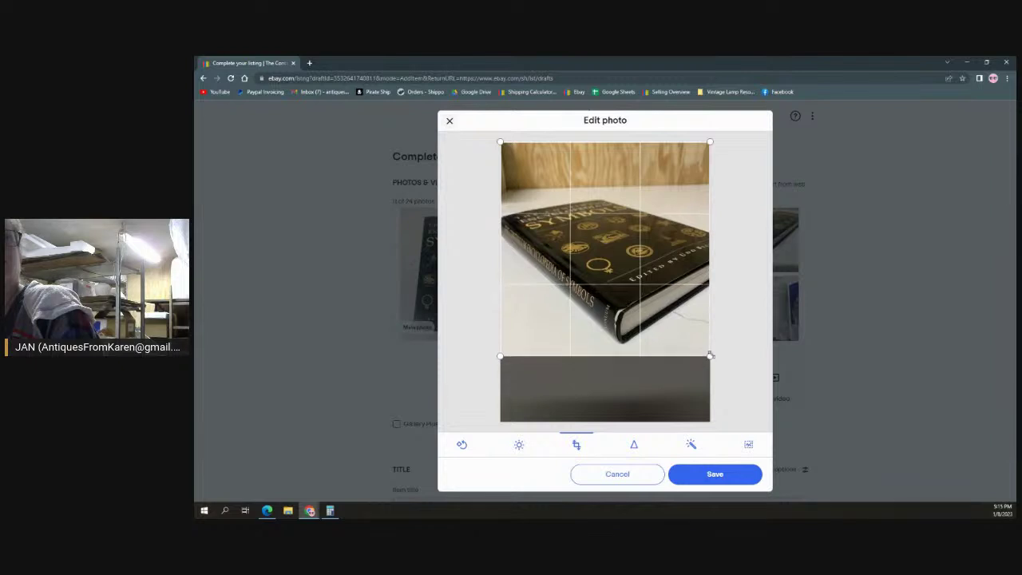
pyautogui.click(719, 479)
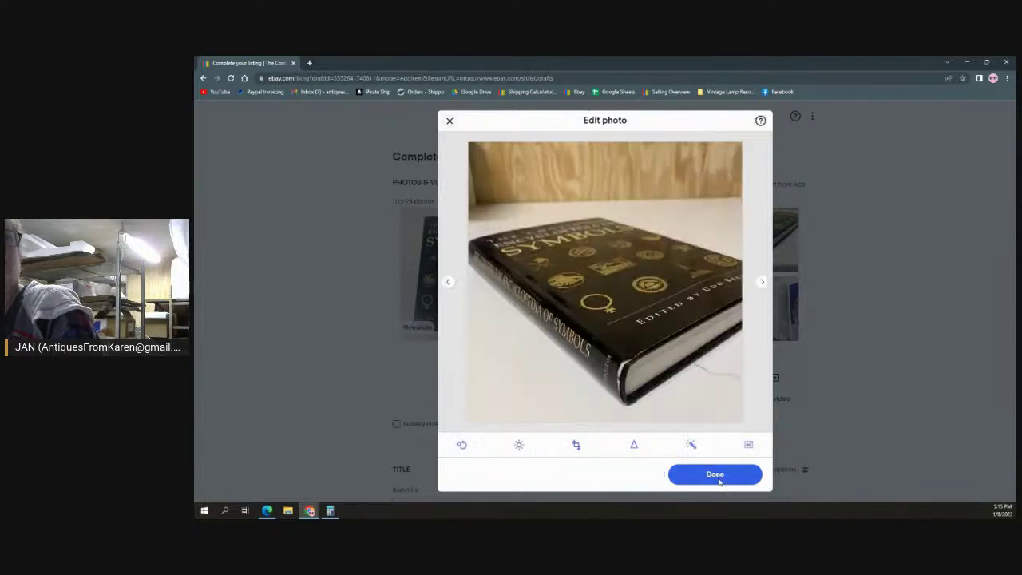
pyautogui.click(715, 475)
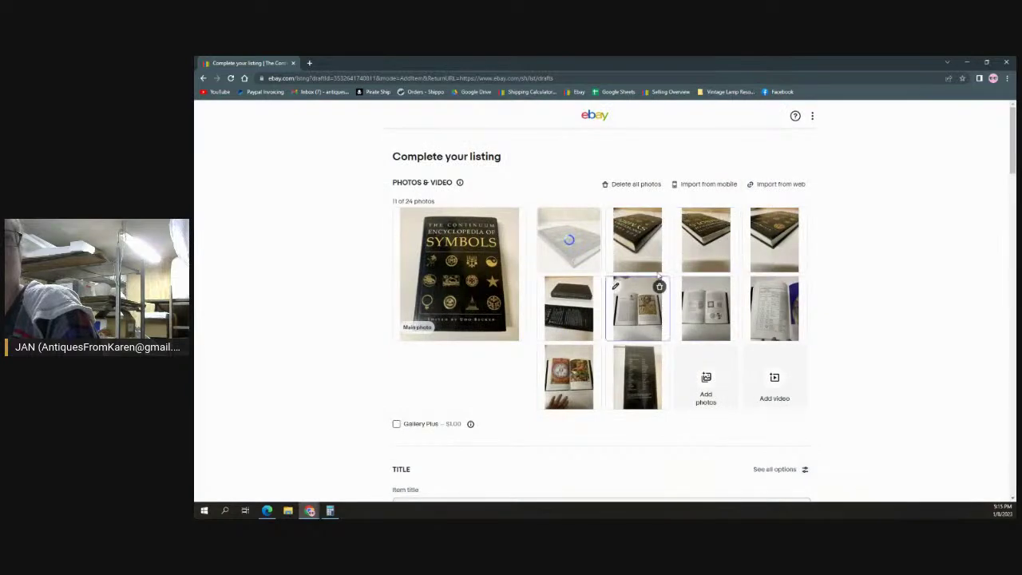
# Step: Crop the third listing photo, removing the shadowed strip below the book's corner, and save it
pyautogui.click(637, 307)
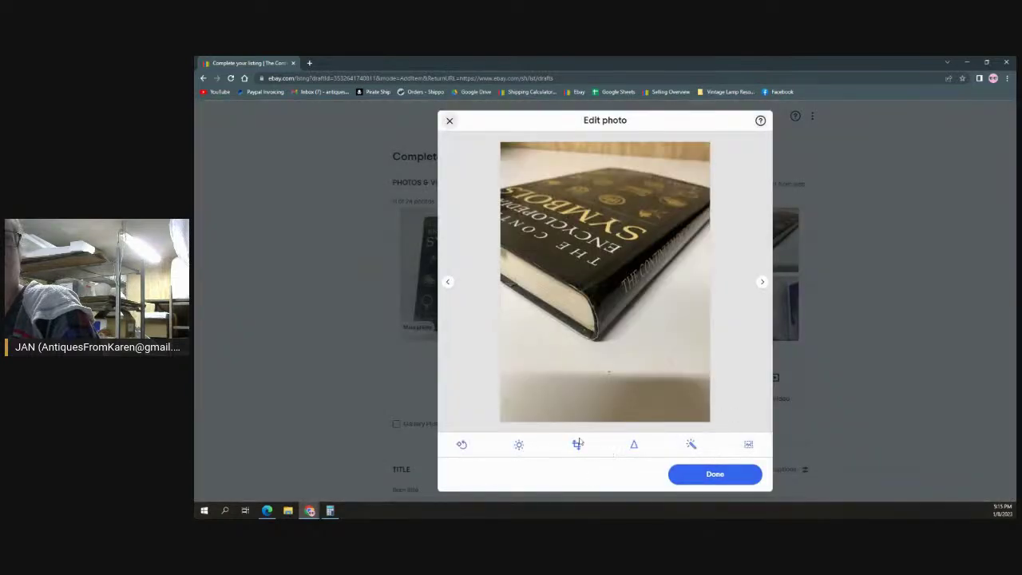
pyautogui.click(576, 444)
pyautogui.moveTo(710, 421); pyautogui.dragTo(710, 359)
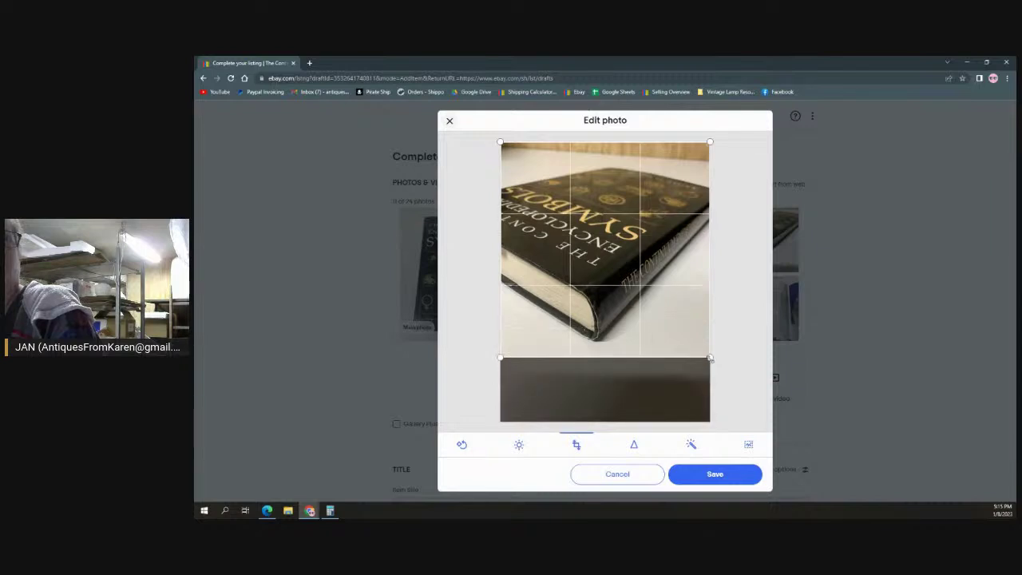
pyautogui.click(703, 474)
pyautogui.click(715, 475)
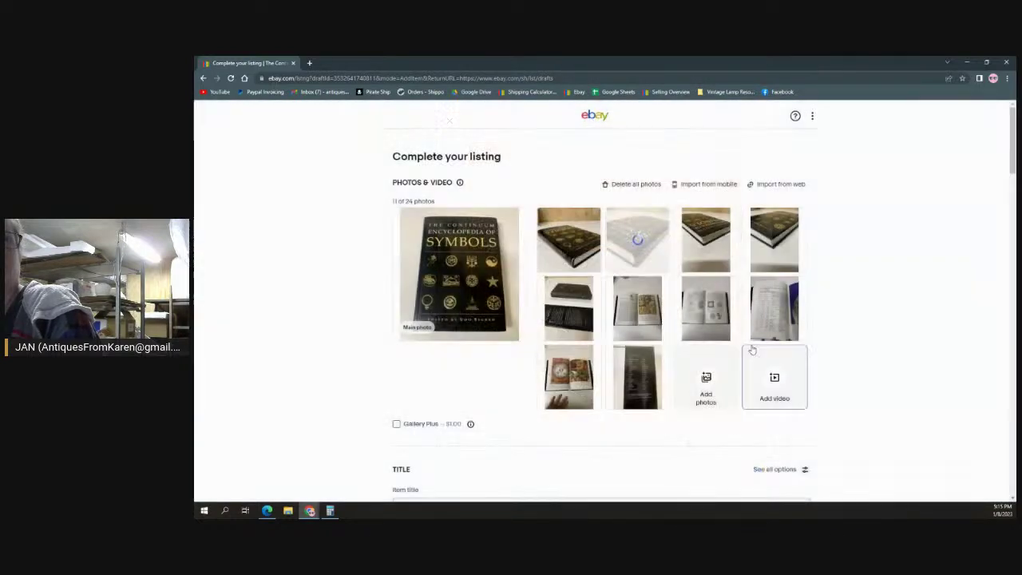
# Step: Crop the fourth listing photo, cutting off the empty, shadowed table area below the book's corner, and save it
pyautogui.click(713, 263)
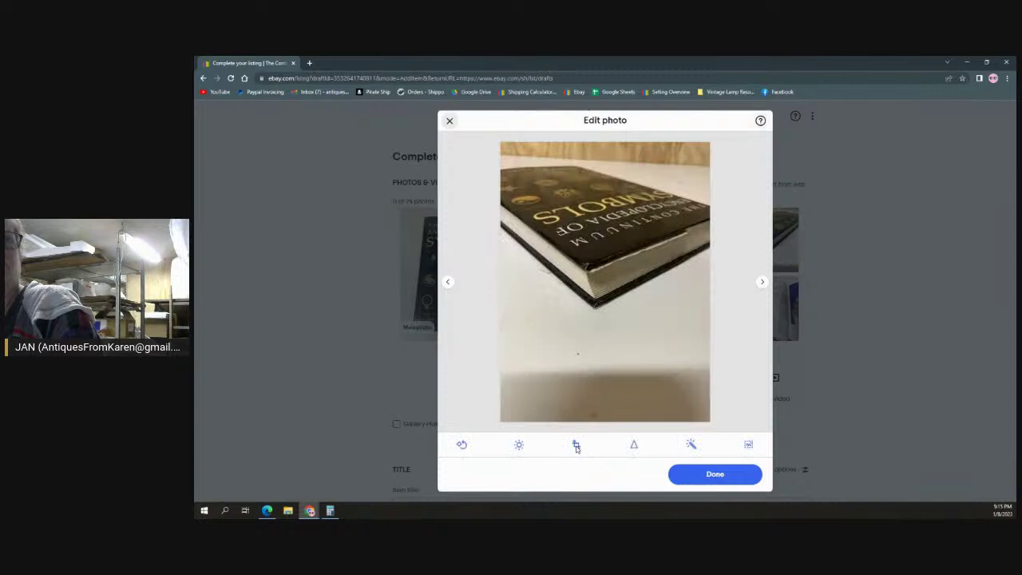
pyautogui.click(576, 445)
pyautogui.moveTo(710, 421); pyautogui.dragTo(712, 326)
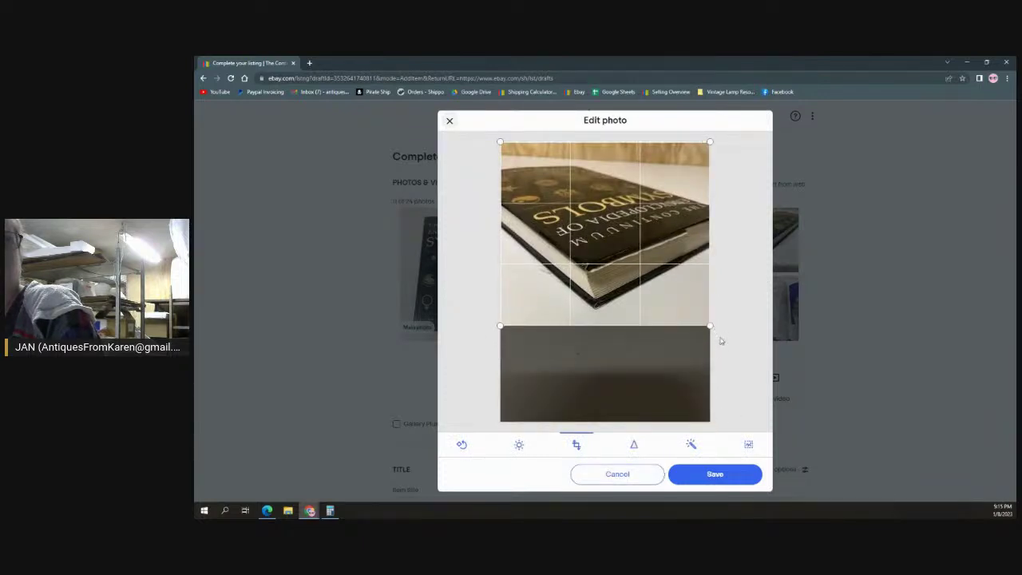
pyautogui.click(724, 474)
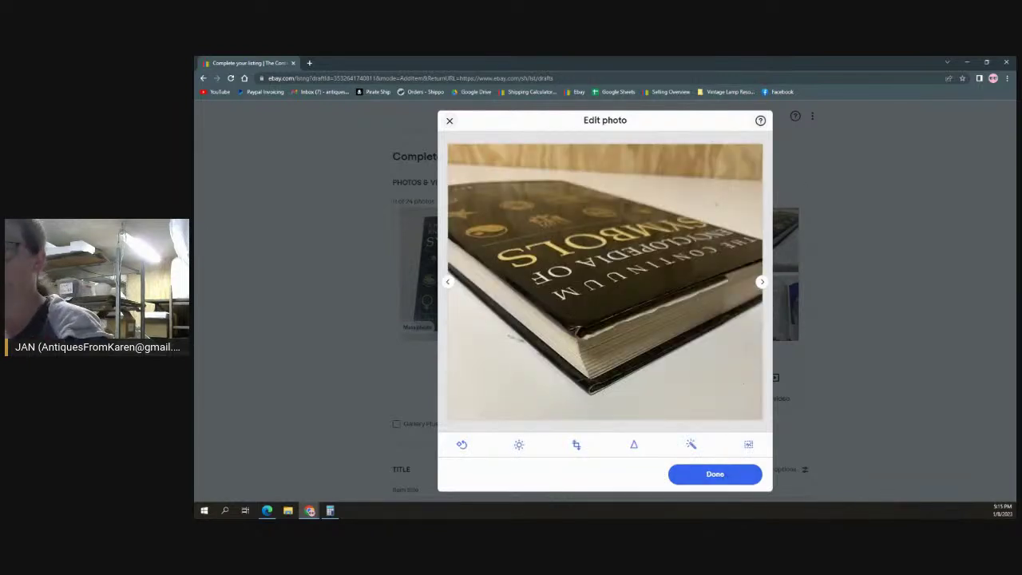
pyautogui.click(724, 479)
# Step: Crop the fifth listing photo, removing the table area below the corner near the author's name, and save it
pyautogui.click(753, 218)
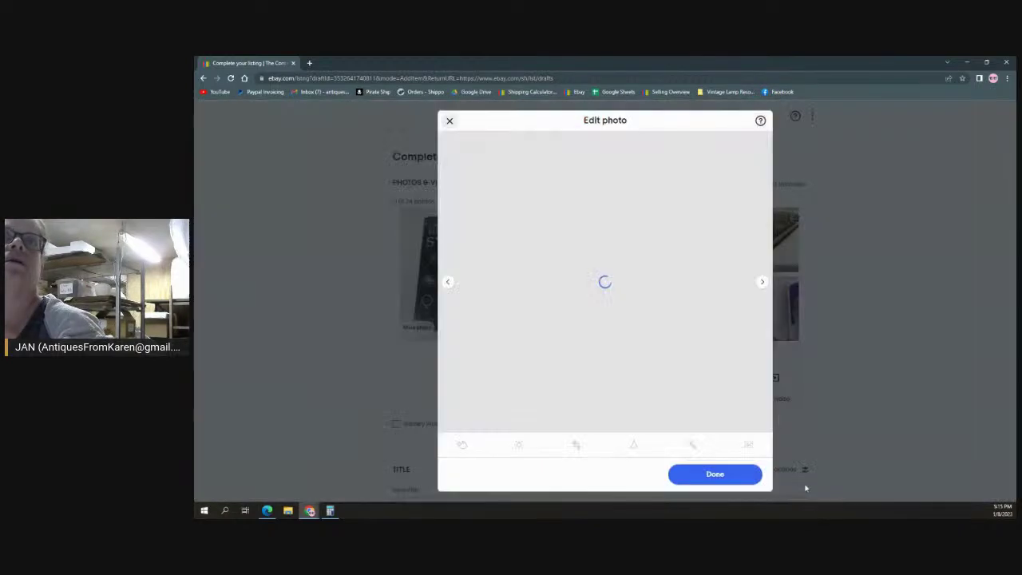
pyautogui.click(577, 446)
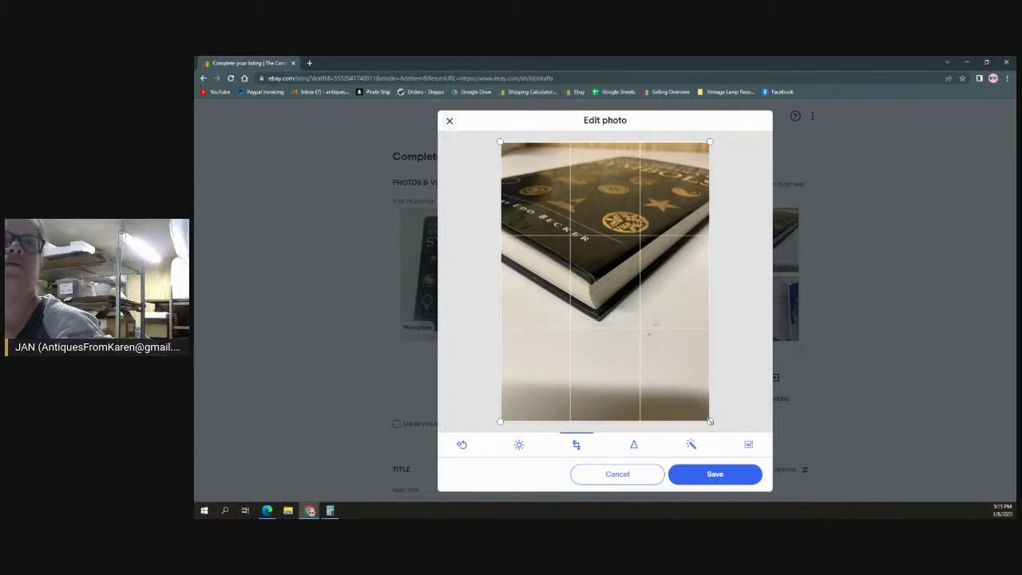
pyautogui.moveTo(708, 421); pyautogui.dragTo(718, 332)
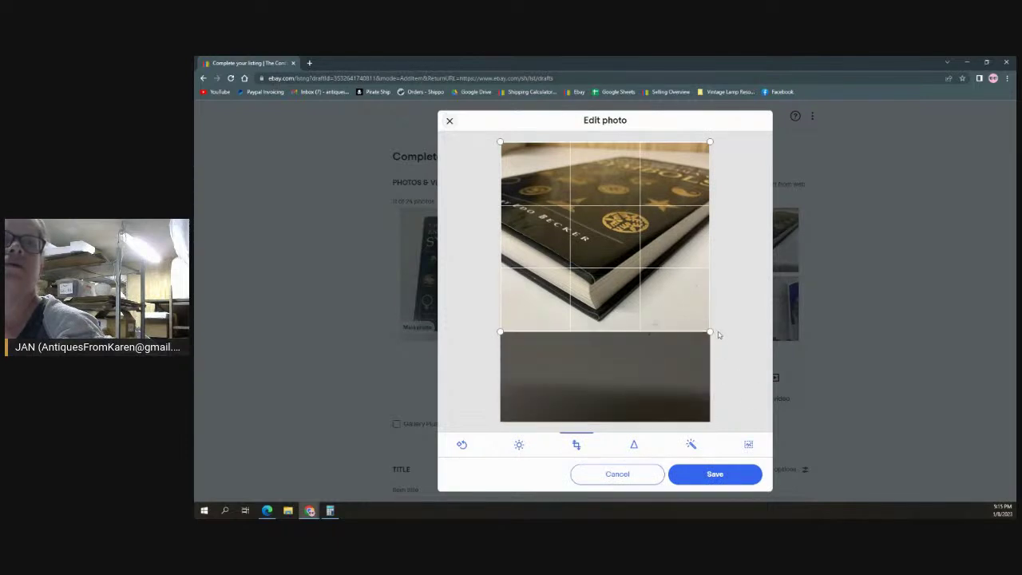
pyautogui.click(715, 474)
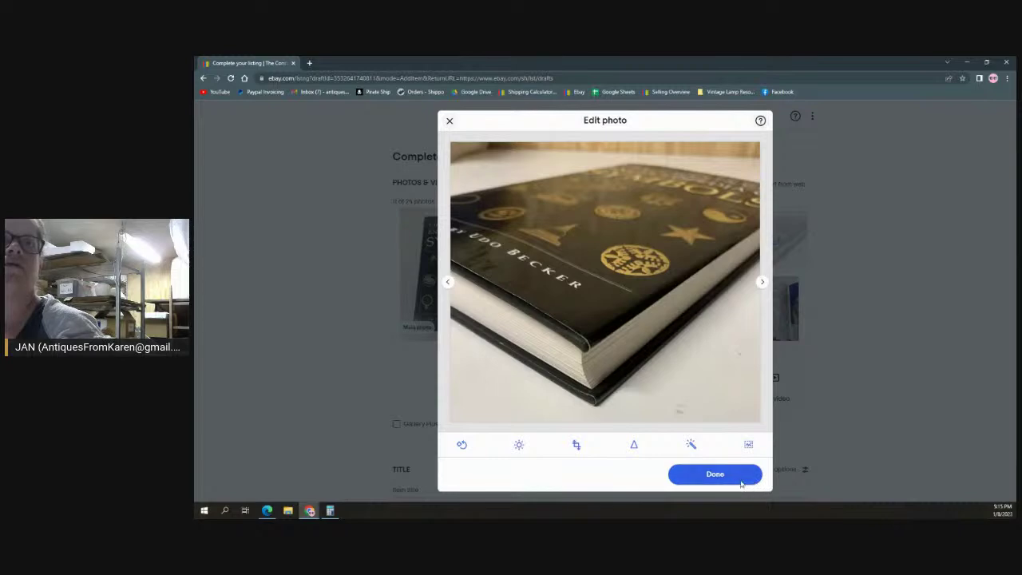
pyautogui.click(742, 482)
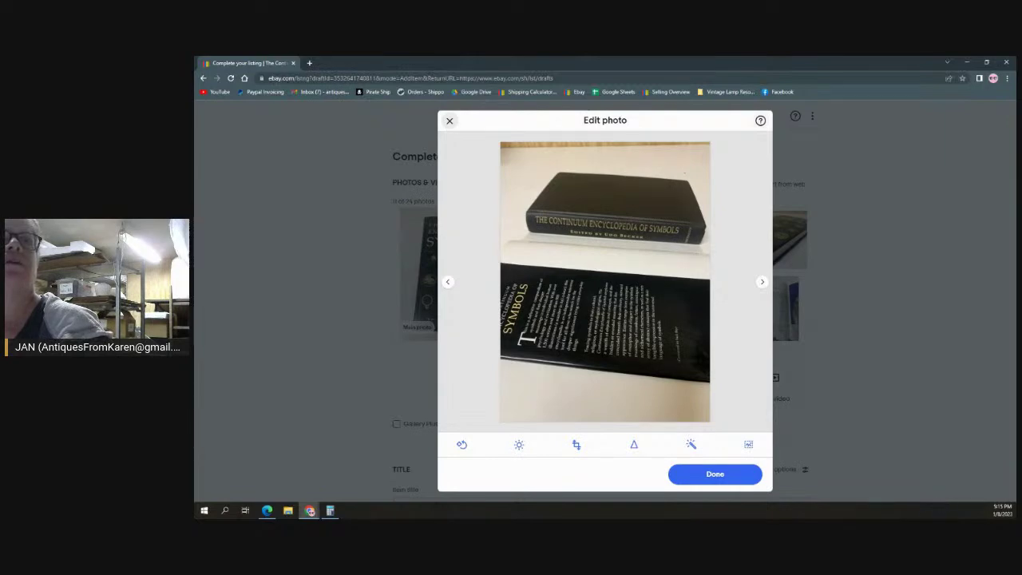
pyautogui.click(739, 476)
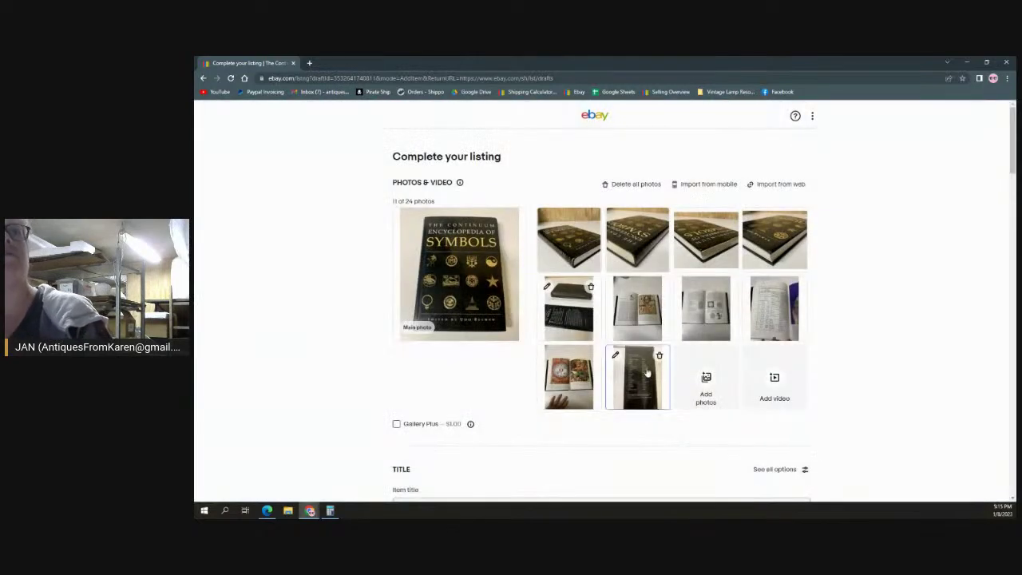
# Step: Crop the seventh listing photo to the open book with the gold illustration, trimming the table above and below, and save it
pyautogui.click(631, 320)
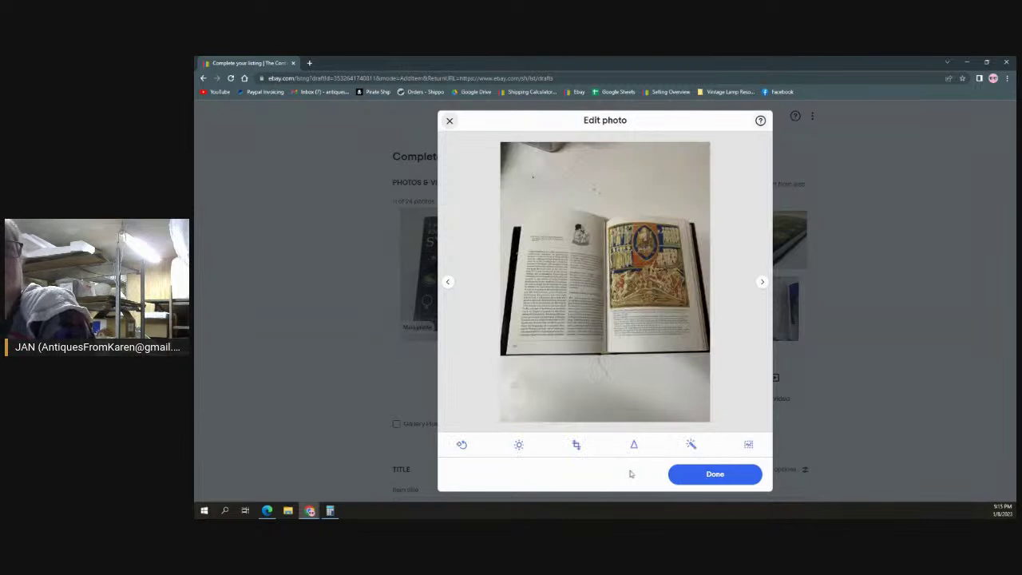
pyautogui.click(575, 445)
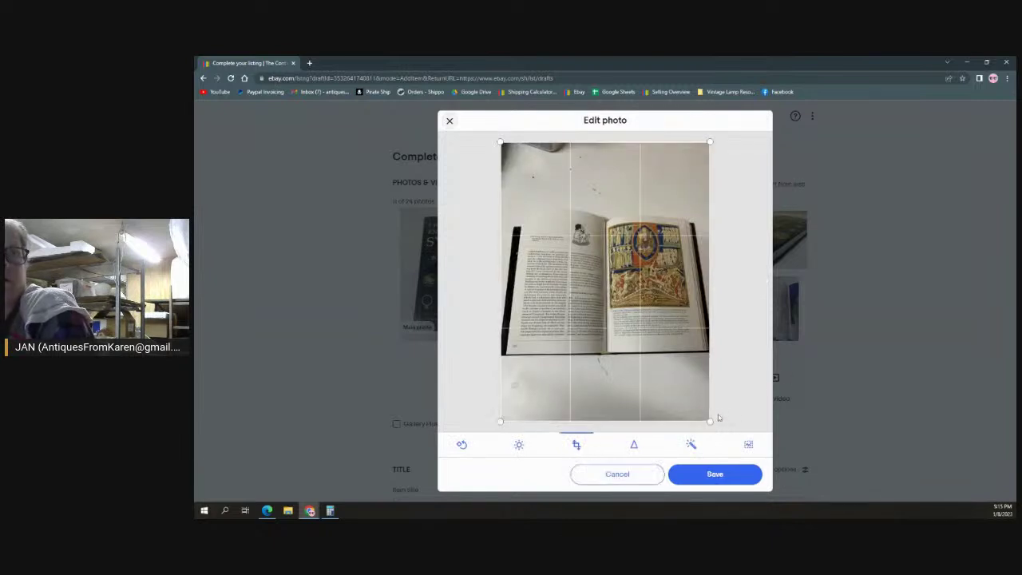
pyautogui.moveTo(710, 421); pyautogui.dragTo(723, 363)
pyautogui.moveTo(709, 142); pyautogui.dragTo(716, 206)
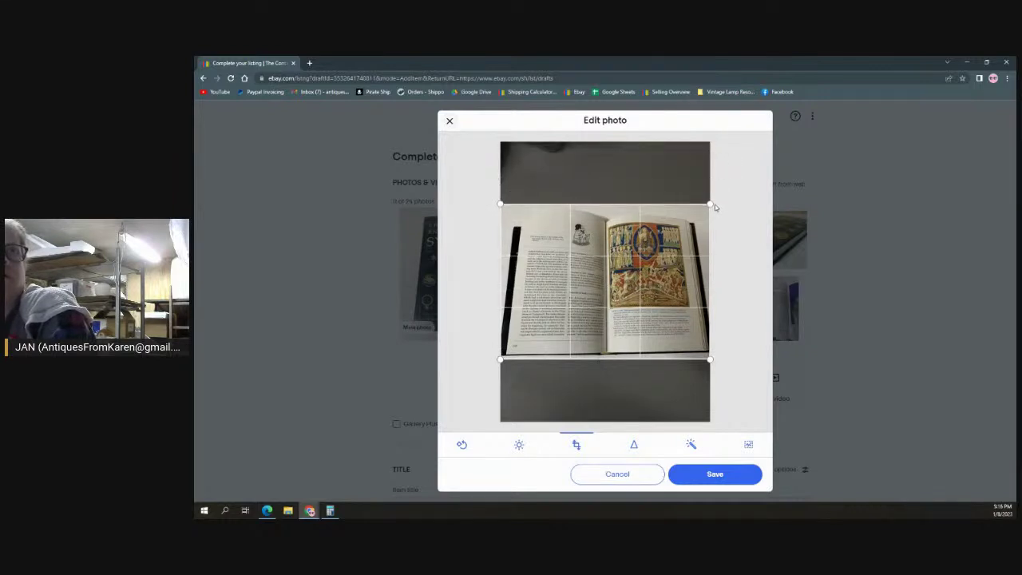
pyautogui.click(730, 480)
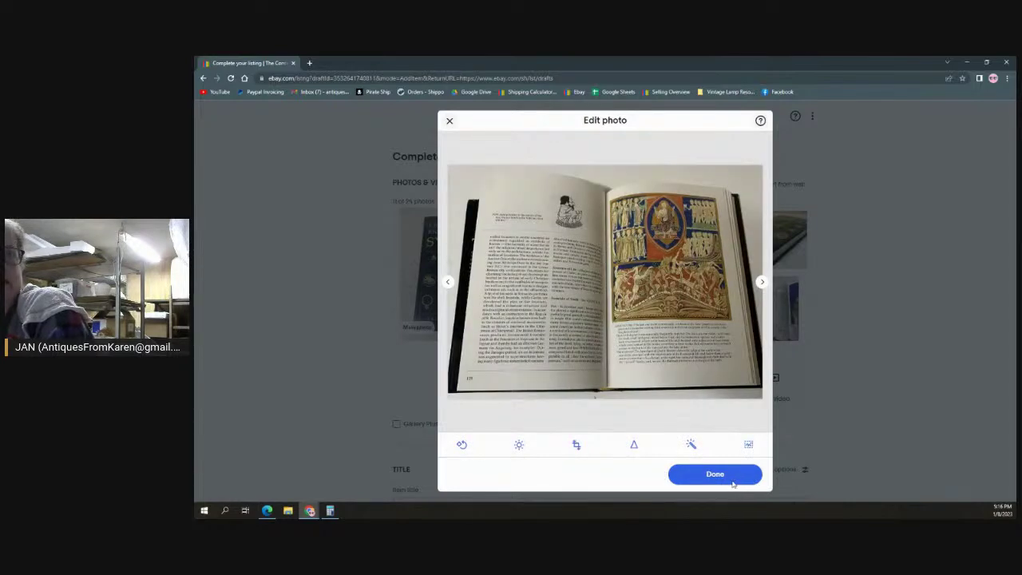
pyautogui.click(728, 475)
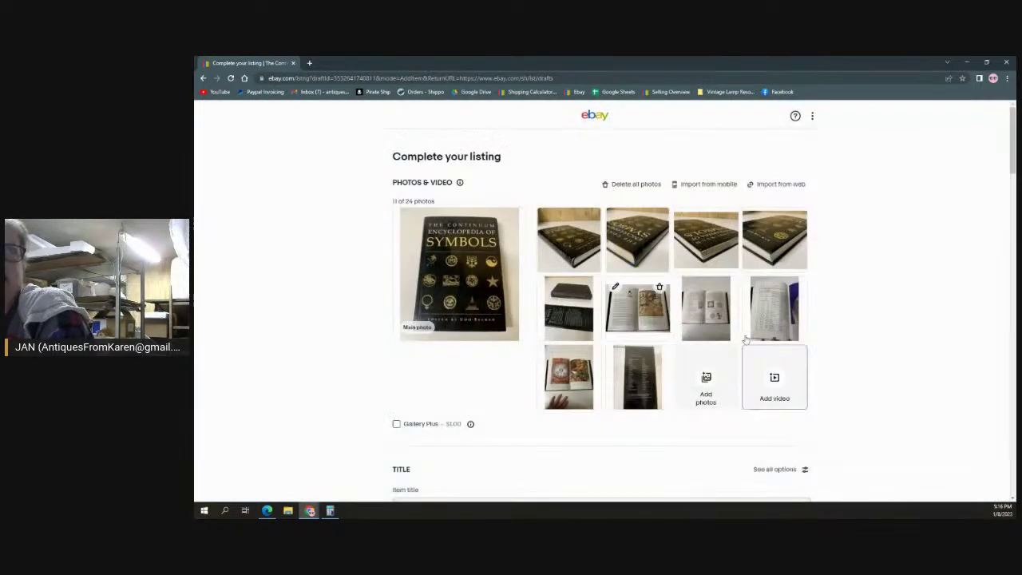
# Step: Crop the eighth listing photo to the open labyrinth pages, trimming the table above and below the book, and save it
pyautogui.click(706, 326)
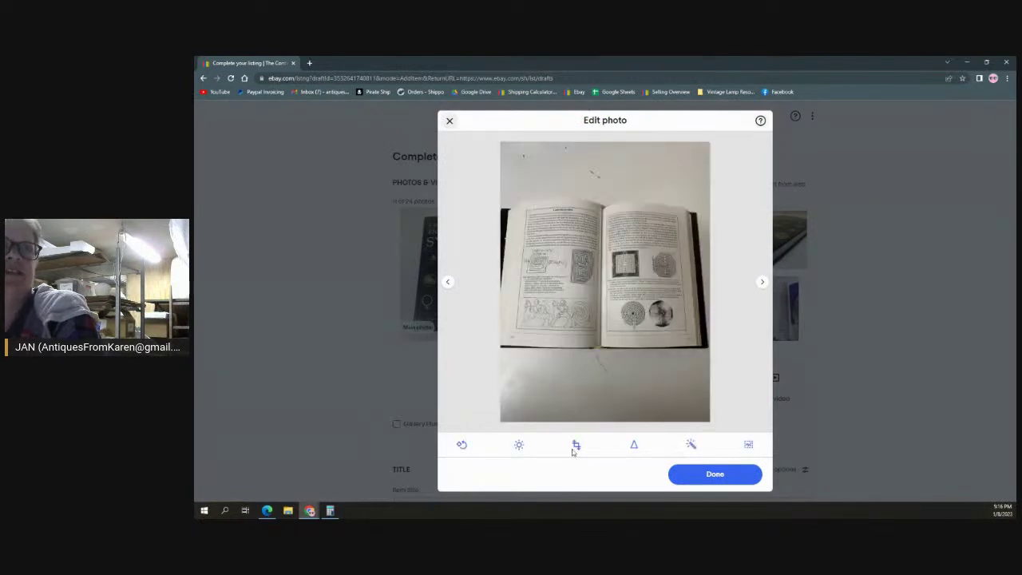
pyautogui.click(577, 446)
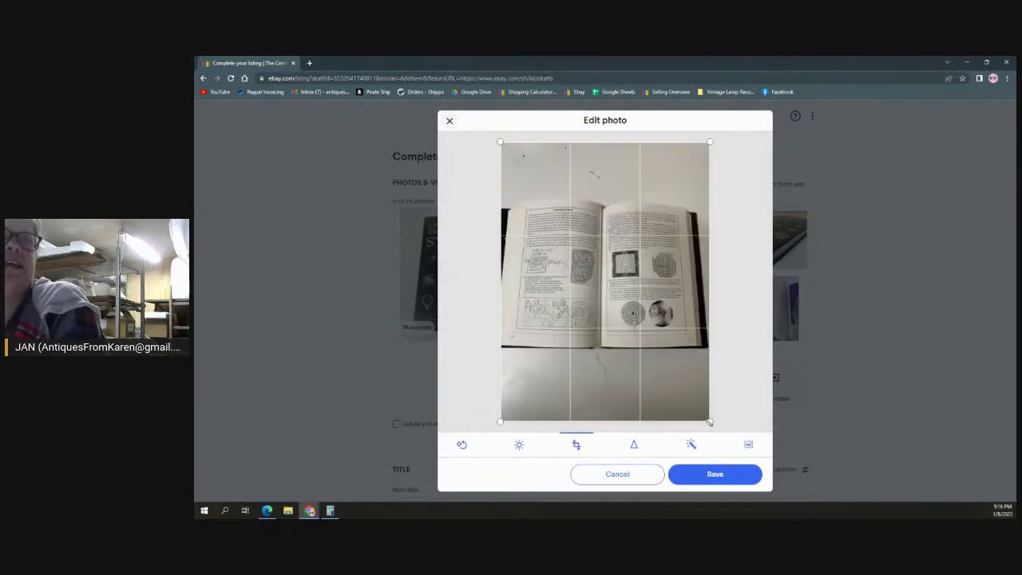
pyautogui.moveTo(711, 422); pyautogui.dragTo(720, 361)
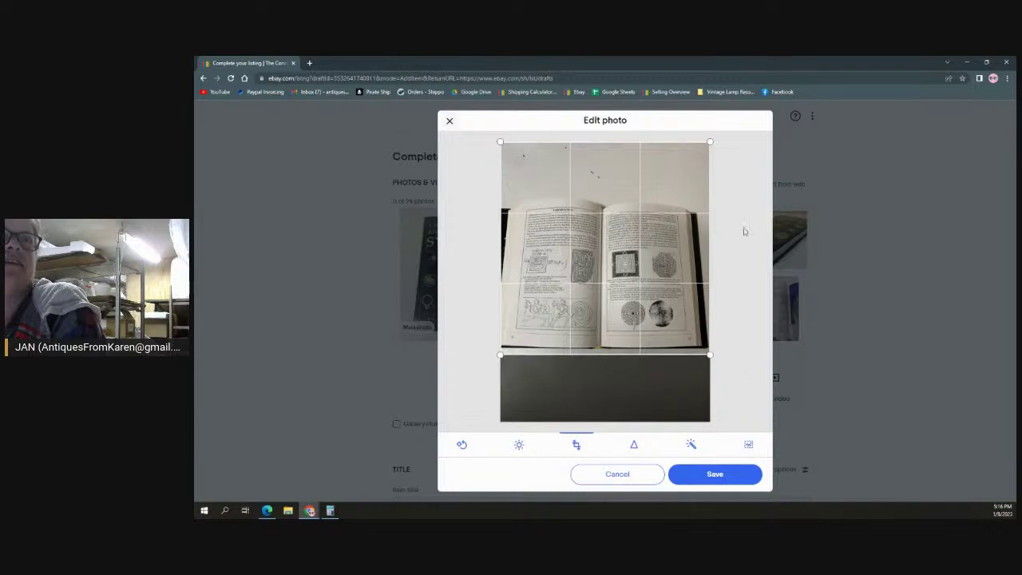
pyautogui.moveTo(710, 139); pyautogui.dragTo(721, 194)
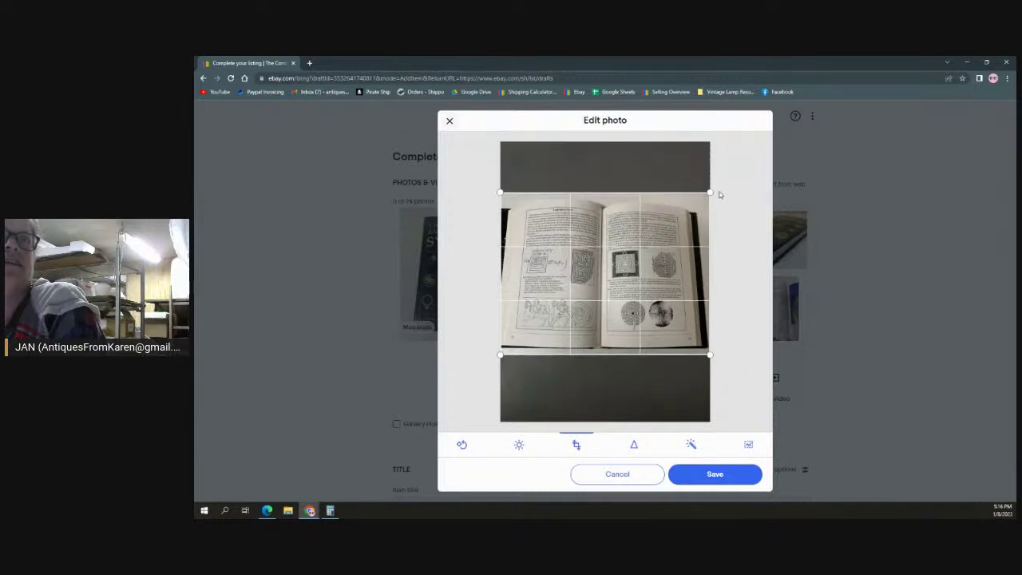
pyautogui.click(714, 478)
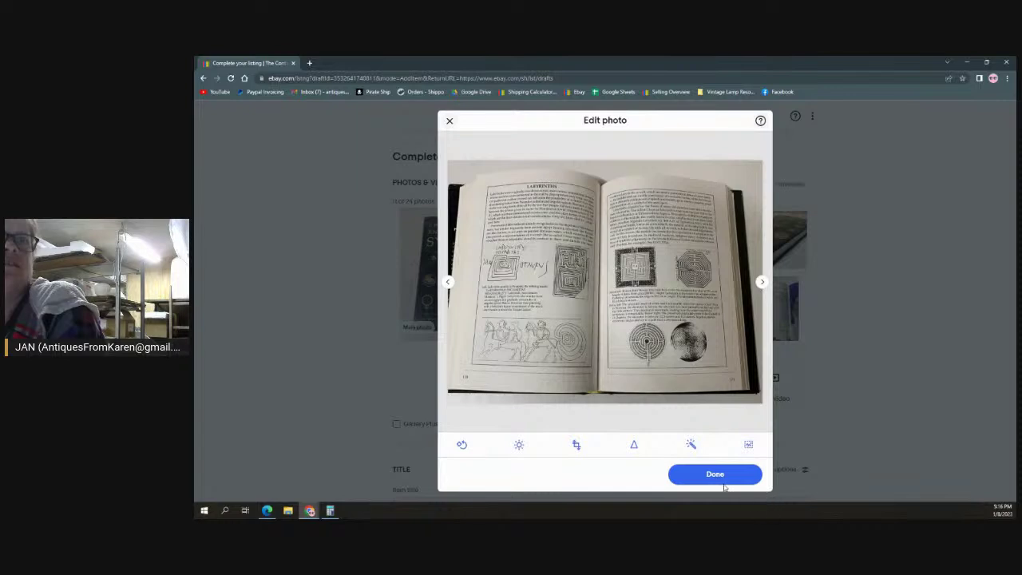
pyautogui.click(716, 479)
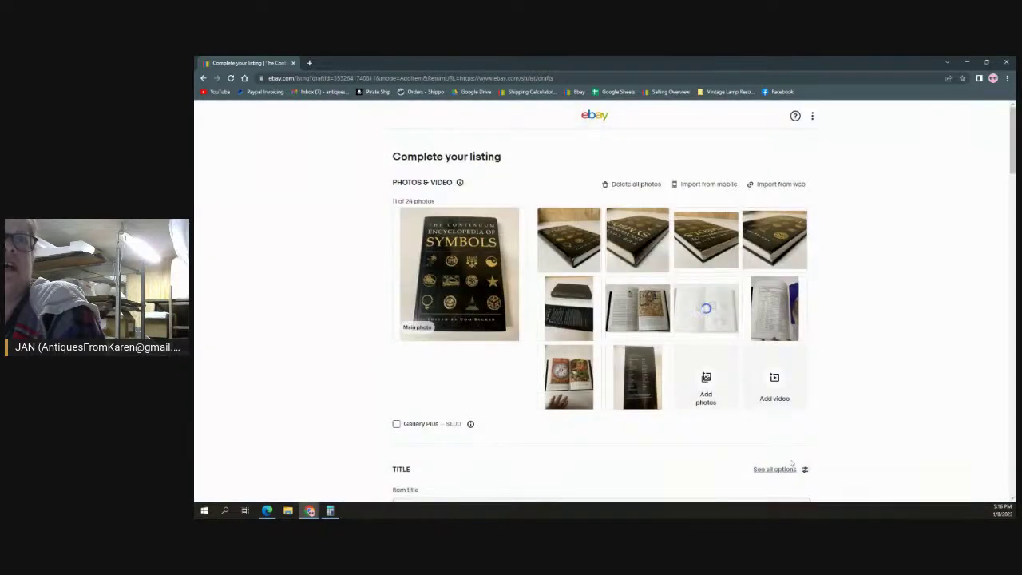
# Step: Crop the ninth listing photo of the number symbolism page, trimming thin strips above it and at the fingertip below, and save it
pyautogui.click(767, 321)
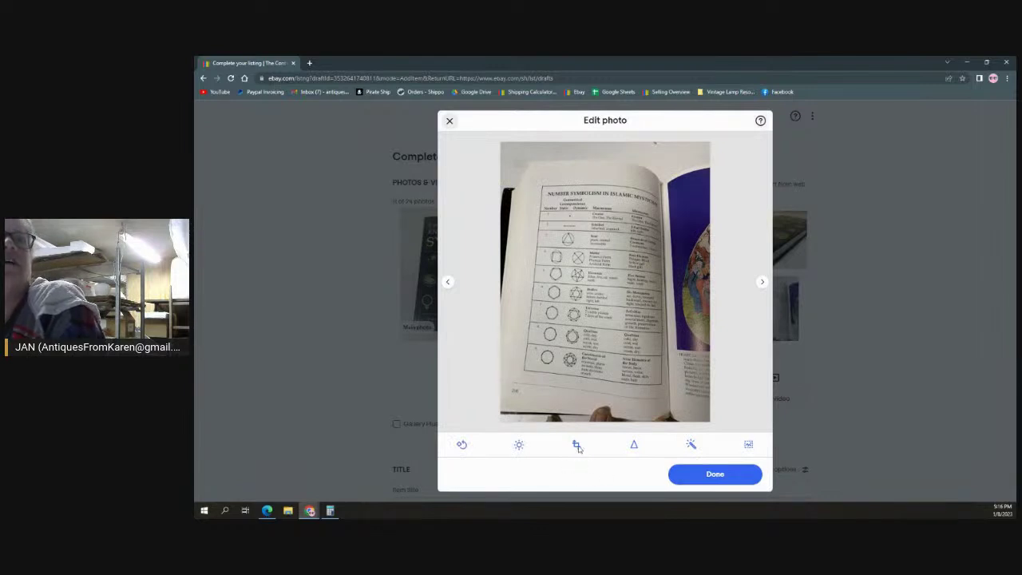
pyautogui.click(576, 446)
pyautogui.moveTo(711, 422); pyautogui.dragTo(715, 406)
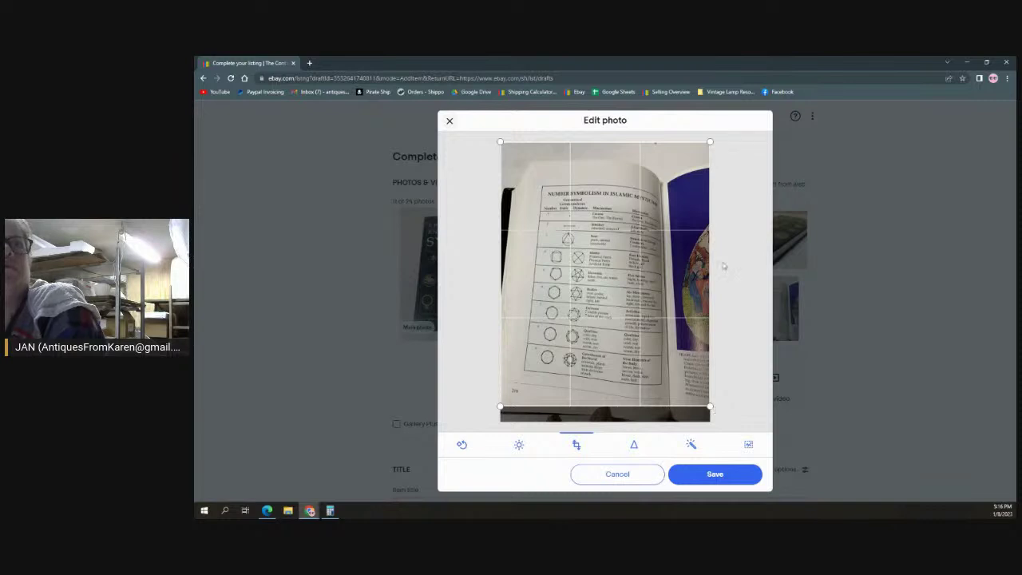
pyautogui.moveTo(711, 142); pyautogui.dragTo(719, 159)
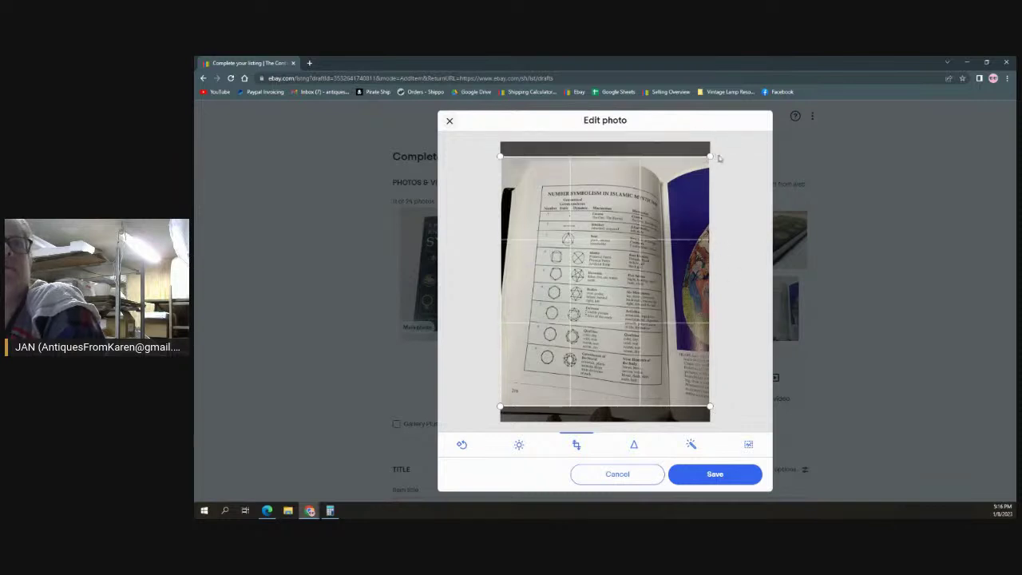
pyautogui.click(722, 479)
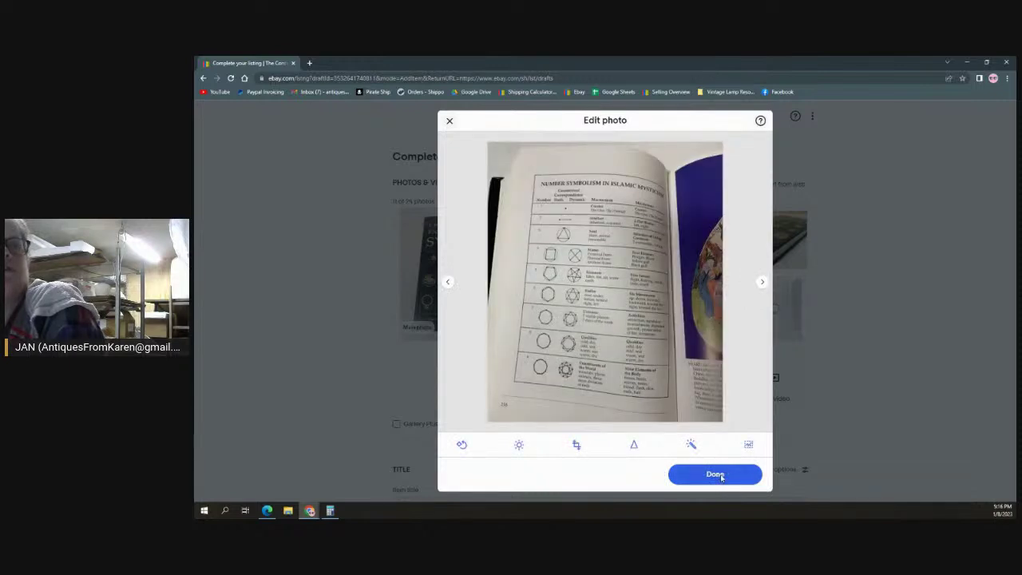
pyautogui.click(715, 475)
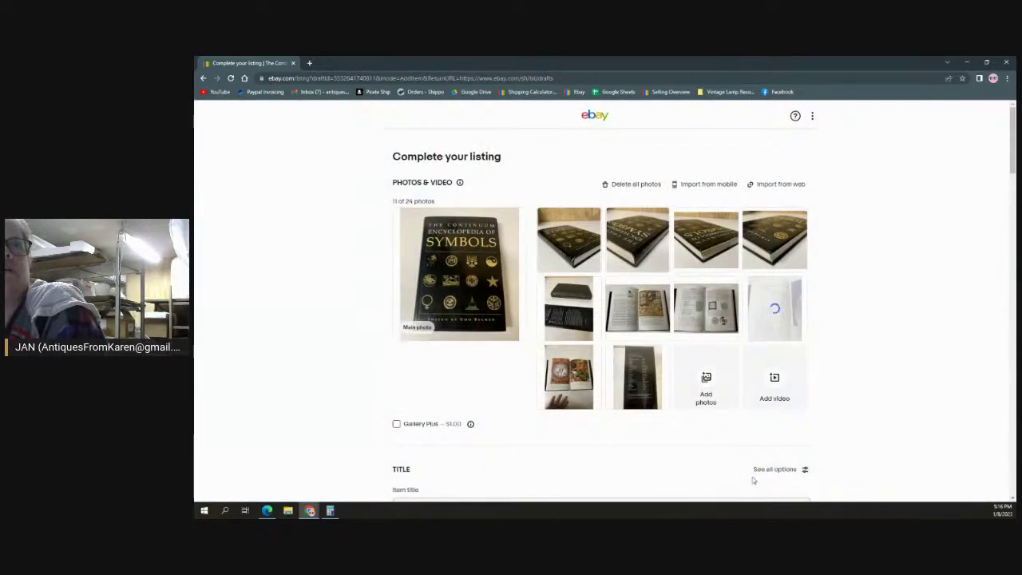
# Step: Crop the tenth listing photo to the open color illustrations, removing the hand below and the table above, and save it
pyautogui.click(582, 387)
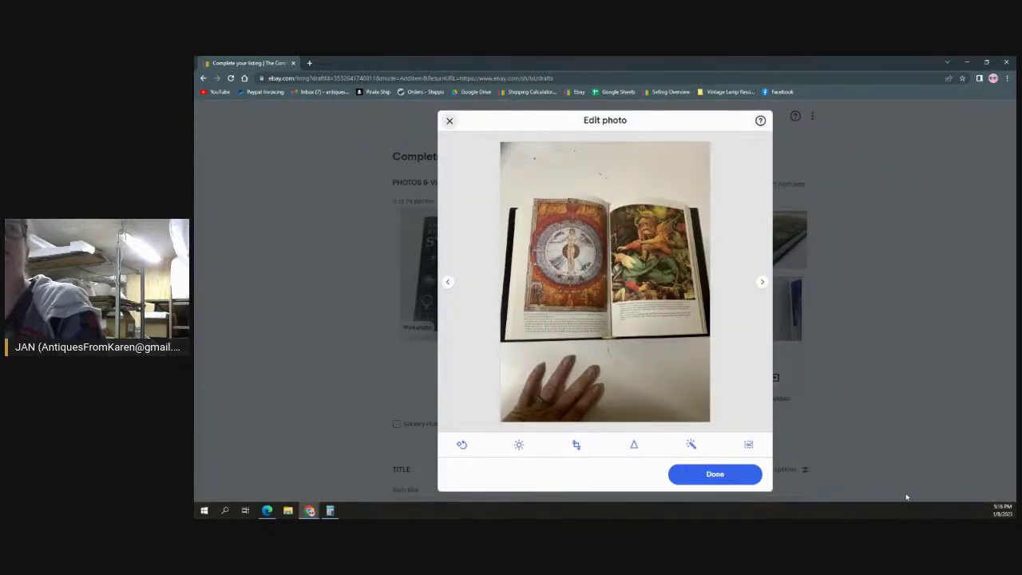
pyautogui.click(577, 445)
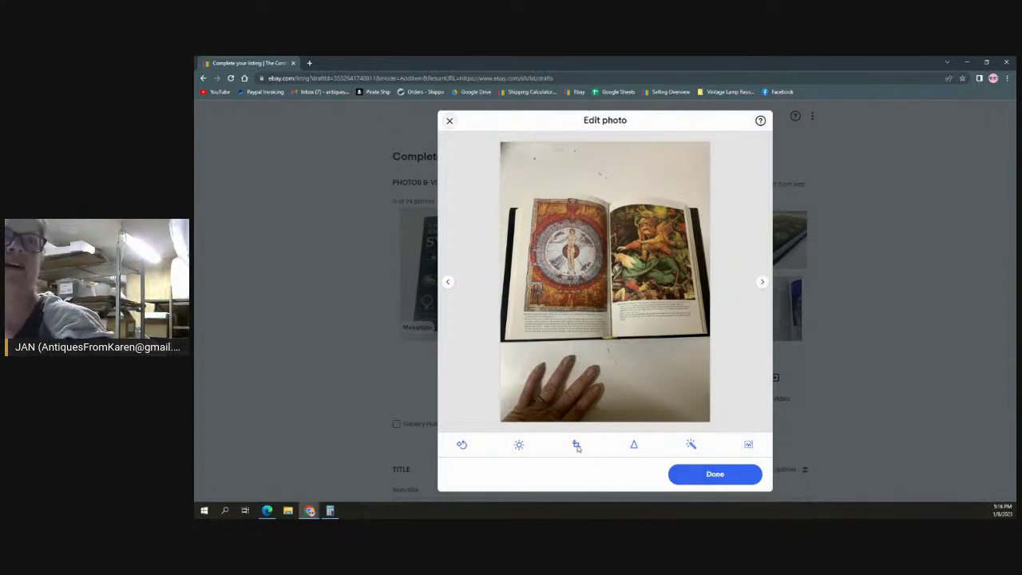
pyautogui.moveTo(708, 419); pyautogui.dragTo(721, 349)
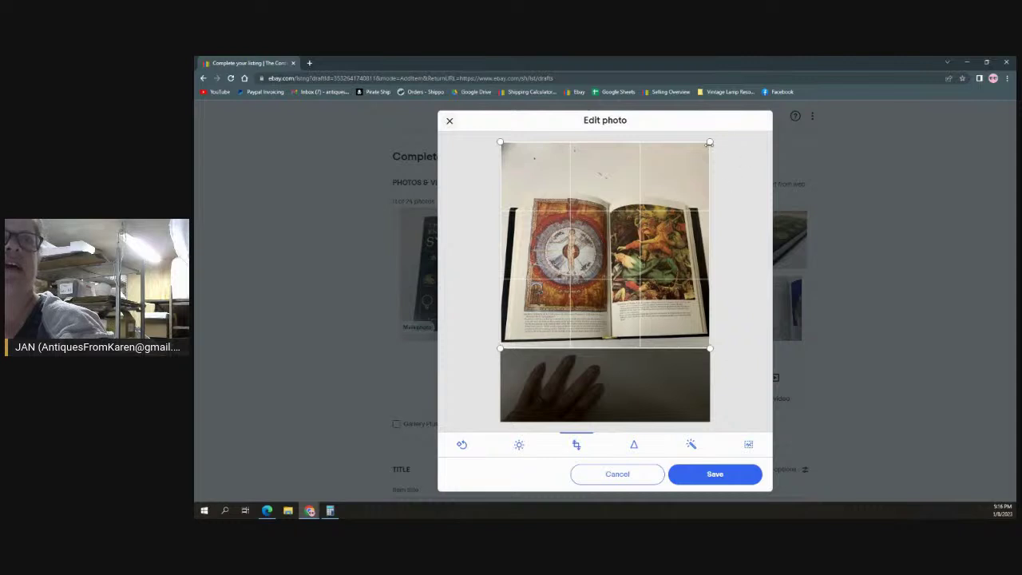
pyautogui.moveTo(711, 141); pyautogui.dragTo(716, 192)
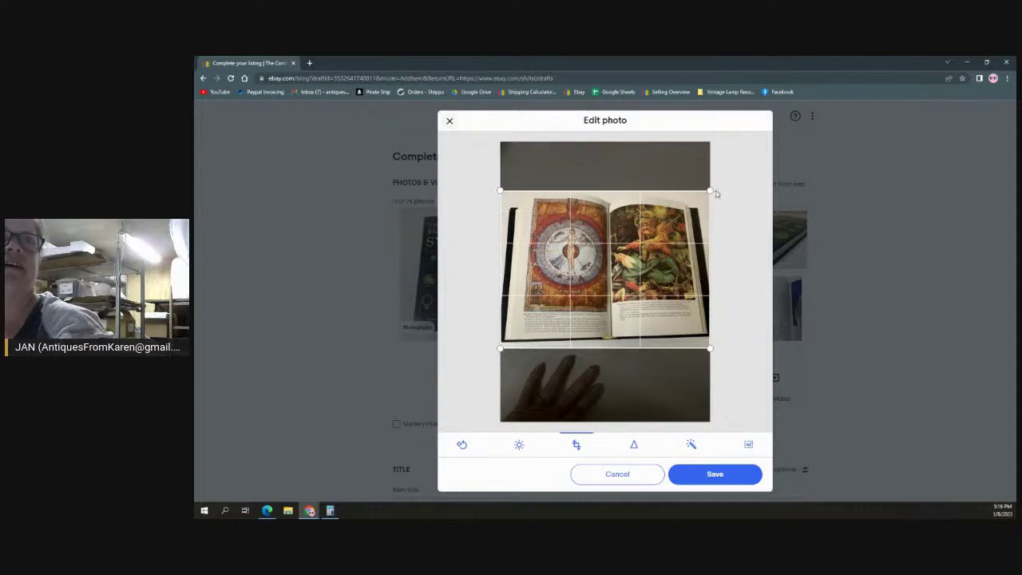
pyautogui.click(706, 477)
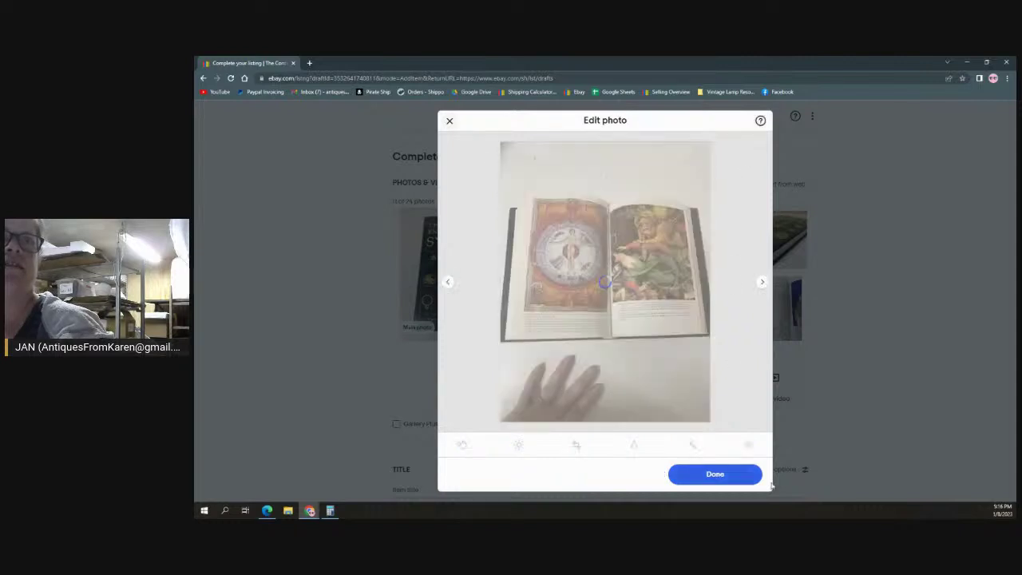
pyautogui.click(716, 474)
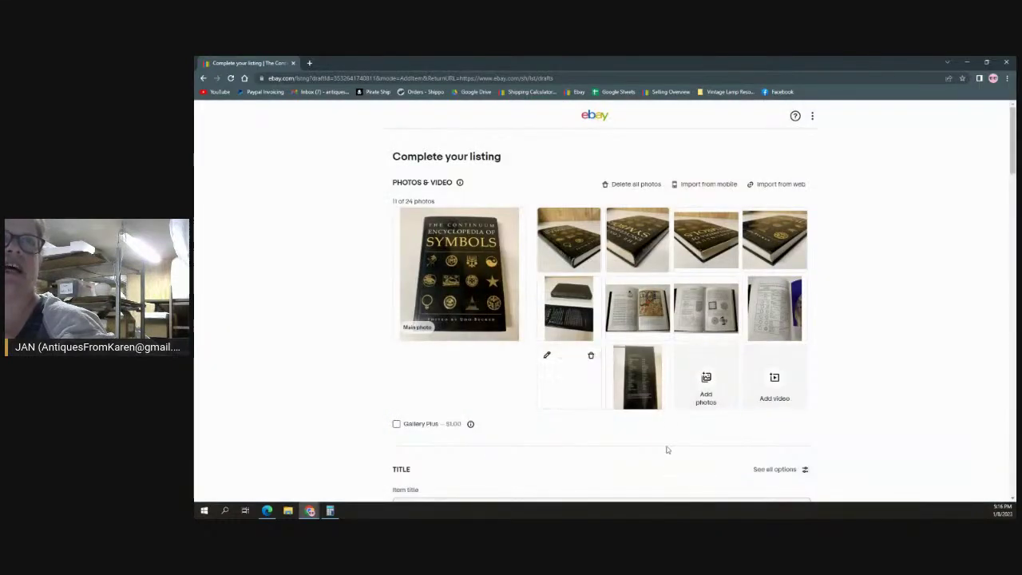
# Step: Check the last listing photo without editing it, and review the listing's title, category and item specifics
pyautogui.click(637, 385)
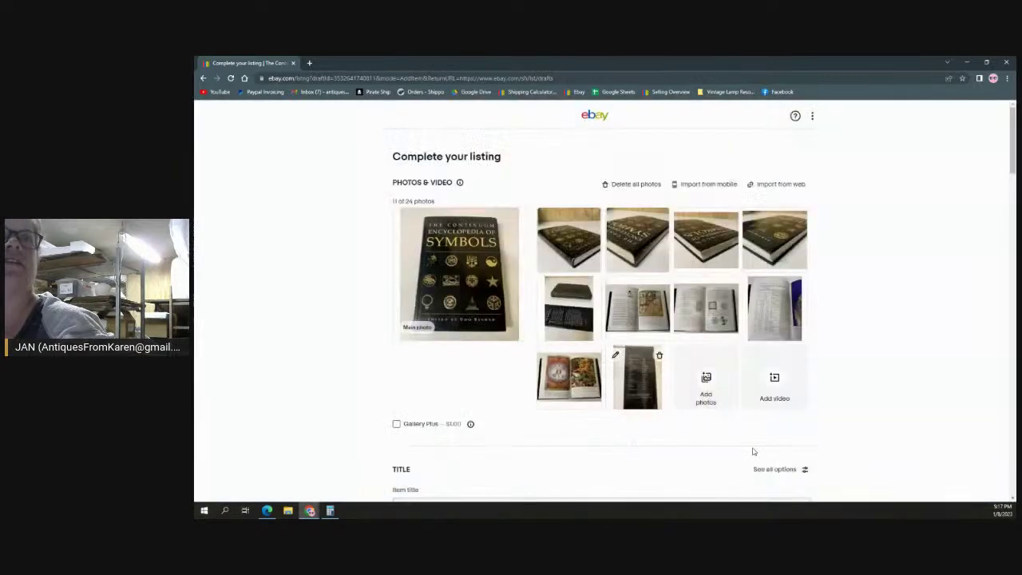
pyautogui.click(719, 475)
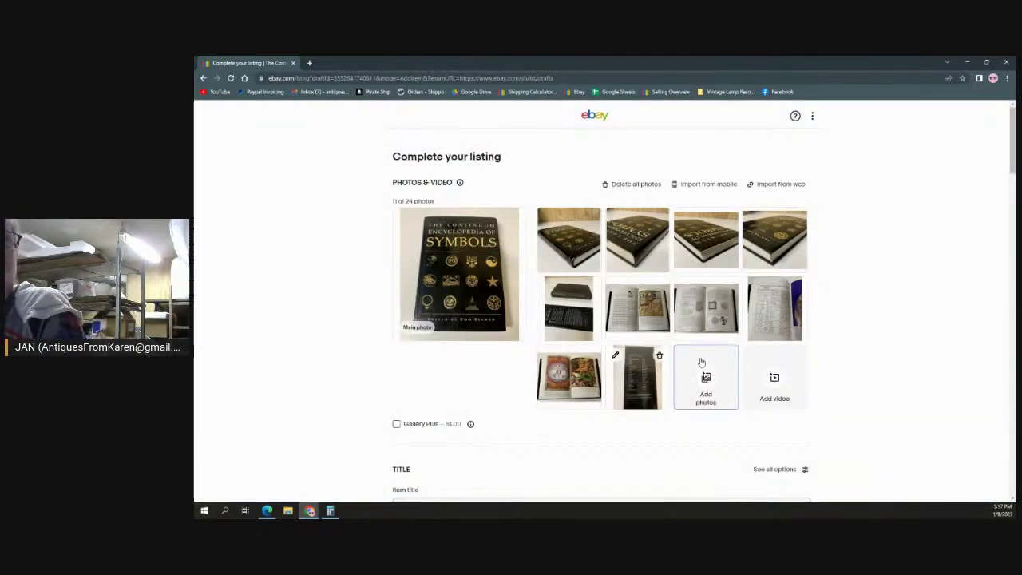
pyautogui.scroll(-4, 700, 368)
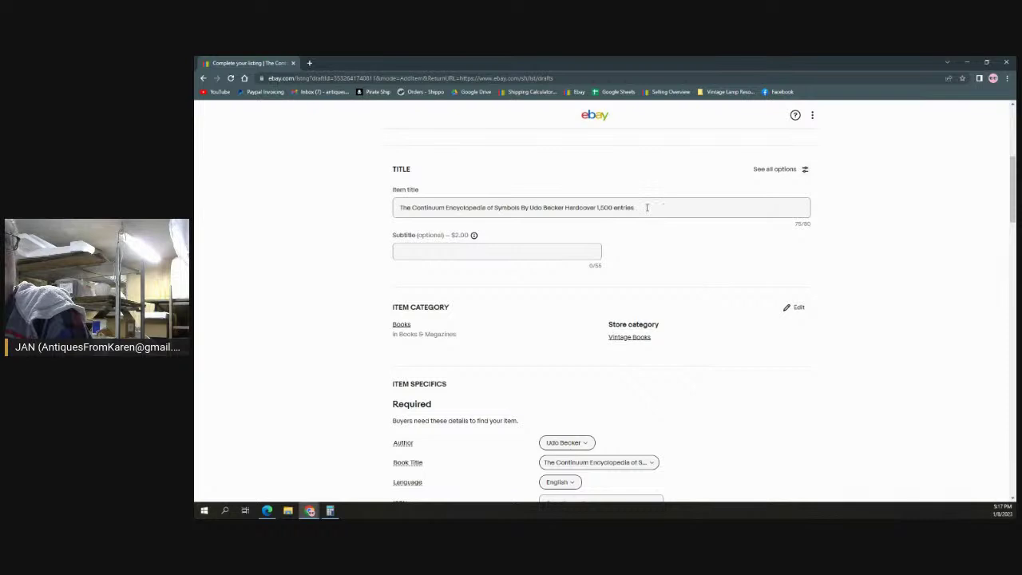
pyautogui.scroll(-2, 647, 207)
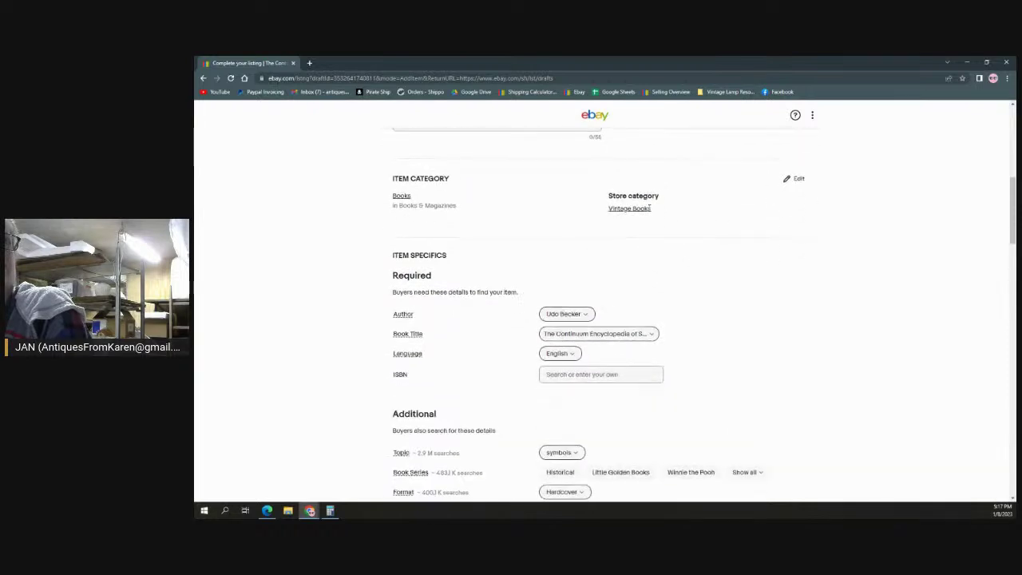
# Step: Add Lance W. Garmer as a custom second author in the item specifics, keeping Udo Becker selected
pyautogui.click(589, 315)
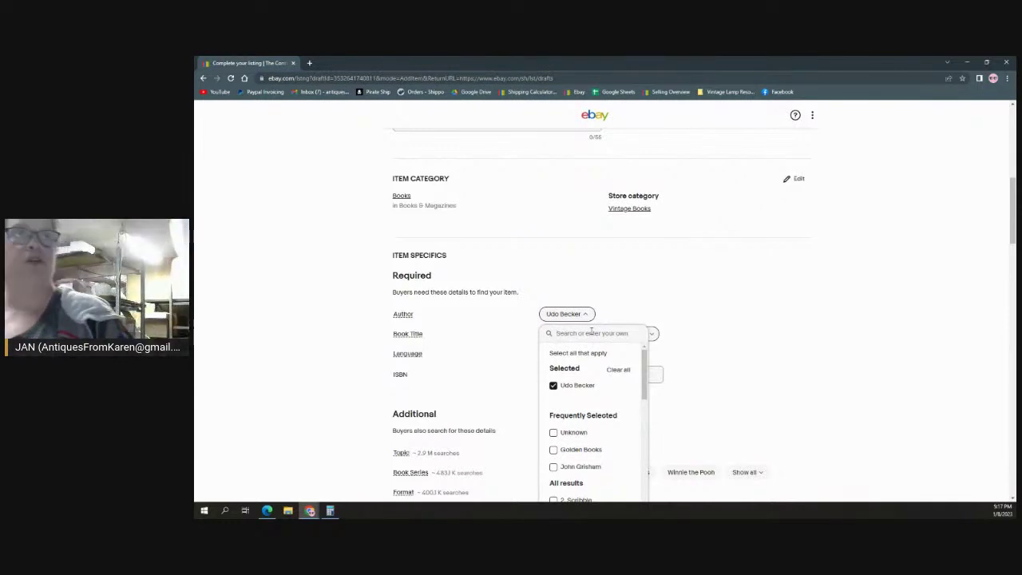
pyautogui.write('Lan')
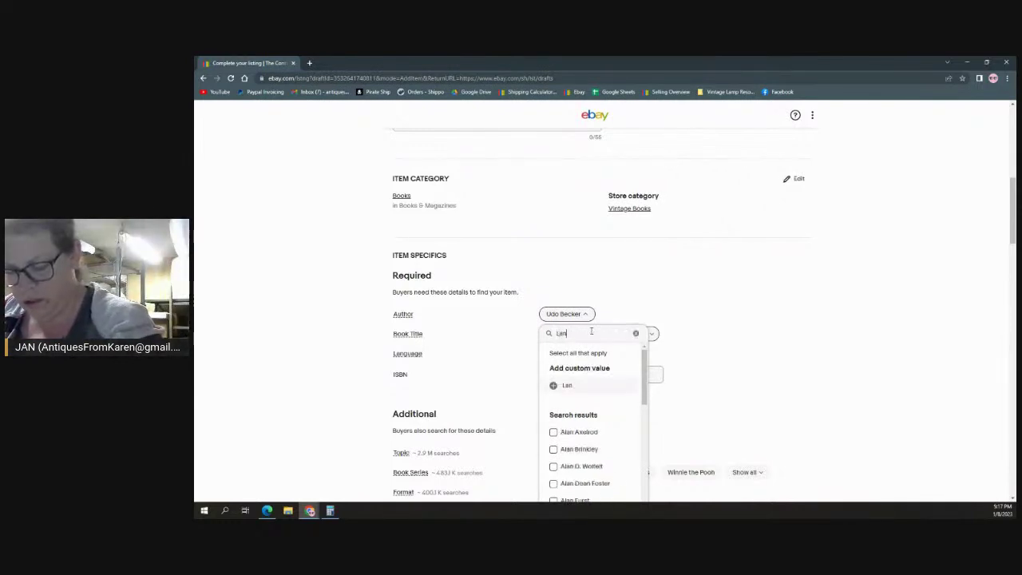
pyautogui.write('ce W. Garmer')
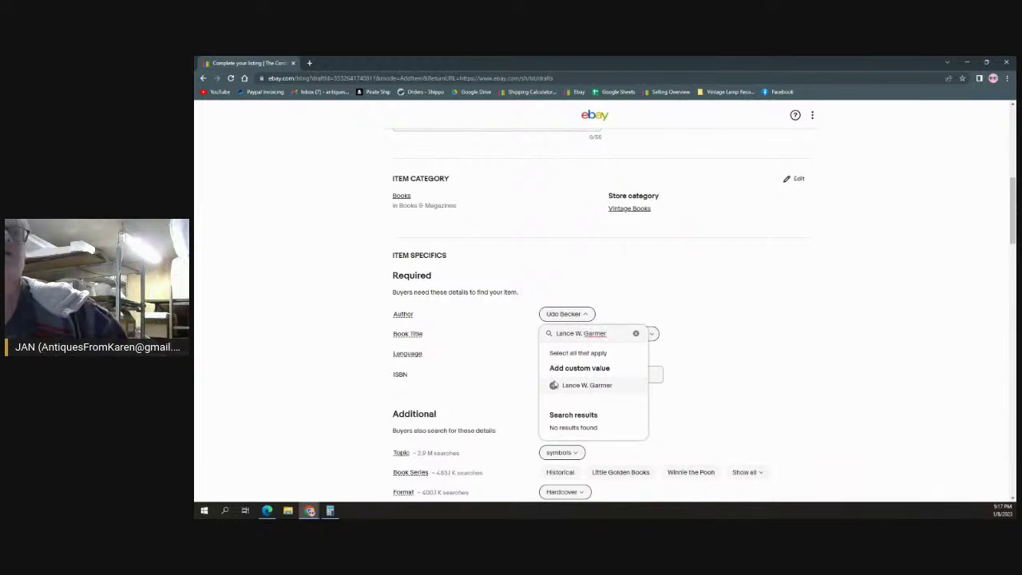
pyautogui.click(554, 387)
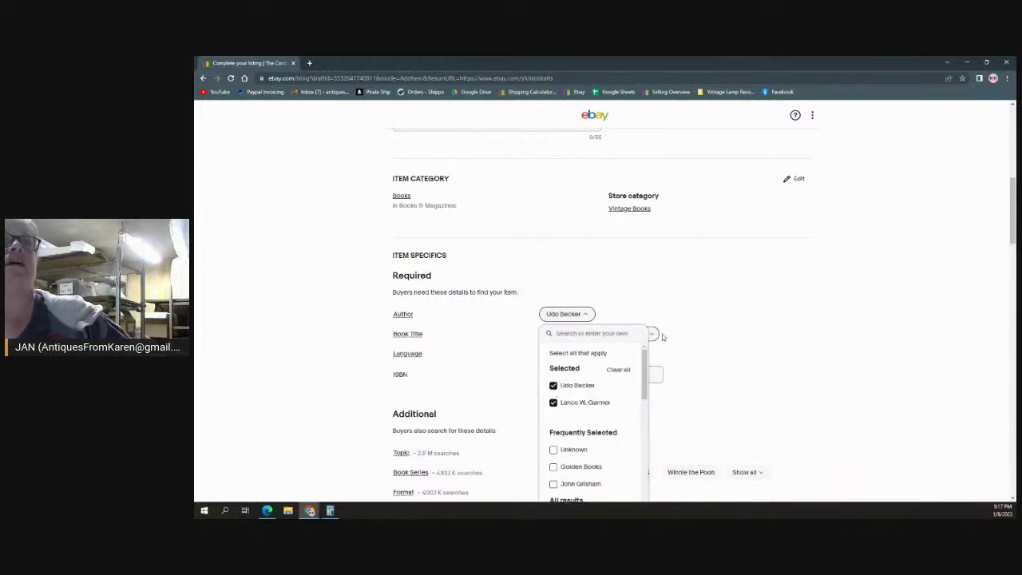
pyautogui.click(709, 331)
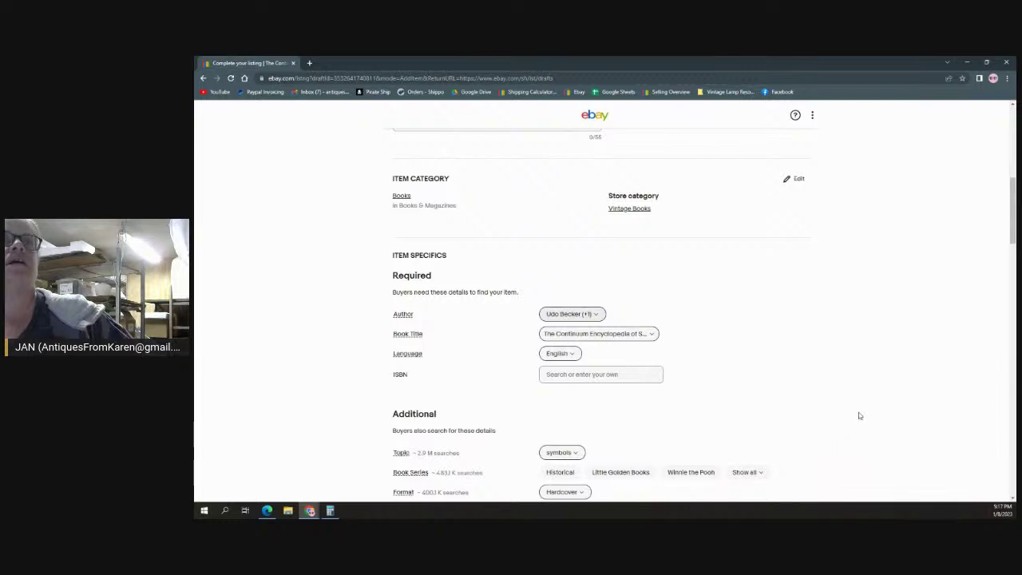
# Step: Review the remaining item specifics, description, pricing, shipping and preferences, and publish The Continuum Encyclopedia of Symbols listing
pyautogui.scroll(-4, 823, 373)
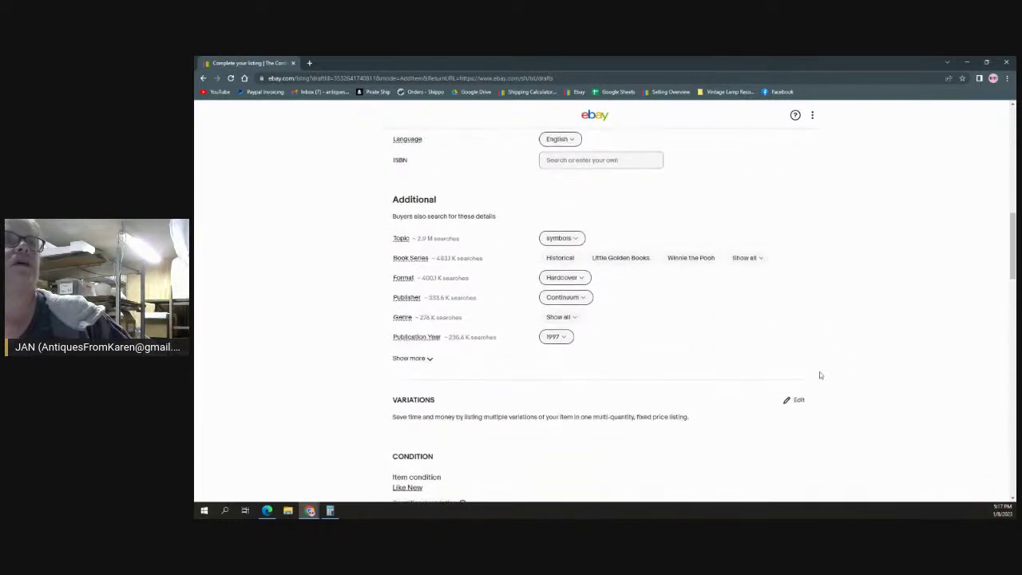
pyautogui.scroll(-1, 820, 375)
pyautogui.scroll(-8, 818, 375)
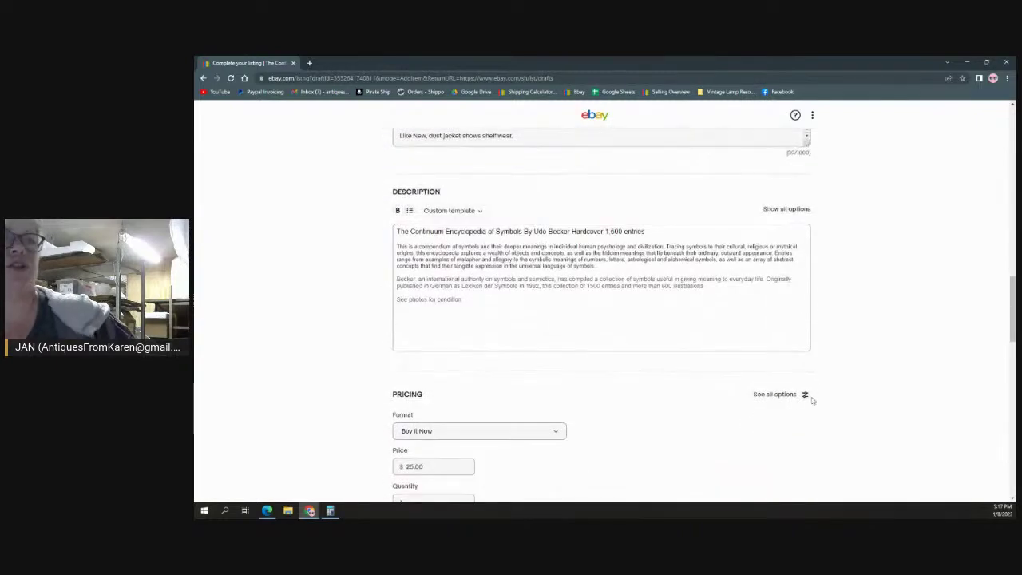
pyautogui.scroll(-10, 696, 302)
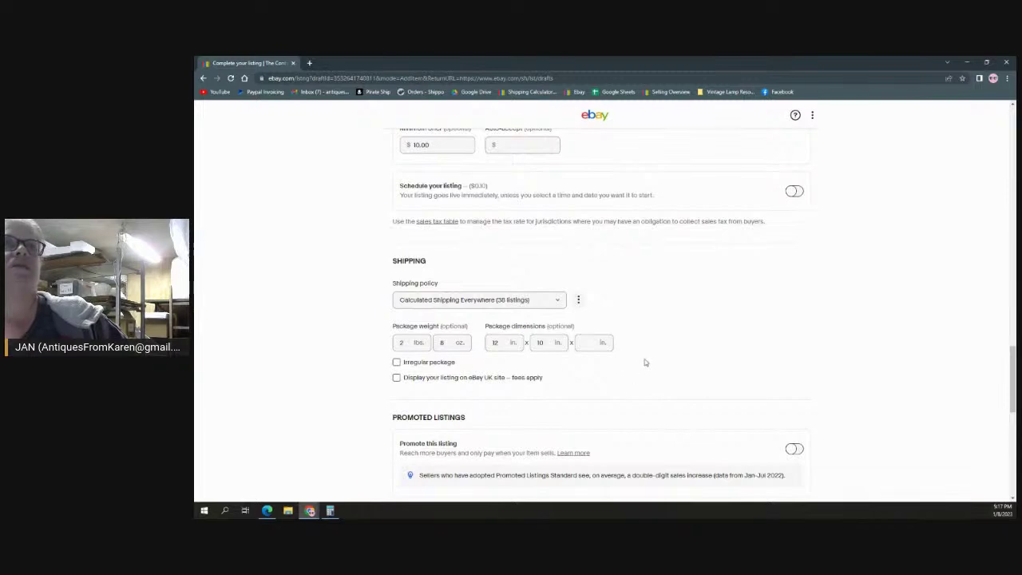
pyautogui.scroll(-8, 711, 323)
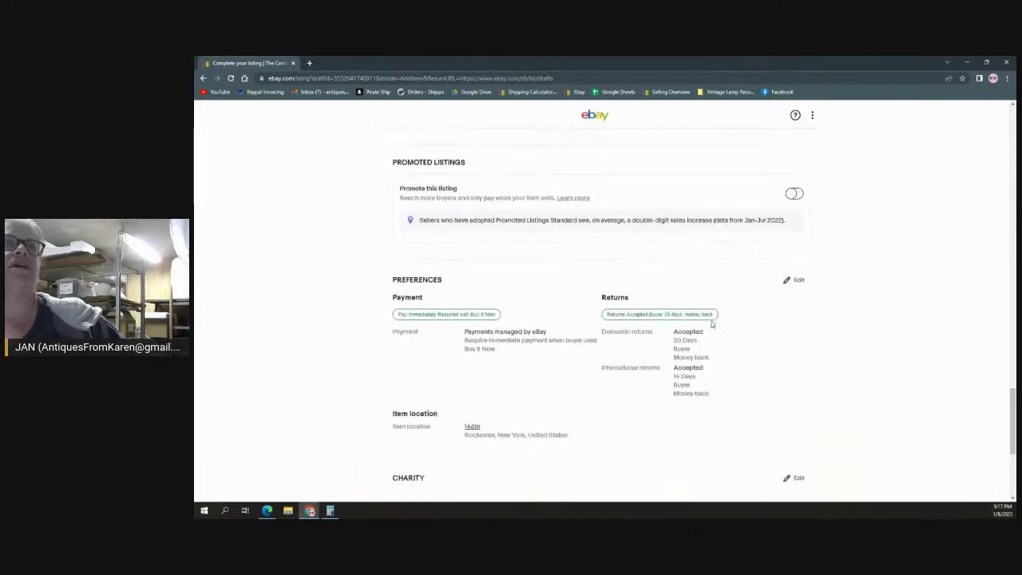
pyautogui.scroll(-3, 712, 324)
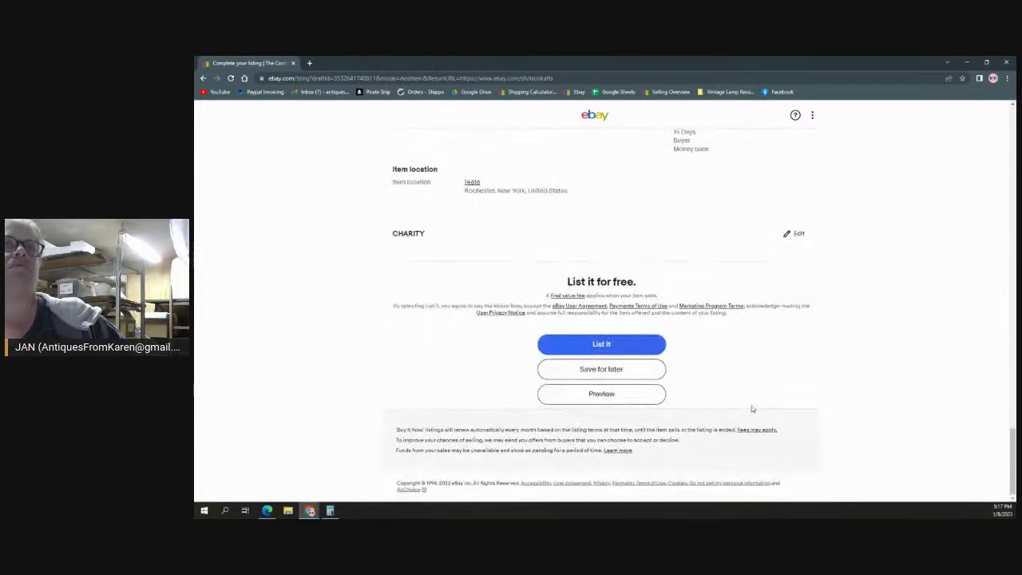
pyautogui.click(626, 348)
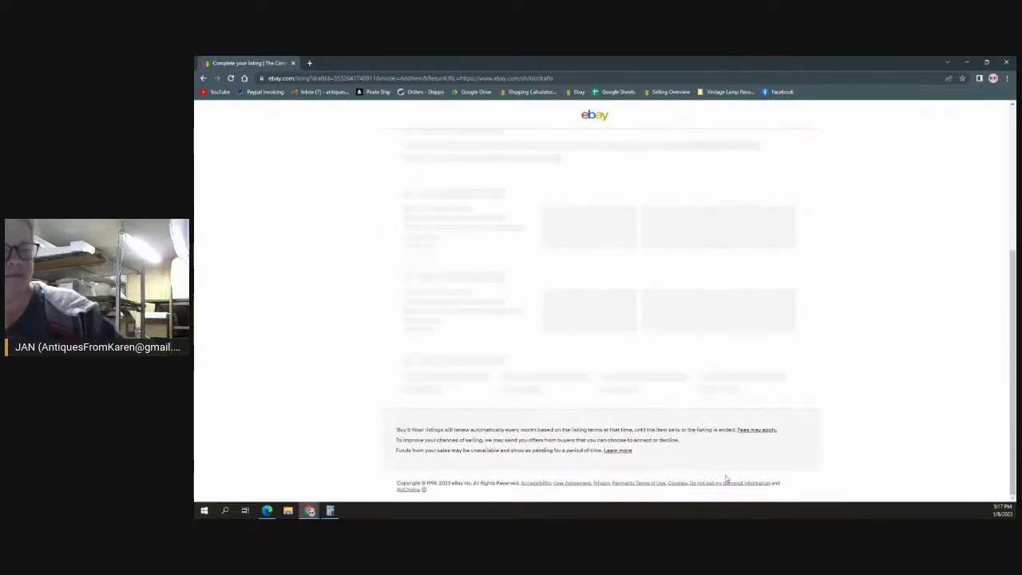
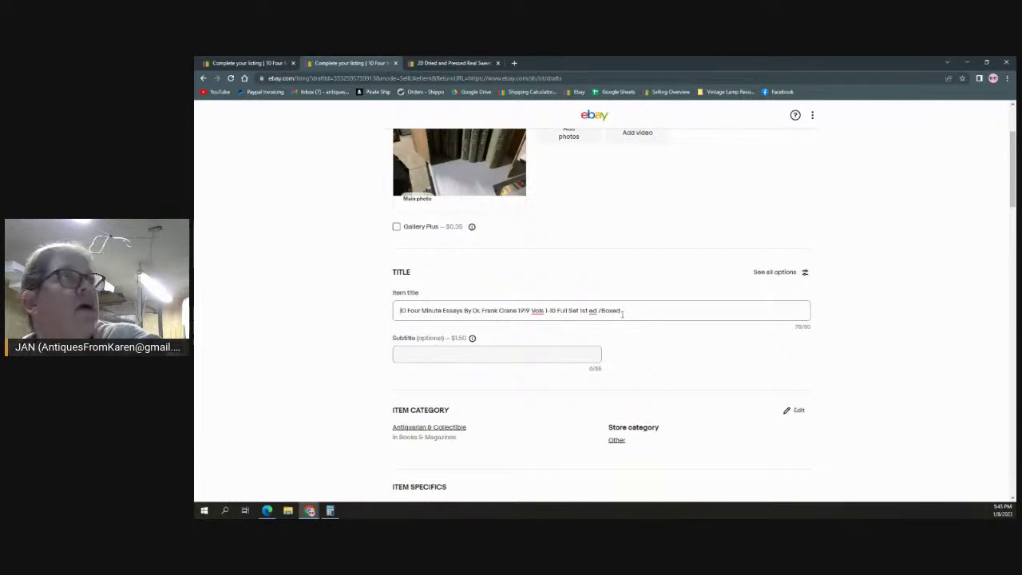
# Step: Remove "1st ed /Boxed" from the end of the Four Minute Essays title and insert "Antique Book" at its beginning
pyautogui.moveTo(622, 312); pyautogui.dragTo(579, 310)
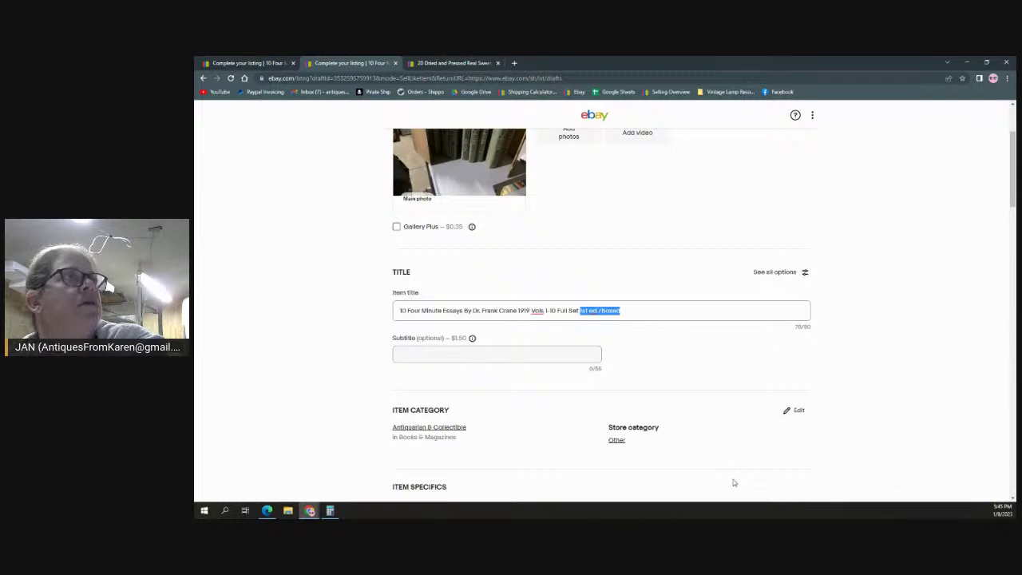
pyautogui.press('BackSpace')
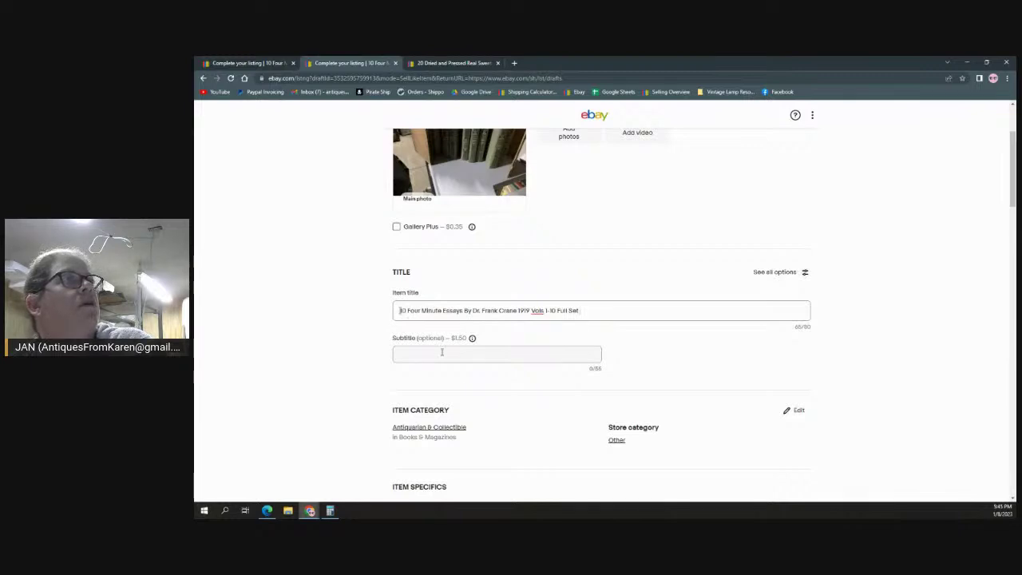
pyautogui.press('Home')
pyautogui.write('Anti')
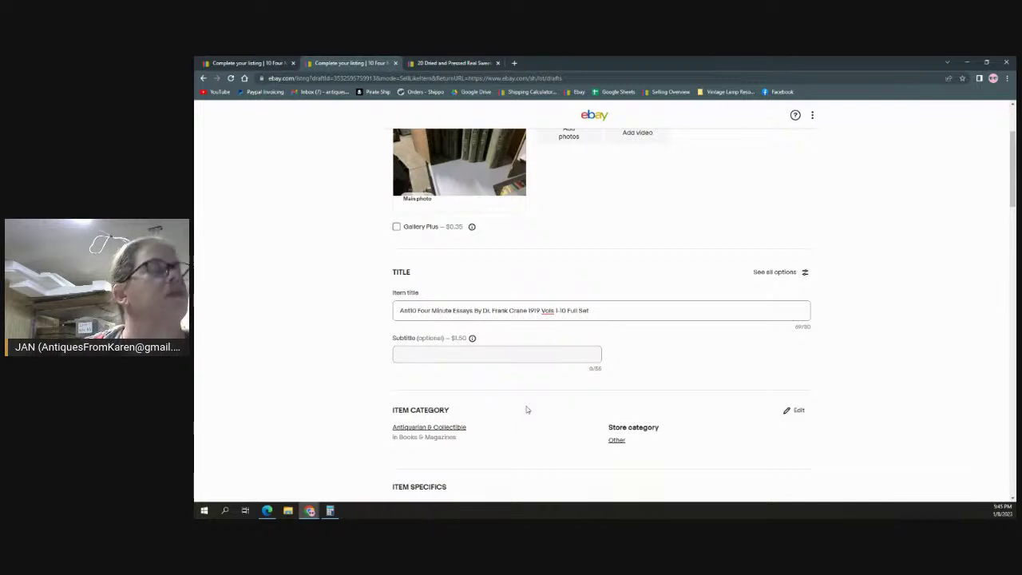
pyautogui.write('que')
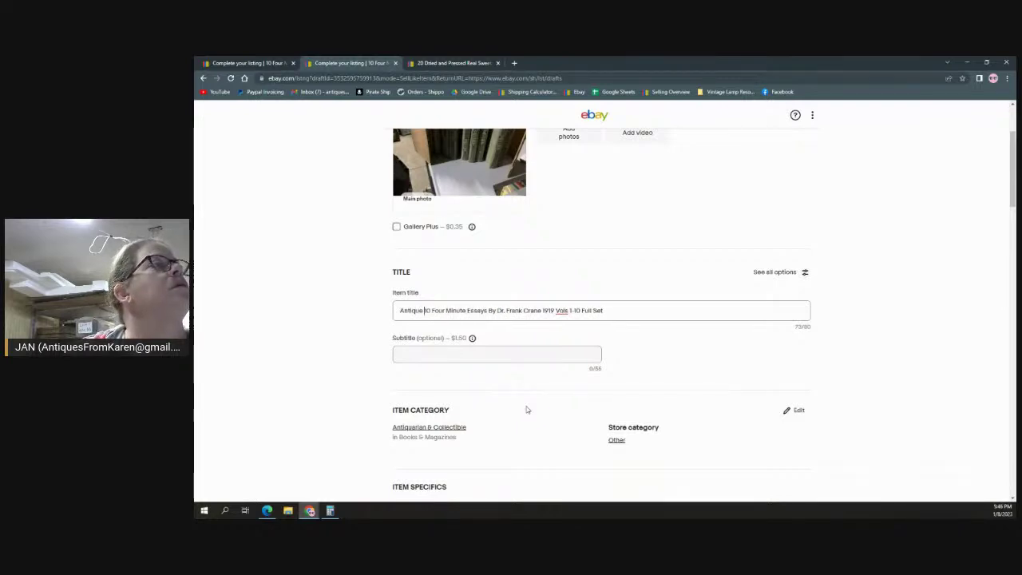
pyautogui.write(' Book')
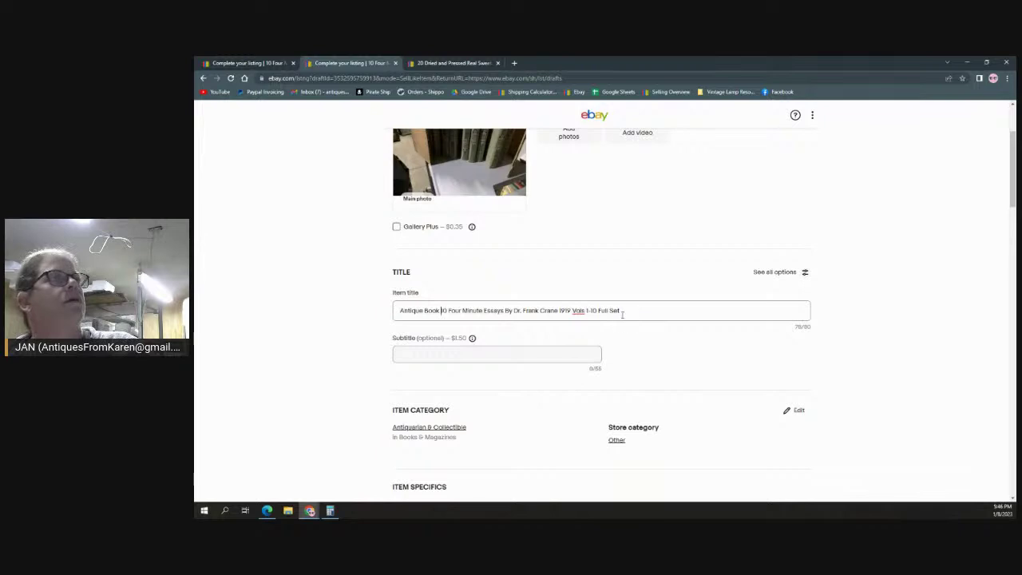
# Step: Delete "Full Set" from the end of the title and insert "set" after "Antique Book"
pyautogui.moveTo(621, 310); pyautogui.dragTo(598, 311)
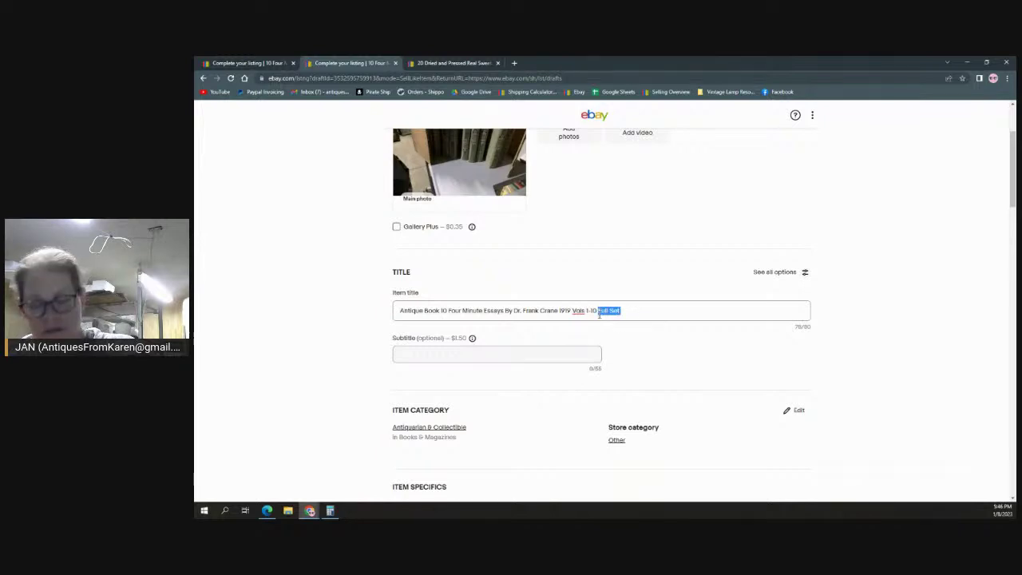
pyautogui.press('BackSpace')
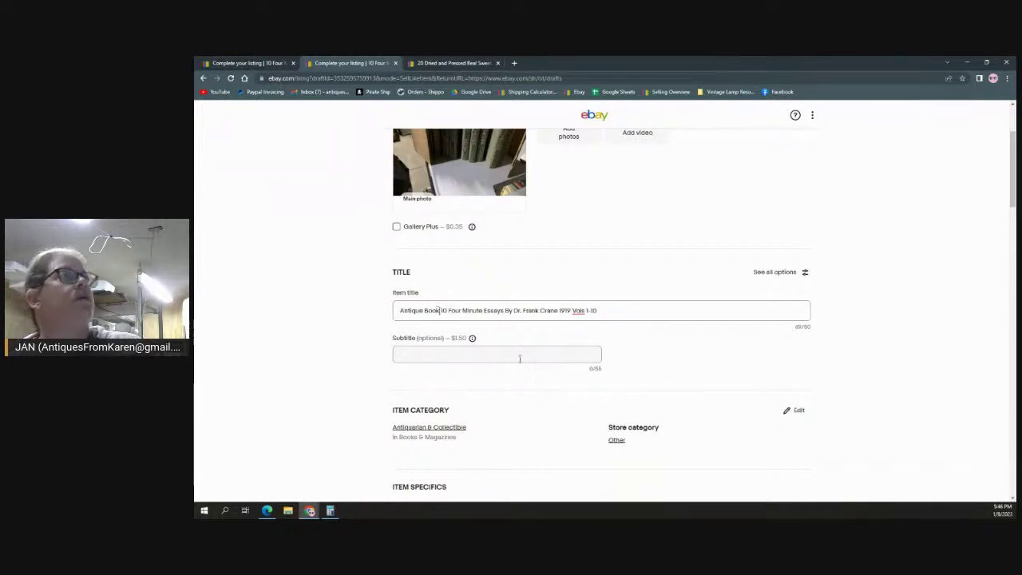
pyautogui.write('set')
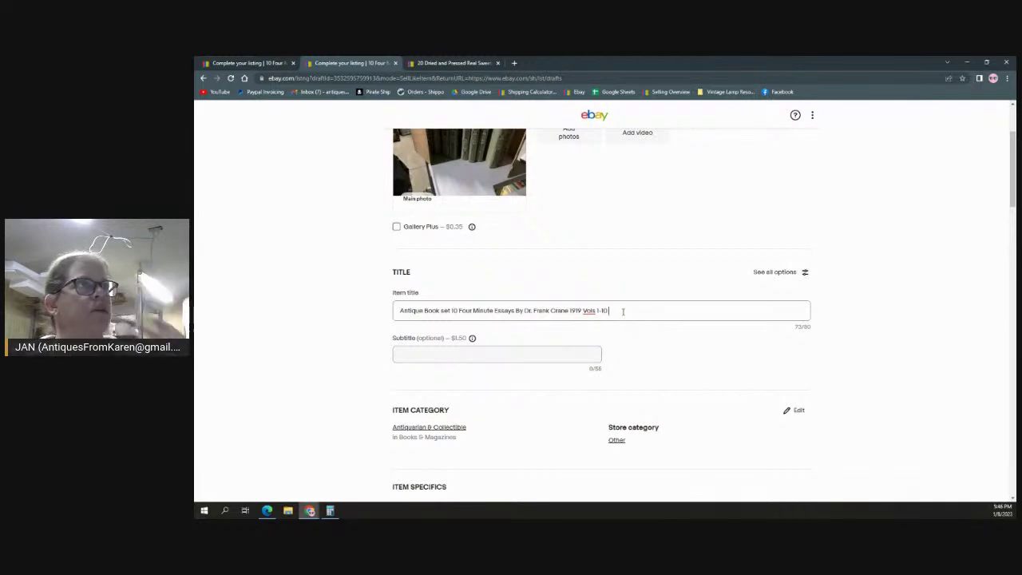
pyautogui.write('comple')
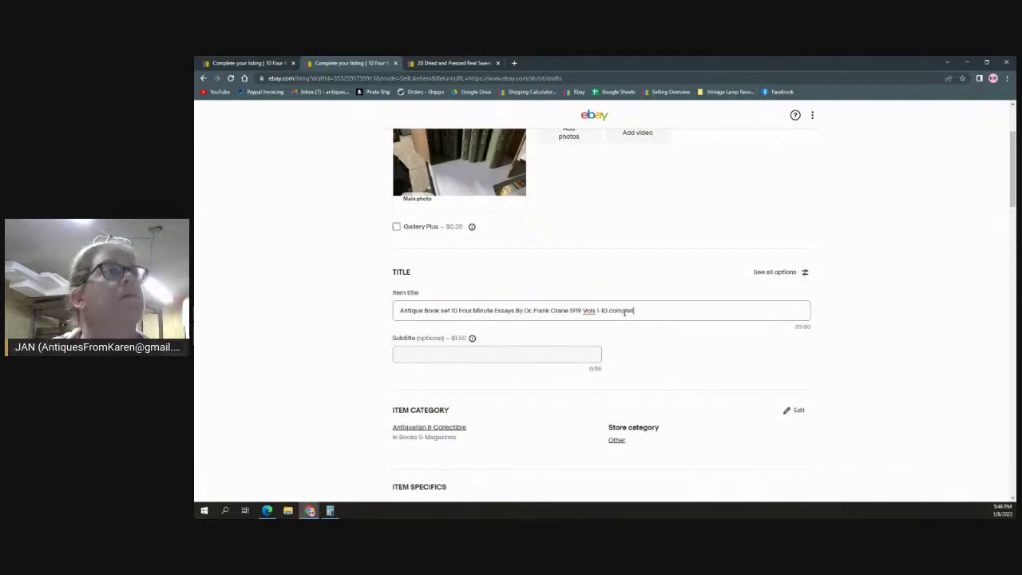
pyautogui.write('t')
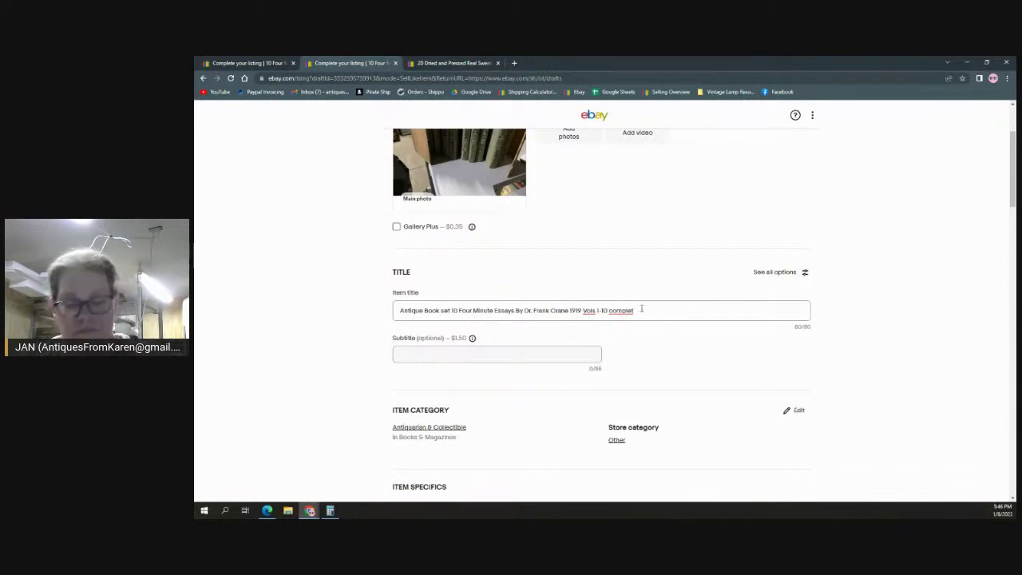
pyautogui.press('BackSpace')
pyautogui.press('BackSpace')
pyautogui.press('BackSpace')
pyautogui.press('BackSpace')
pyautogui.press('BackSpace')
pyautogui.press('BackSpace')
pyautogui.press('BackSpace')
pyautogui.press('BackSpace')
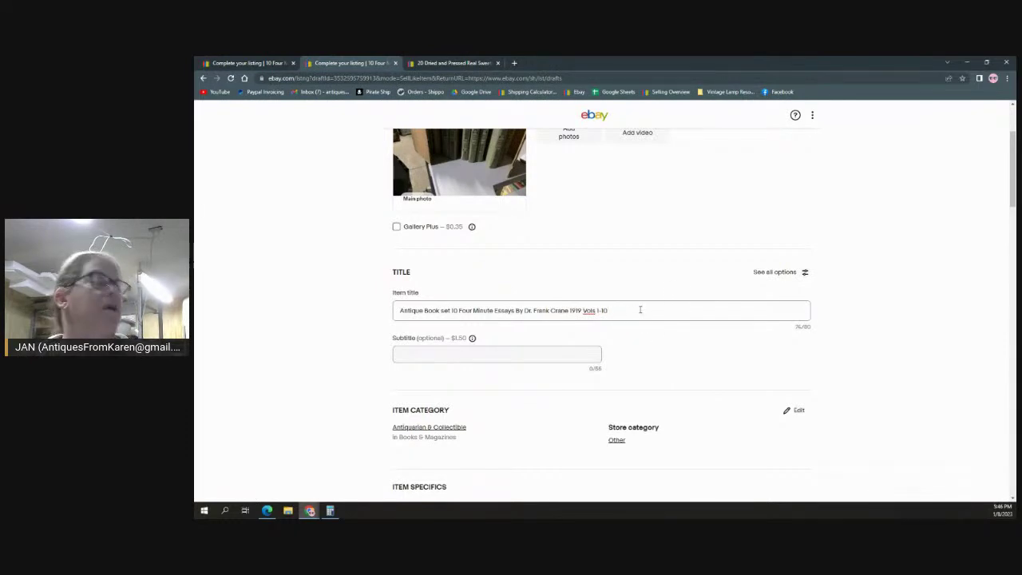
pyautogui.press('BackSpace')
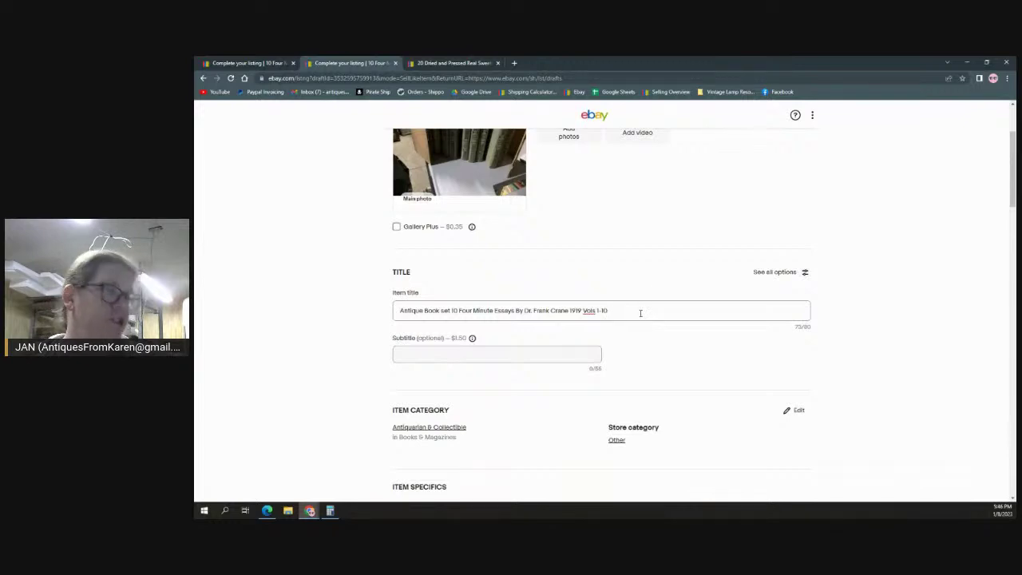
# Step: Set the Binding item specific to Hardcover and deselect 1st Edition under Special Attributes
pyautogui.scroll(-3, 641, 313)
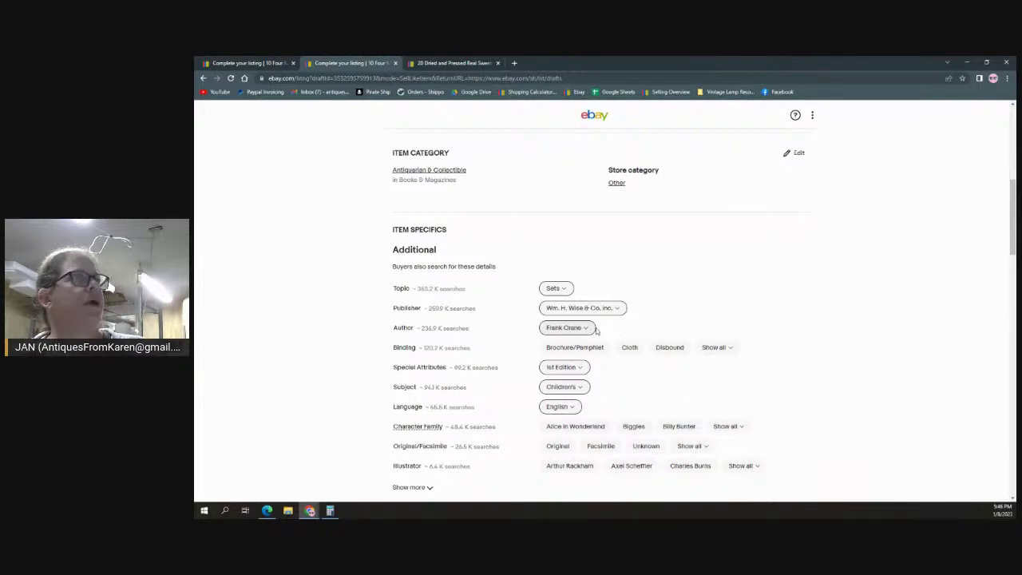
pyautogui.click(716, 347)
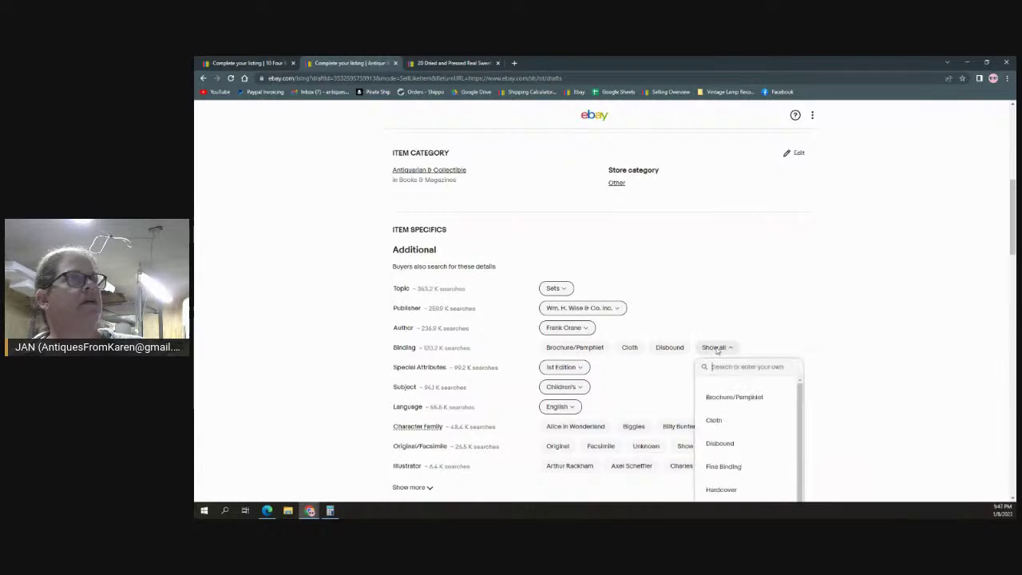
pyautogui.click(724, 361)
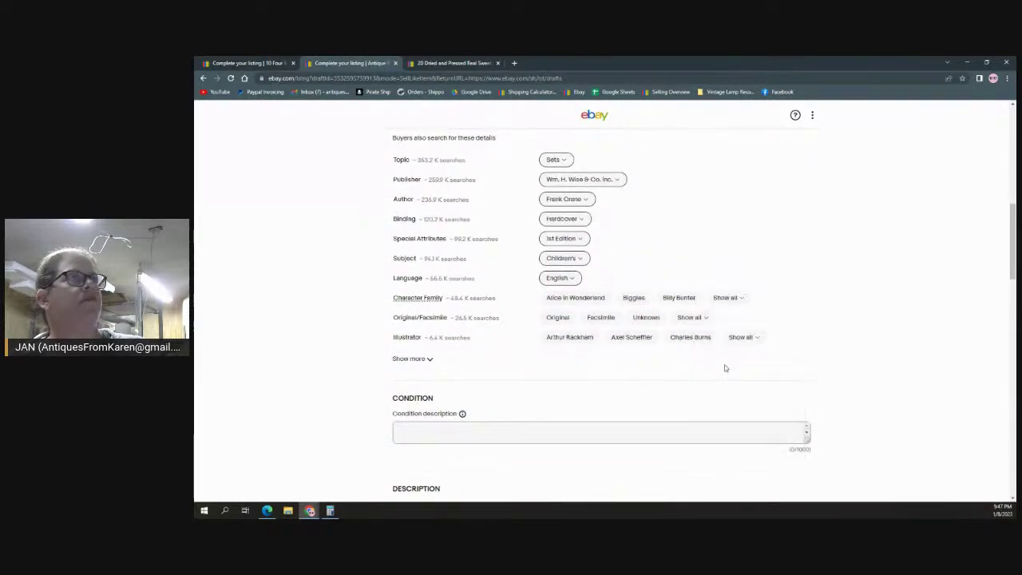
pyautogui.click(581, 240)
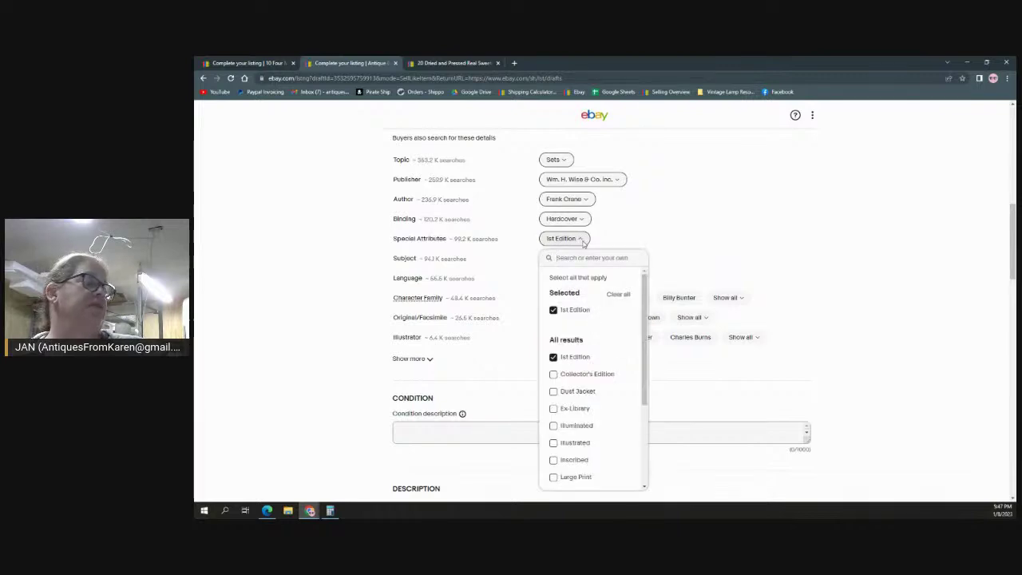
pyautogui.click(554, 311)
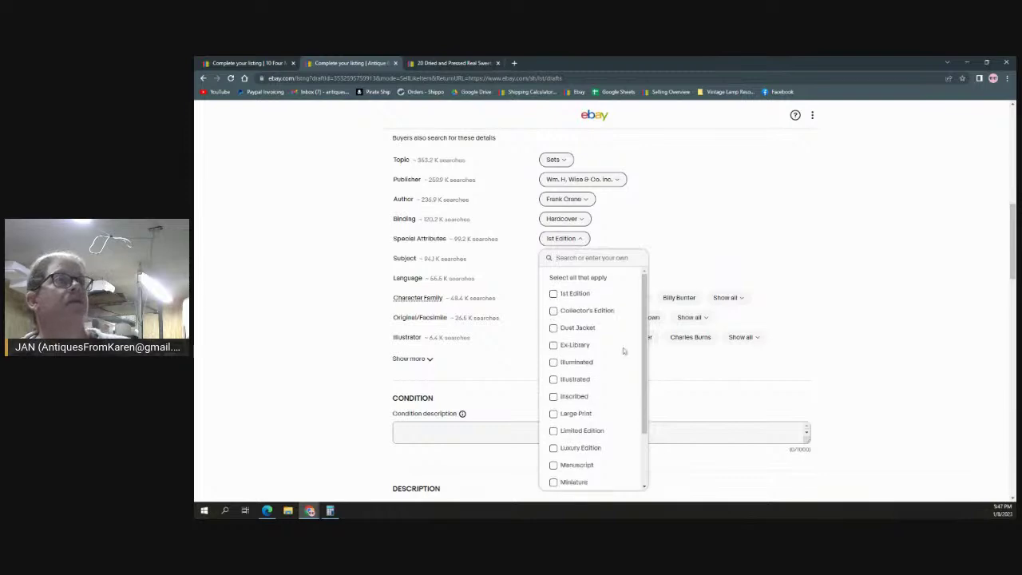
pyautogui.click(669, 233)
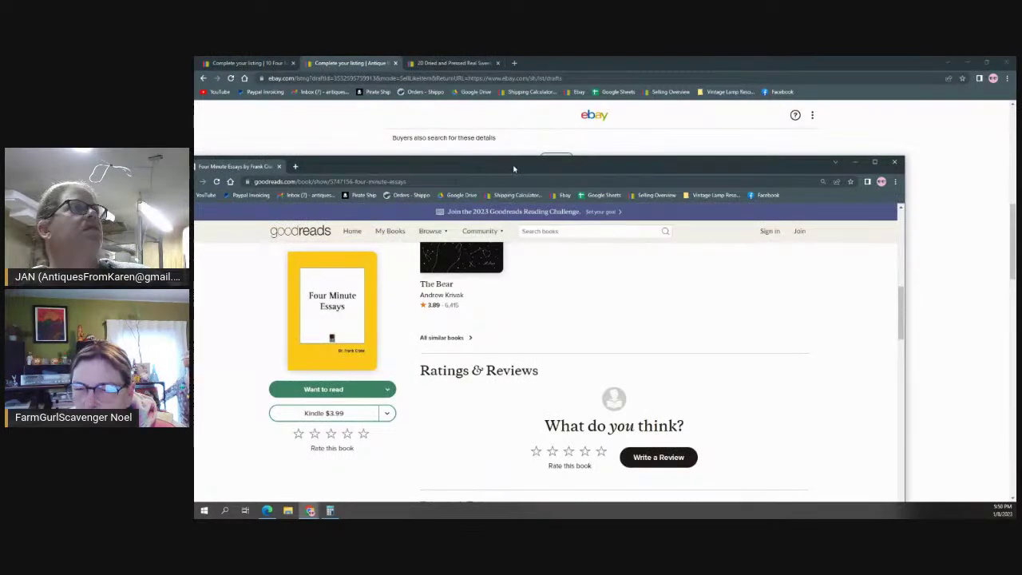
# Step: Return from the Goodreads page to the Google results for "four minute essays frank crane 1919" and review the shopping offers and book results
pyautogui.doubleClick(515, 167)
pyautogui.click(203, 78)
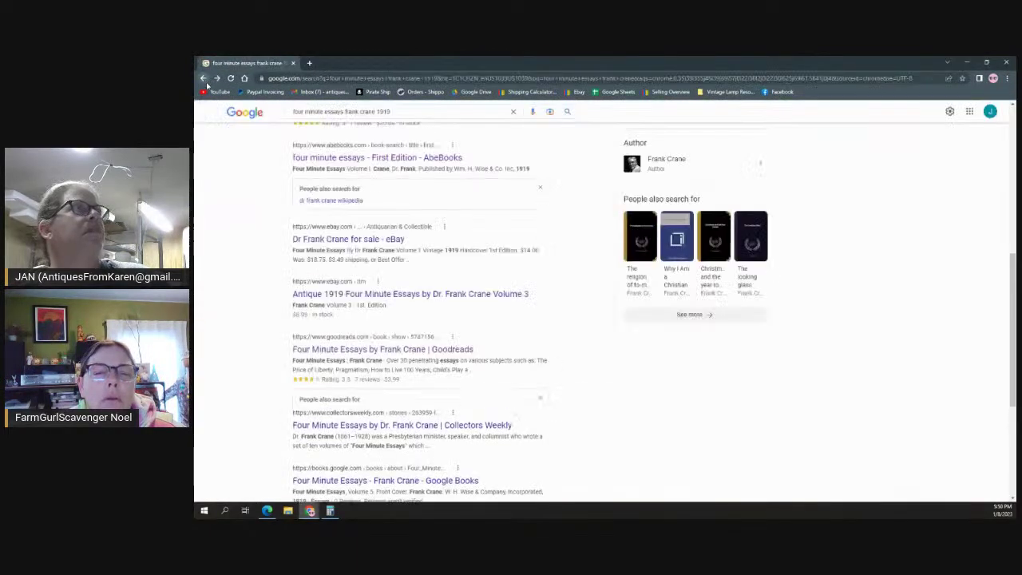
pyautogui.scroll(3, 592, 415)
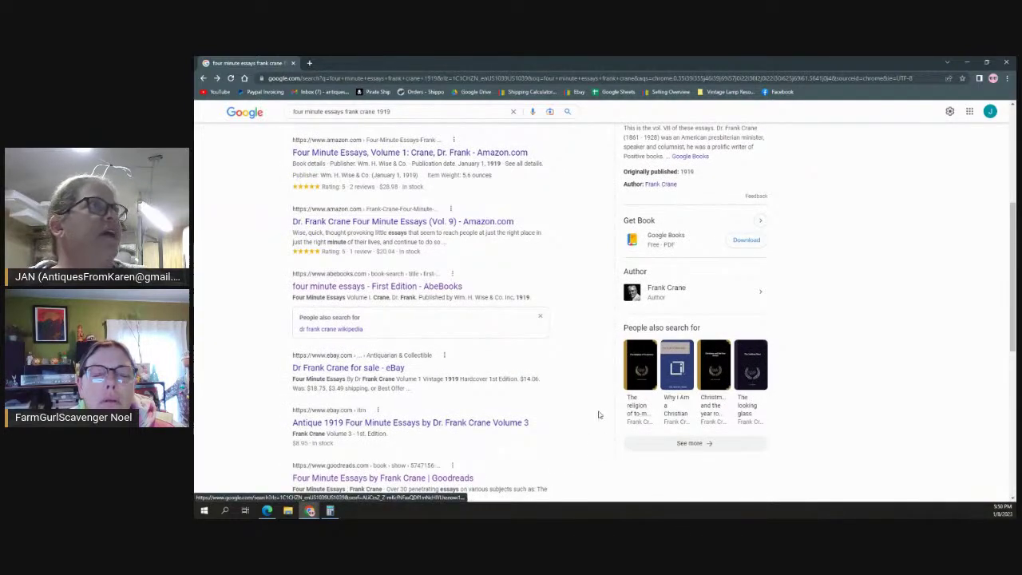
pyautogui.scroll(5, 564, 425)
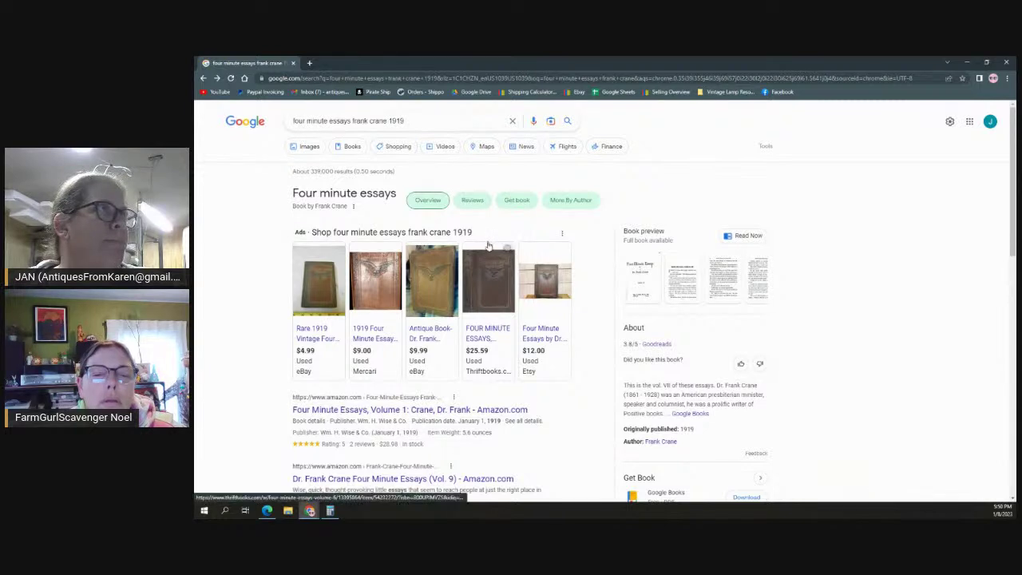
pyautogui.moveTo(489, 245)
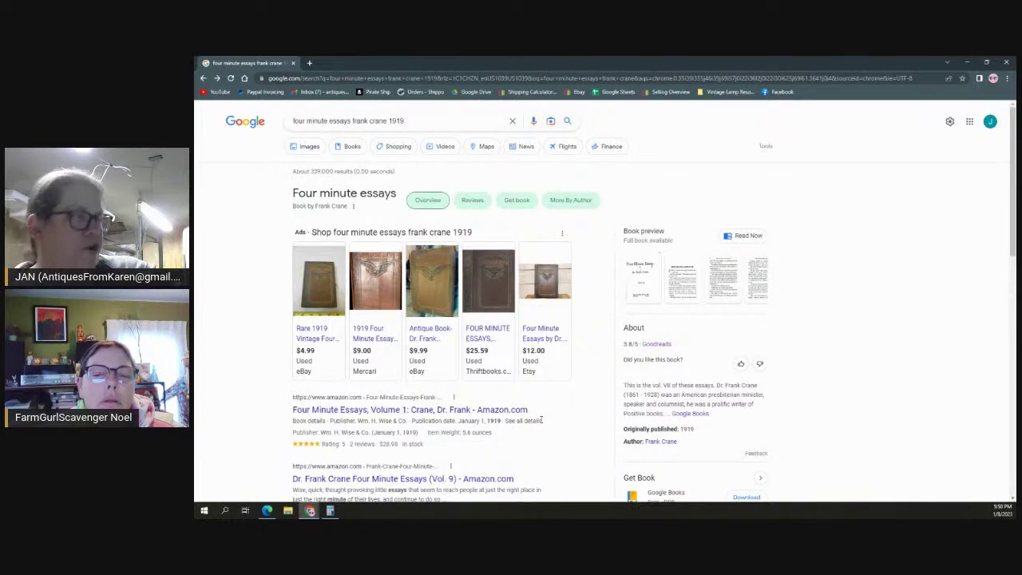
pyautogui.scroll(-1, 533, 470)
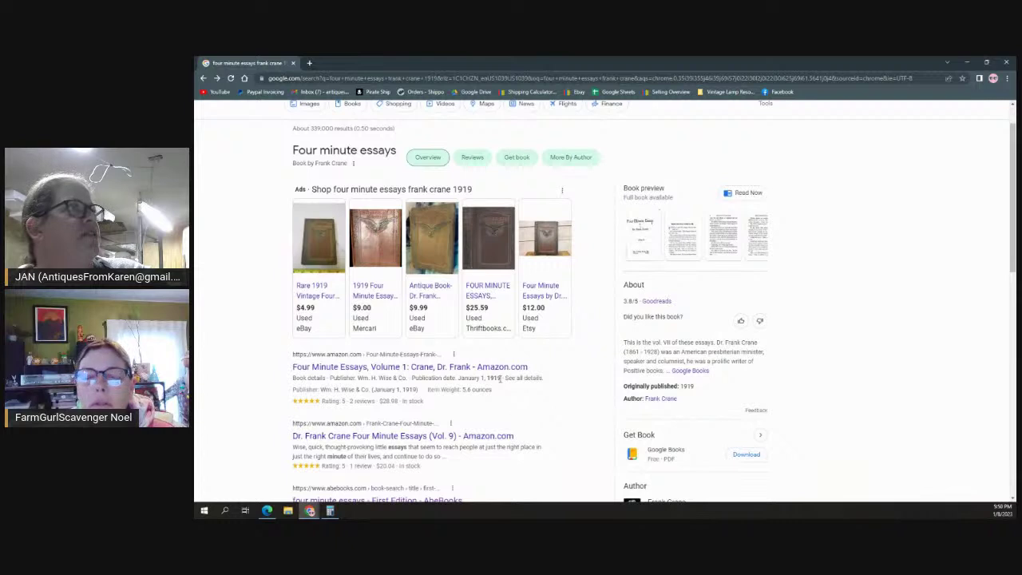
# Step: Open the Amazon result for Dr. Frank Crane Four Minute Essays (Vol. 9) and return to the Four Minute Essays listing draft
pyautogui.scroll(-2, 501, 380)
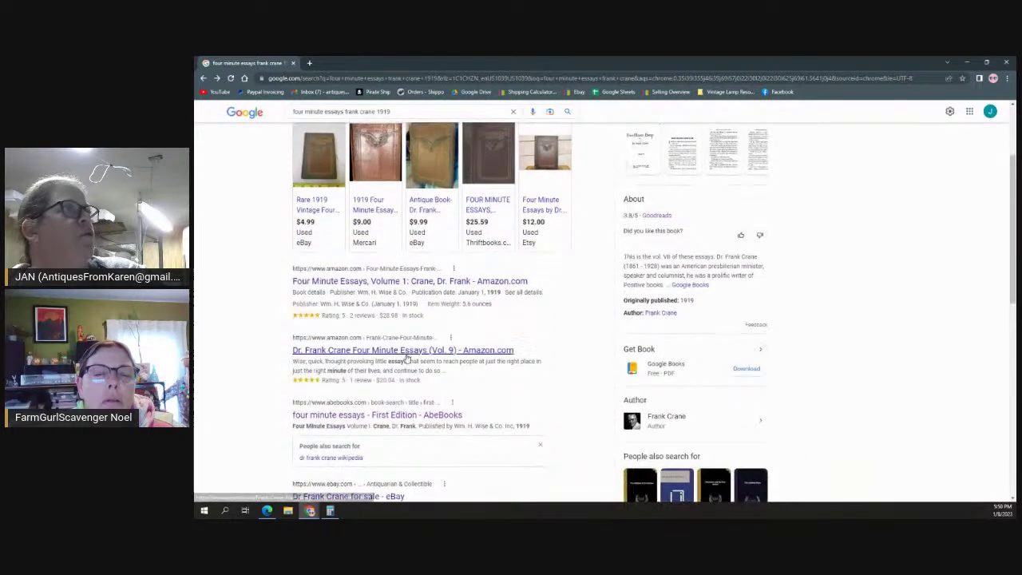
pyautogui.click(407, 352)
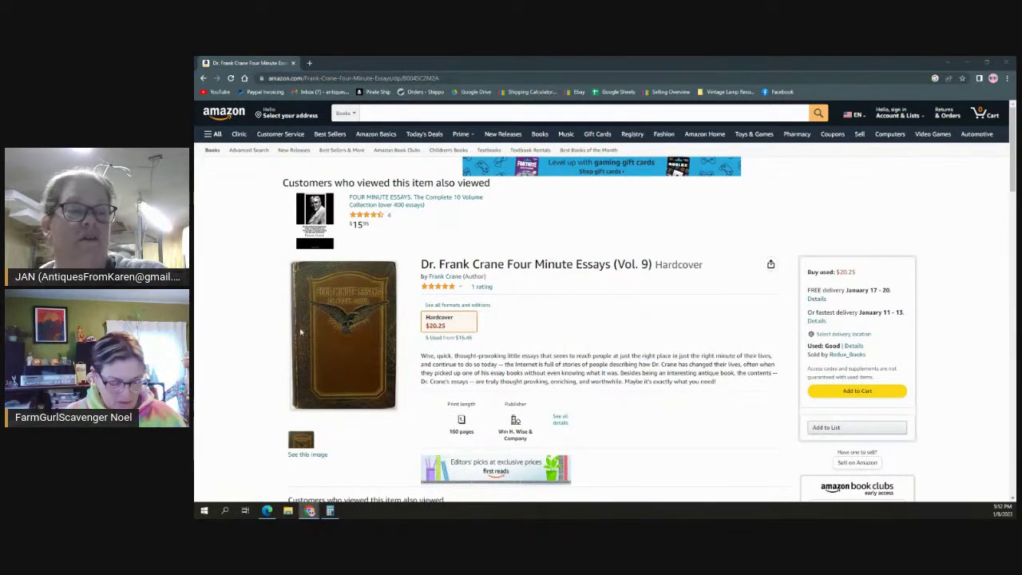
pyautogui.moveTo(691, 62); pyautogui.dragTo(660, 190)
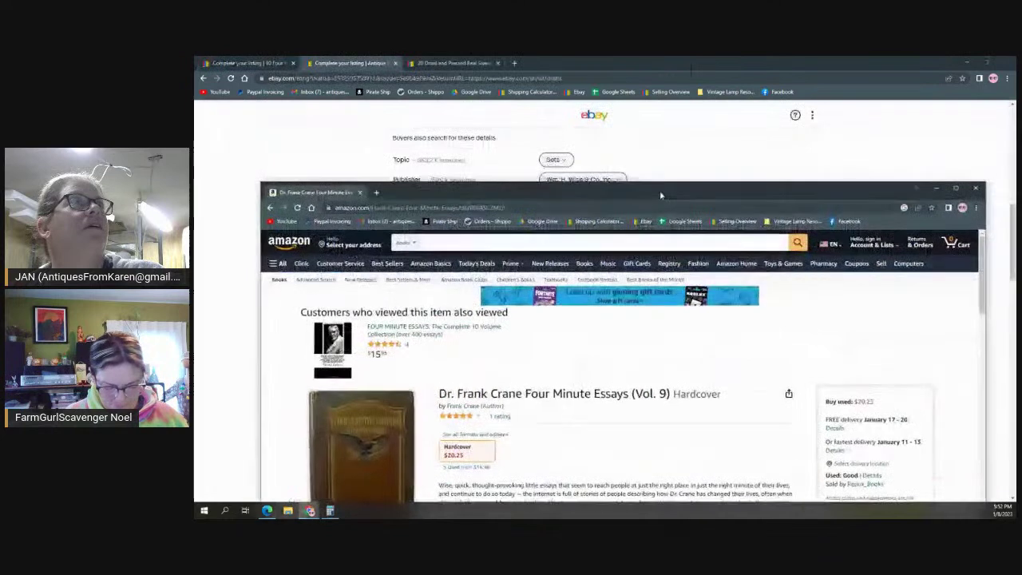
pyautogui.click(460, 106)
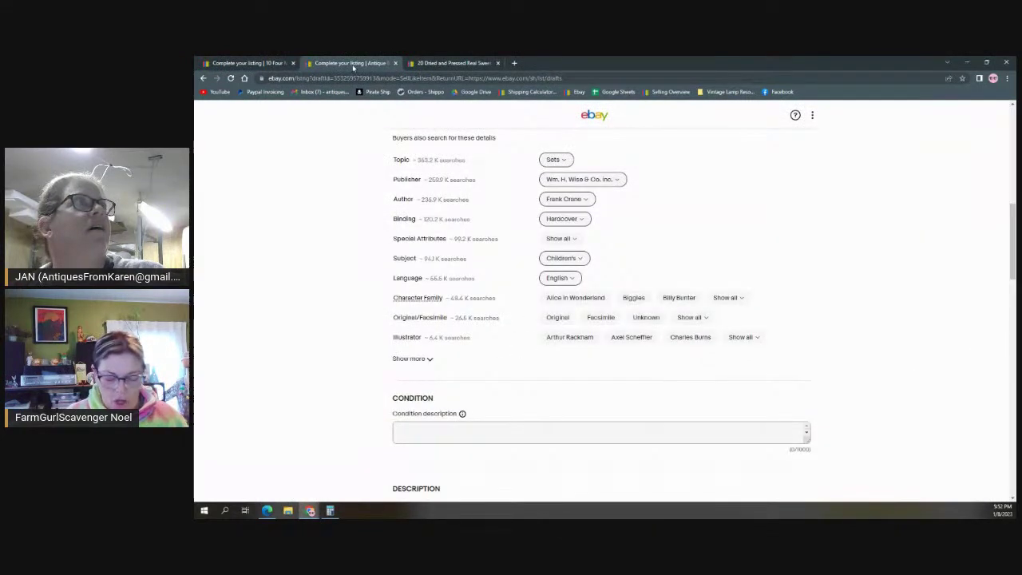
# Step: Add a description paragraph introducing Dr. Frank Crane (1861–1928) as Presbyterian minister, speaker and columnist whose ten volumes of "Four Minute Essays" were published in 1919
pyautogui.scroll(-4, 578, 312)
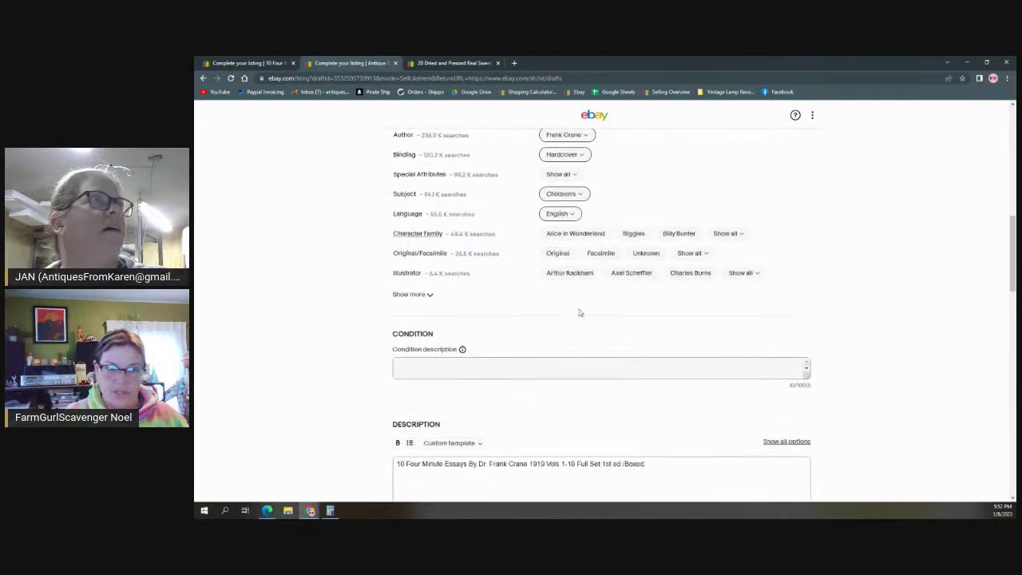
pyautogui.click(661, 232)
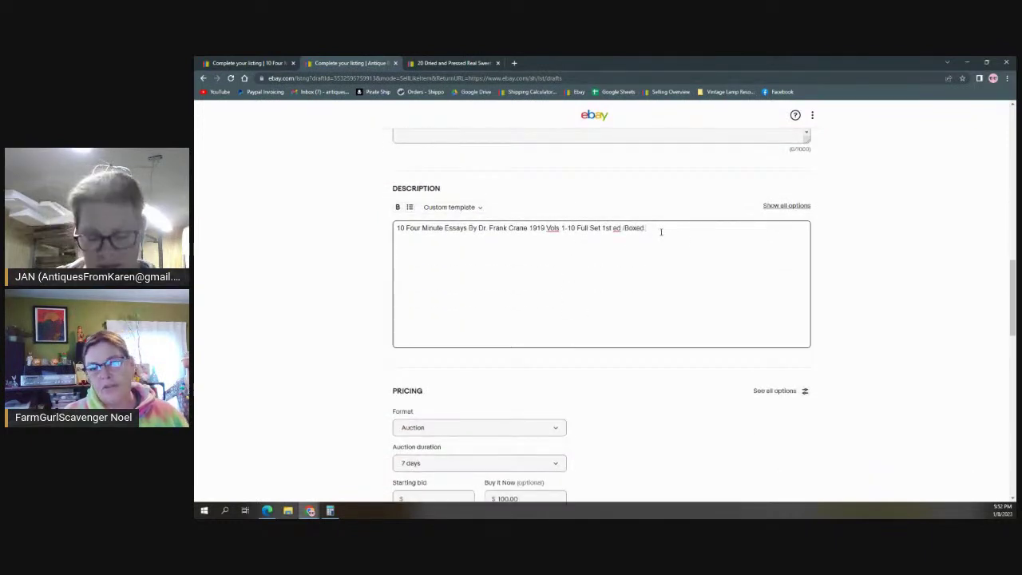
pyautogui.write('Dr. Frank Crane (1861–1928) was a Presbyterian minister, speaker, and columnist who wrote a set of ten volumes of "Four Minute Essays" which were published in 1919.')
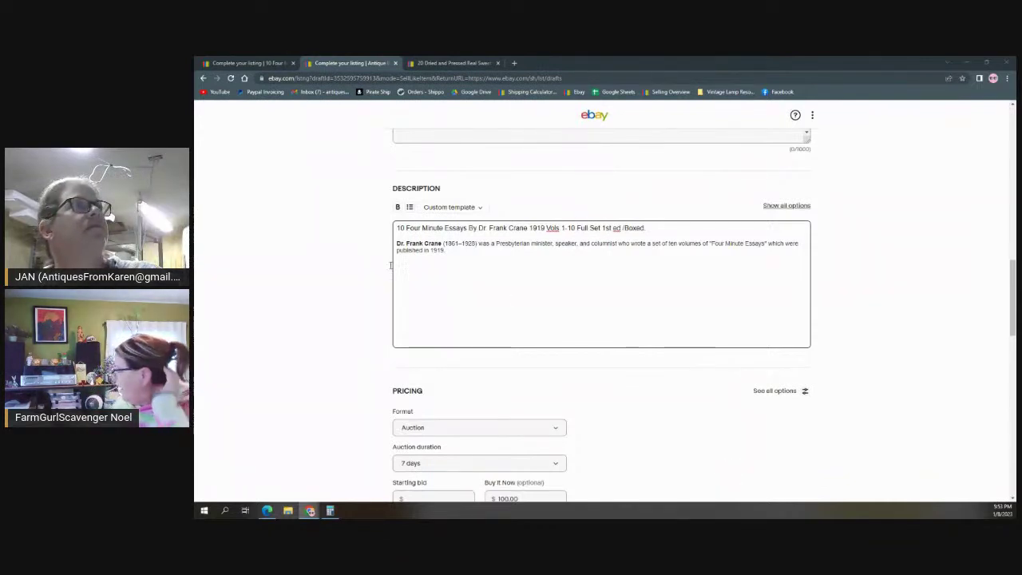
# Step: Insert "Amazing life insights to promote thought, or friendly debate around the dinner table." below the first line of the description
pyautogui.click(656, 229)
pyautogui.press('Return')
pyautogui.write('Amaz')
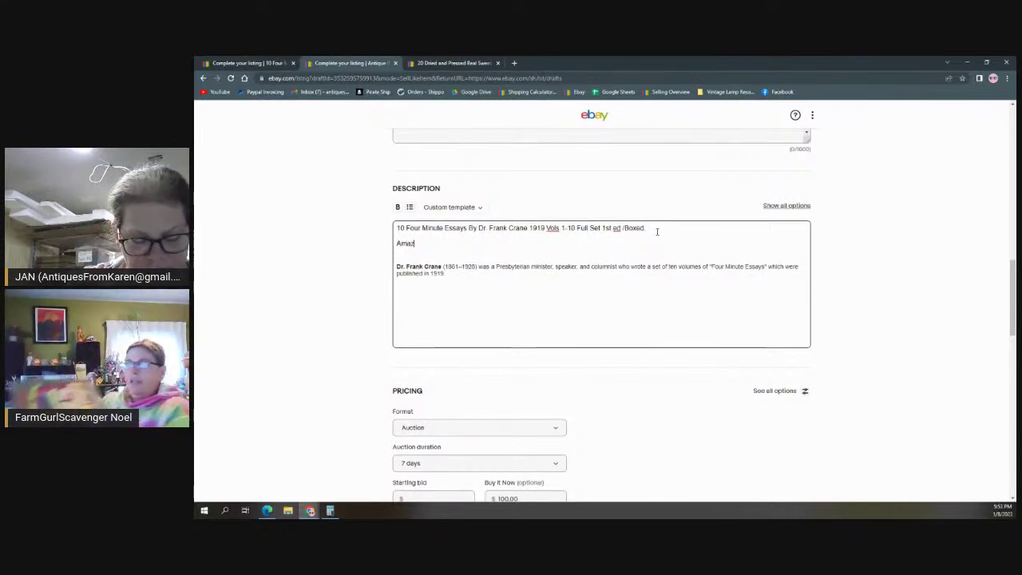
pyautogui.write('ing life in')
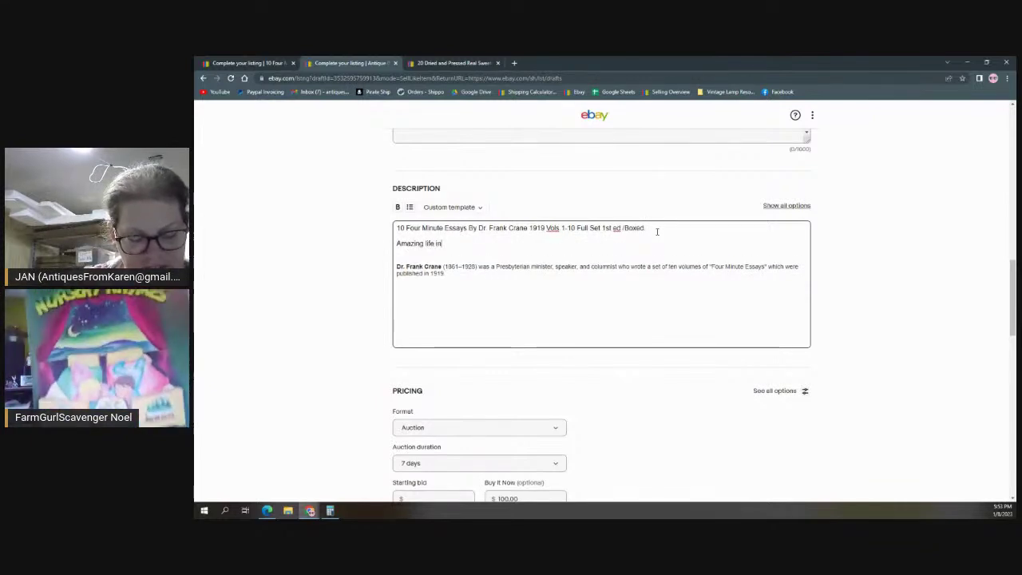
pyautogui.write('sights to p')
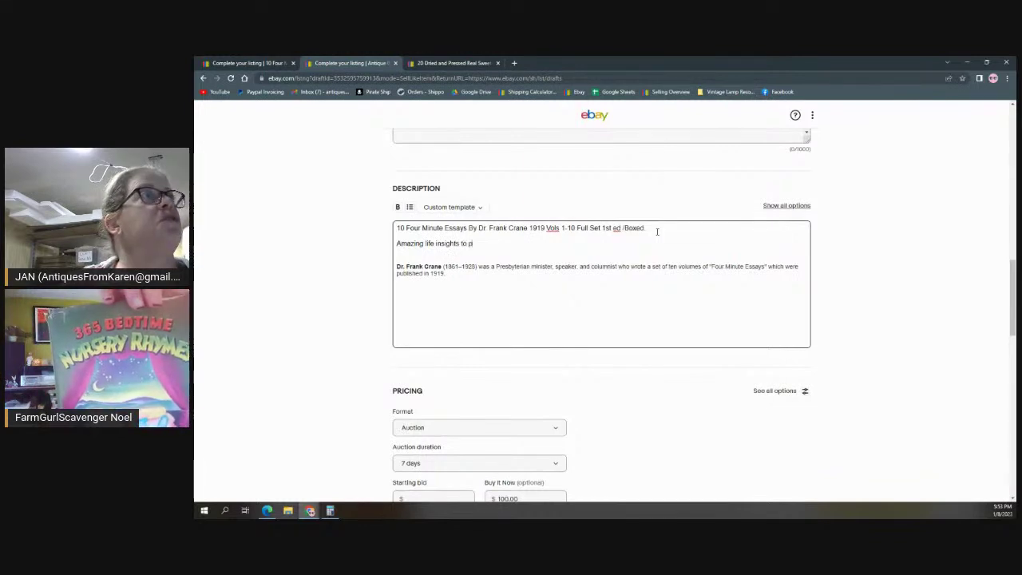
pyautogui.write('romote thought, or')
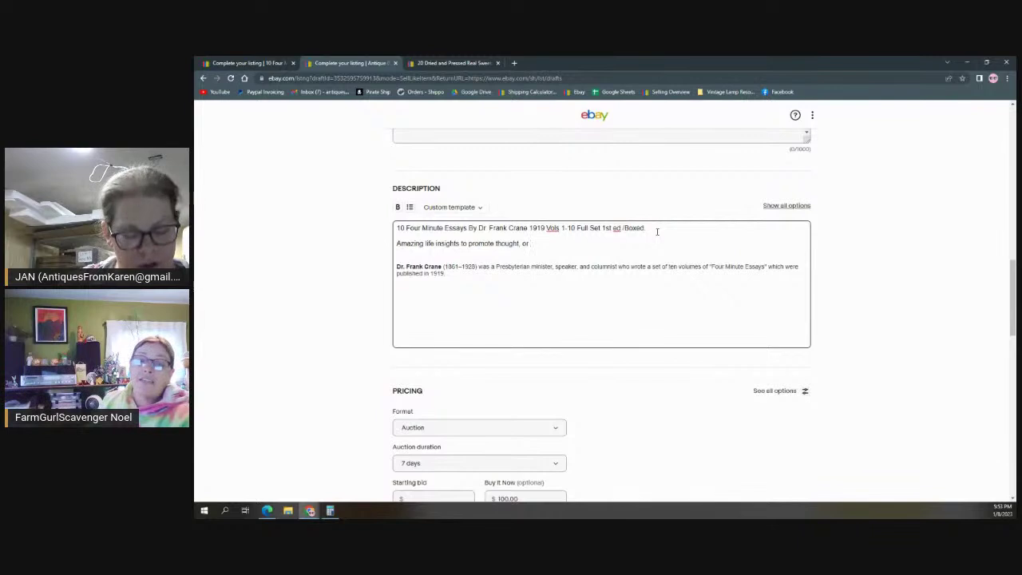
pyautogui.write(' friendly ')
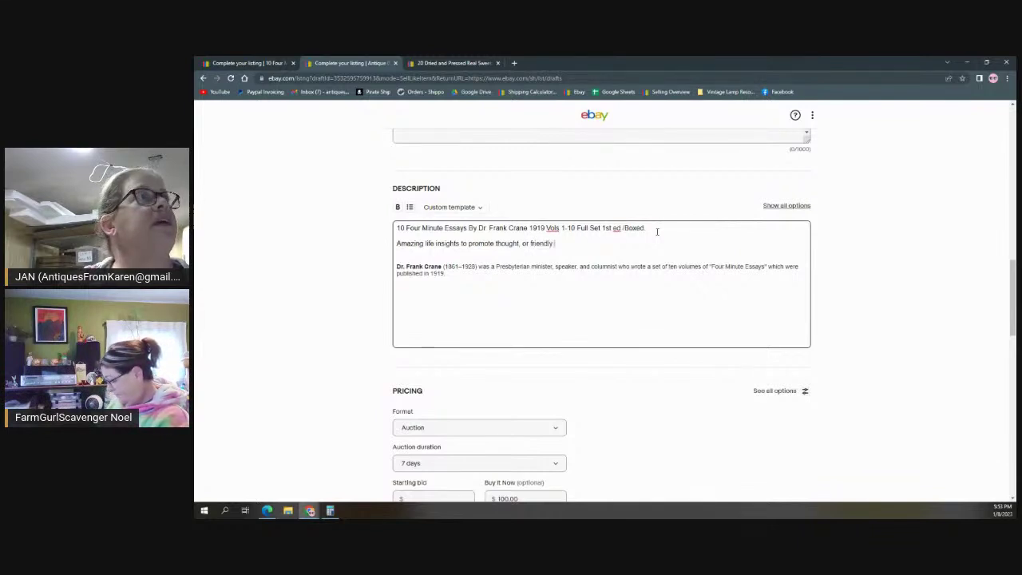
pyautogui.write('debate ar')
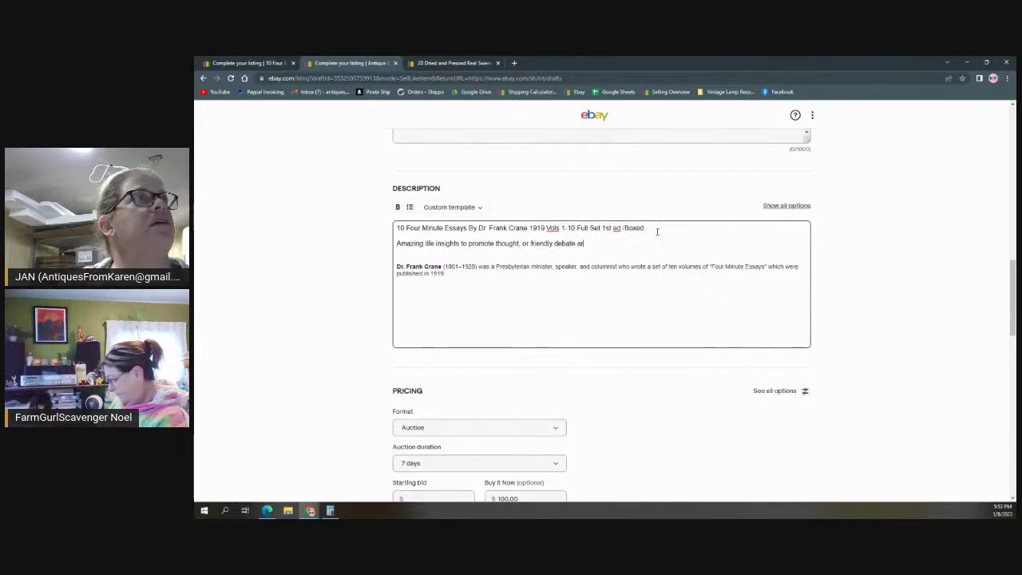
pyautogui.write('ound the dinner')
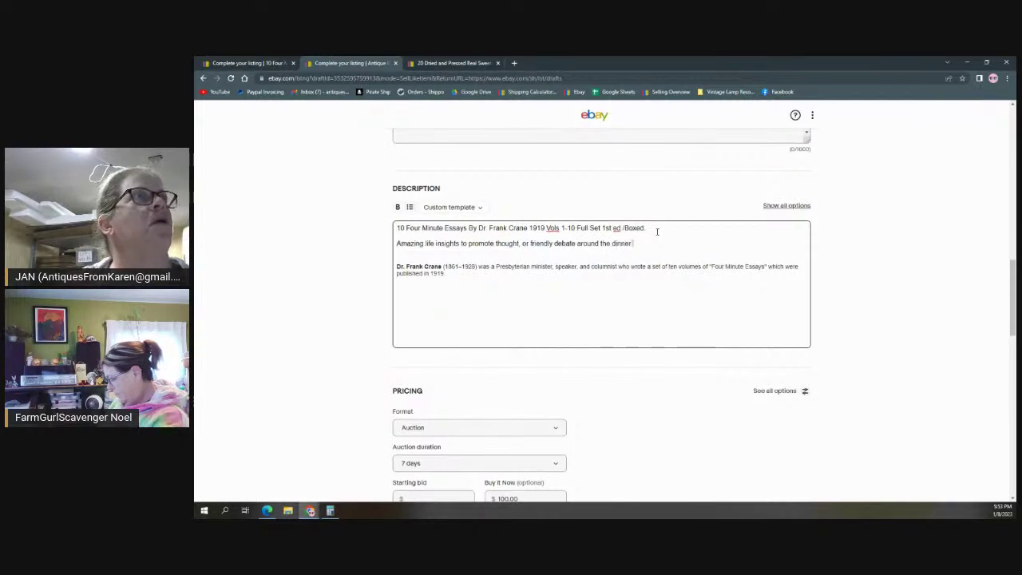
pyautogui.write(' table.')
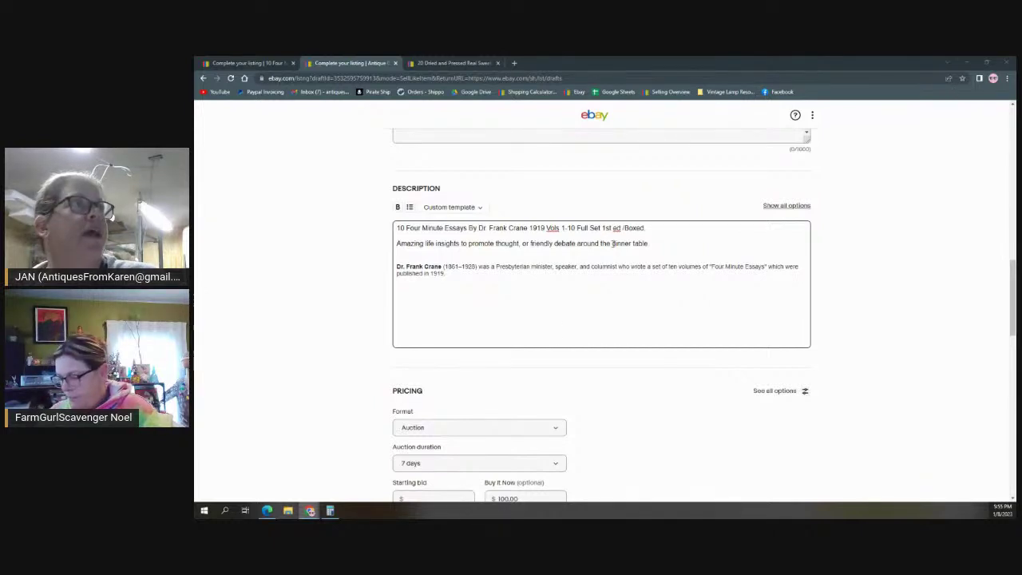
# Step: Add a closing description paragraph on Dr. Crane's writings about fading values such as honesty, friendship and courage, and the essays' timeless wisdom
pyautogui.click(455, 273)
pyautogui.press('Return')
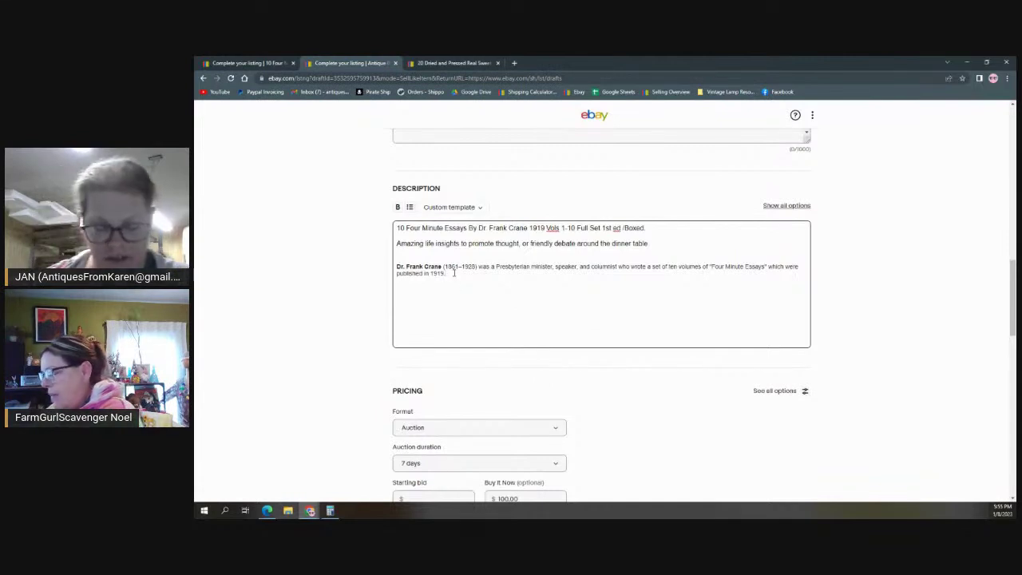
pyautogui.write('Dr. Crane wrote on the values that seem to be fading in our world. His writings include thoughts on subjects such as honesty, friendship, courage and cowardice, pride, self-confidence, peace within - and much more. Quoted by political and ecclesiastical leaders for over a century, the Four-Minute Essays contain nuggets of timeless wisdom that appeal to people everywhere.')
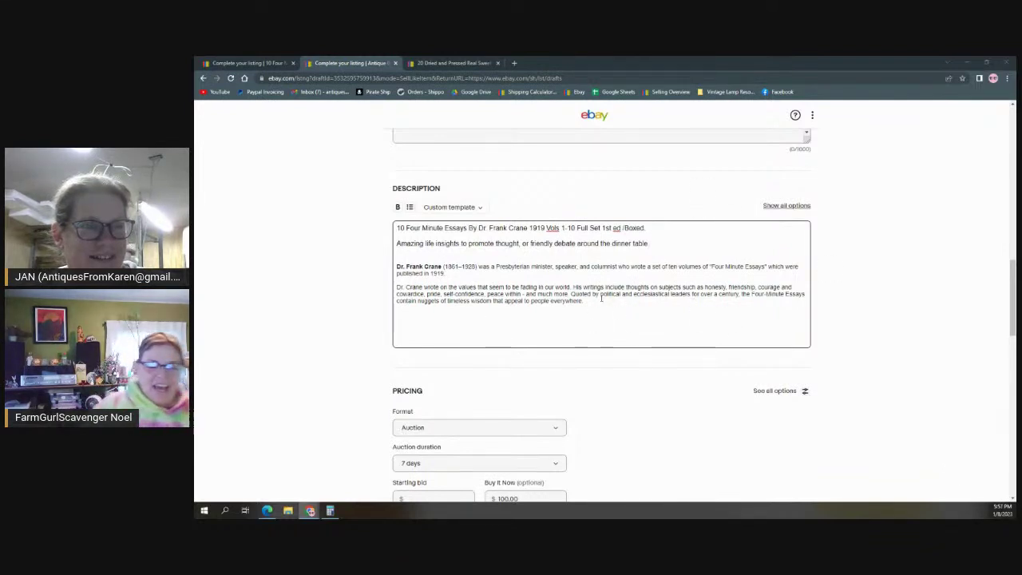
# Step: Change the listing's pricing format to Buy It Now
pyautogui.scroll(-4, 523, 336)
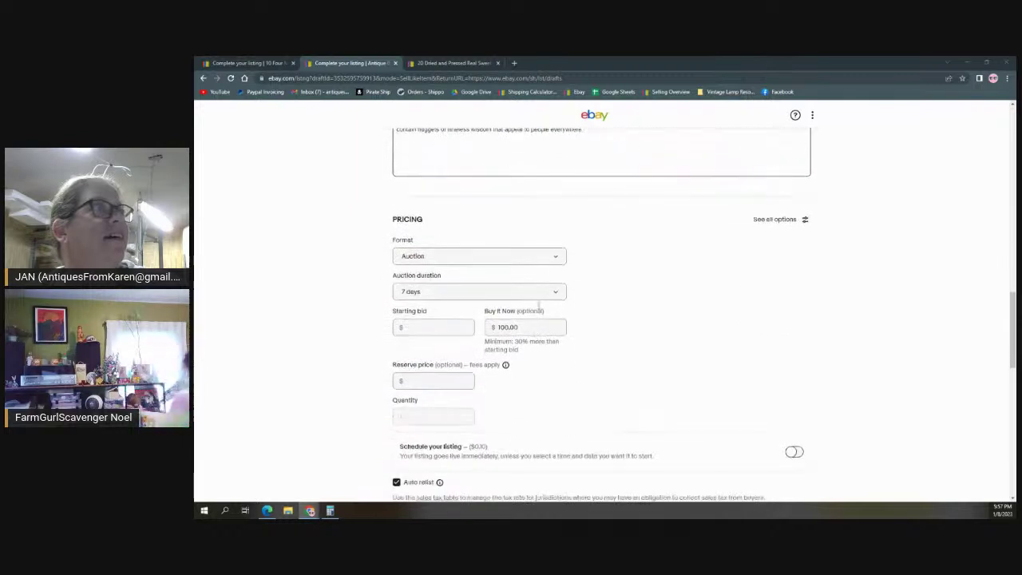
pyautogui.click(557, 258)
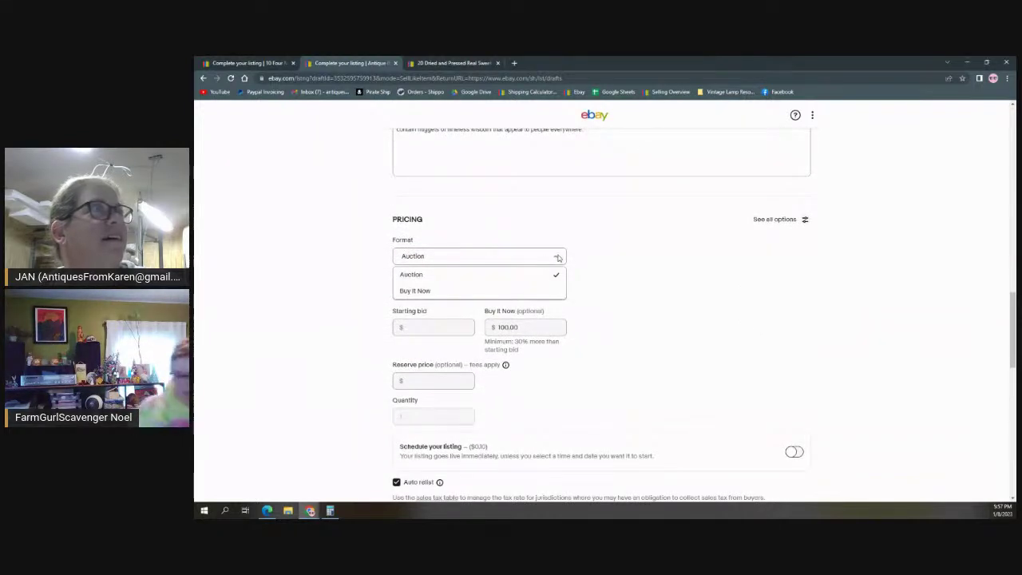
pyautogui.click(464, 292)
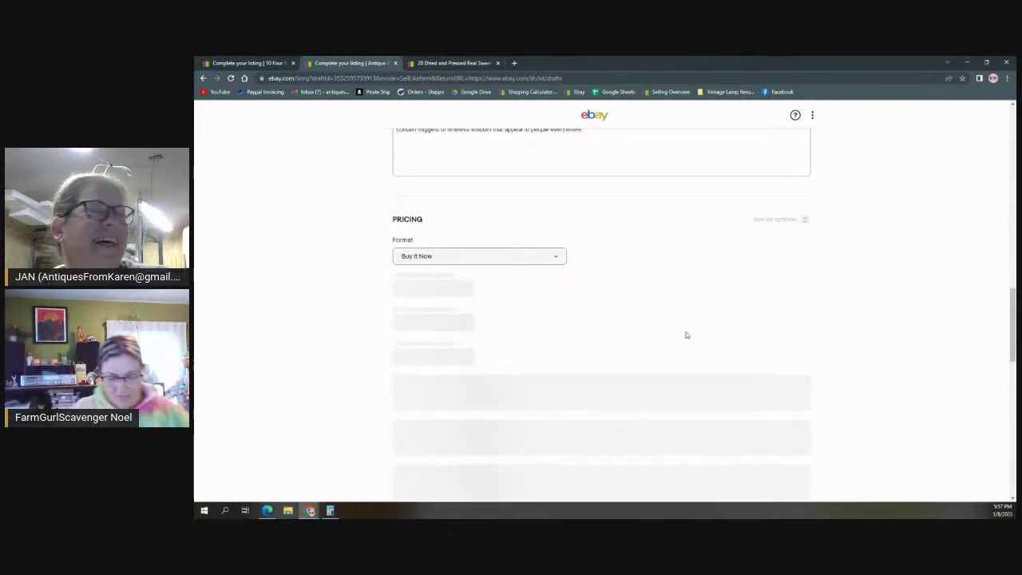
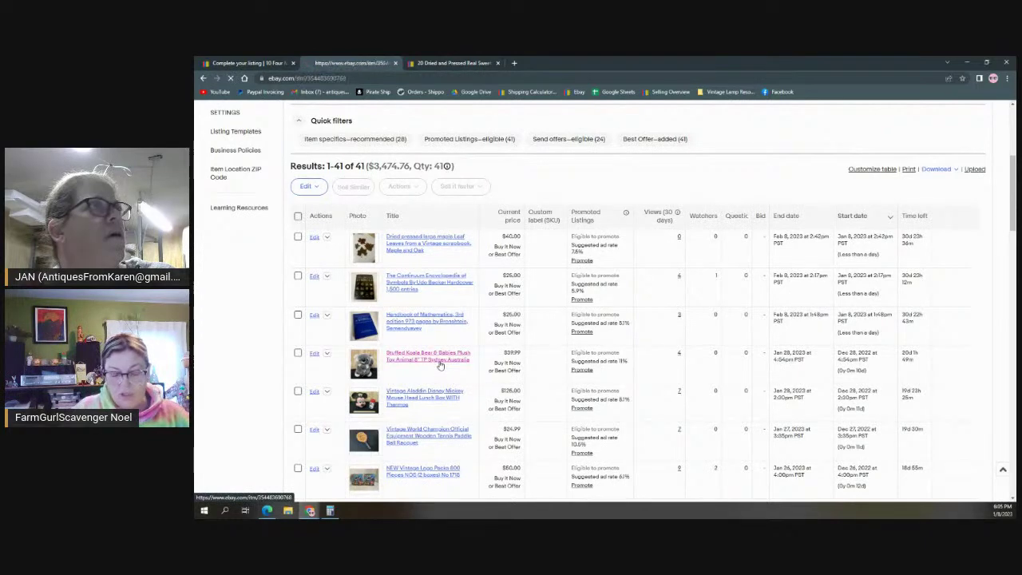
# Step: Examine the shipping information on the stuffed koala and Mickey Mouse lunch box listings, returning to the active listings after each
pyautogui.scroll(-2, 557, 312)
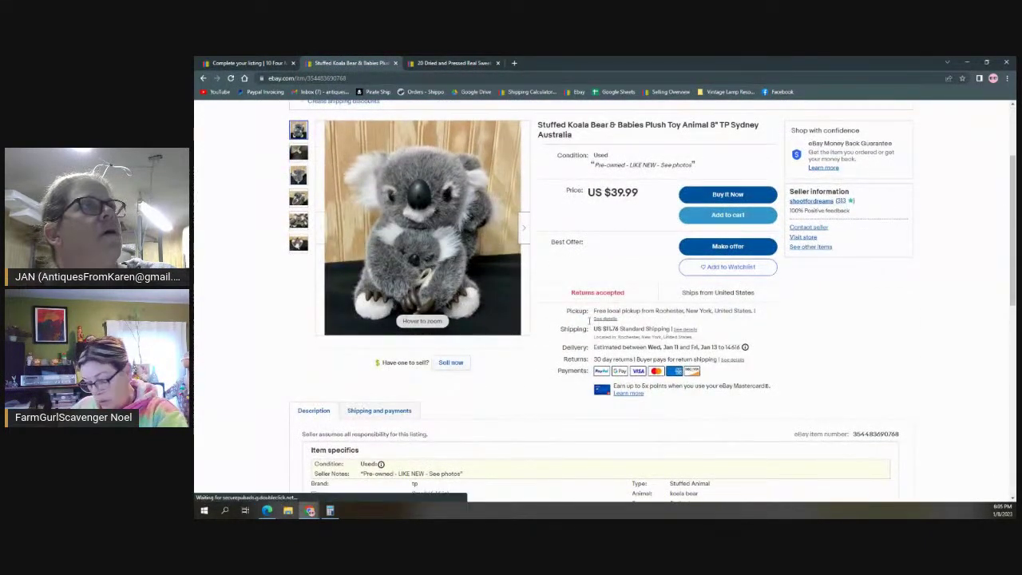
pyautogui.click(204, 78)
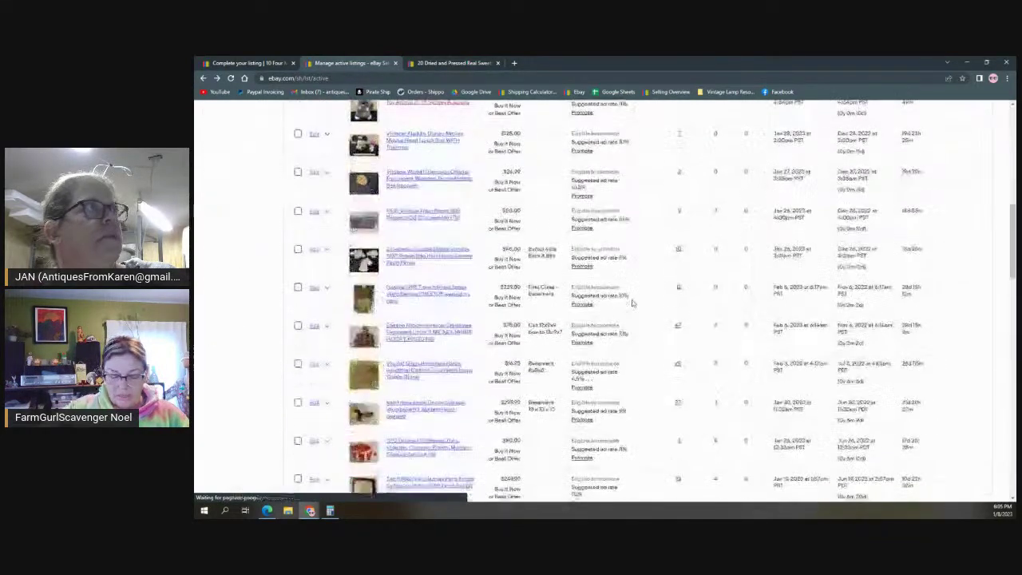
pyautogui.click(413, 268)
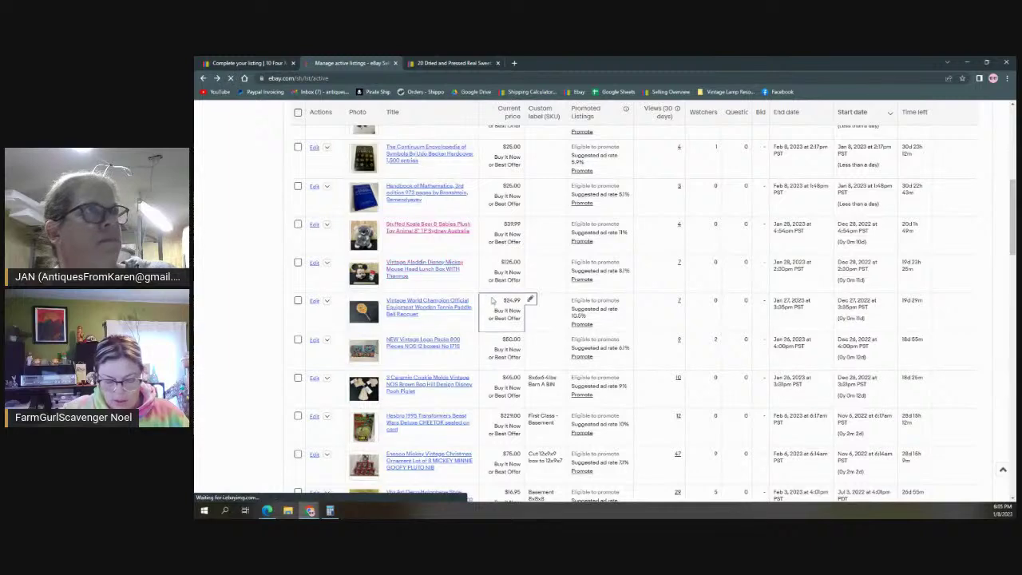
pyautogui.scroll(-3, 489, 312)
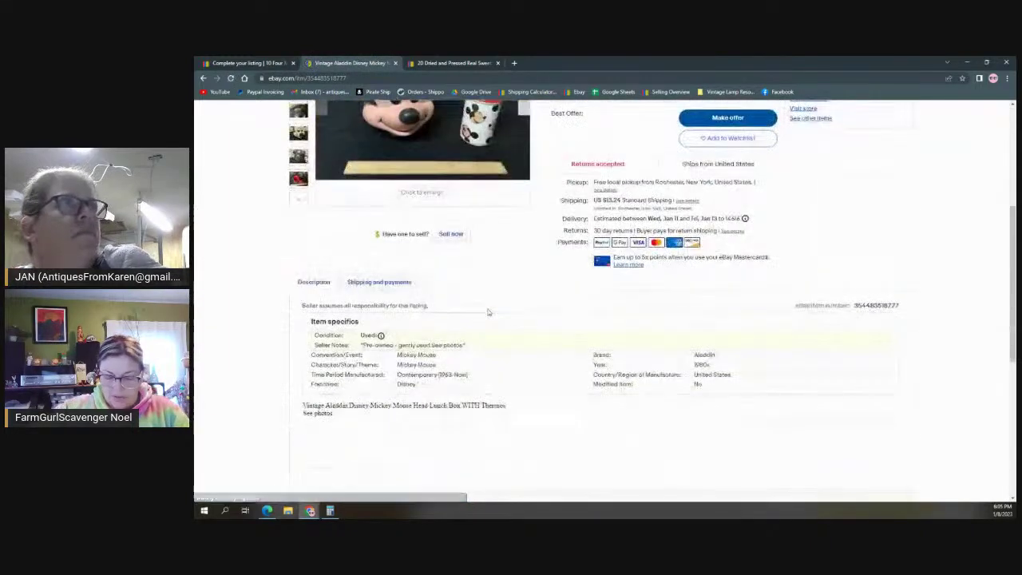
pyautogui.scroll(2, 487, 313)
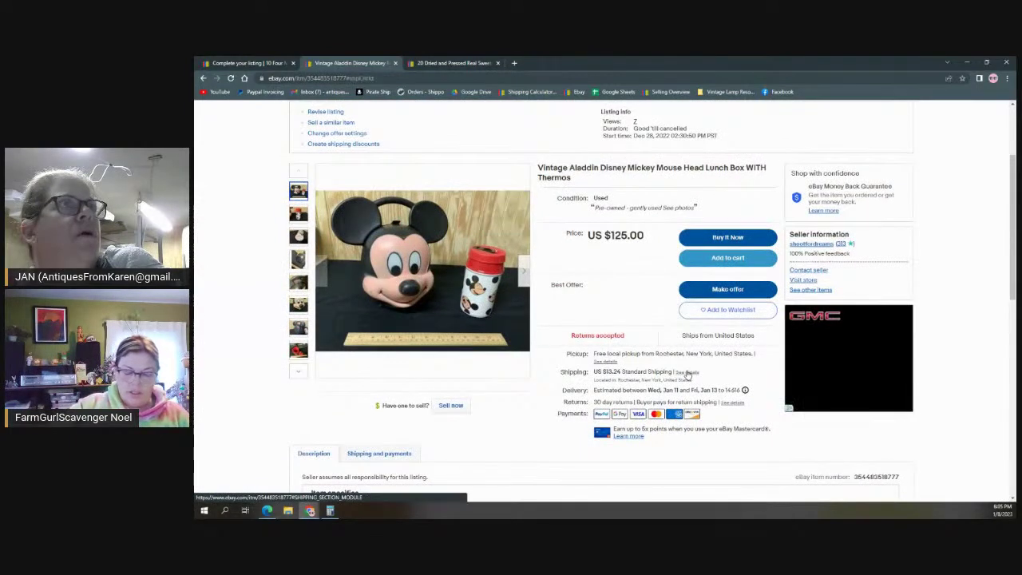
pyautogui.click(687, 372)
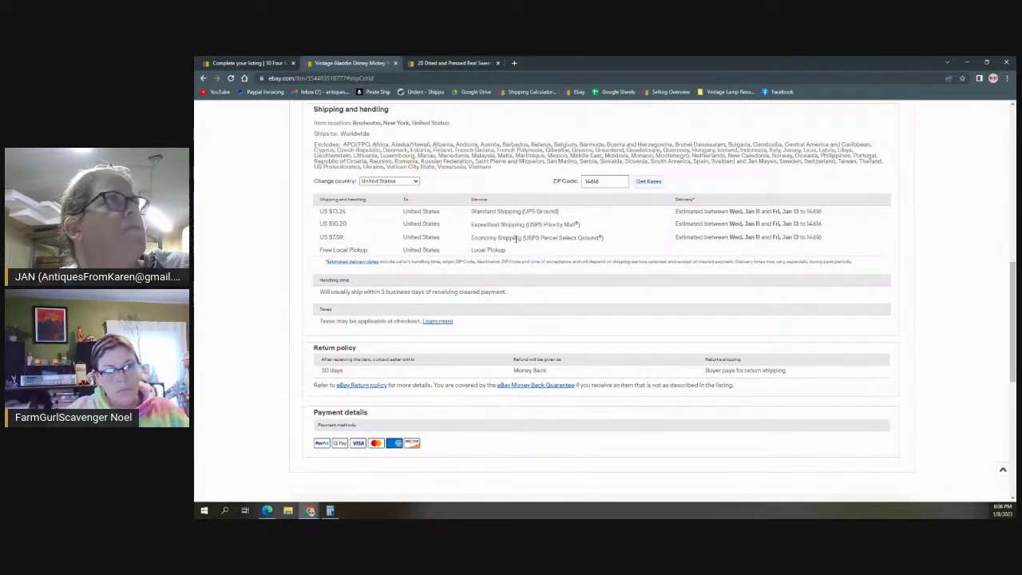
pyautogui.scroll(1, 518, 238)
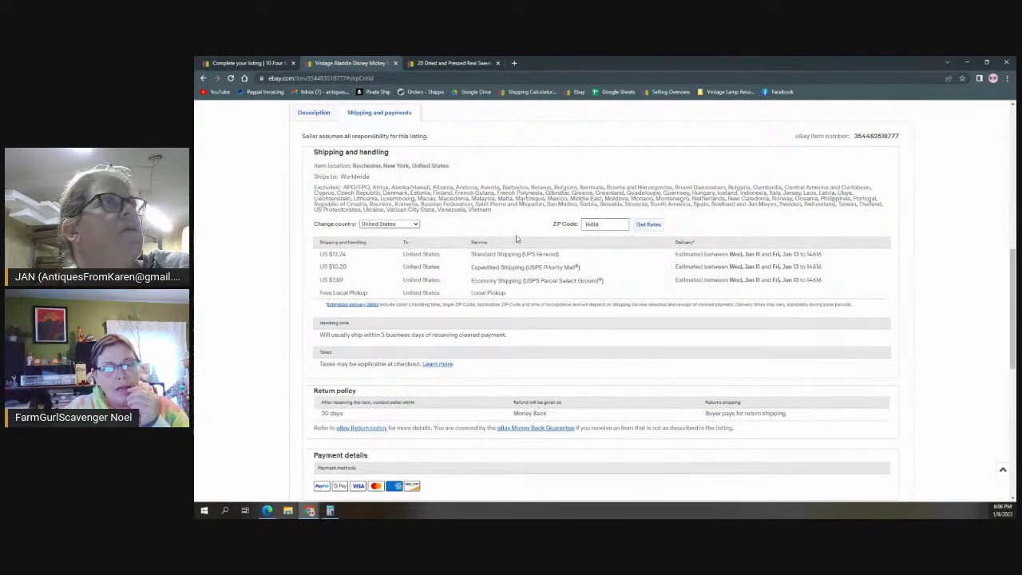
pyautogui.scroll(4, 517, 238)
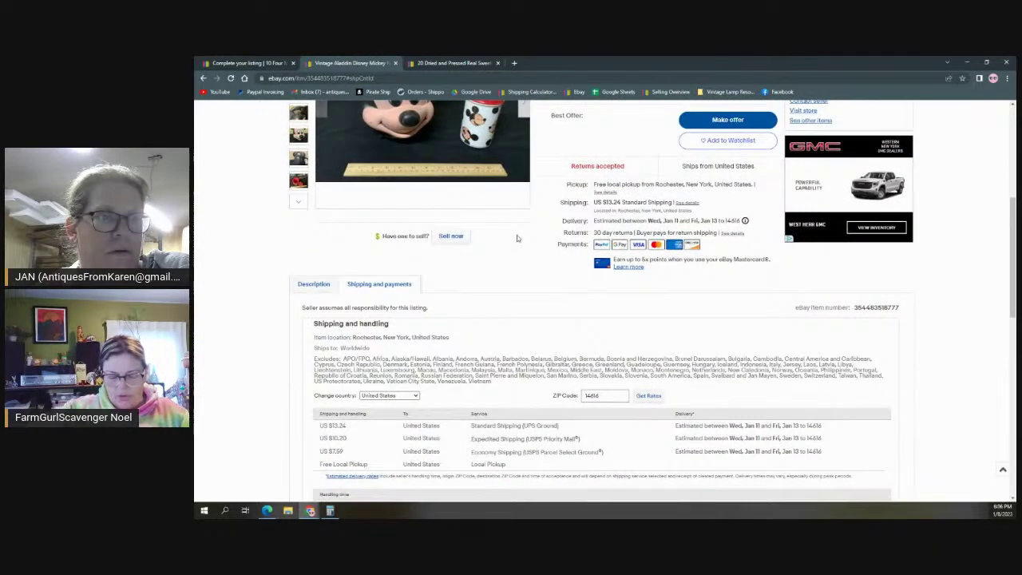
pyautogui.scroll(7, 517, 238)
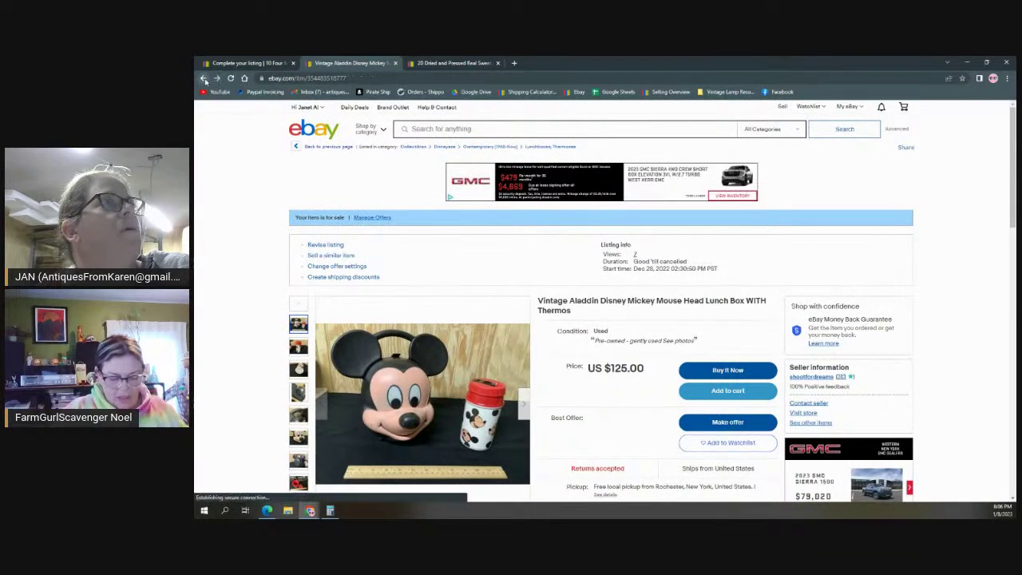
pyautogui.scroll(-3, 429, 197)
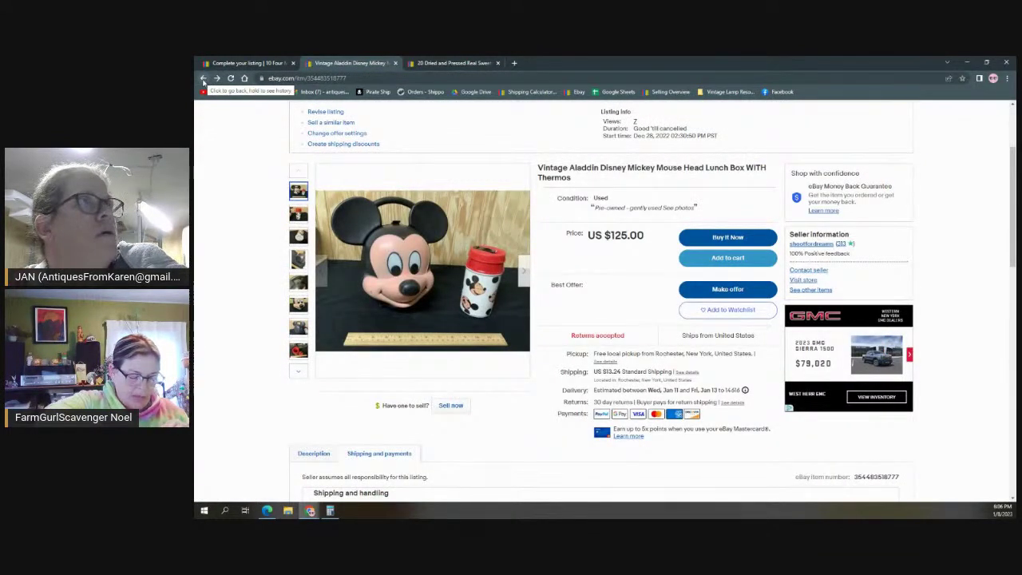
pyautogui.click(203, 78)
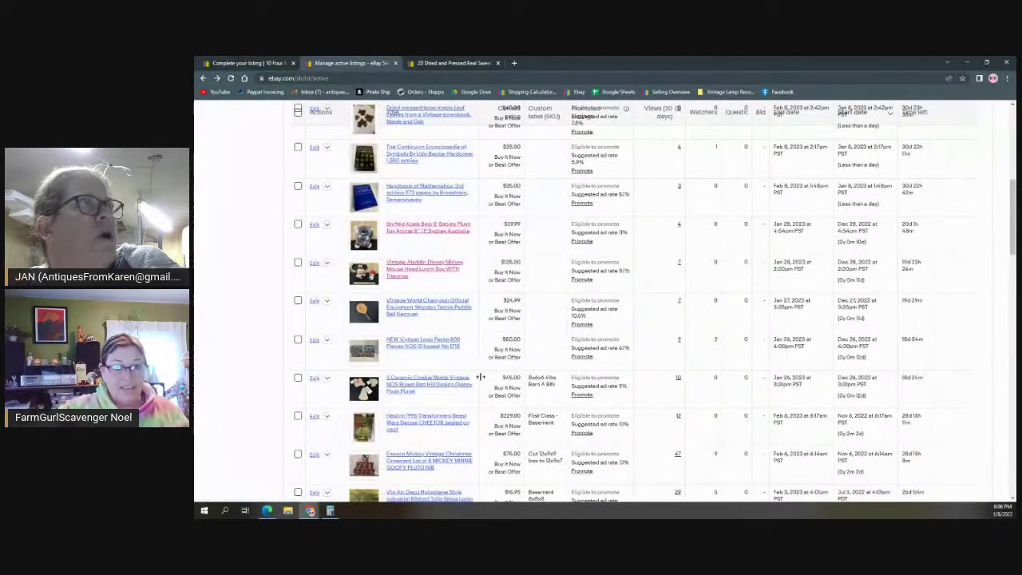
# Step: Open the vintage wooden paddle ball racquet listing, check its shipping services and rates, and go back from the shipping details
pyautogui.click(441, 303)
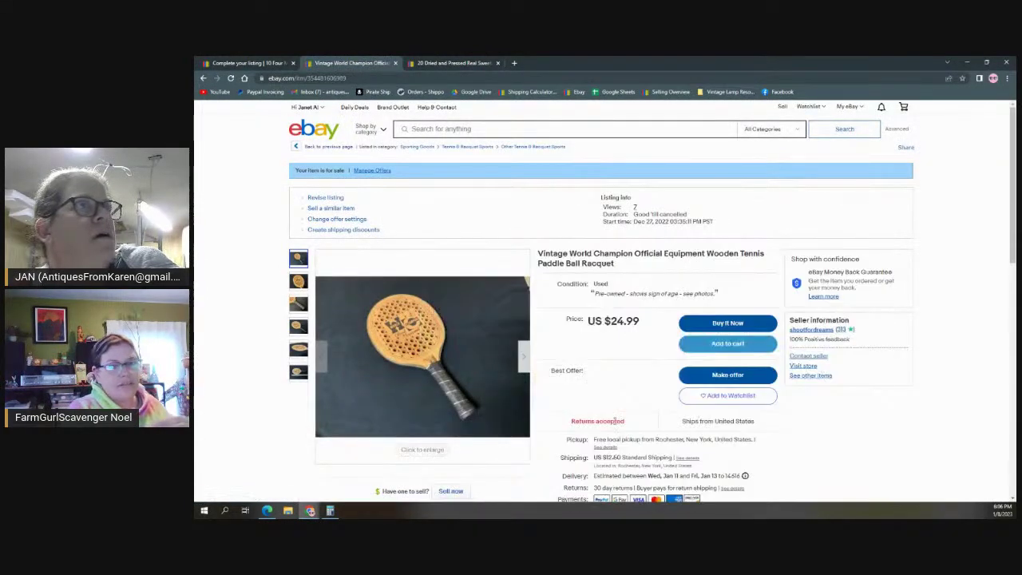
pyautogui.click(690, 459)
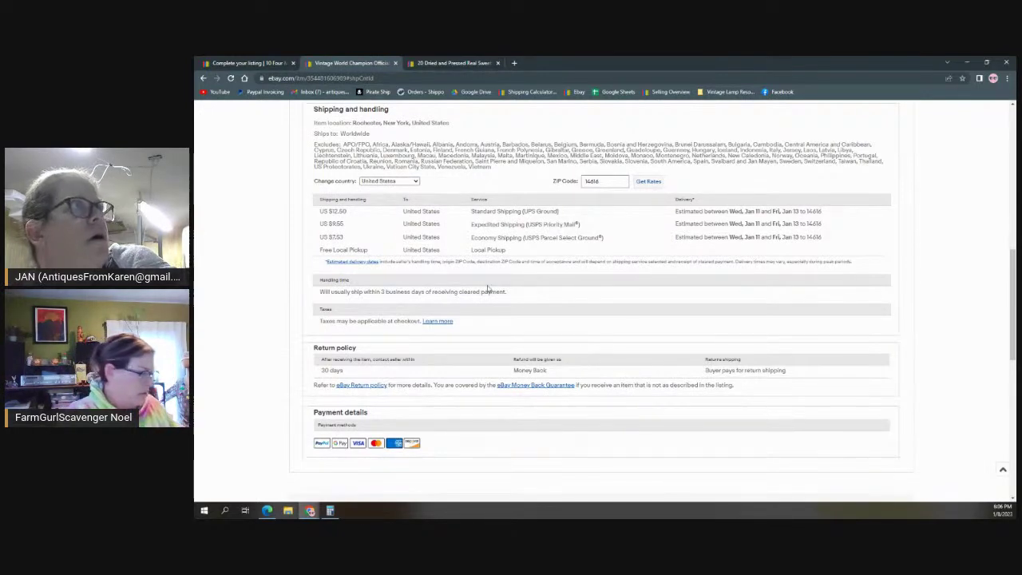
pyautogui.click(203, 79)
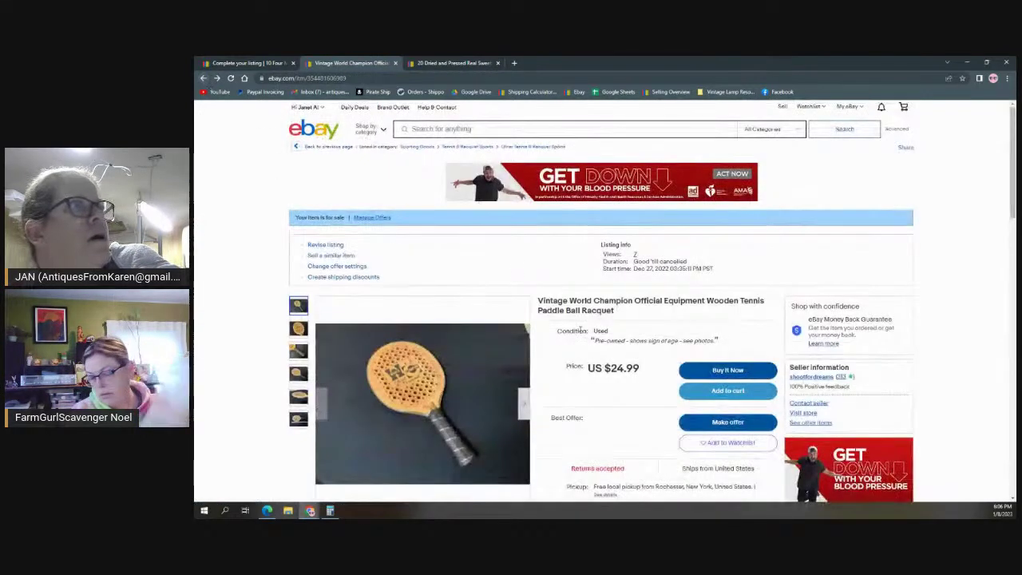
# Step: Open the Enesco Mickey Christmas ornament lot from the active listings, check its shipping services and rates, and go back
pyautogui.click(203, 79)
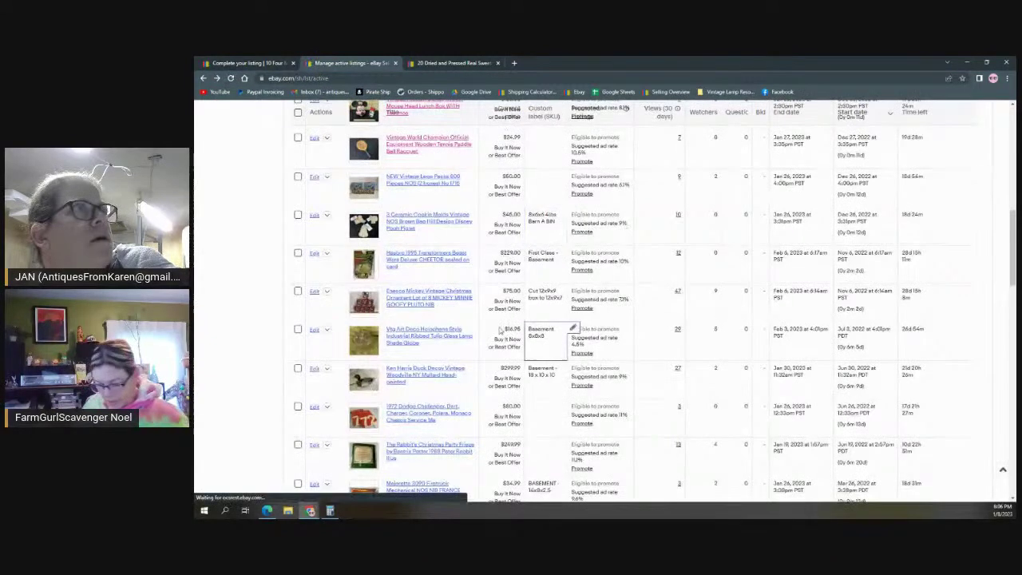
pyautogui.click(437, 295)
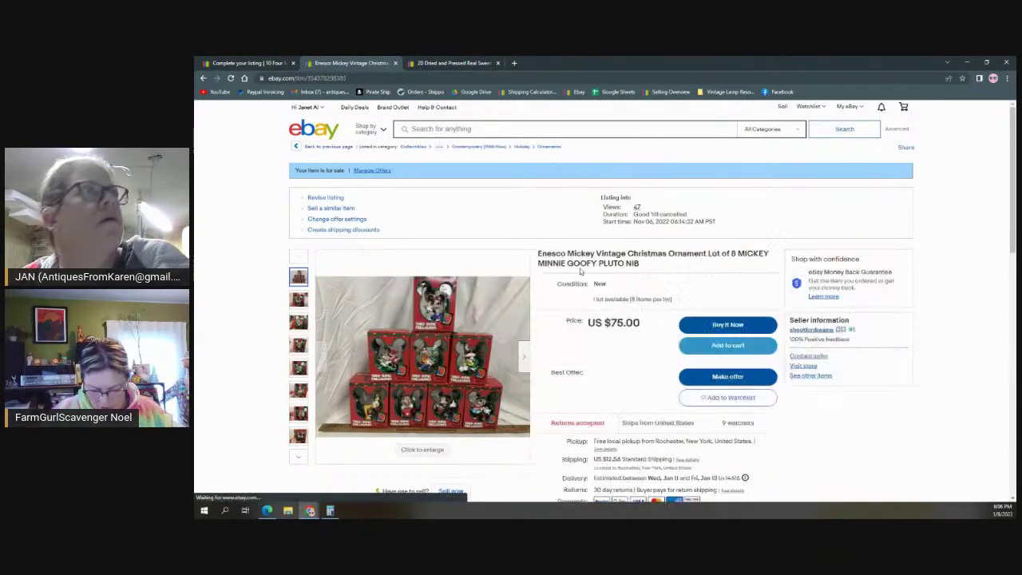
pyautogui.scroll(-1, 666, 409)
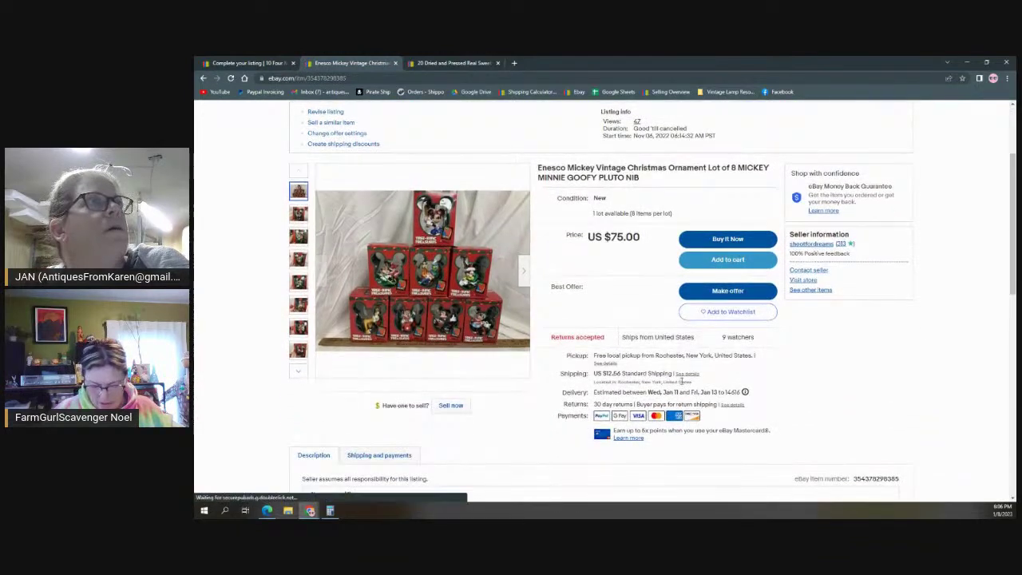
pyautogui.click(686, 374)
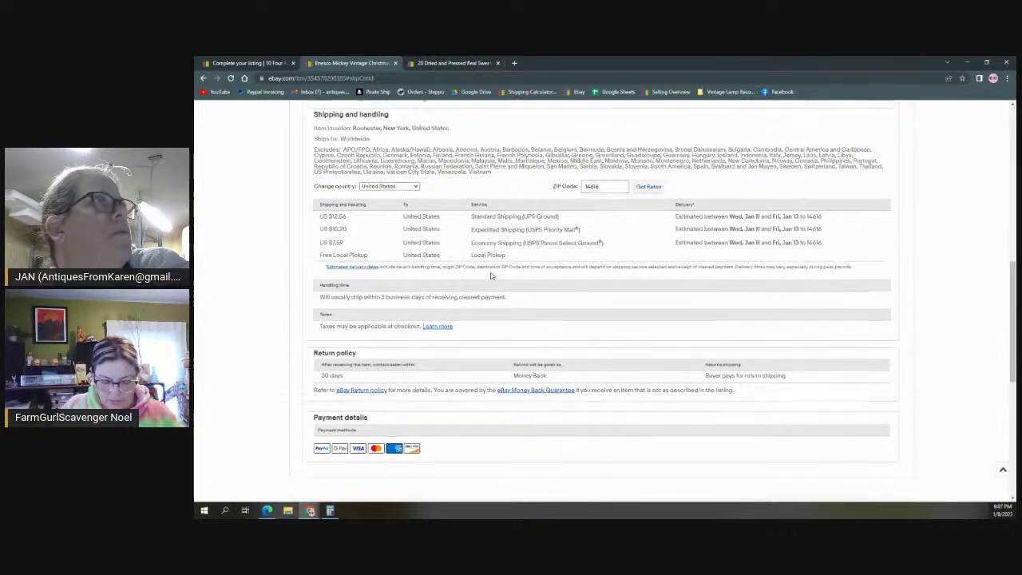
pyautogui.scroll(2, 482, 251)
pyautogui.click(204, 78)
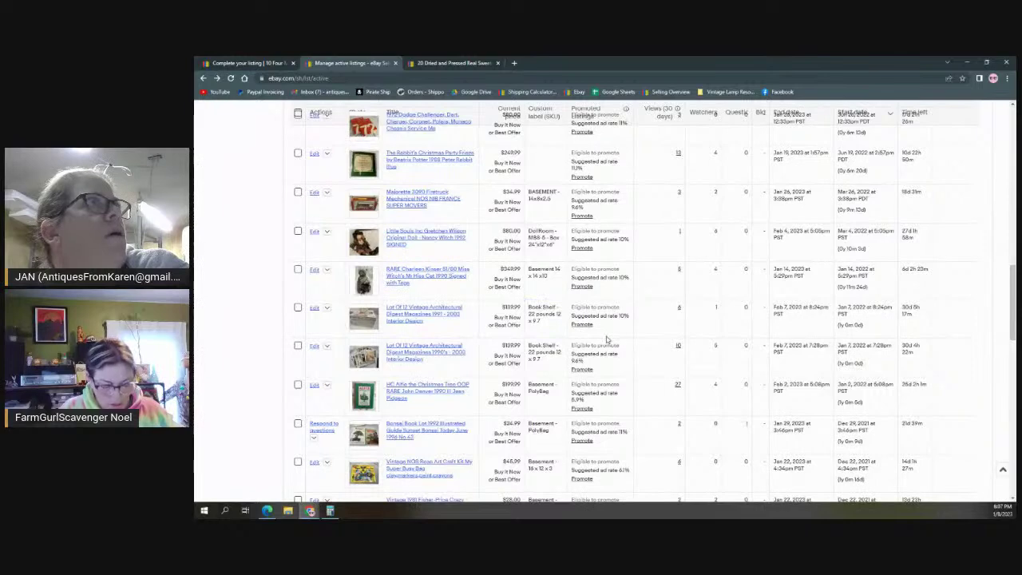
# Step: Open the Little Souls Nancy Witch doll listing, read its item specifics and description, and return to the active listings
pyautogui.click(432, 233)
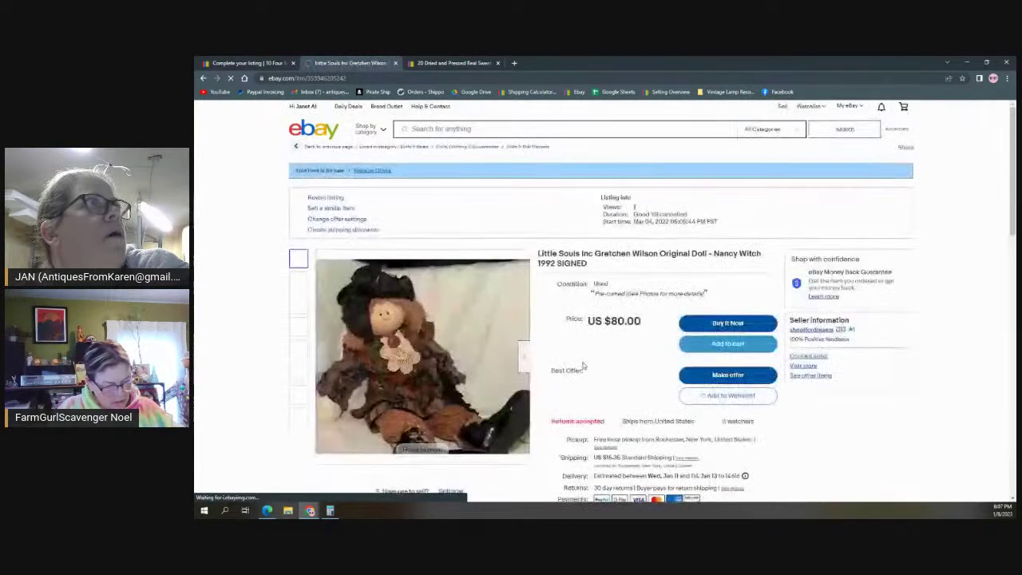
pyautogui.scroll(-5, 637, 373)
pyautogui.scroll(-3, 636, 373)
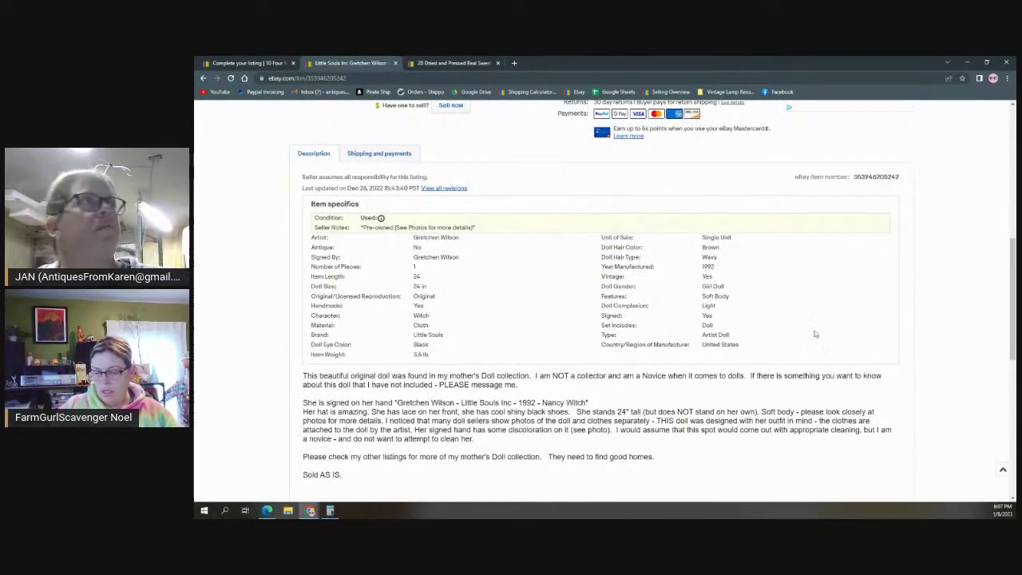
pyautogui.scroll(-3, 559, 391)
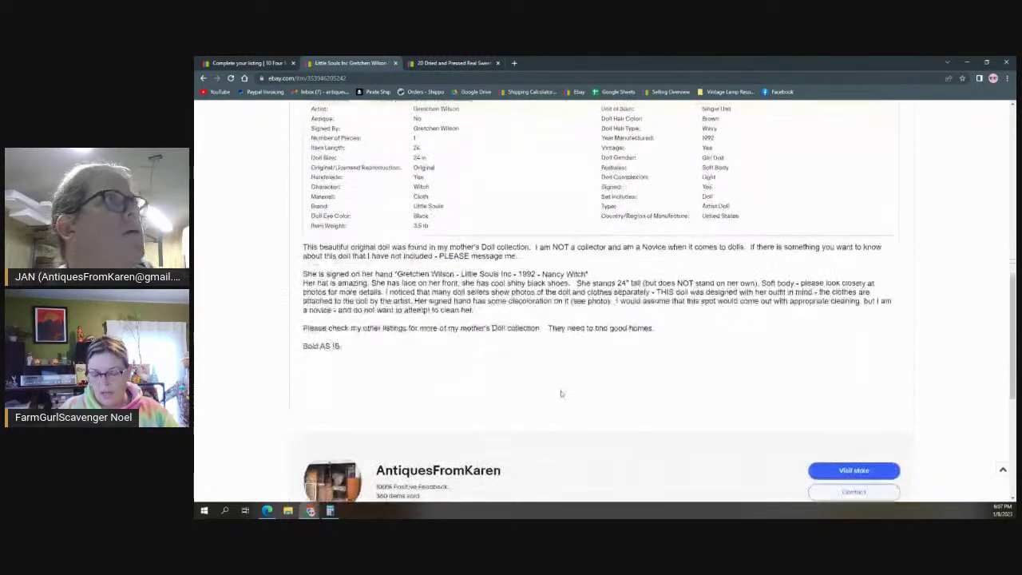
pyautogui.click(202, 78)
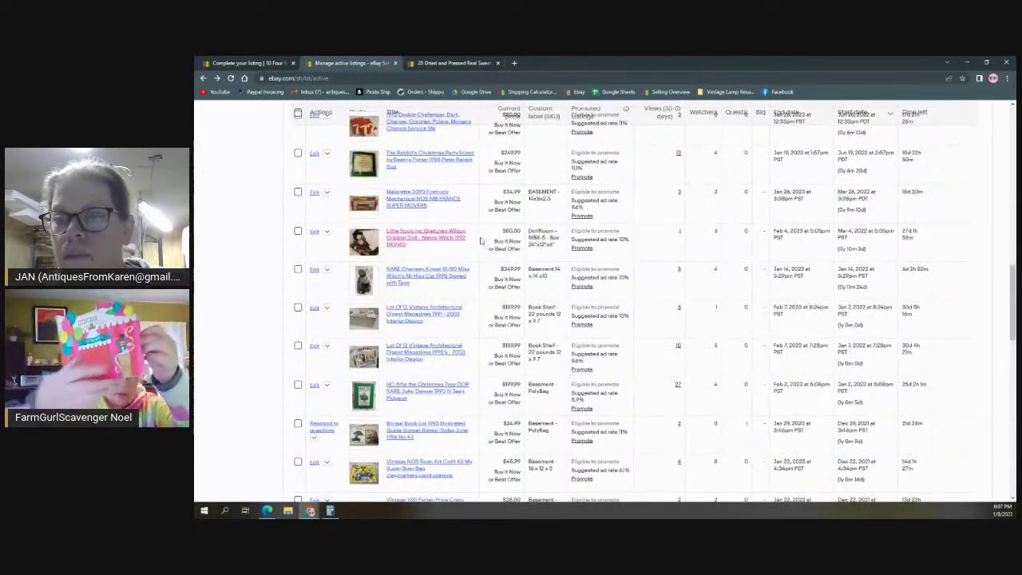
pyautogui.moveTo(482, 239)
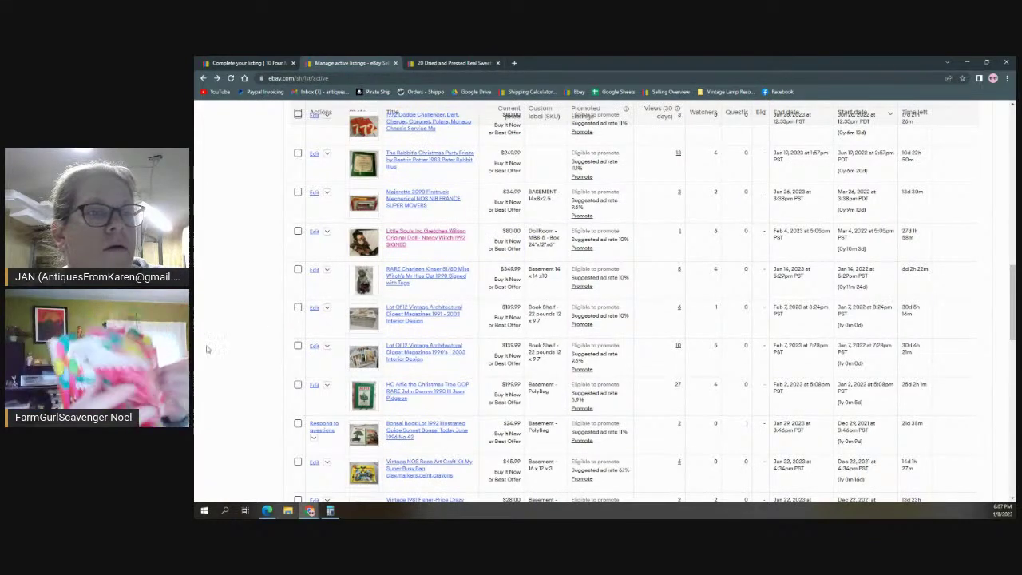
# Step: Find the Hot Wheels Workhorses die-cast lot further down the active listings, open it, and return to the list
pyautogui.scroll(-3, 458, 359)
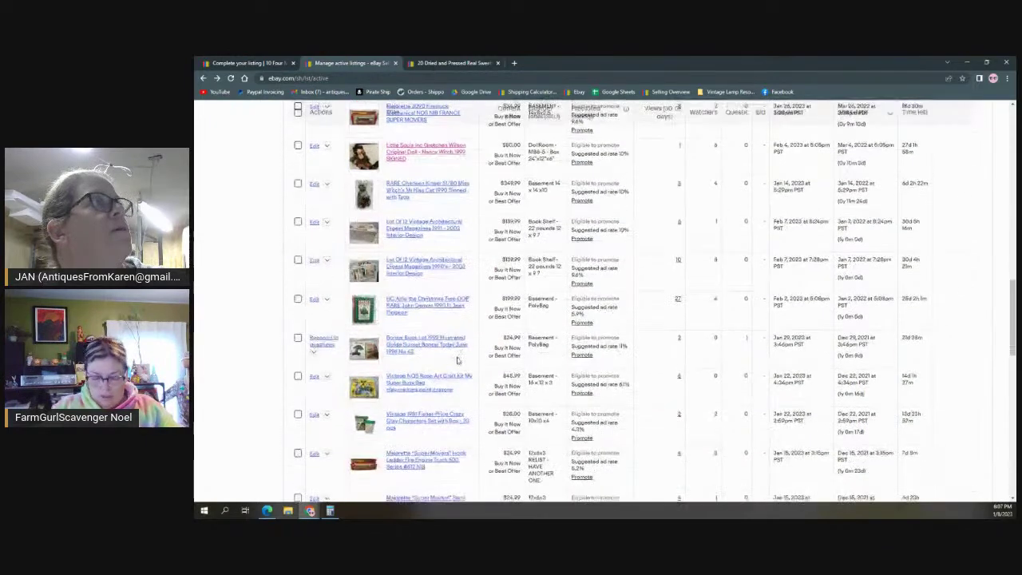
pyautogui.scroll(-1, 458, 361)
pyautogui.scroll(-5, 458, 359)
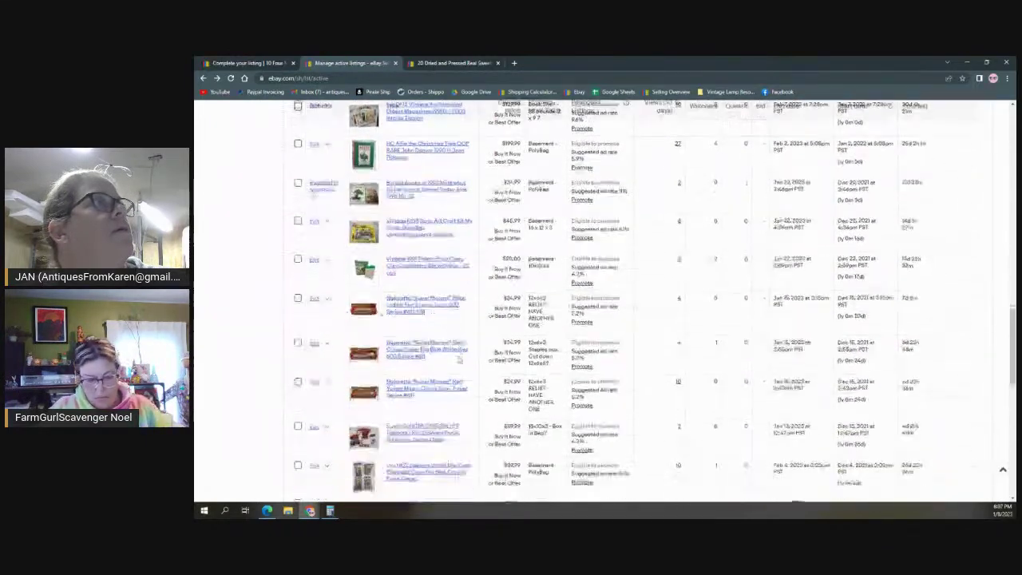
pyautogui.scroll(-1, 459, 360)
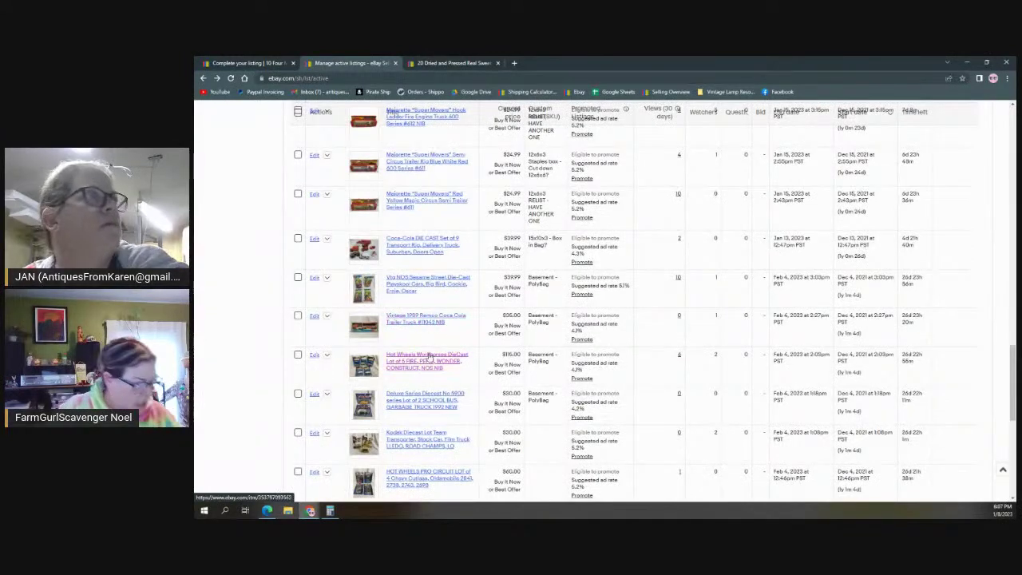
pyautogui.click(429, 359)
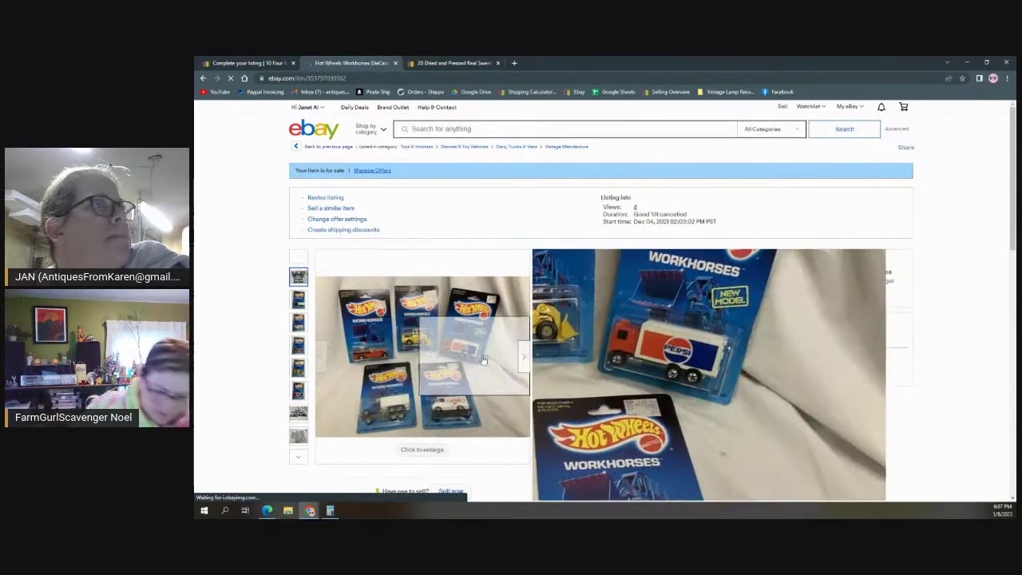
pyautogui.click(204, 78)
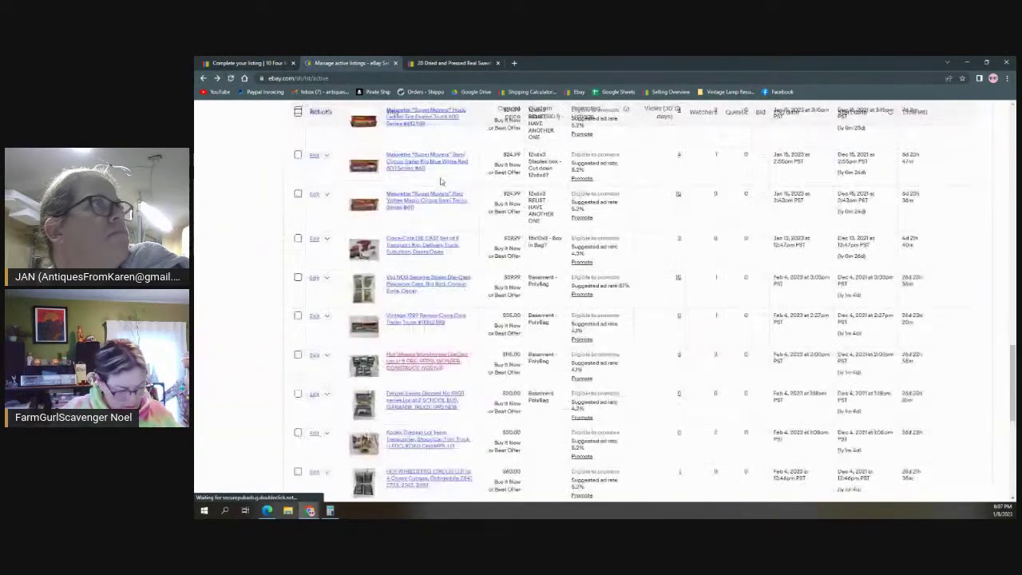
# Step: Look through the rest of the active listings, and check the open sweet gum leaves item and Four Minute Essays form
pyautogui.scroll(-5, 507, 258)
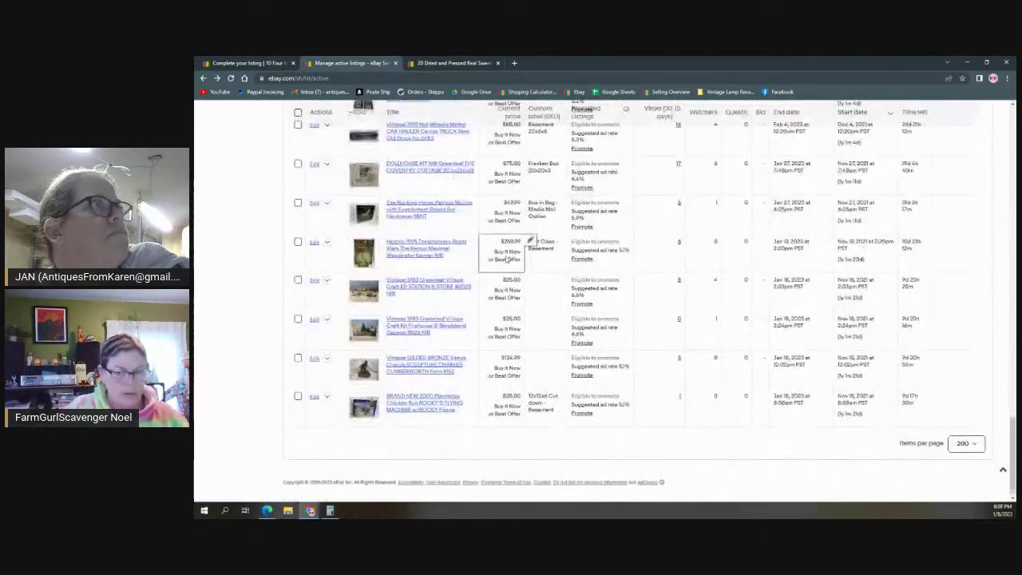
pyautogui.scroll(10, 508, 258)
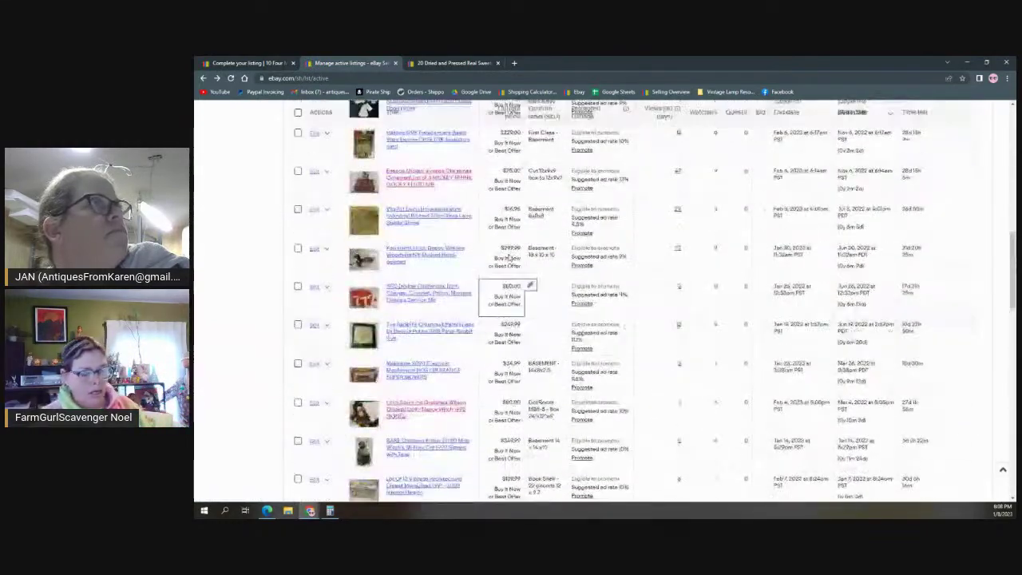
pyautogui.scroll(5, 747, 264)
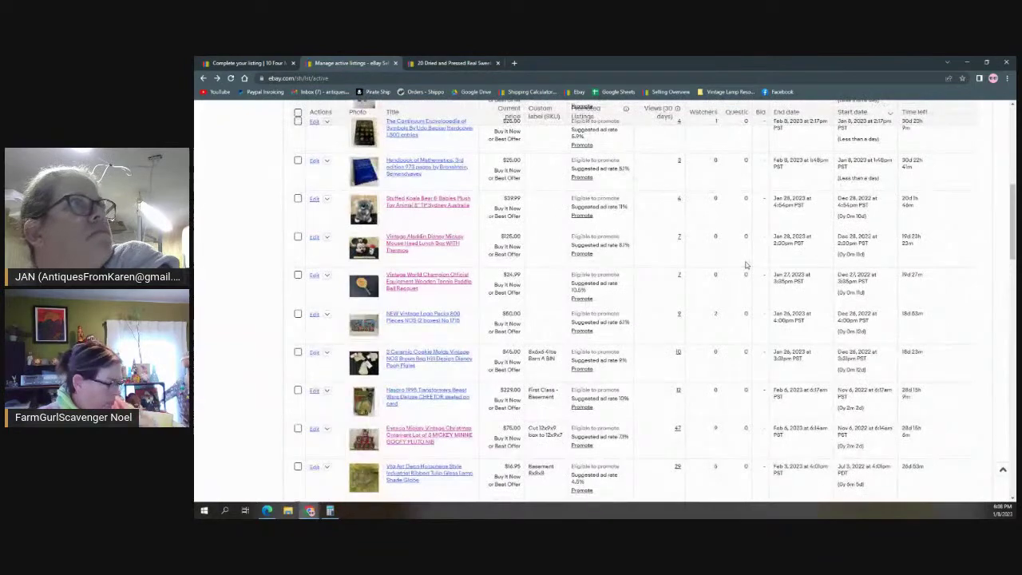
pyautogui.scroll(4, 746, 265)
pyautogui.scroll(-1, 747, 264)
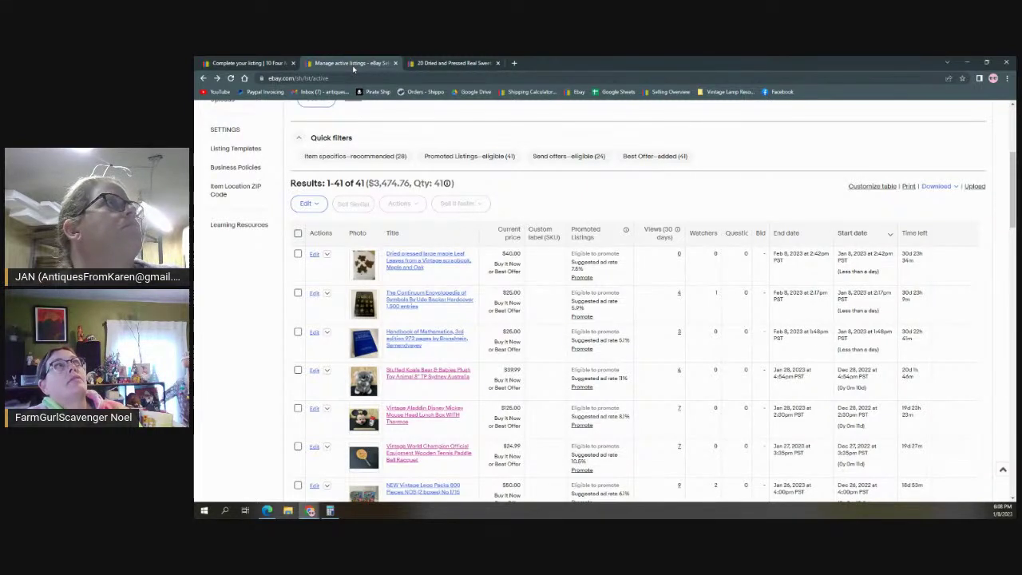
pyautogui.click(443, 63)
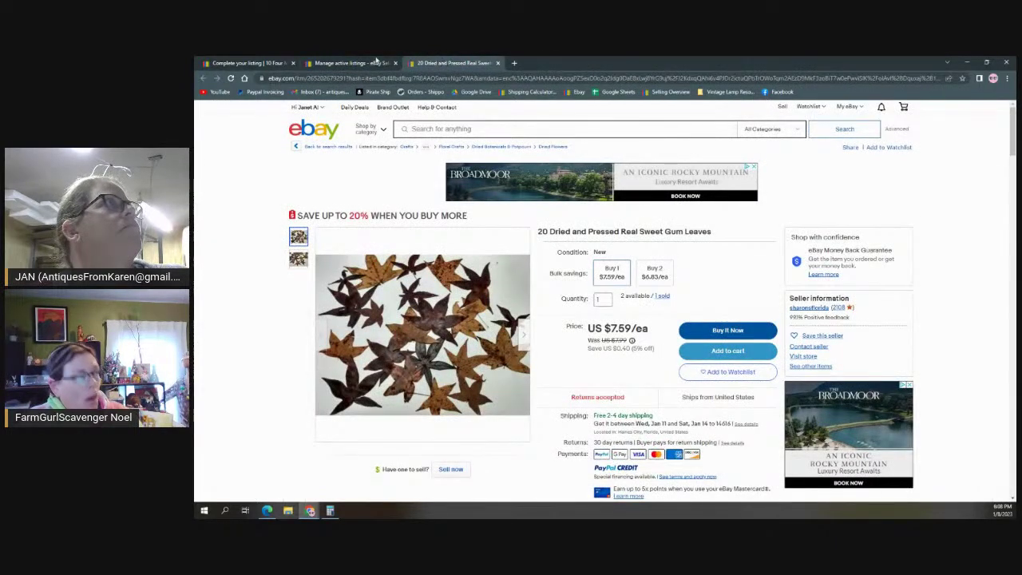
pyautogui.click(254, 64)
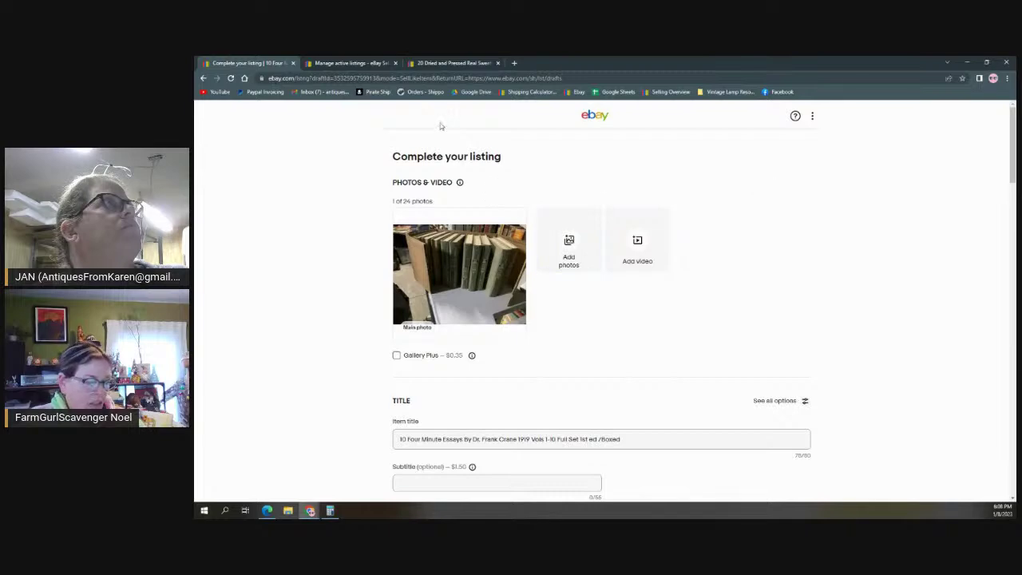
# Step: Resume the Four Minute Essays book set from the saved drafts and delete its current main photo
pyautogui.click(355, 63)
pyautogui.scroll(3, 293, 269)
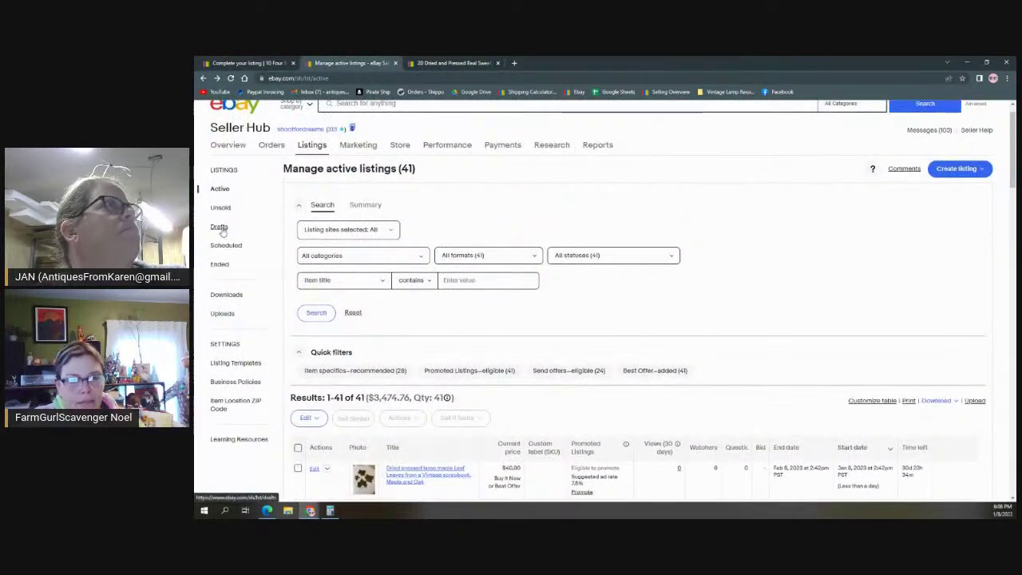
pyautogui.click(220, 227)
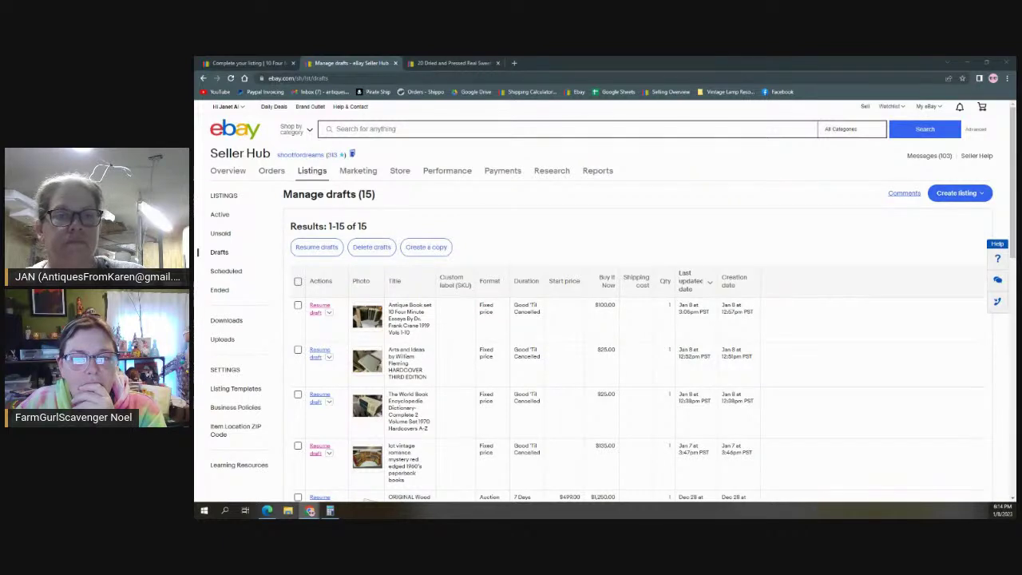
pyautogui.click(319, 310)
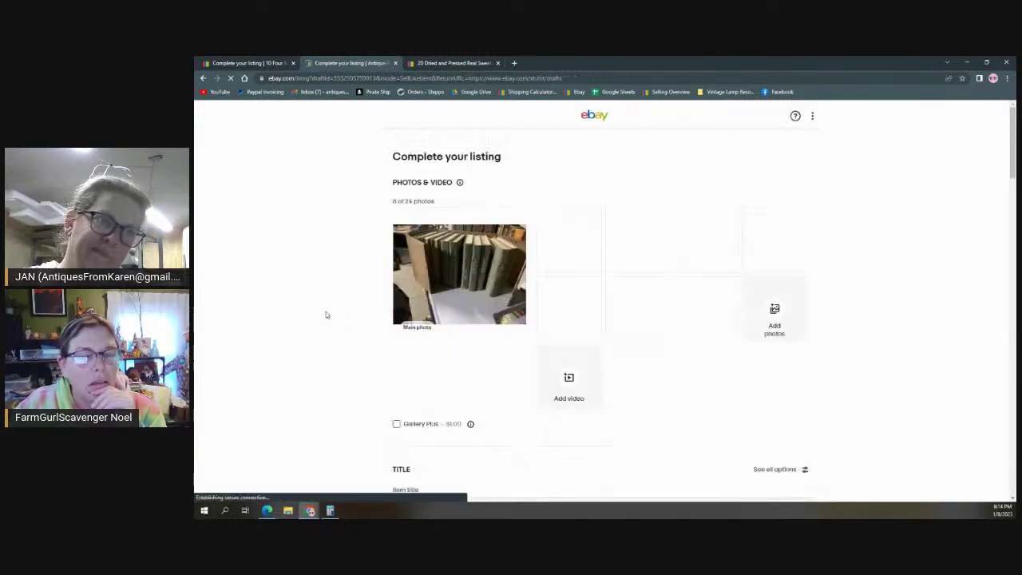
pyautogui.moveTo(470, 297)
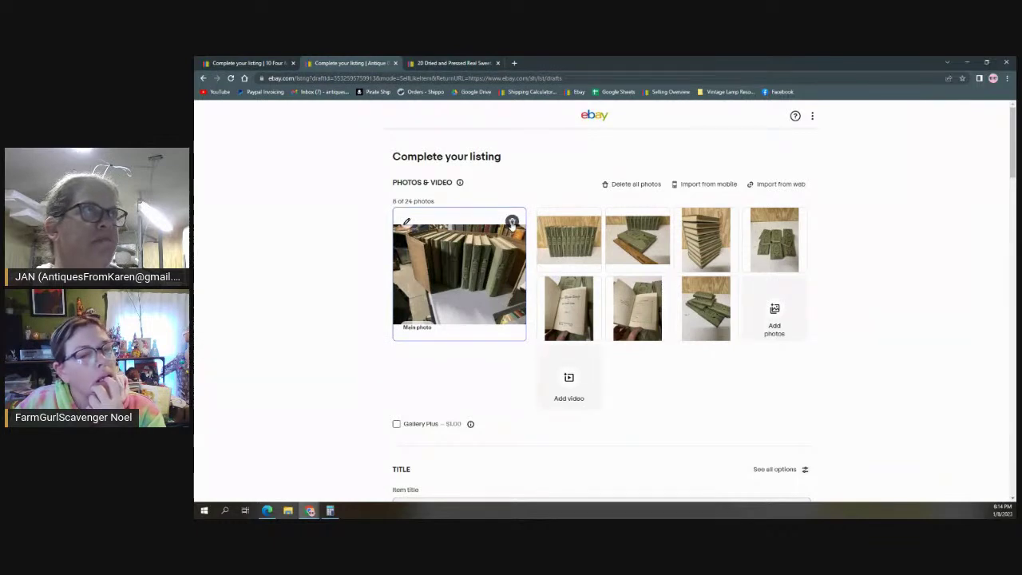
pyautogui.click(512, 223)
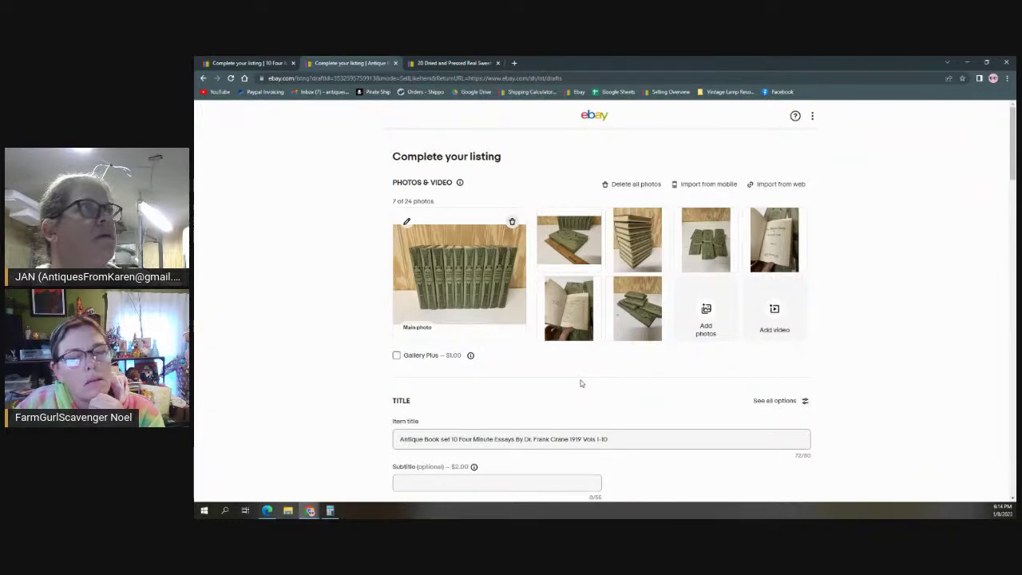
# Step: Set the package dimensions in the listing's shipping section to 8 x 6 x 6 in
pyautogui.scroll(-1, 582, 383)
pyautogui.scroll(-4, 581, 380)
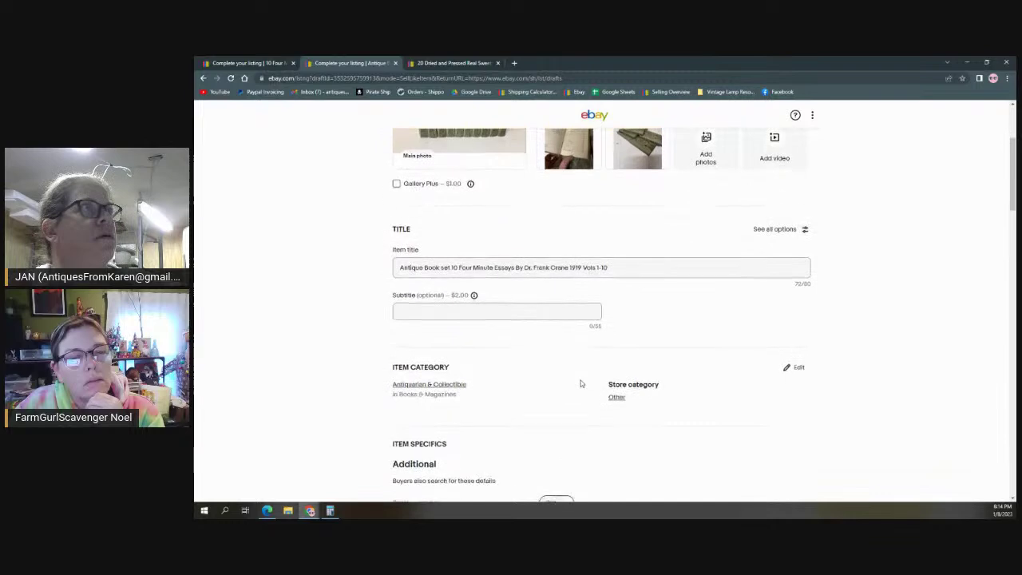
pyautogui.scroll(-2, 581, 384)
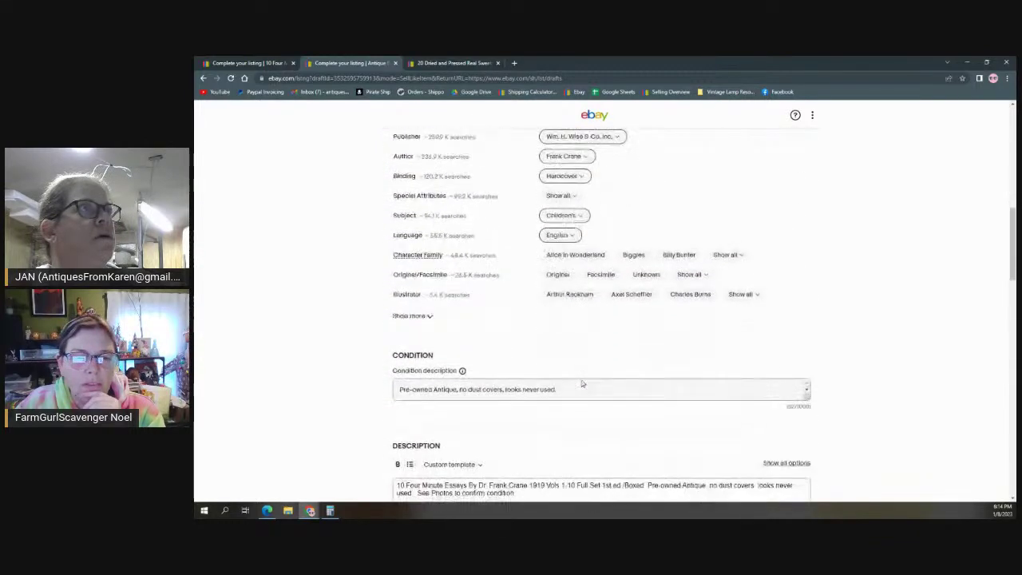
pyautogui.scroll(-5, 583, 381)
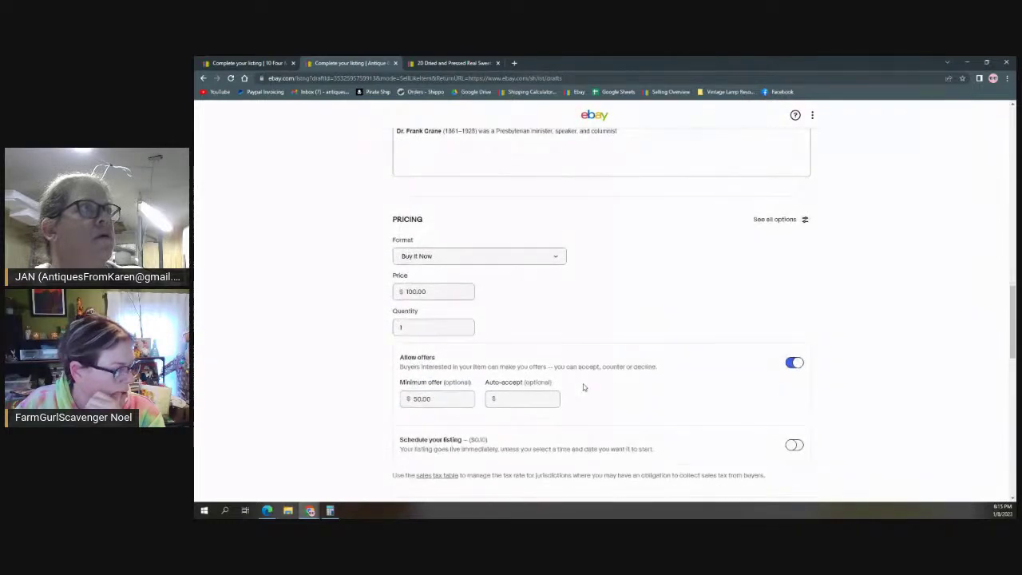
pyautogui.scroll(-1, 583, 388)
pyautogui.scroll(-2, 582, 387)
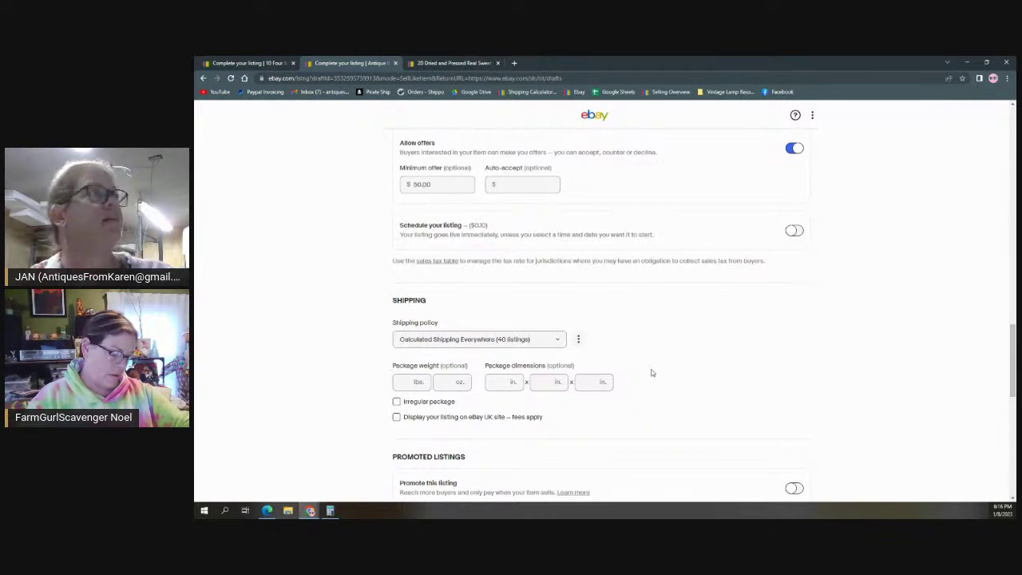
pyautogui.click(497, 386)
pyautogui.write('6')
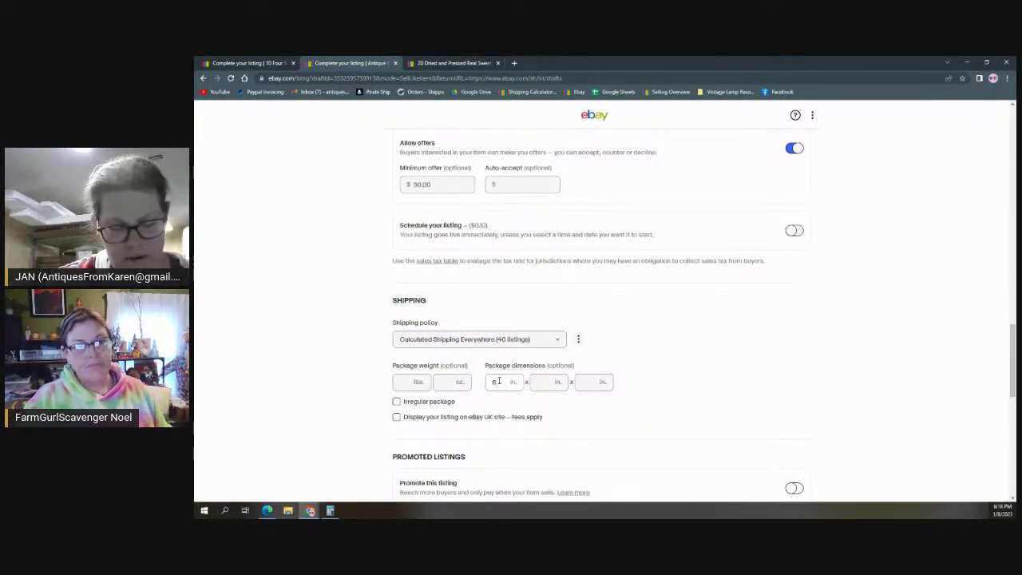
pyautogui.press('Tab')
pyautogui.write('6')
pyautogui.press('Tab')
pyautogui.write('6')
pyautogui.press('Tab')
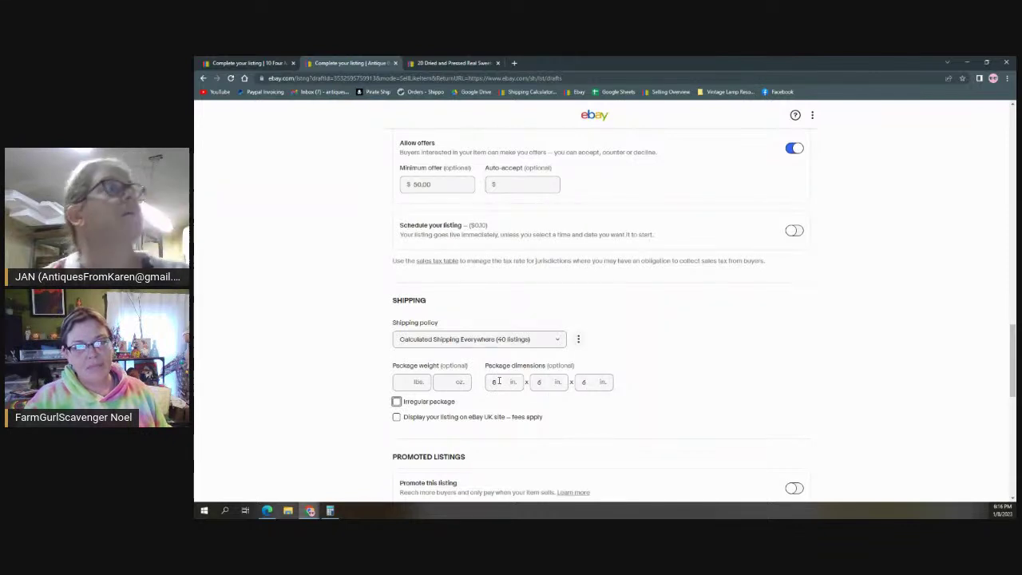
# Step: Review the listing's promotion, payment, returns and item location settings, and go back over its pricing section
pyautogui.scroll(-2, 534, 368)
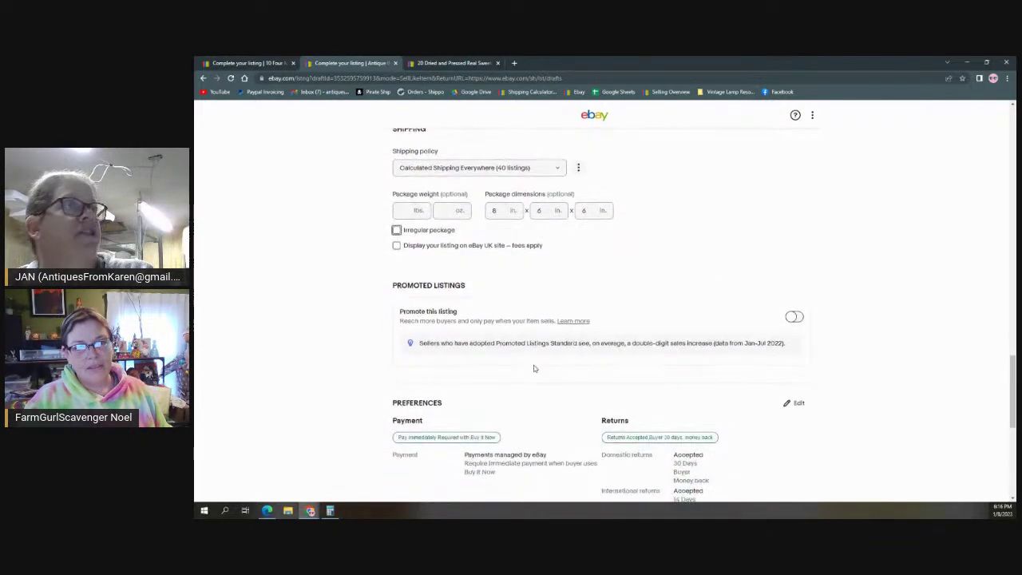
pyautogui.scroll(-4, 551, 360)
pyautogui.scroll(3, 559, 344)
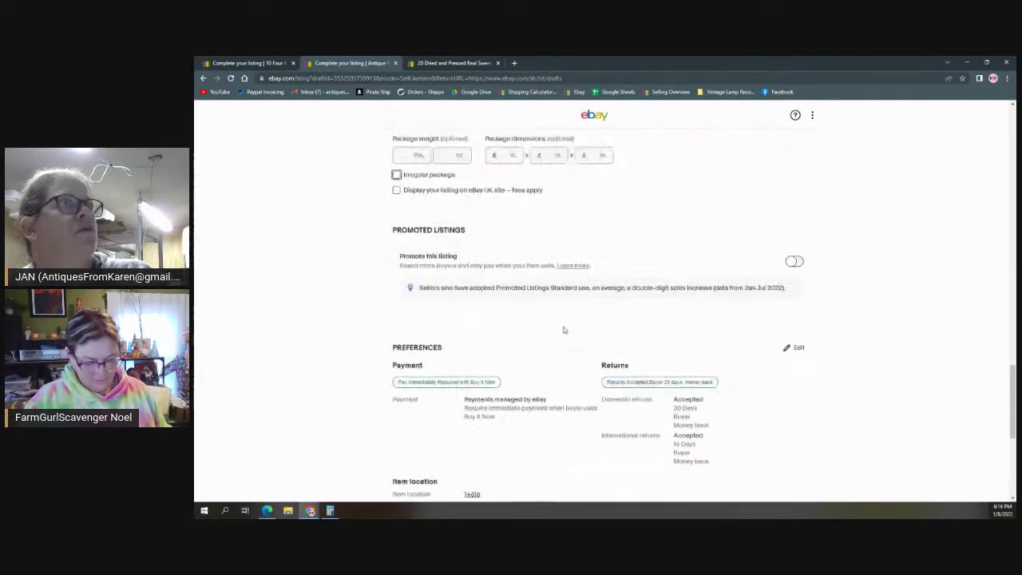
pyautogui.scroll(1, 562, 330)
pyautogui.scroll(3, 553, 361)
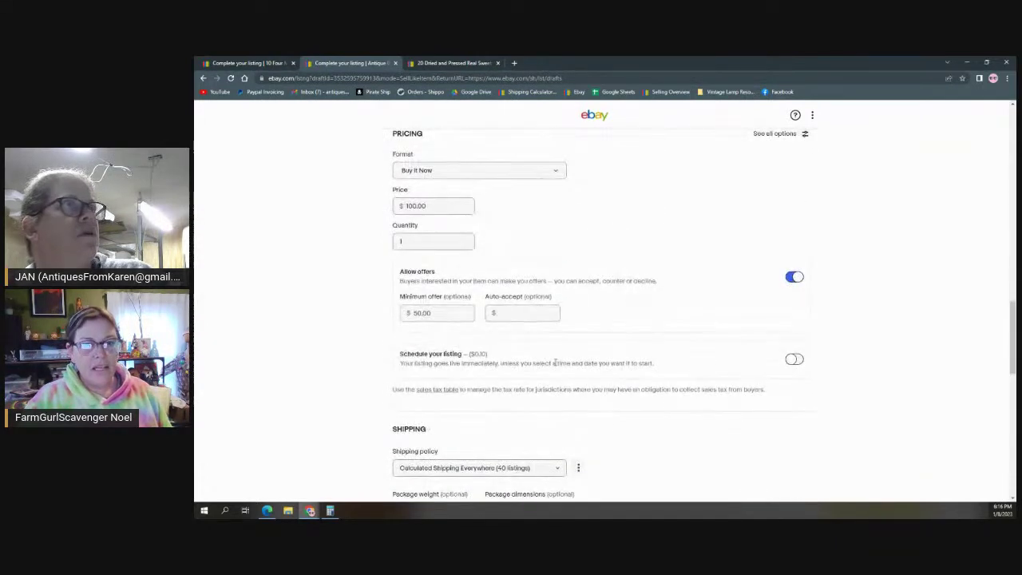
# Step: Enable the custom label (SKU) option in the title section of the Four Minute Essays listing
pyautogui.scroll(-2, 557, 366)
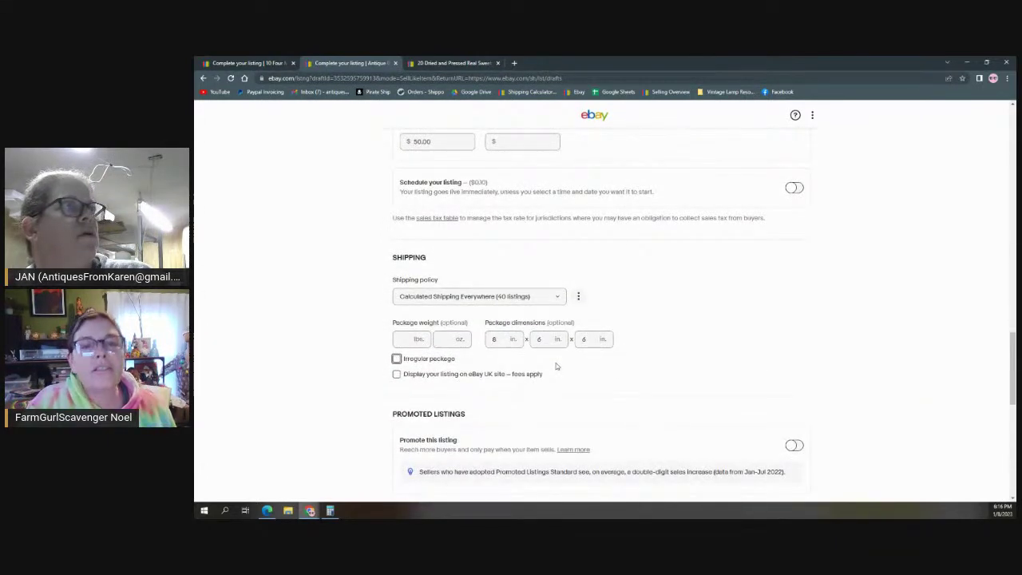
pyautogui.scroll(10, 556, 366)
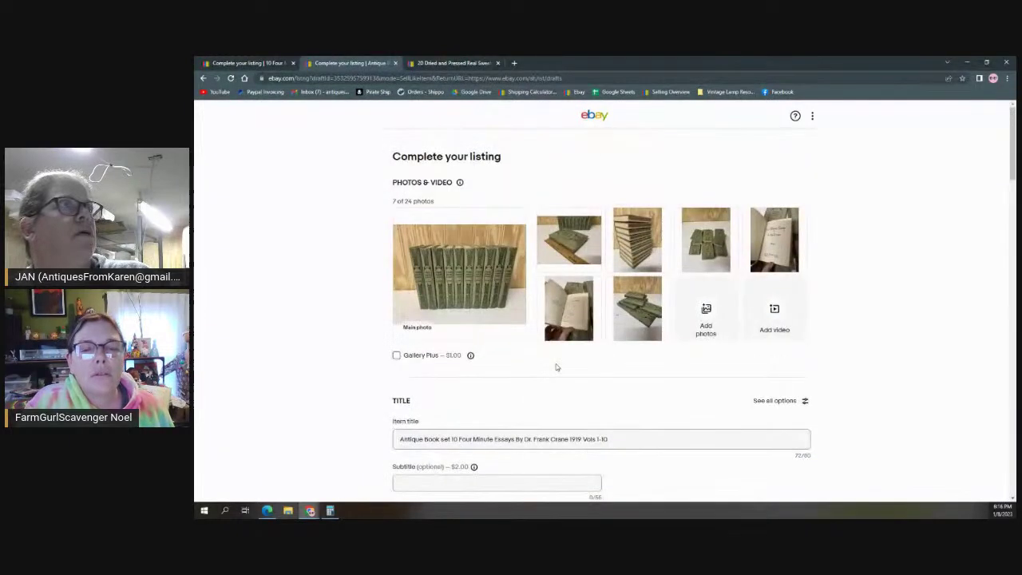
pyautogui.scroll(-3, 560, 367)
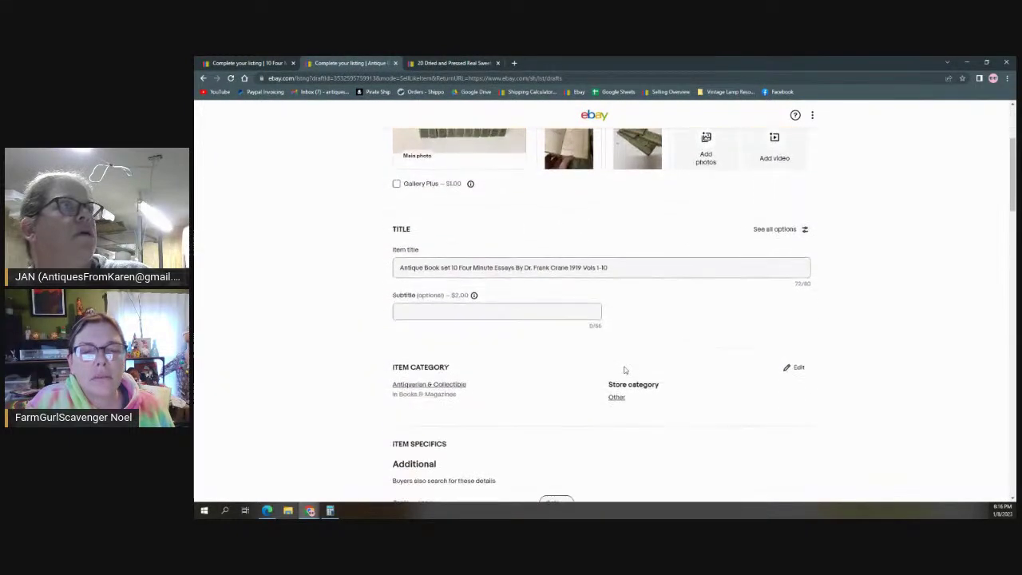
pyautogui.scroll(-2, 626, 370)
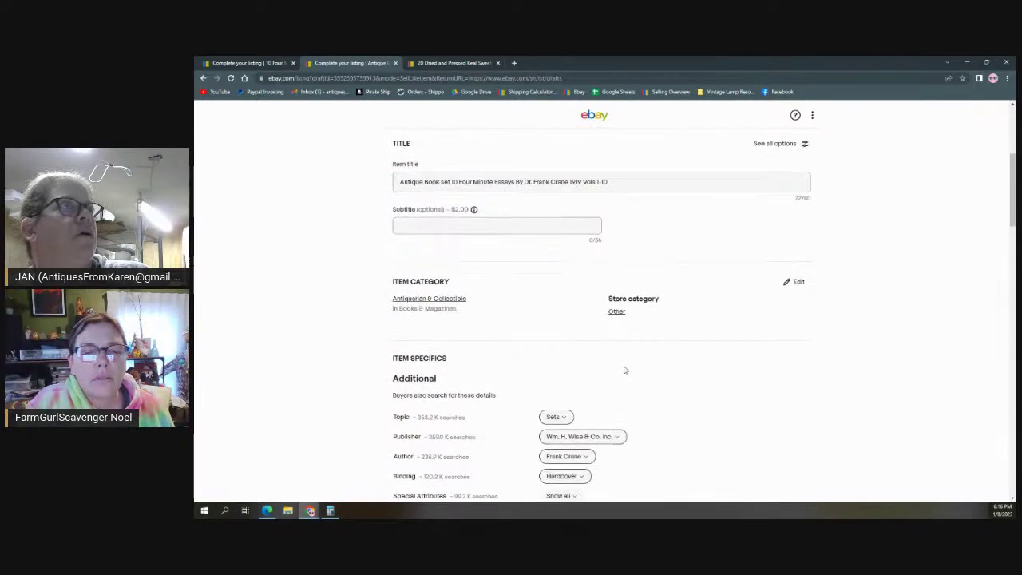
pyautogui.scroll(3, 626, 370)
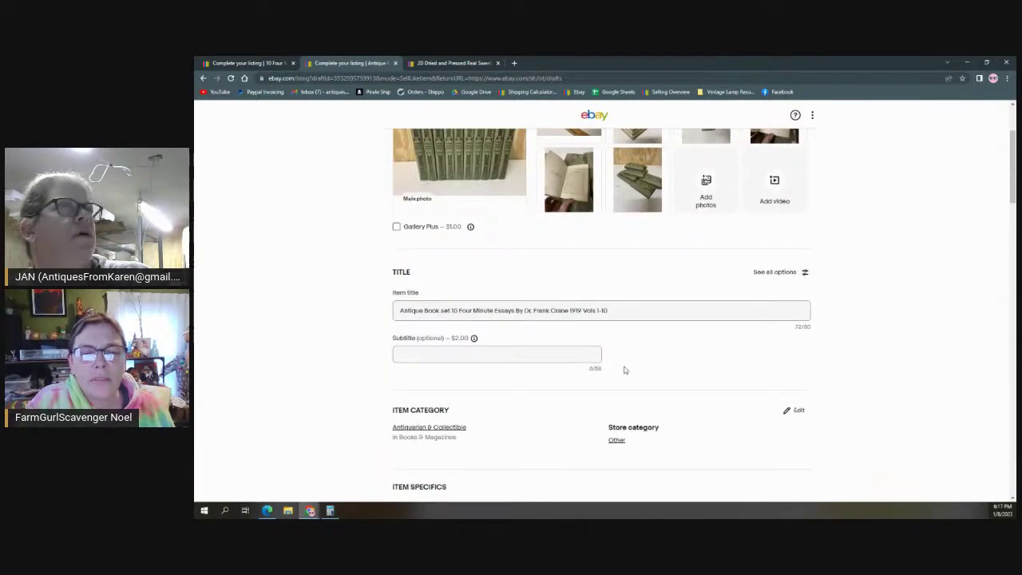
pyautogui.scroll(3, 627, 369)
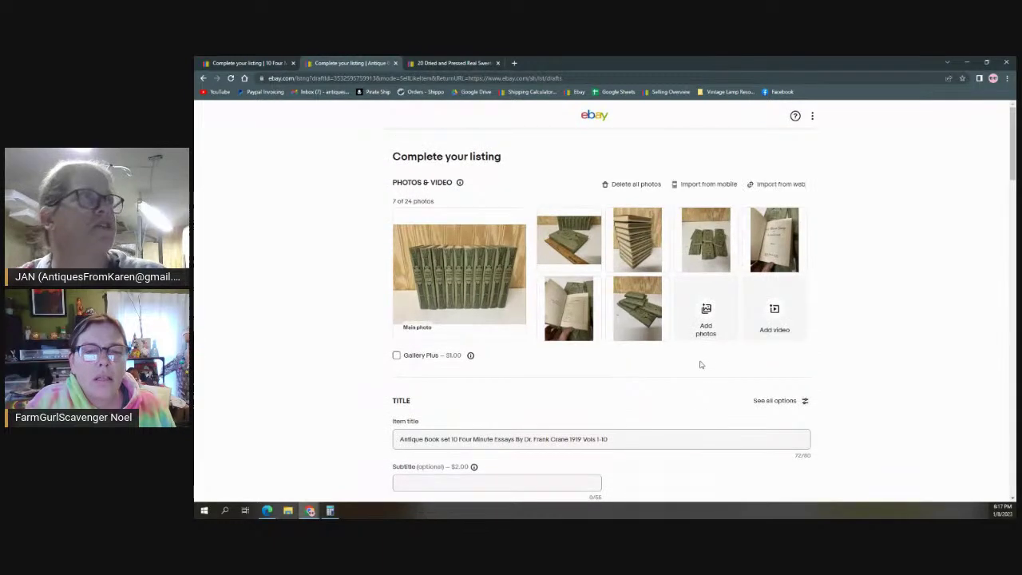
pyautogui.click(779, 401)
pyautogui.scroll(-4, 829, 295)
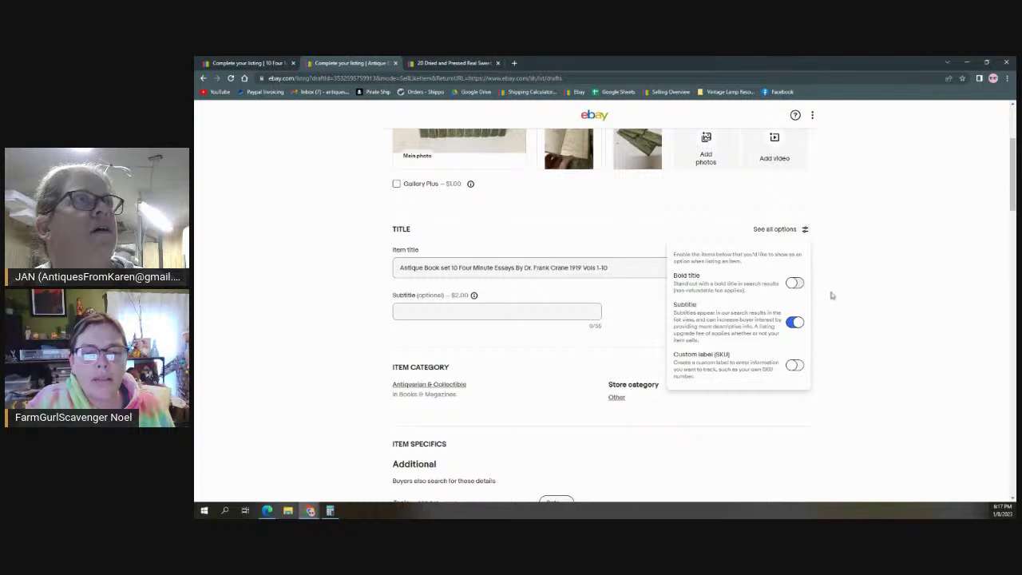
pyautogui.click(795, 367)
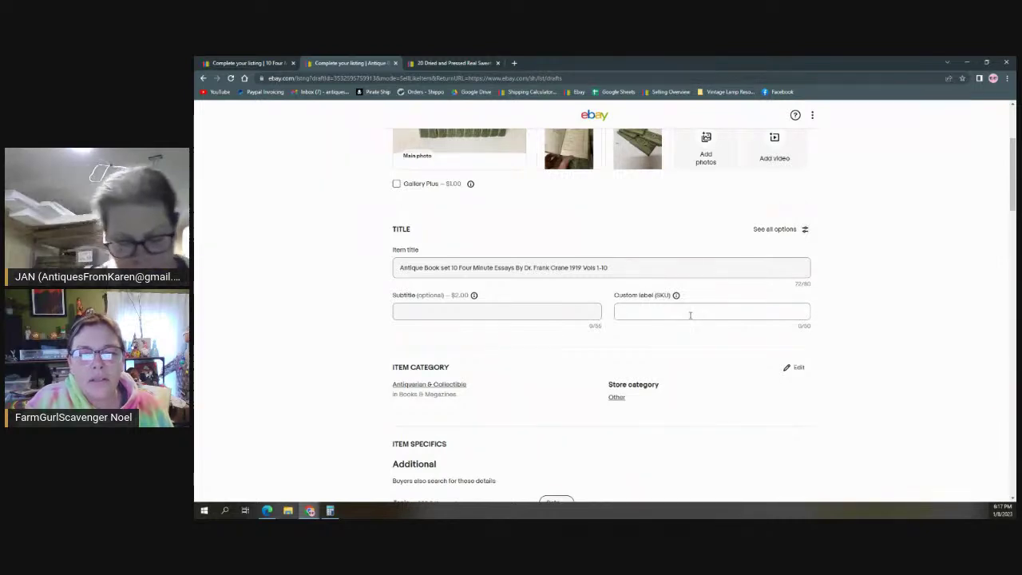
# Step: Set the listing's custom label to "8x6x6 Barn Bin A" to record the box size and storage location
pyautogui.click(691, 315)
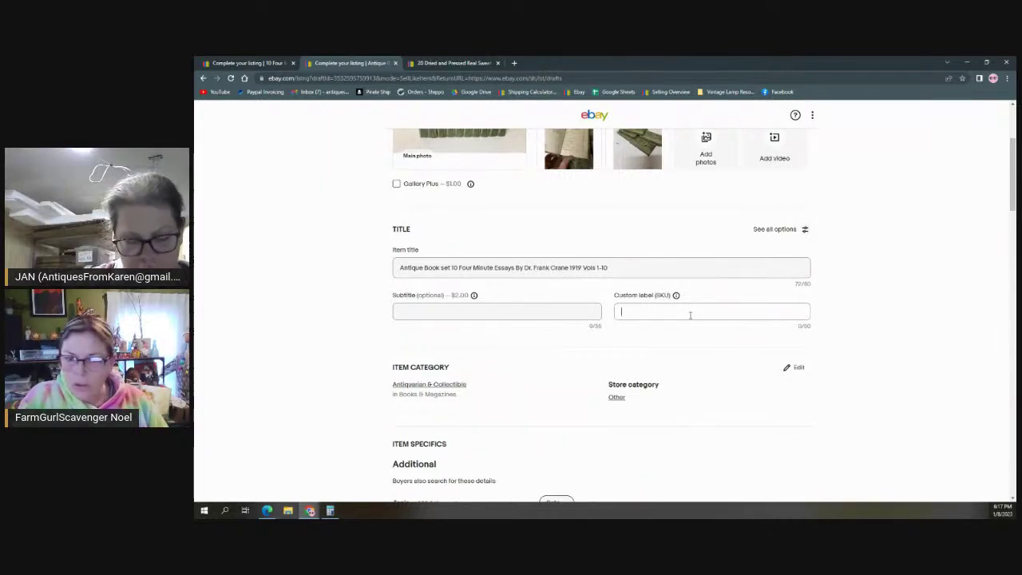
pyautogui.write('8x6x')
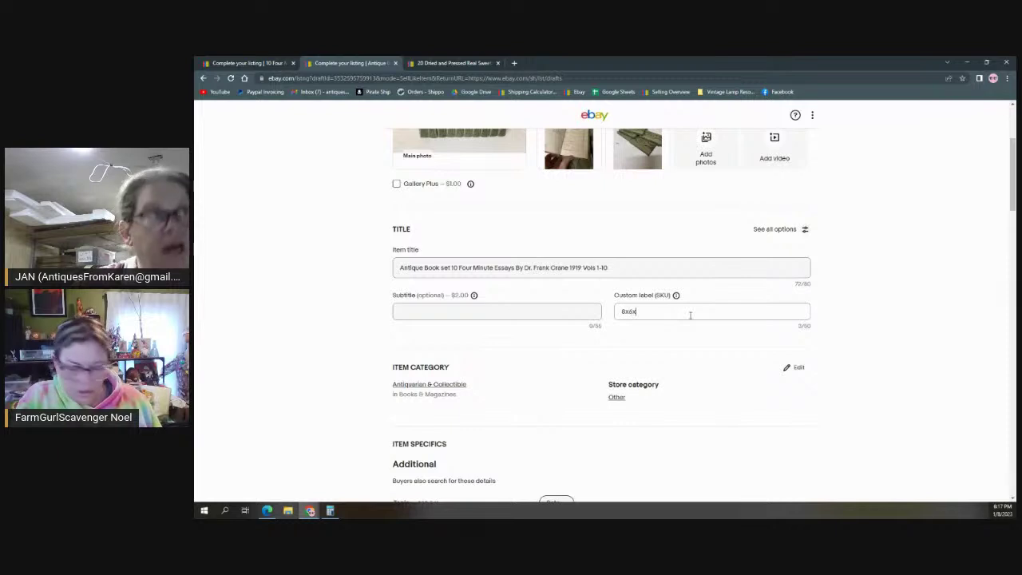
pyautogui.write('6 Barn Bin')
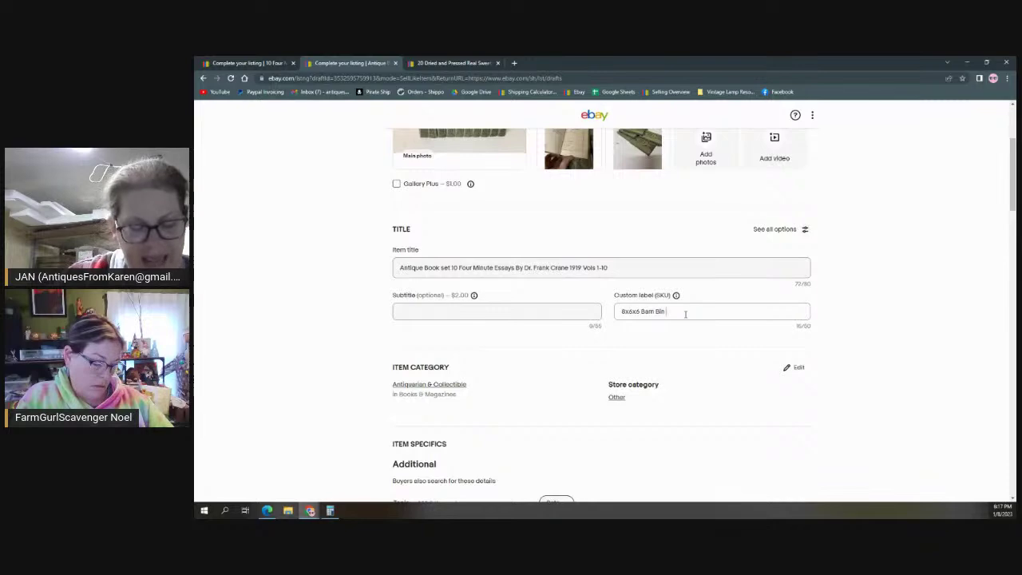
pyautogui.write('A')
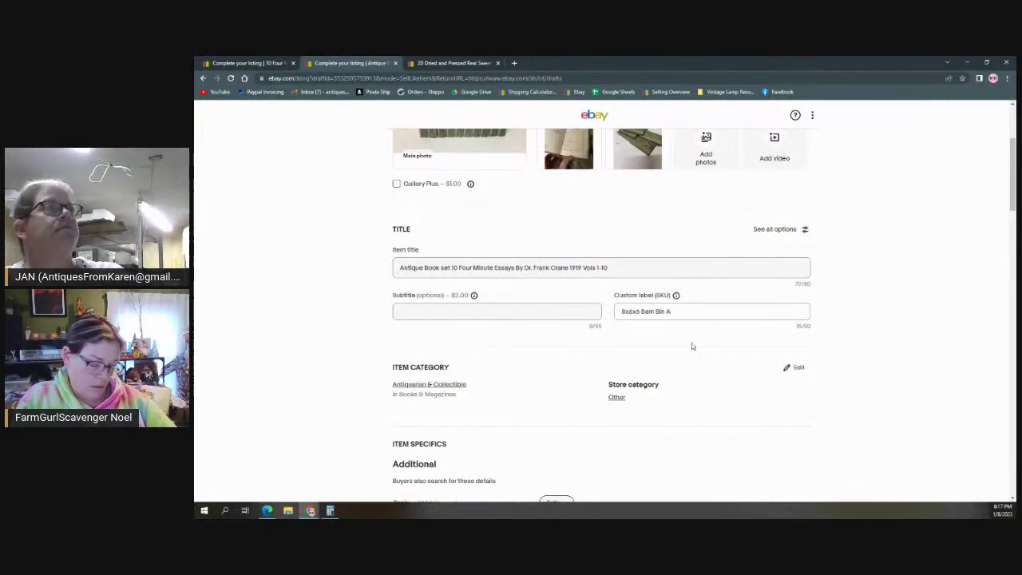
# Step: Set the package weight in the listing's shipping section to 4 lbs
pyautogui.scroll(-3, 696, 349)
pyautogui.scroll(-5, 698, 349)
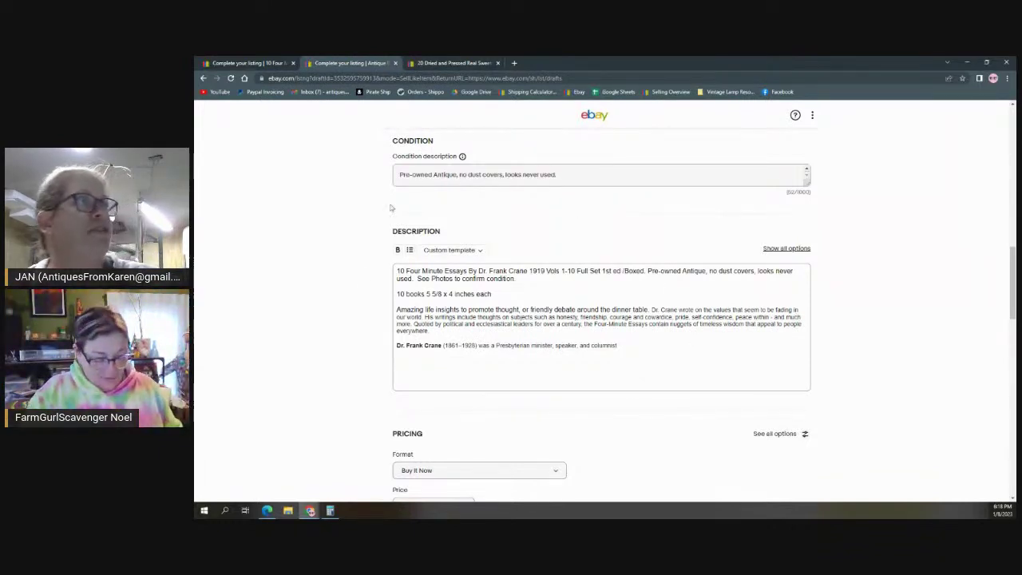
pyautogui.scroll(-5, 323, 416)
pyautogui.scroll(-5, 484, 333)
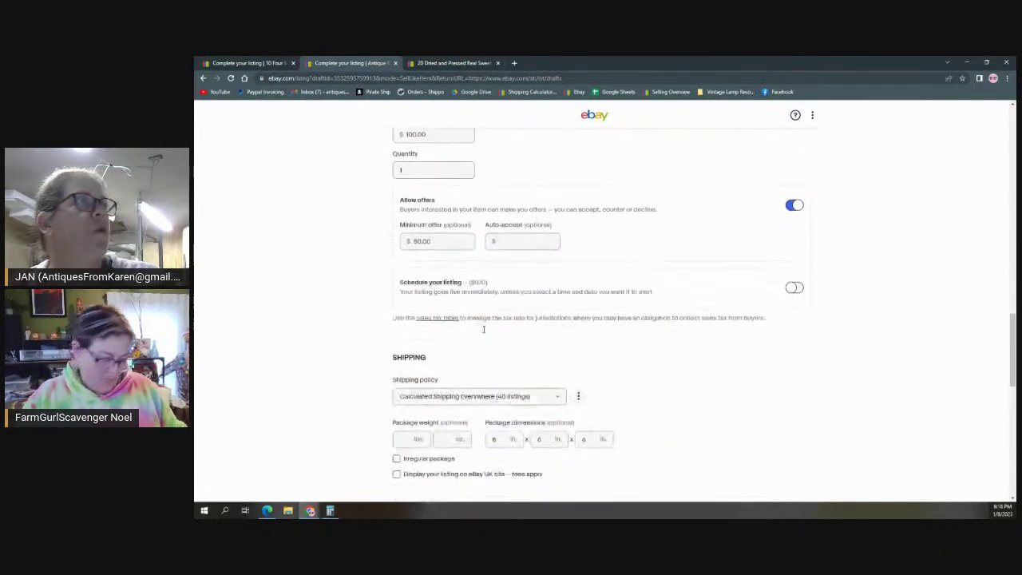
pyautogui.scroll(-1, 483, 333)
pyautogui.click(418, 341)
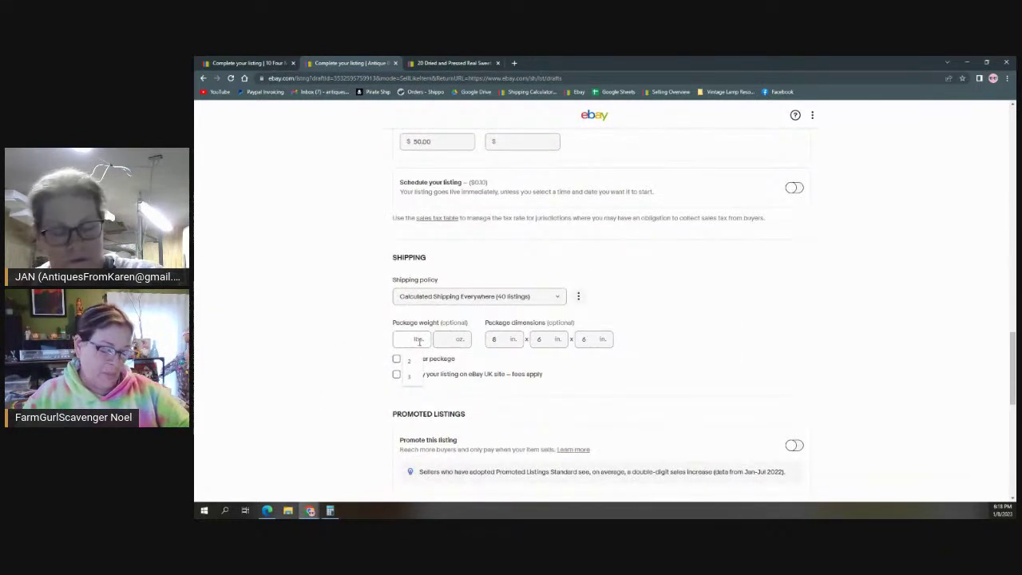
pyautogui.write('4')
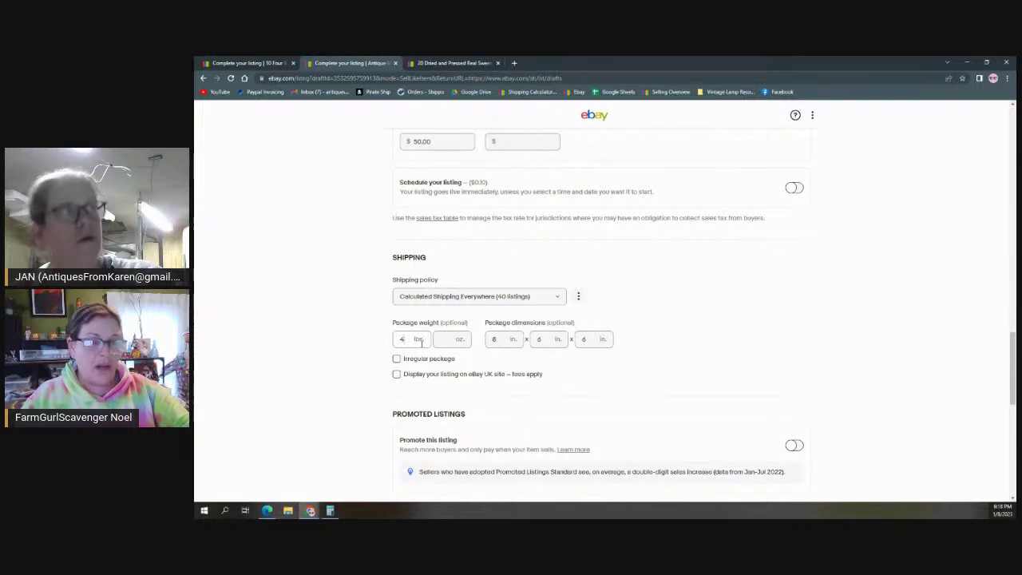
# Step: Preview the completed Four Minute Essays listing, and publish it for sale
pyautogui.scroll(-4, 662, 281)
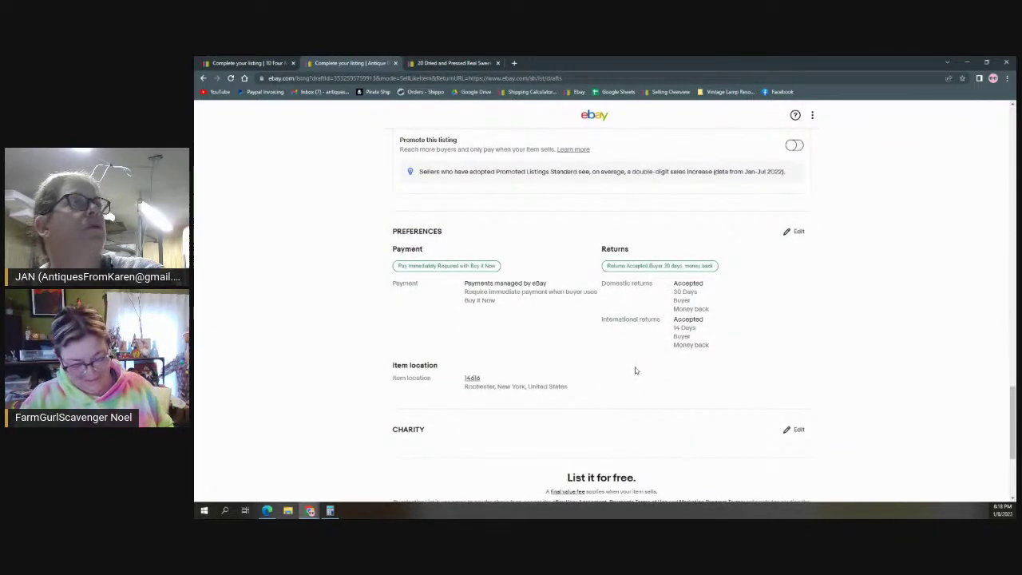
pyautogui.scroll(-1, 636, 371)
pyautogui.scroll(-2, 623, 391)
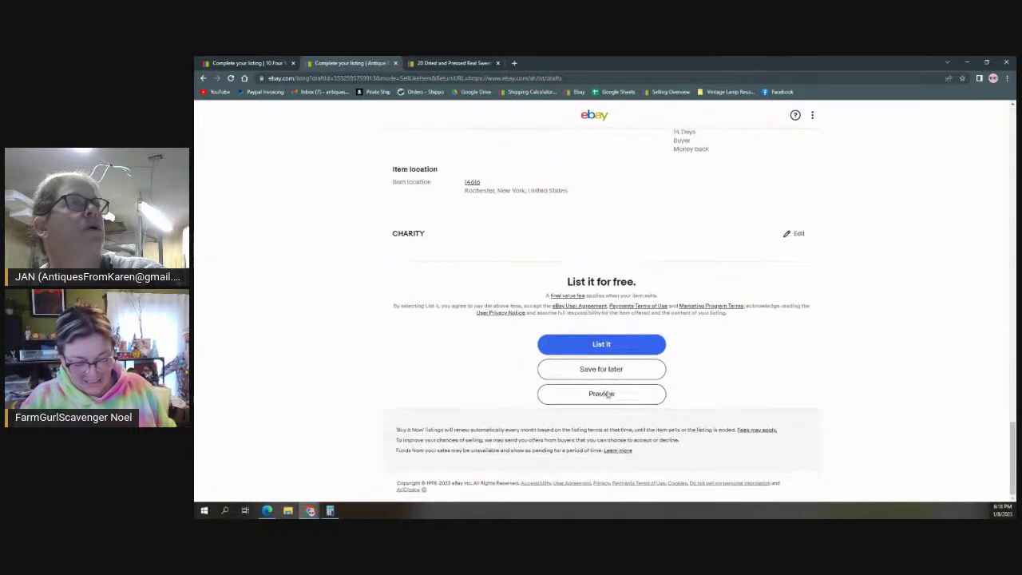
pyautogui.click(603, 395)
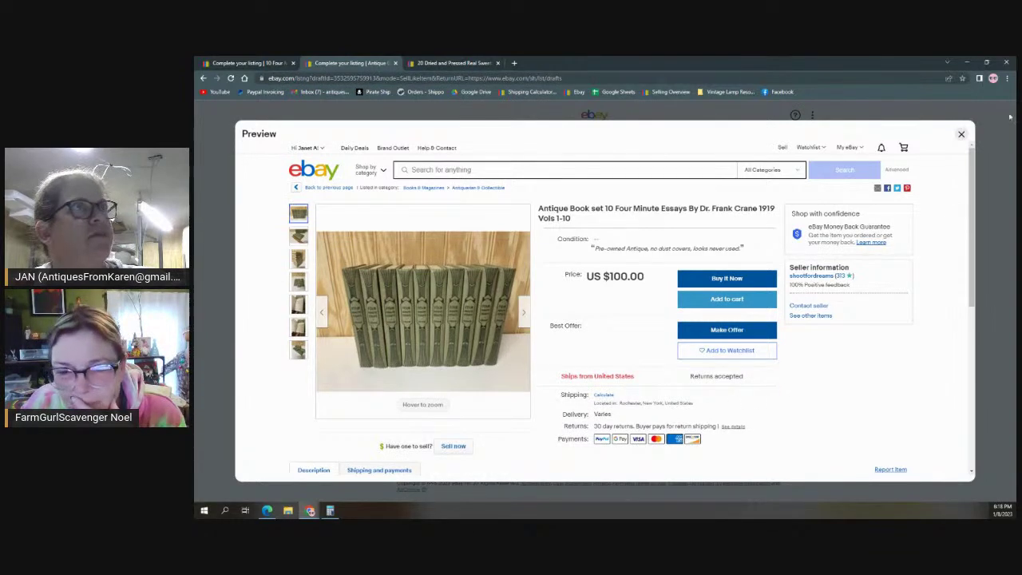
pyautogui.click(962, 135)
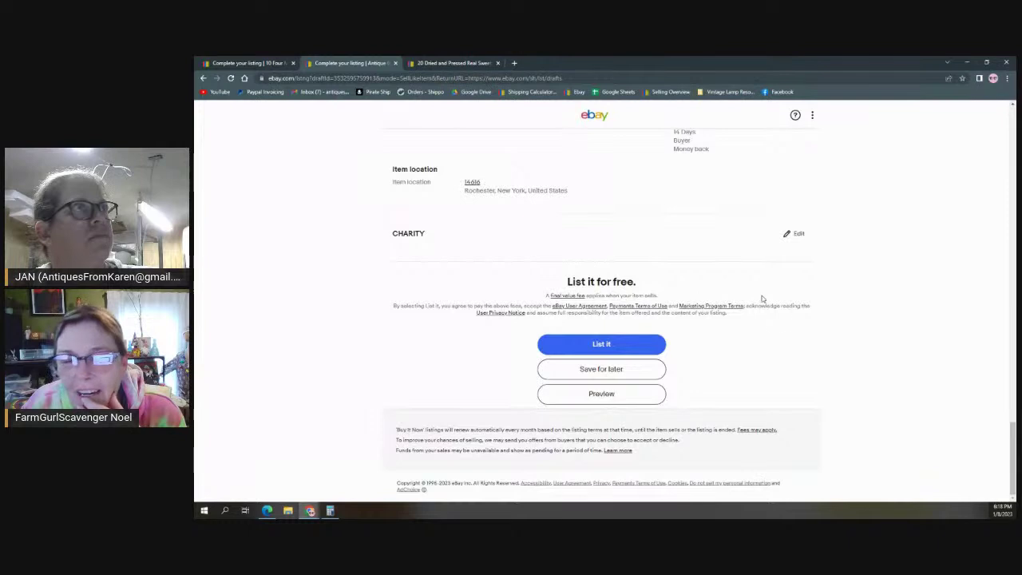
pyautogui.click(601, 344)
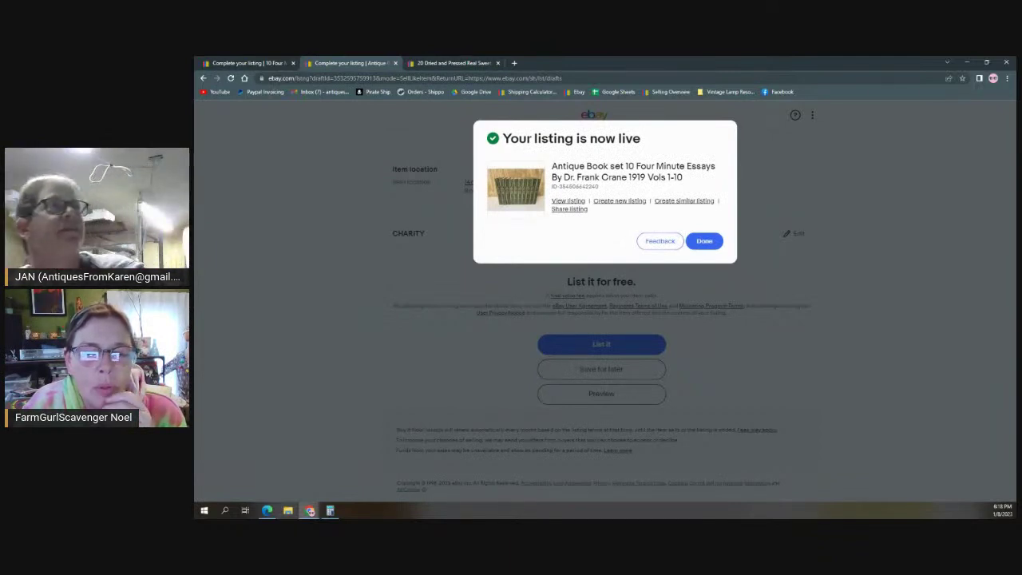
pyautogui.click(706, 243)
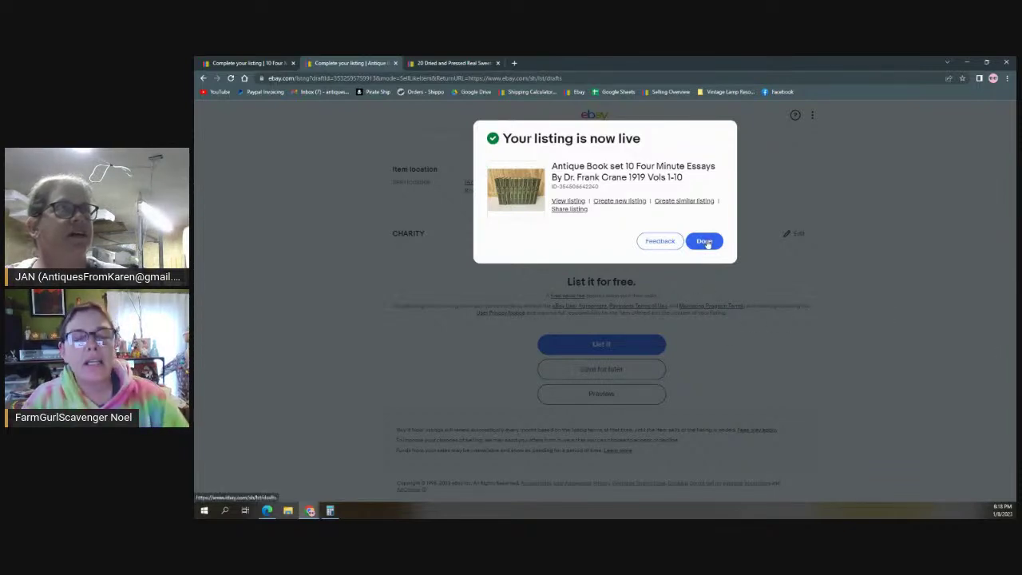